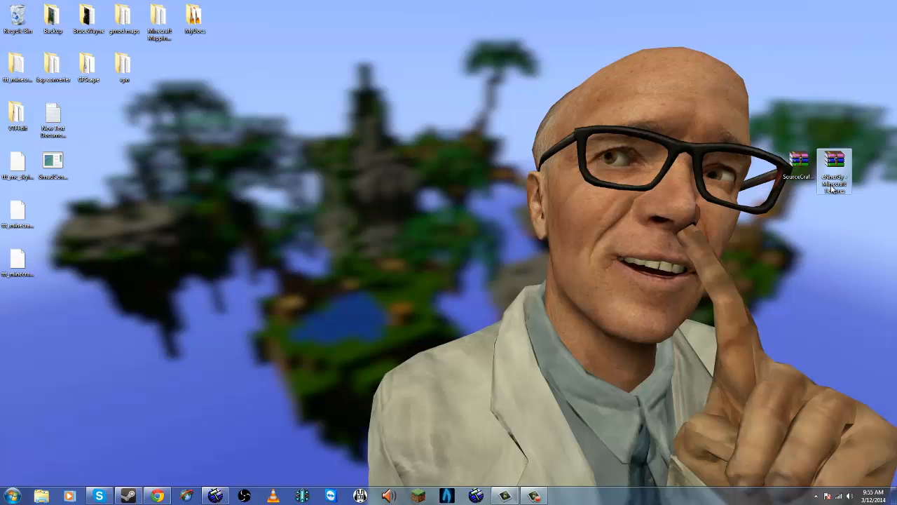
mouse_move(832, 180)
mouse_down()
mouse_move(866, 174)
mouse_move(842, 176)
mouse_up()
key(F2)
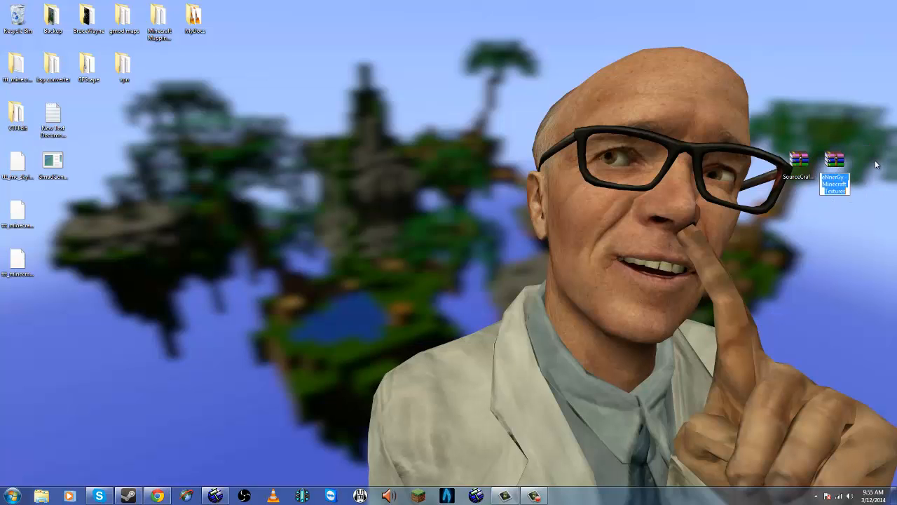
click(875, 166)
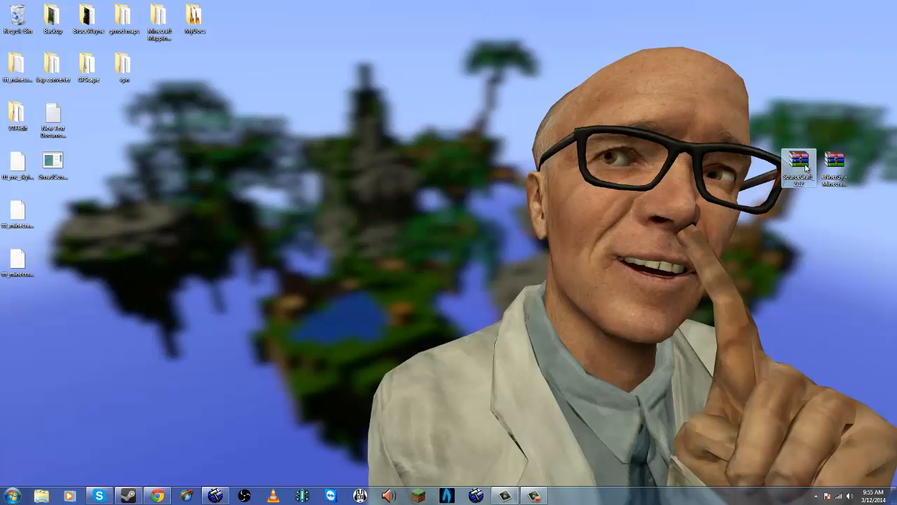
Step: Extract the SourceCraft_2.12 archive into its own folder, place that folder beside the archives and open it
right_click(805, 166)
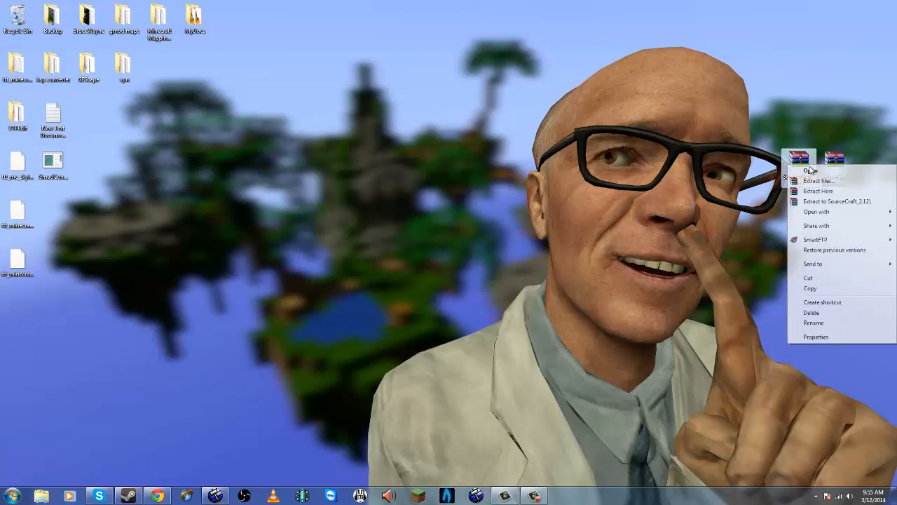
click(825, 200)
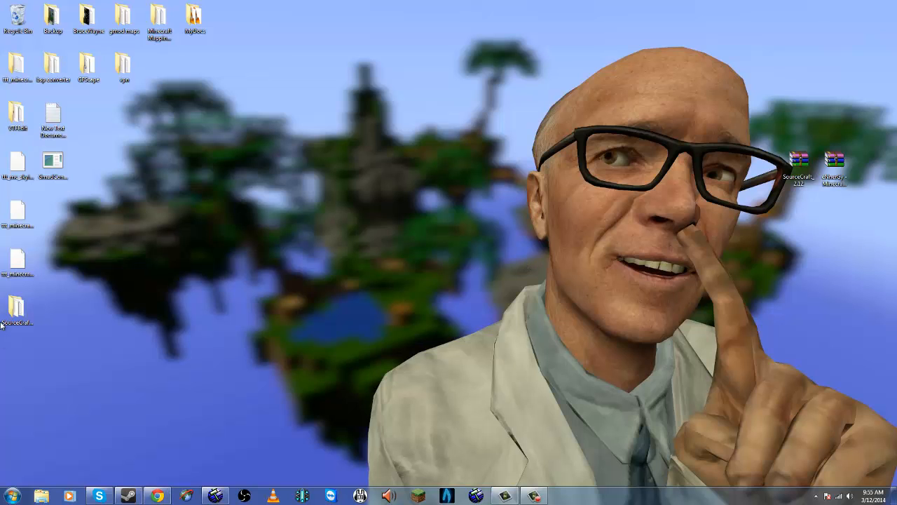
drag(2, 324, 731, 176)
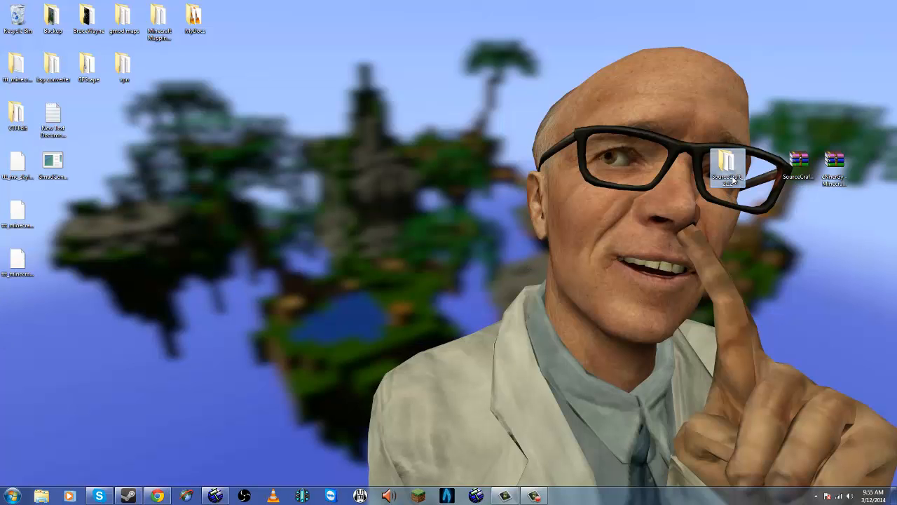
double_click(733, 180)
drag(352, 165, 672, 113)
Step: Launch Minecraft 1.7.5 from its launcher and arrange its window side by side with a smaller SourceCraft_2.12 folder window
click(419, 496)
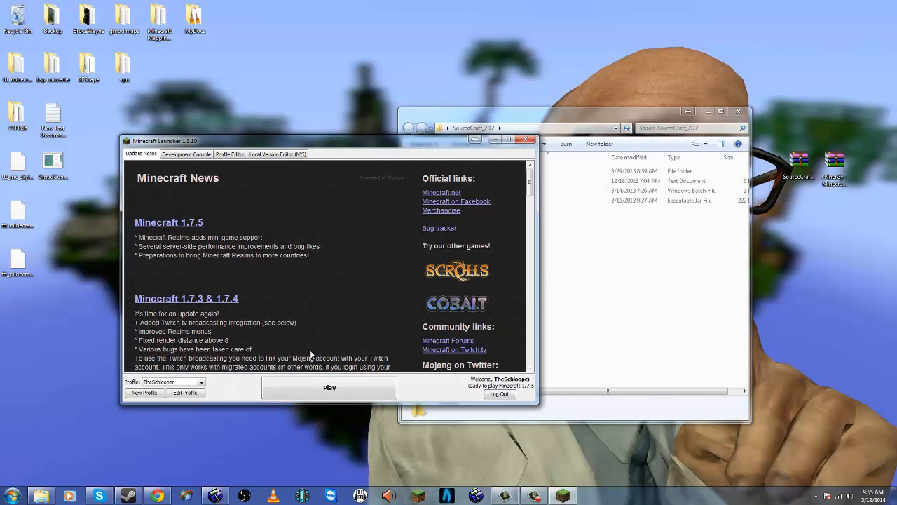
click(317, 387)
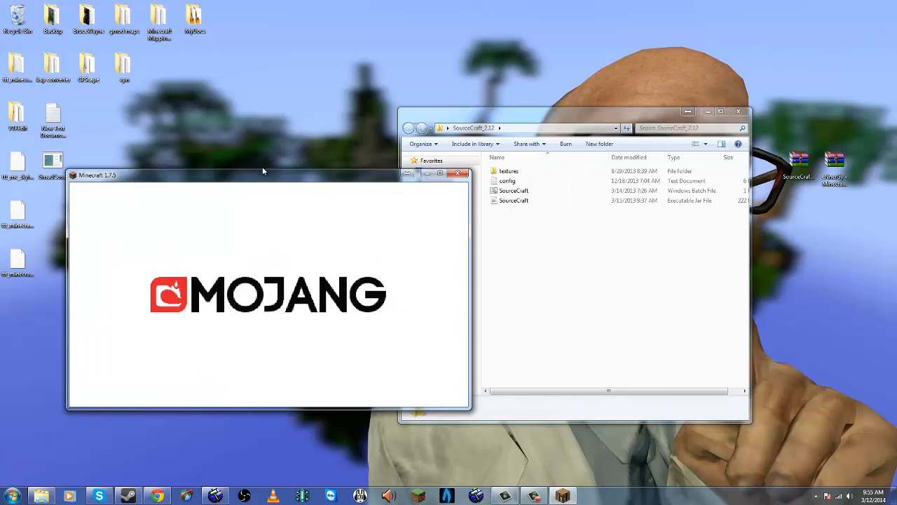
drag(279, 171, 229, 118)
drag(475, 113, 516, 113)
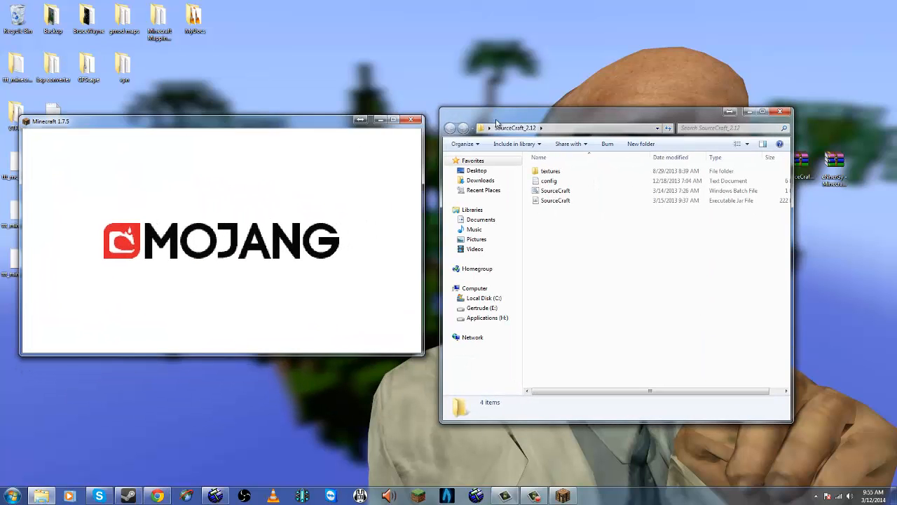
drag(441, 108, 490, 125)
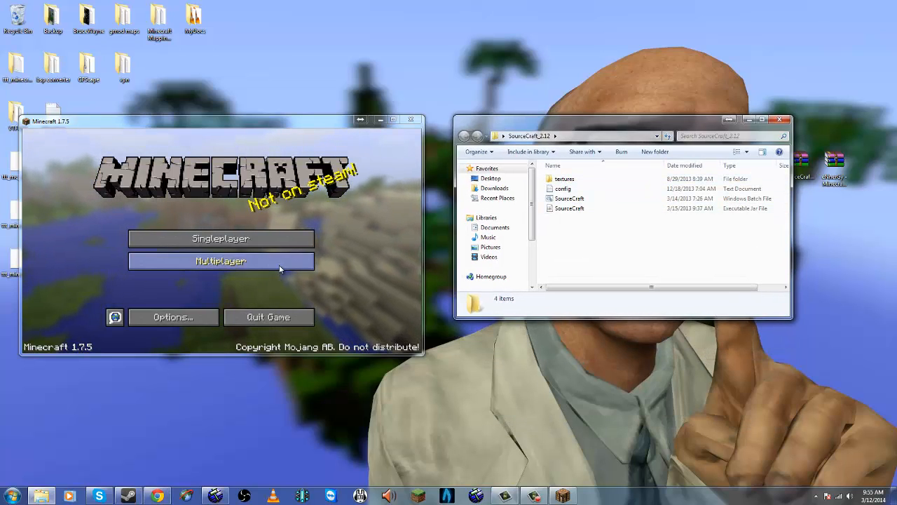
Step: Enter the singleplayer world and fly up in front of the large tree house to view the whole build
click(267, 241)
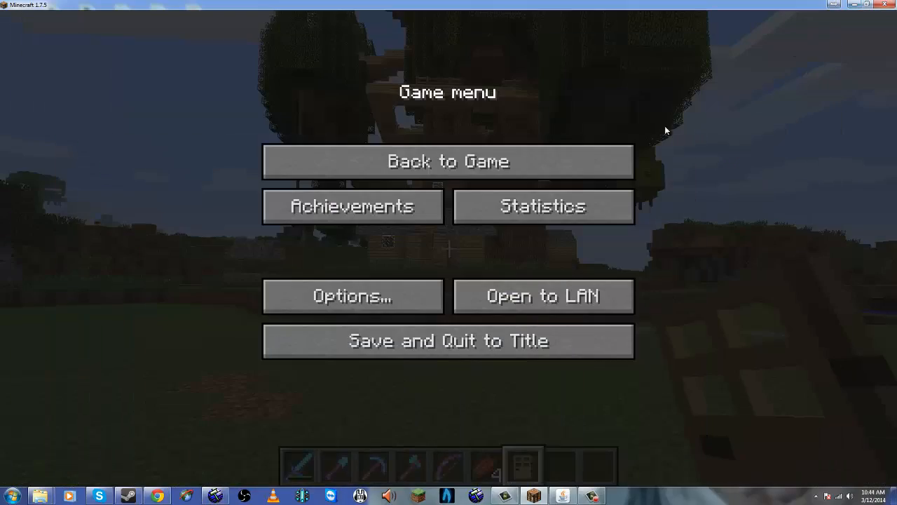
click(568, 160)
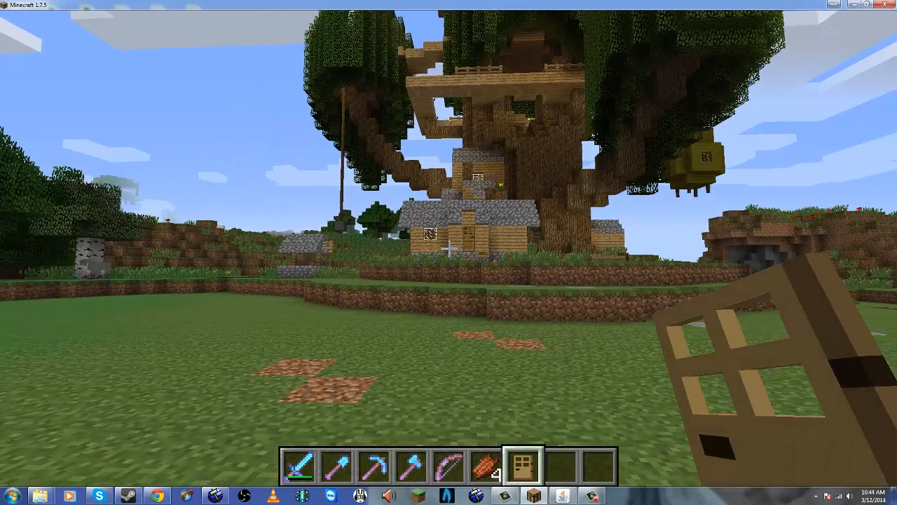
key(w)
key(space)
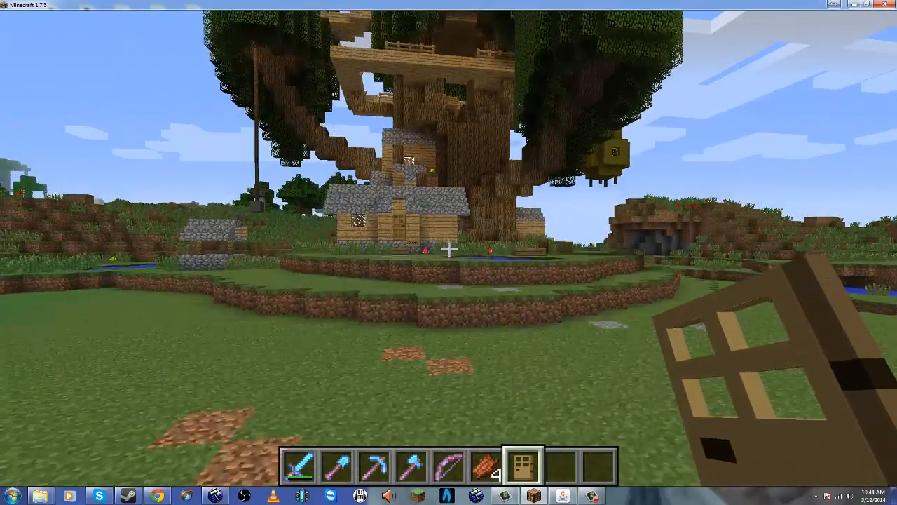
key(space)
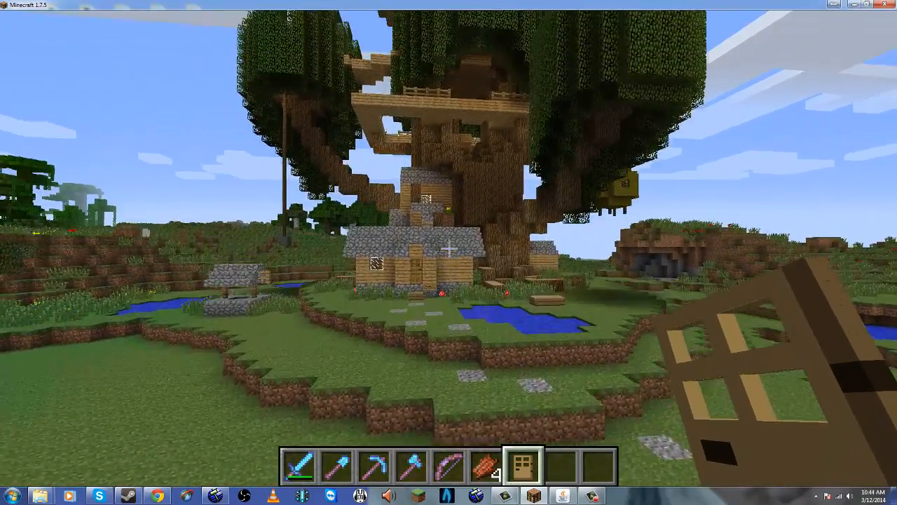
key(space)
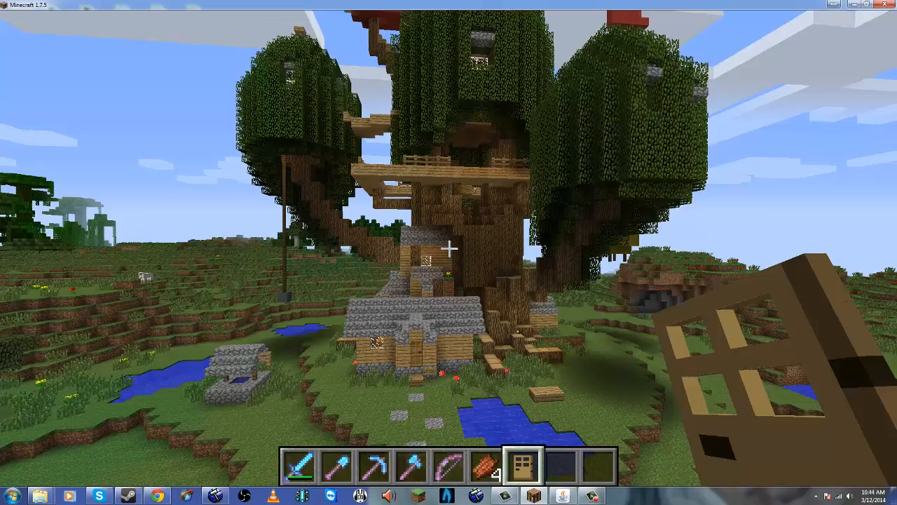
key(w)
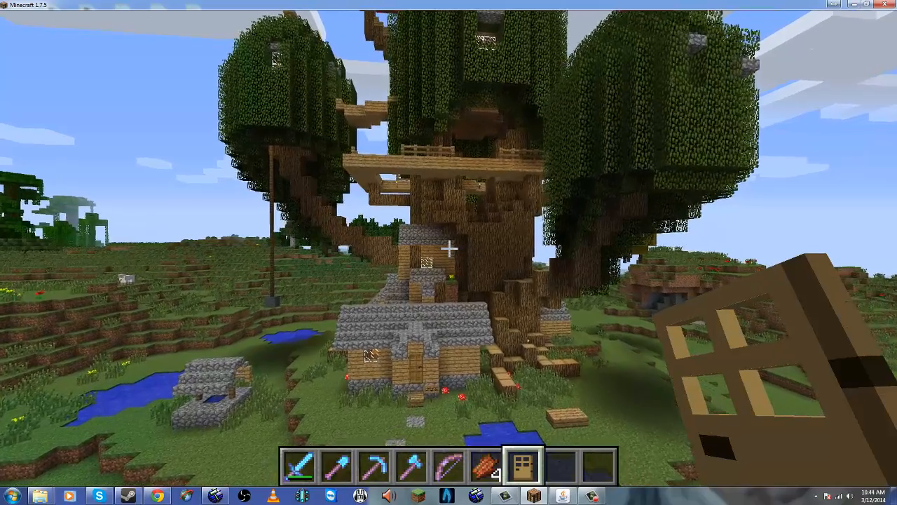
key(s)
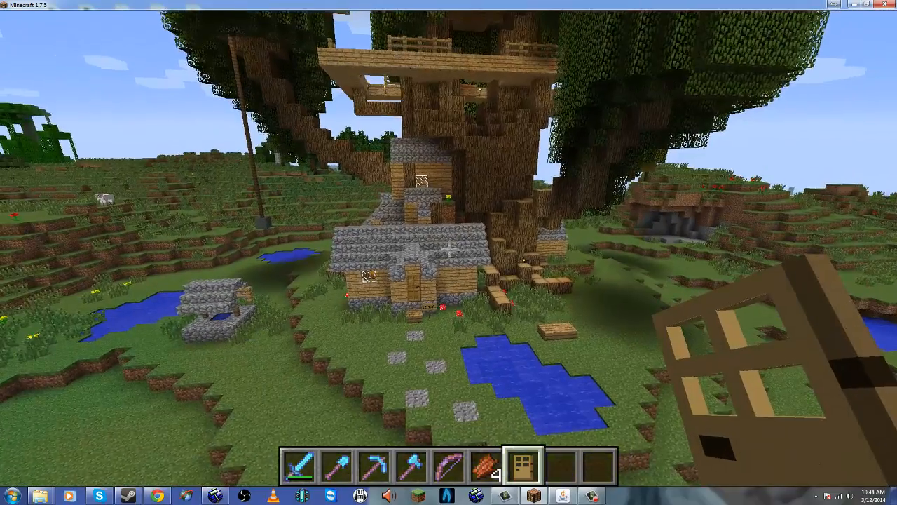
Step: Show the debug coordinates and examine the position at the east edge of the tree house
key(F3)
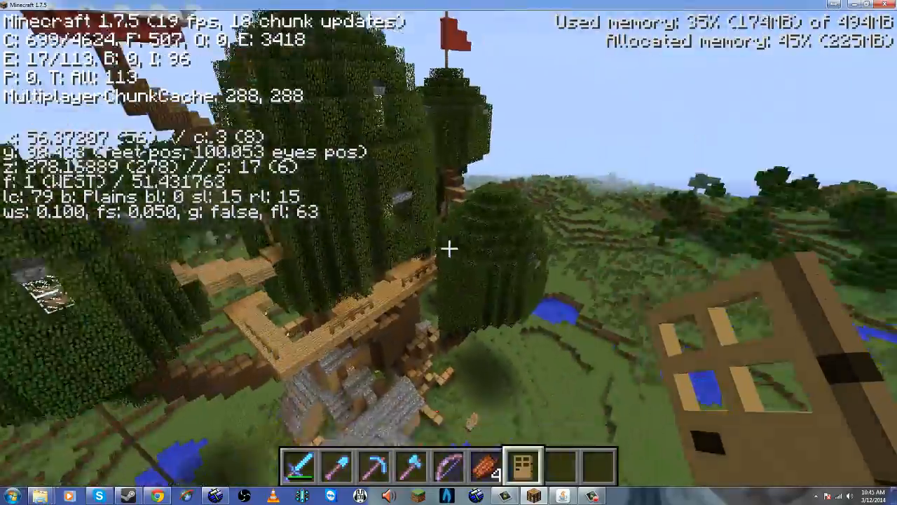
key(w)
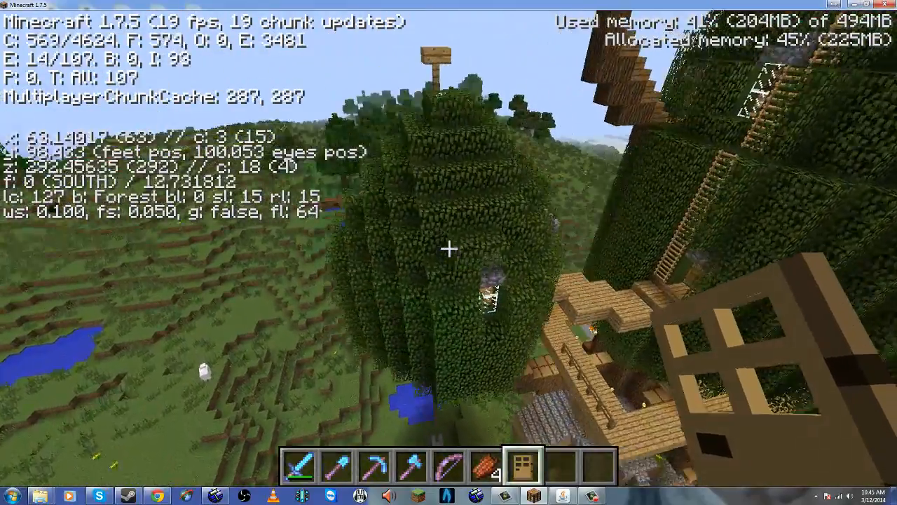
key(a)
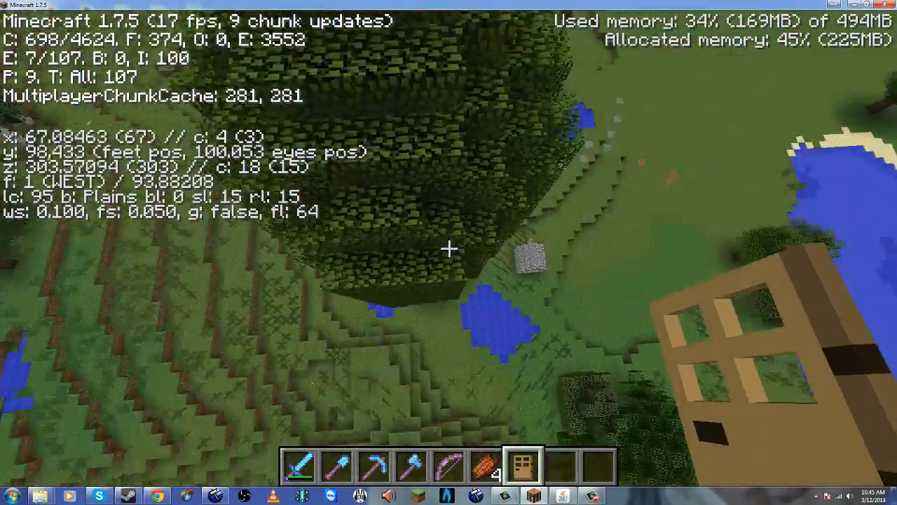
key(w)
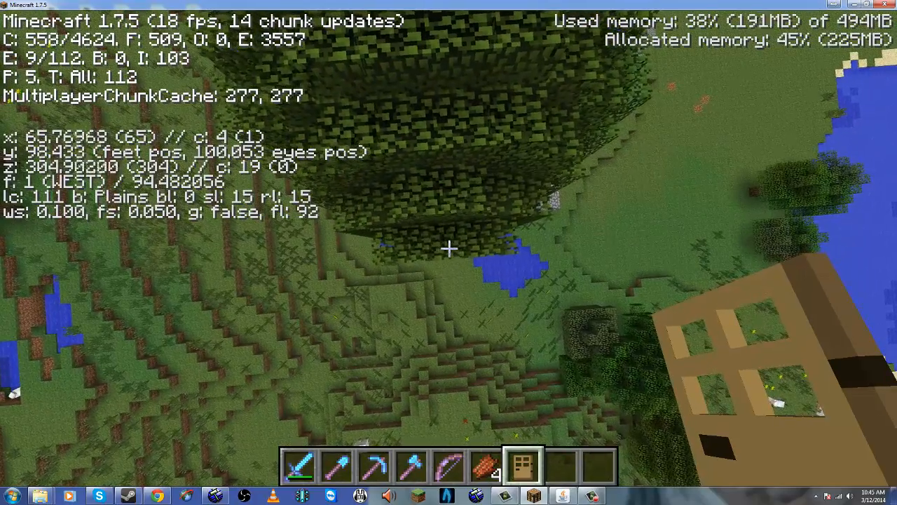
key(w)
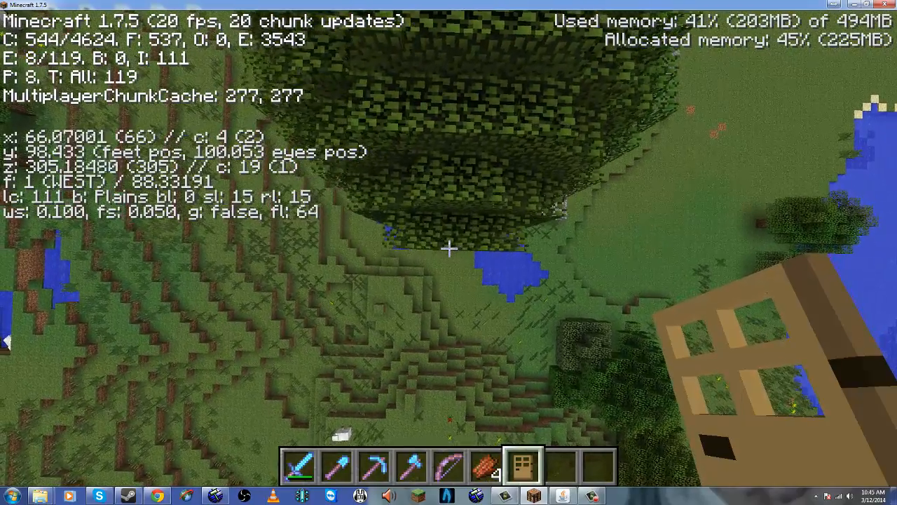
key(space)
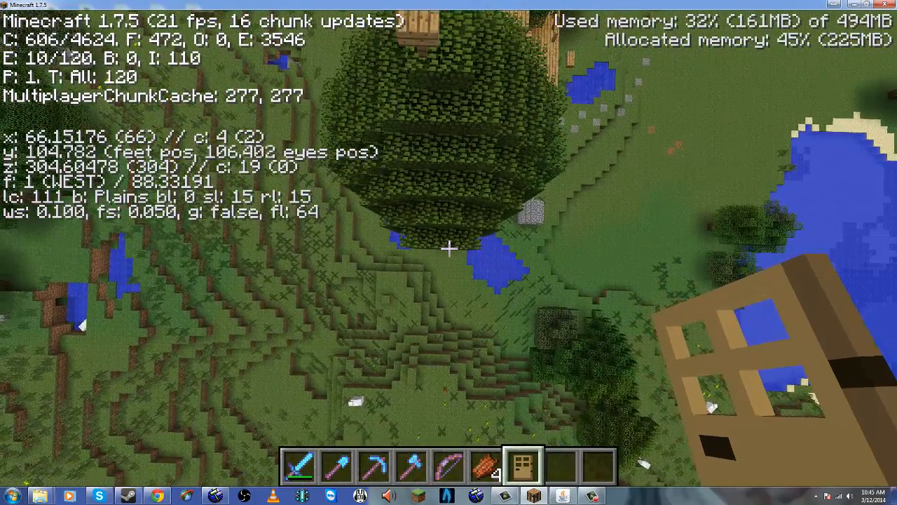
Step: Fly across the treetops to the west edge of the tree house and examine the coordinates there
key(w)
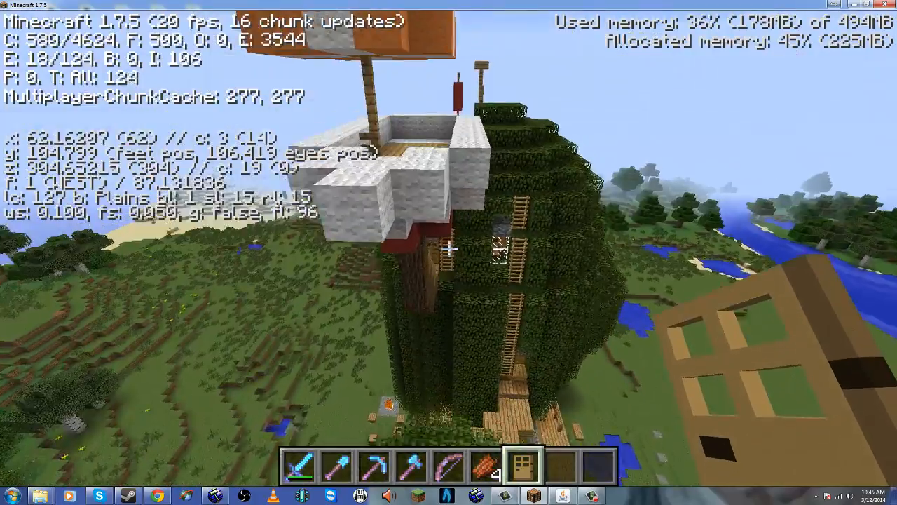
key(space)
key(w)
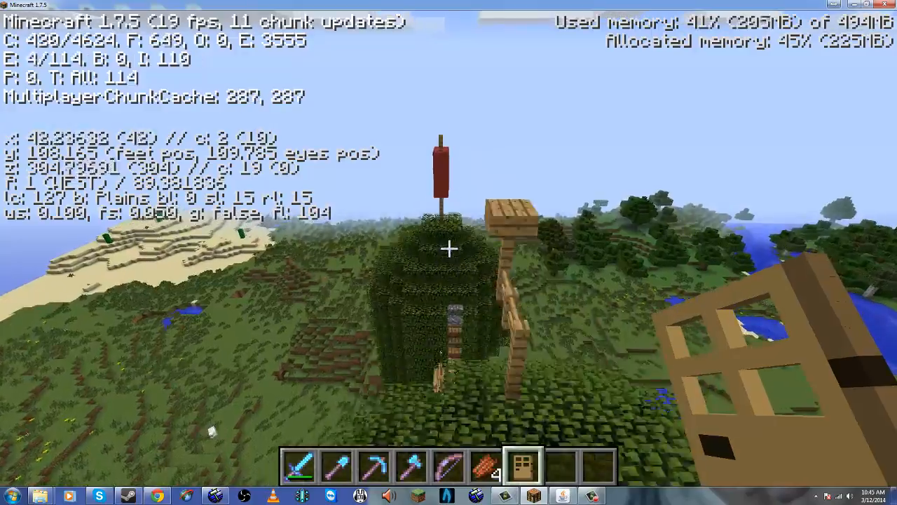
key(w)
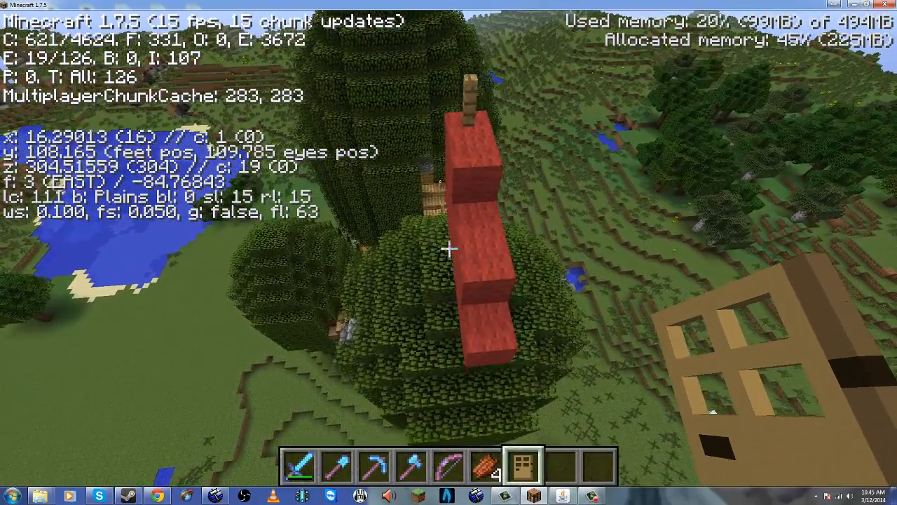
key(w)
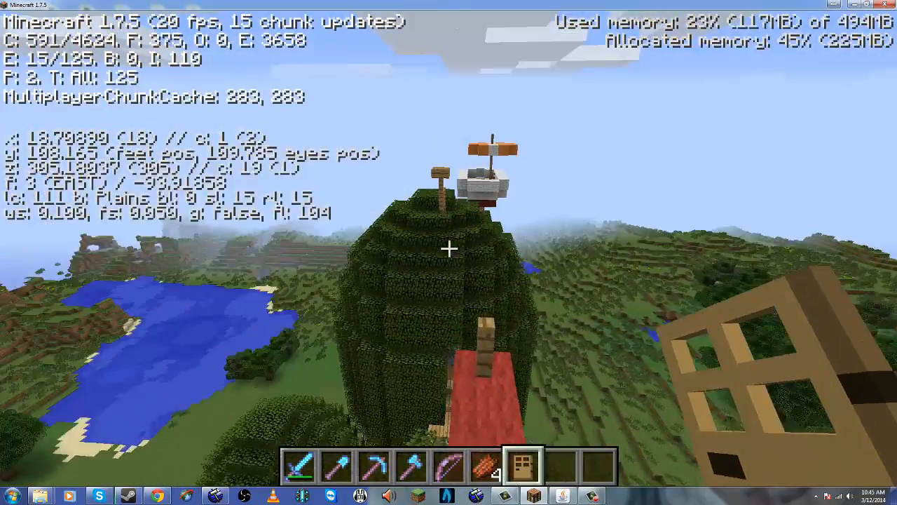
Step: Fly around to the south and north sides of the tree house and examine the coordinates at each edge
key(d)
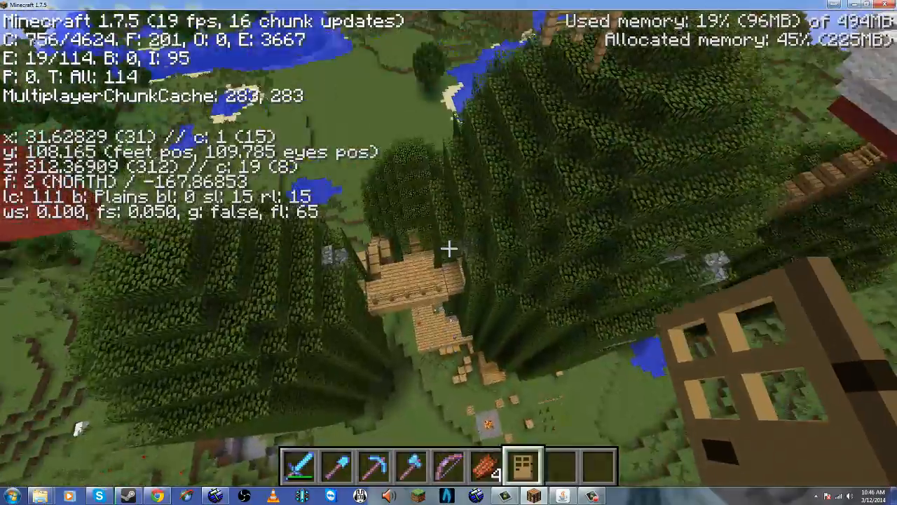
key(a)
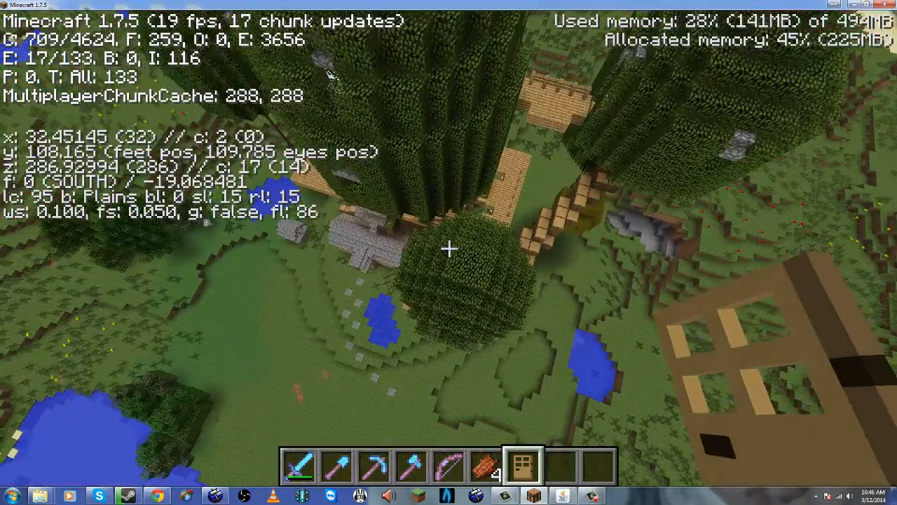
key(d)
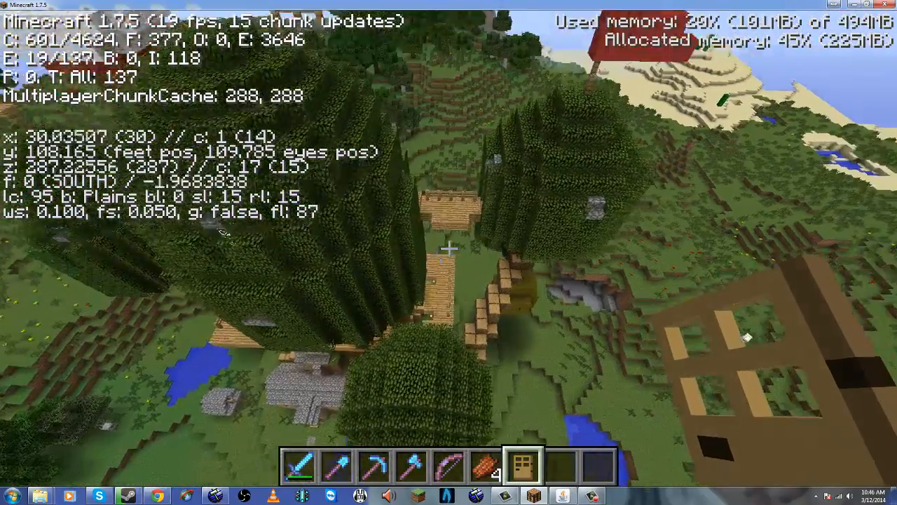
key(a)
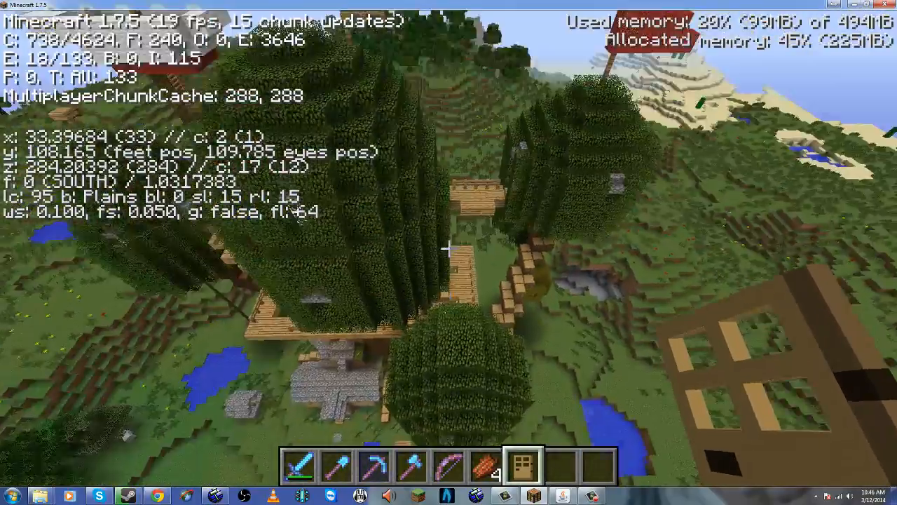
key(d)
key(w)
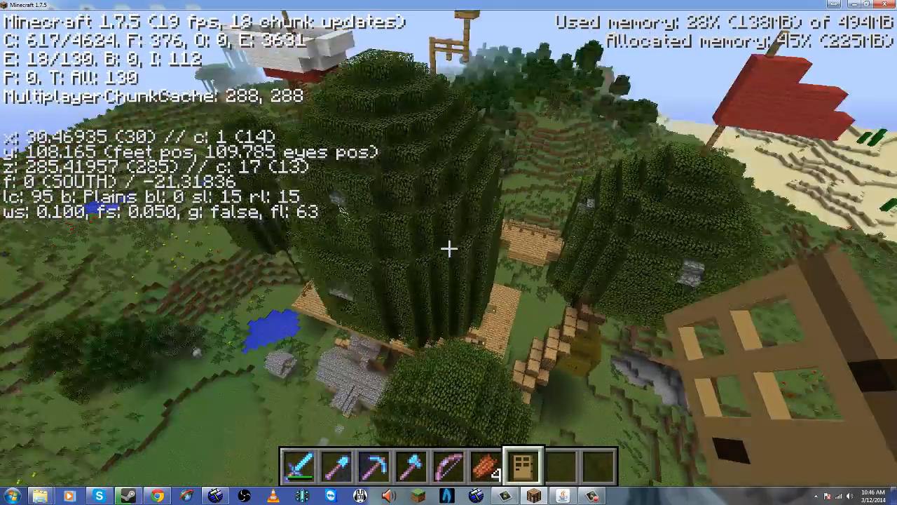
key(w)
key(a)
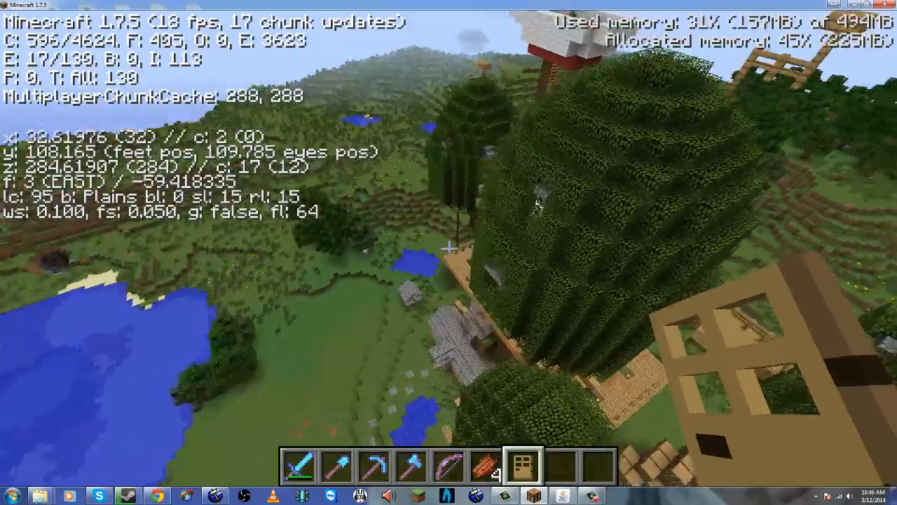
key(a)
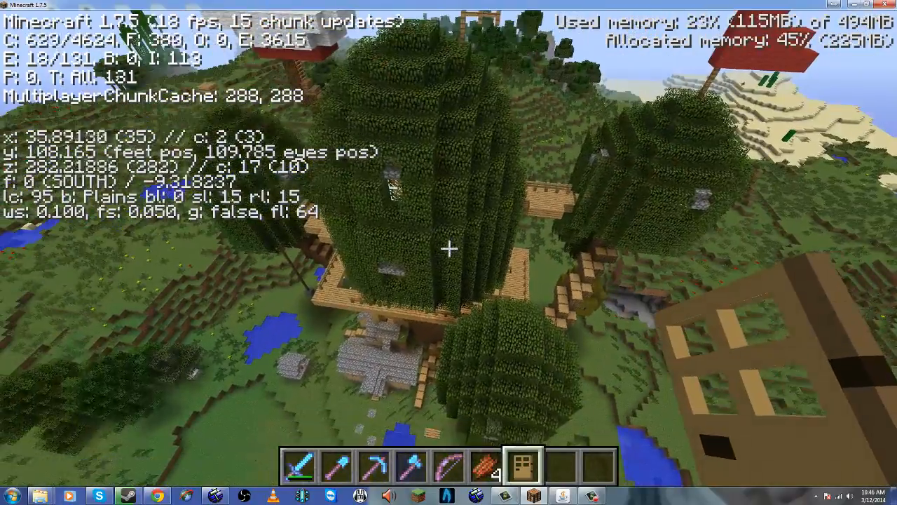
Step: Descend to the ground in front of the tree house and examine the height coordinate there
key(shift)
key(a)
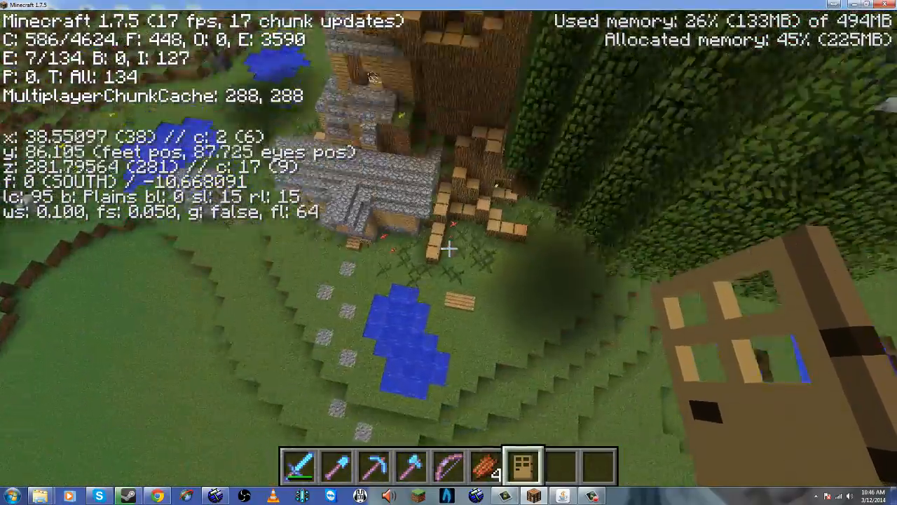
key(a)
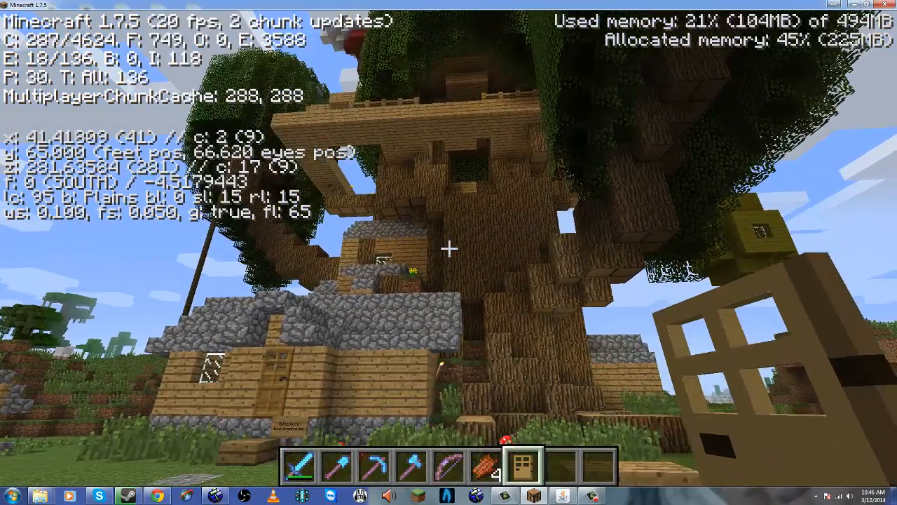
Step: Resume the game and examine the ground-level height coordinate around the pond in front of the tree house
key(Escape)
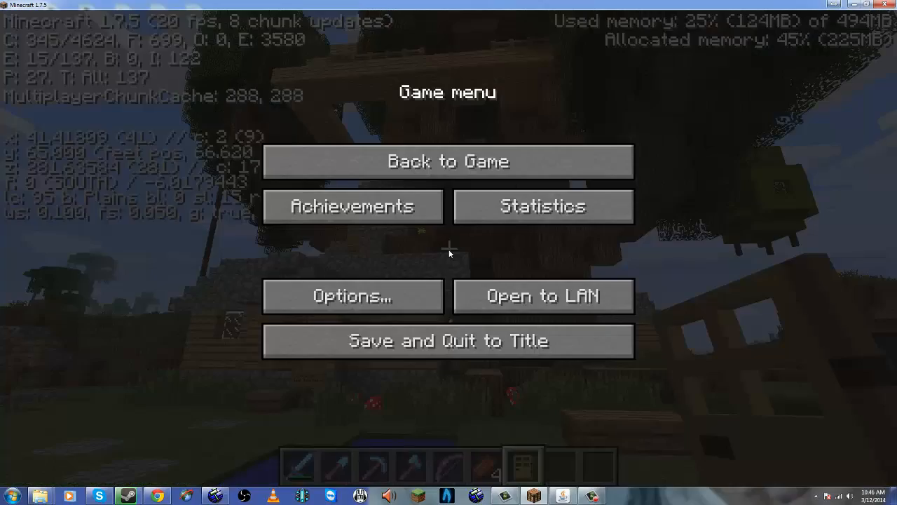
key(Escape)
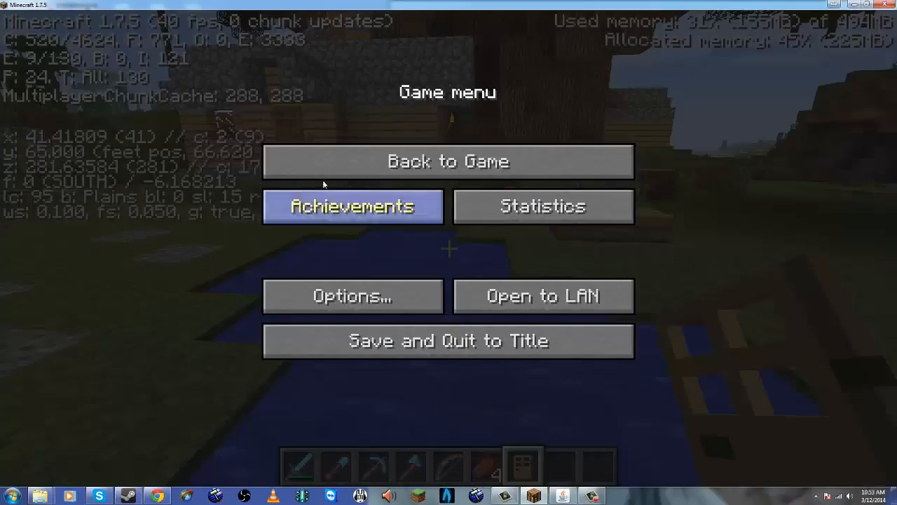
key(Escape)
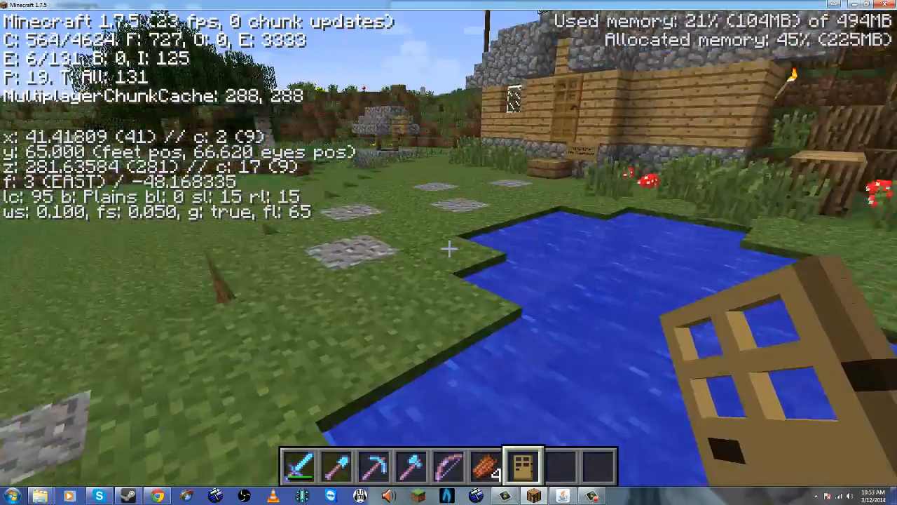
key(space)
key(space)
key(space)
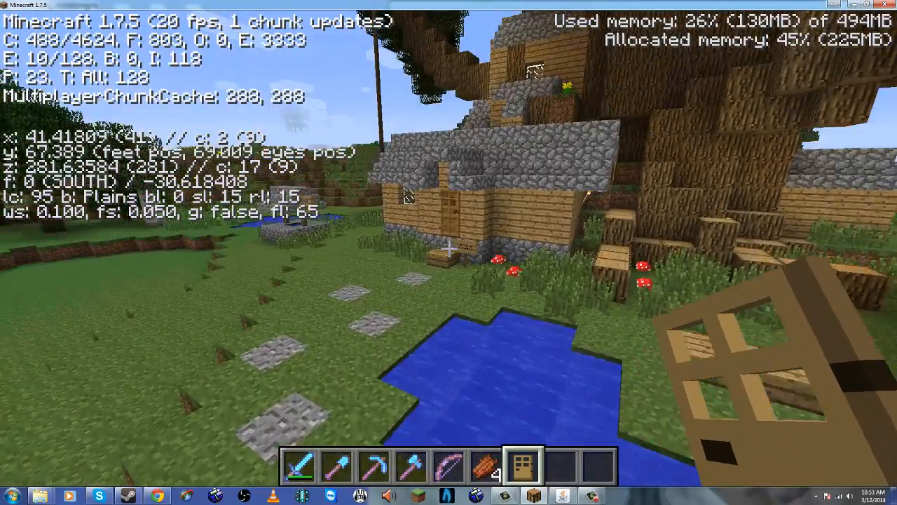
key(shift)
key(d)
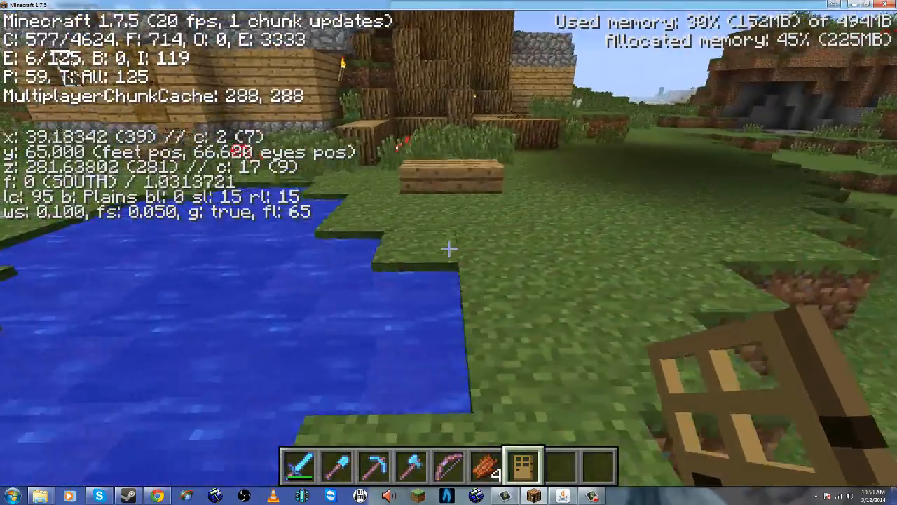
key(space)
key(w)
key(d)
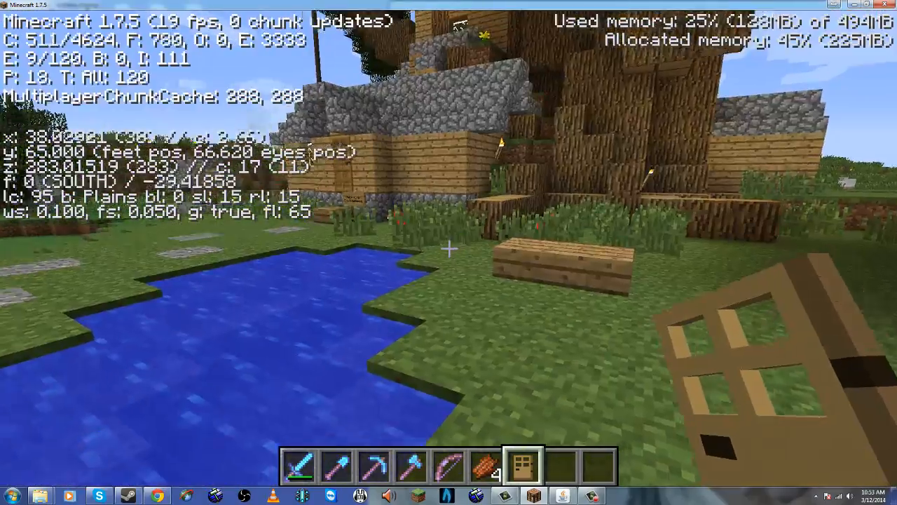
Step: Fly up past the treetops to the orange-and-white canopy above the boat on the east tree
key(w)
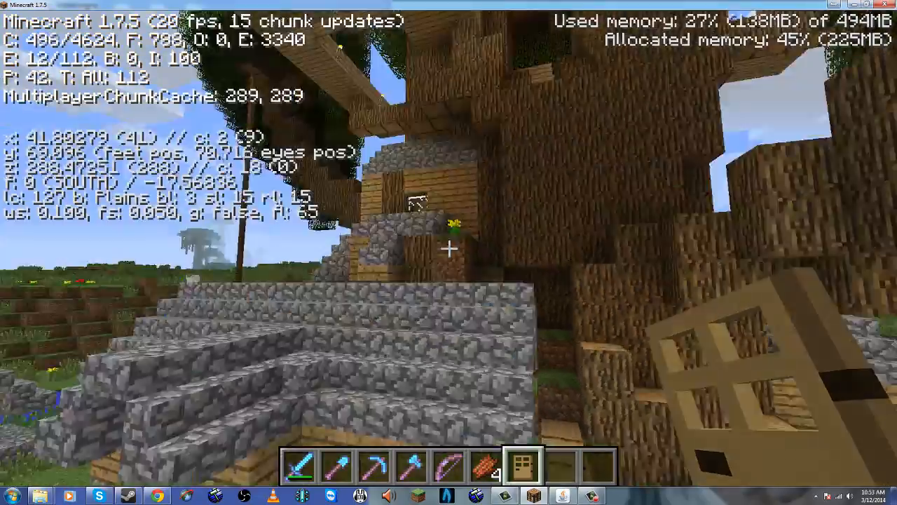
key(space)
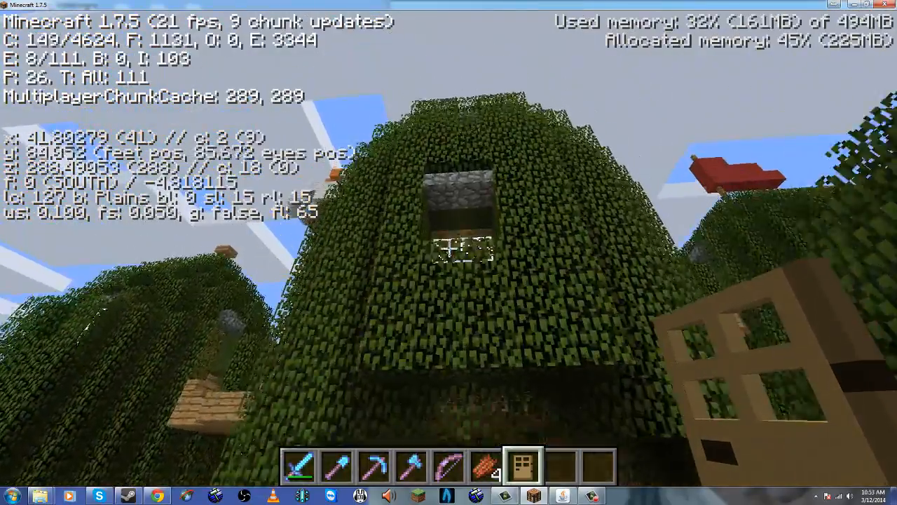
key(space)
key(w)
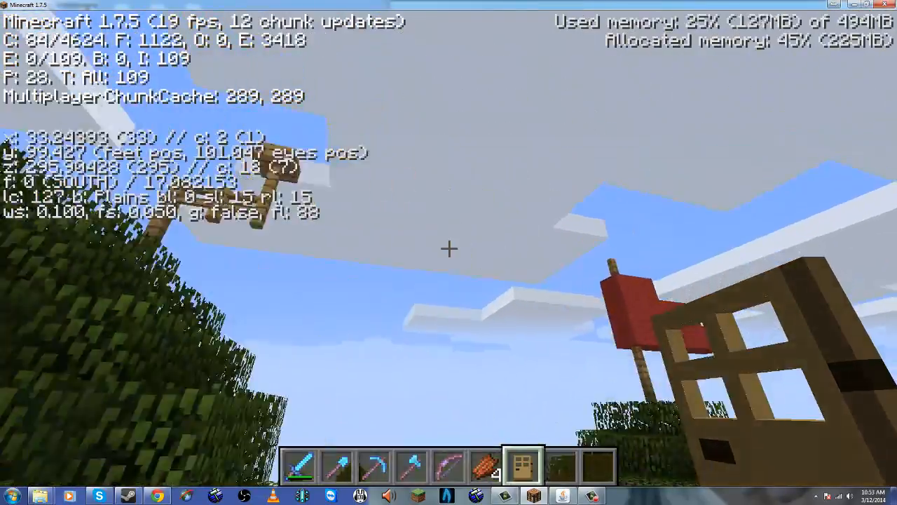
key(space)
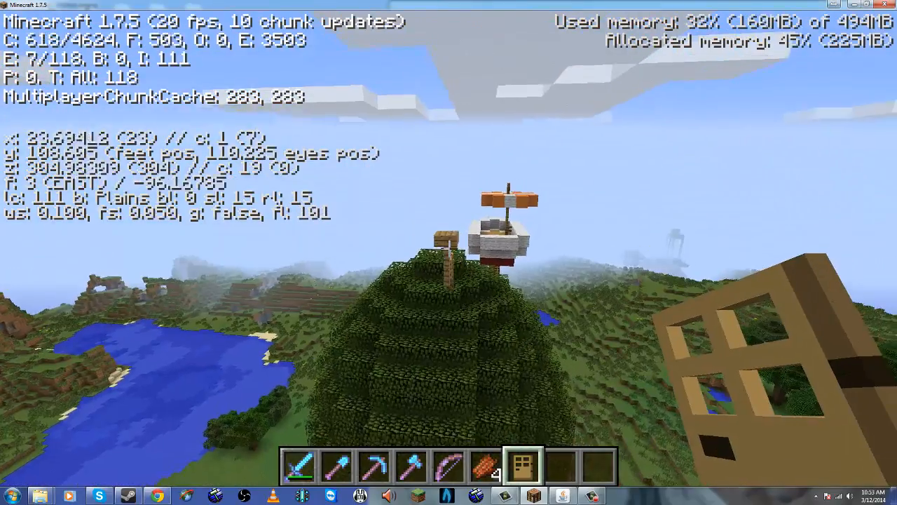
key(w)
key(space)
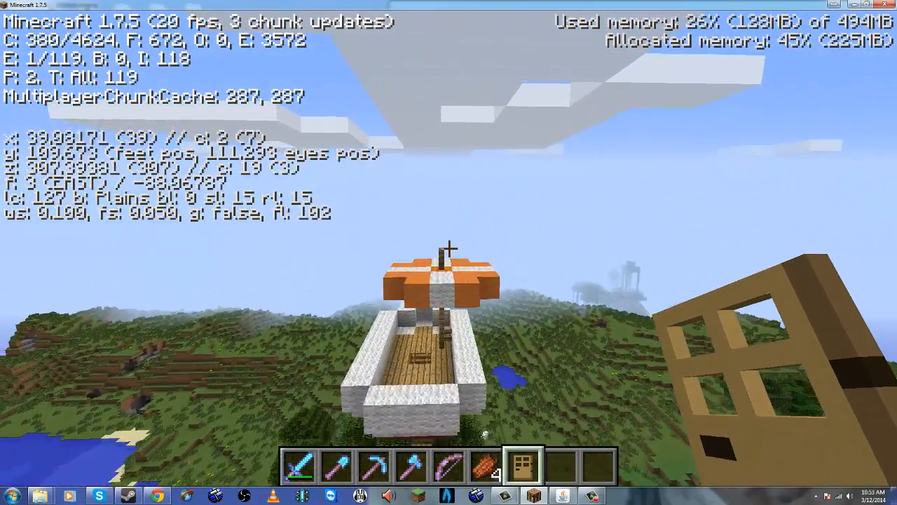
key(w)
key(shift)
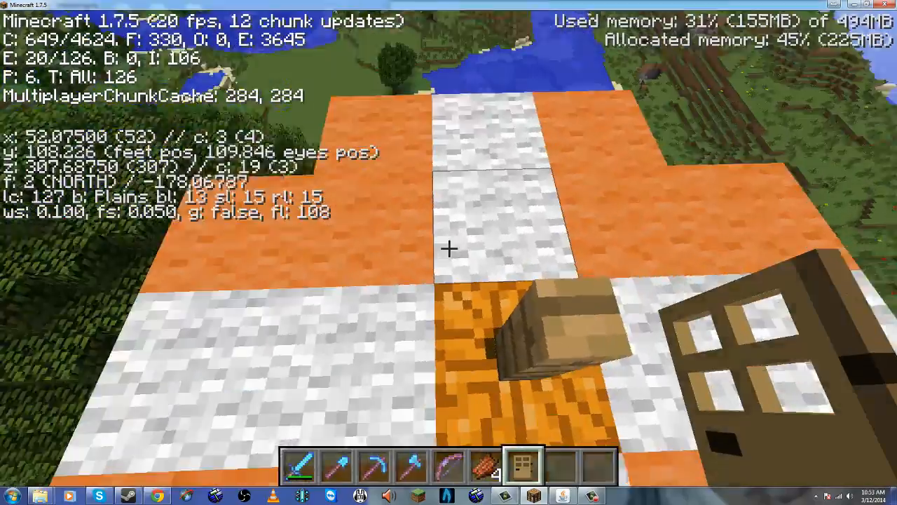
Step: Land on the orange-and-white canopy and examine the height coordinate at the top of the tree house
key(space)
key(space)
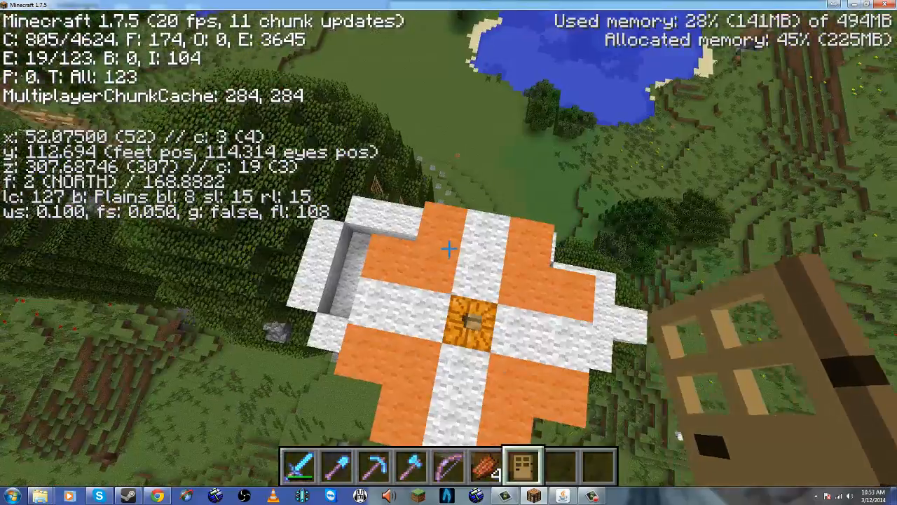
key(shift)
key(w)
key(d)
key(d)
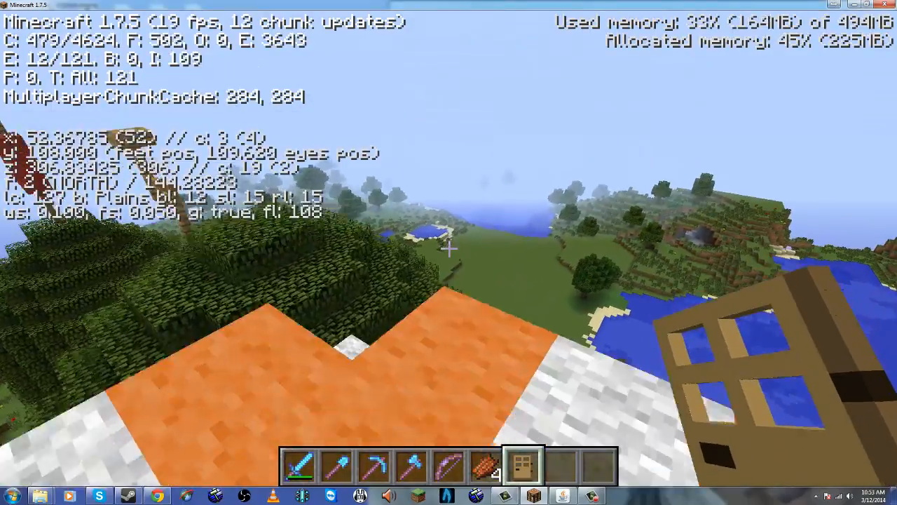
Step: Fly over to the large central tree and land on its crown
key(s)
key(a)
key(space)
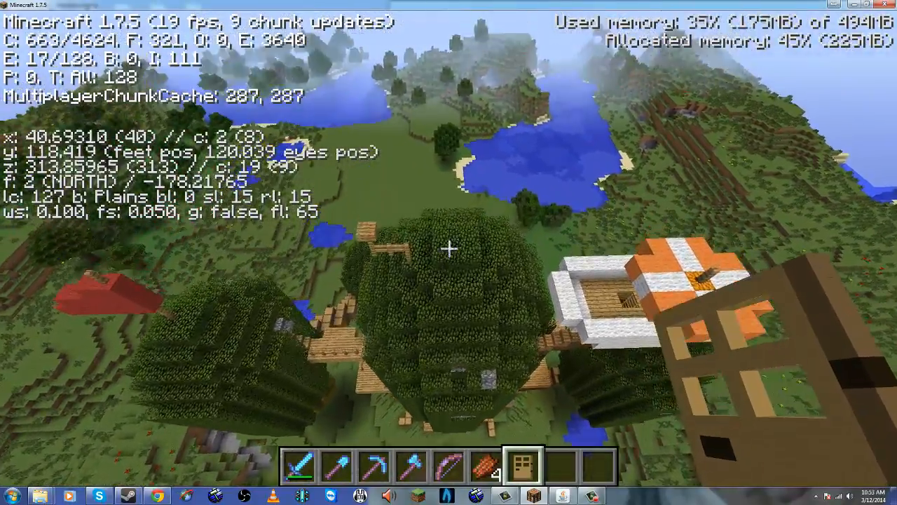
key(w)
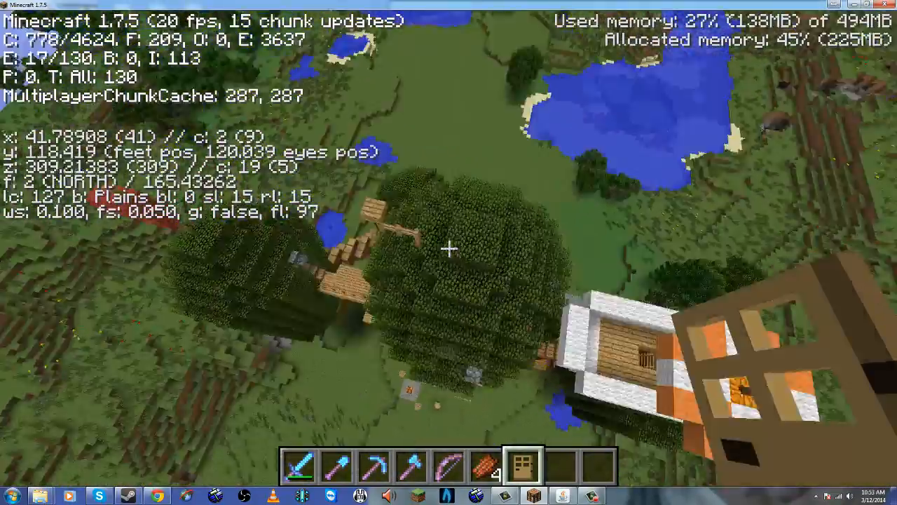
key(w)
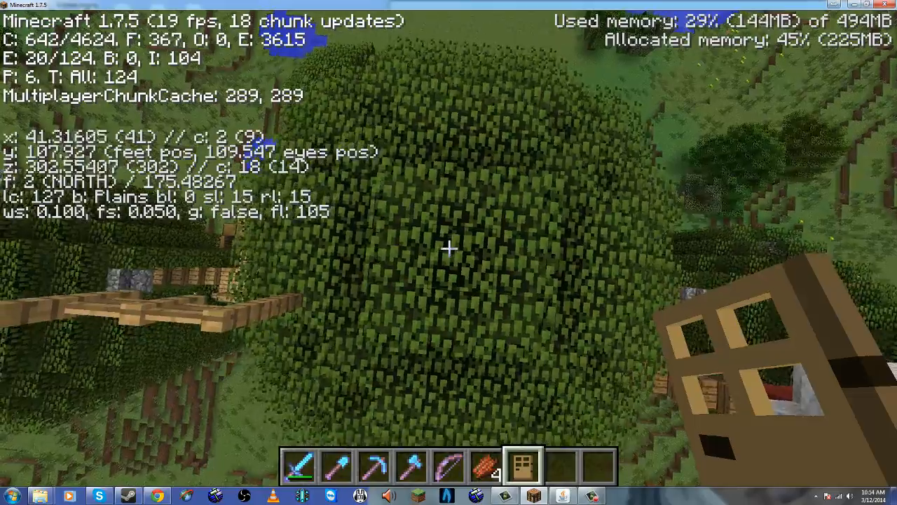
key(space)
key(space)
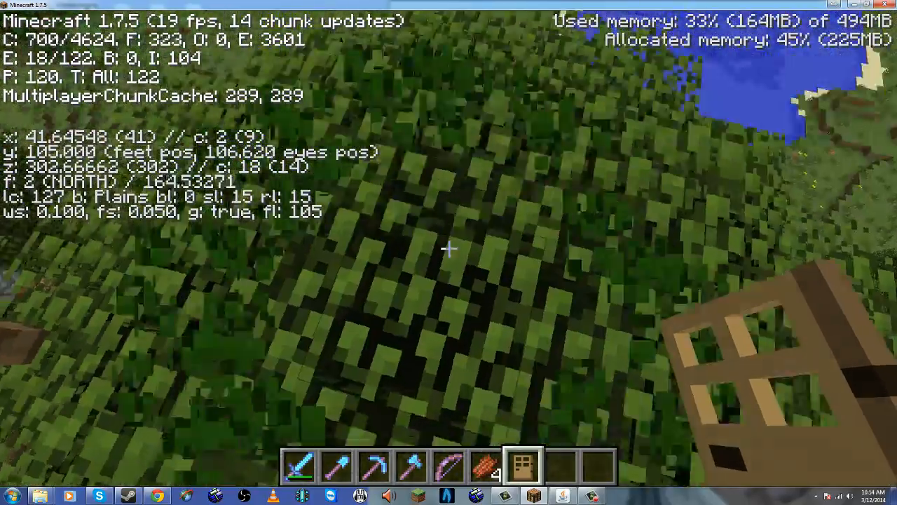
Step: Stand in the middle of the central treetop and examine the X and Z coordinates of the build's centre
key(w)
key(a)
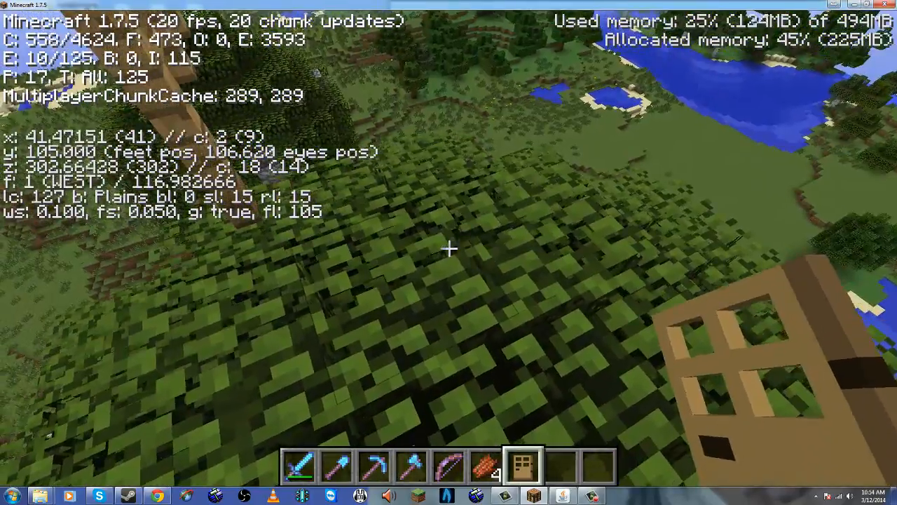
key(s)
key(a)
key(a)
key(d)
key(w)
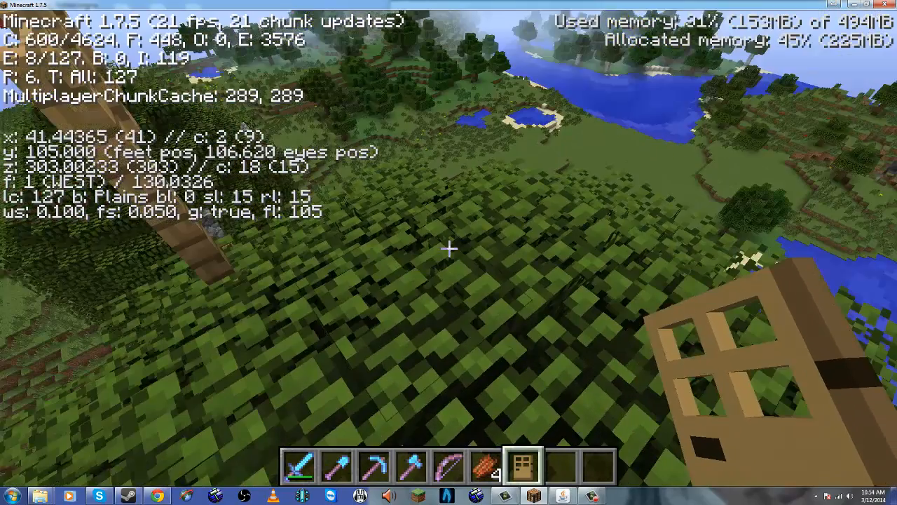
Step: Pause the game and place the Minecraft window beside the SourceCraft_2.12 folder
key(Escape)
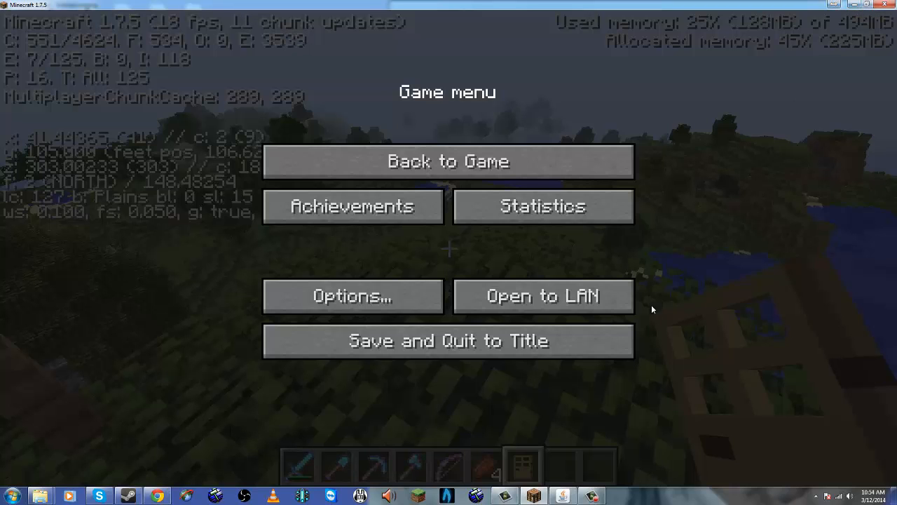
click(592, 496)
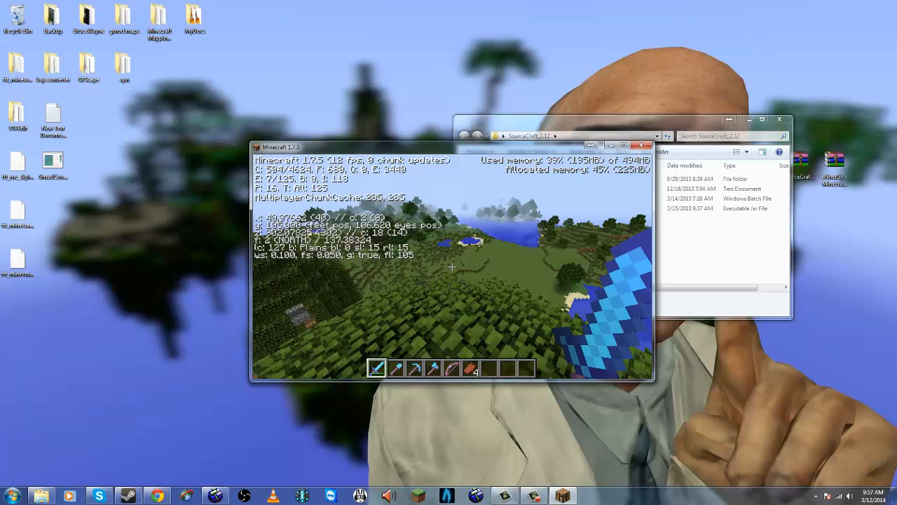
key(alt+Tab)
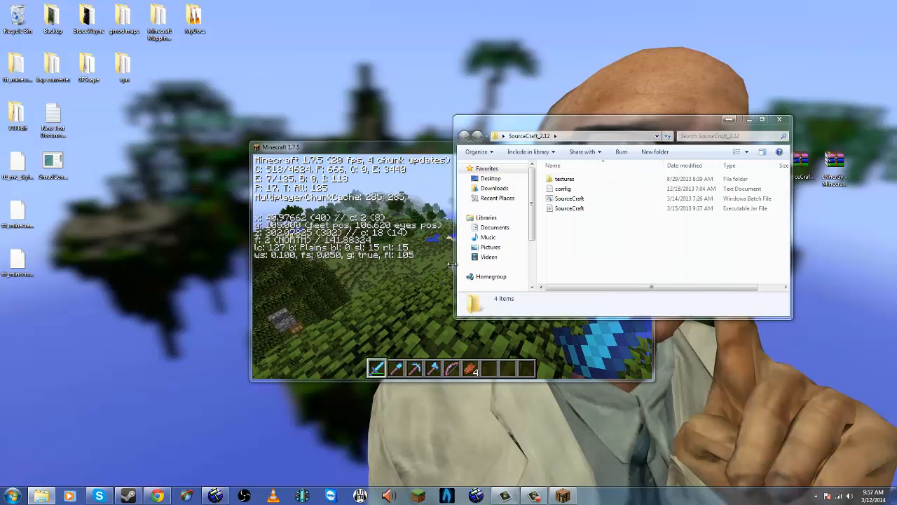
drag(435, 149, 209, 133)
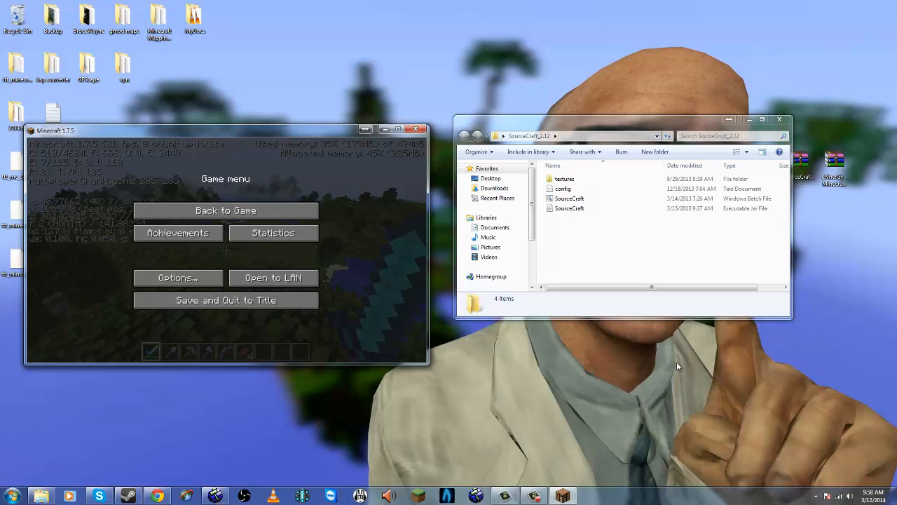
Step: Run the SourceCraft executable jar, apply the preset Minecraft and Steam paths, and reposition the converter window
click(587, 210)
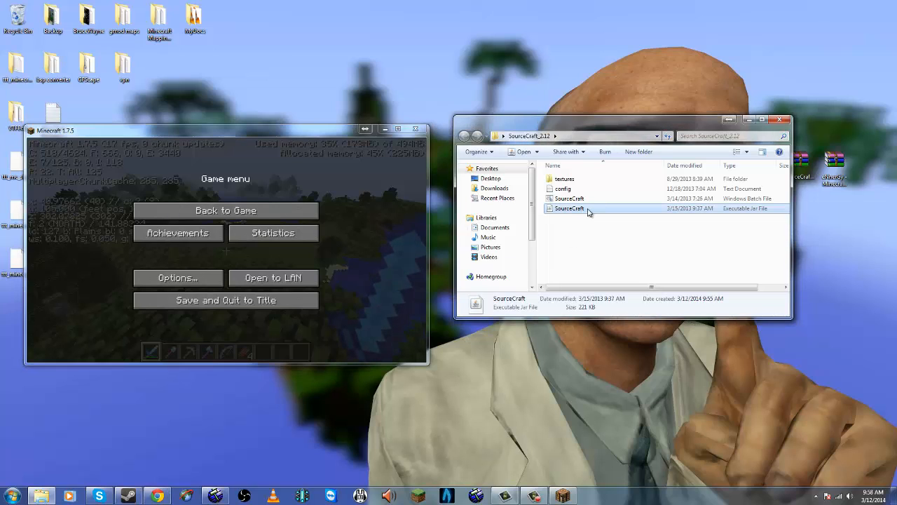
double_click(589, 210)
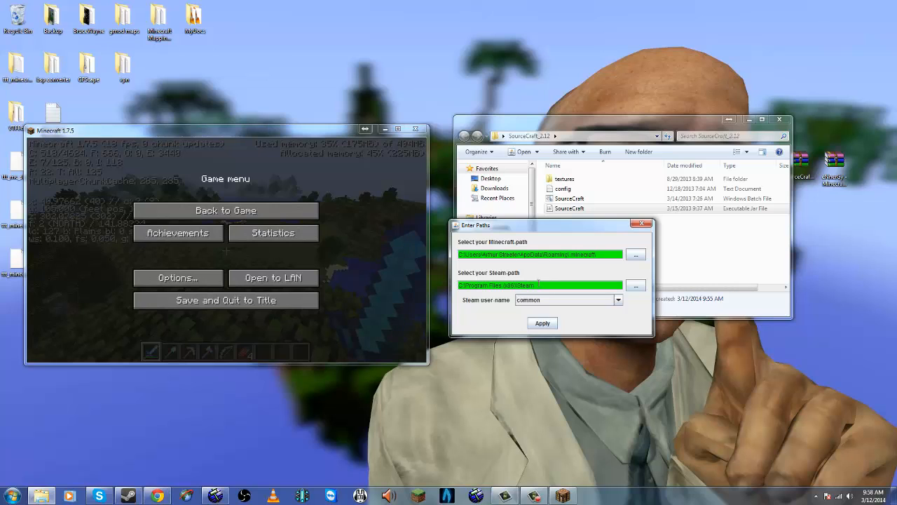
click(544, 323)
drag(442, 205, 617, 289)
Step: Create a new place named TestVideo from the Adventure time treehouse world
click(683, 311)
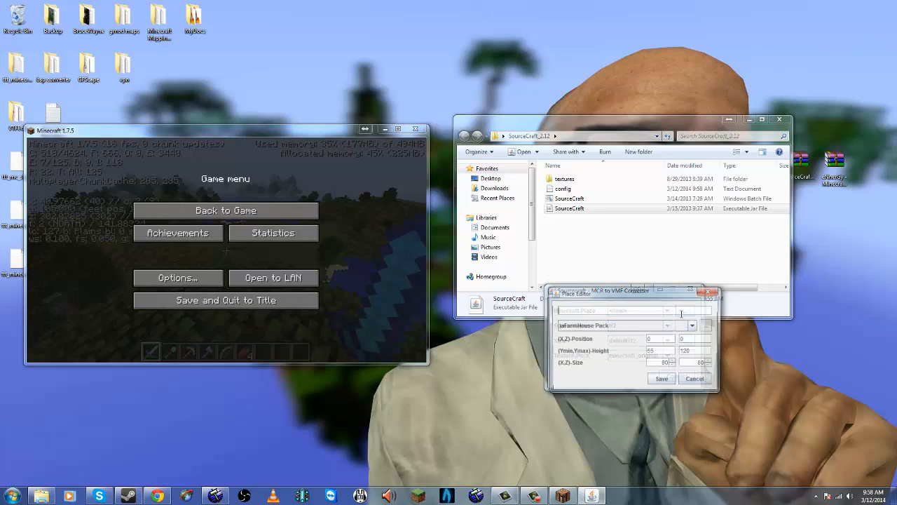
drag(671, 292, 632, 265)
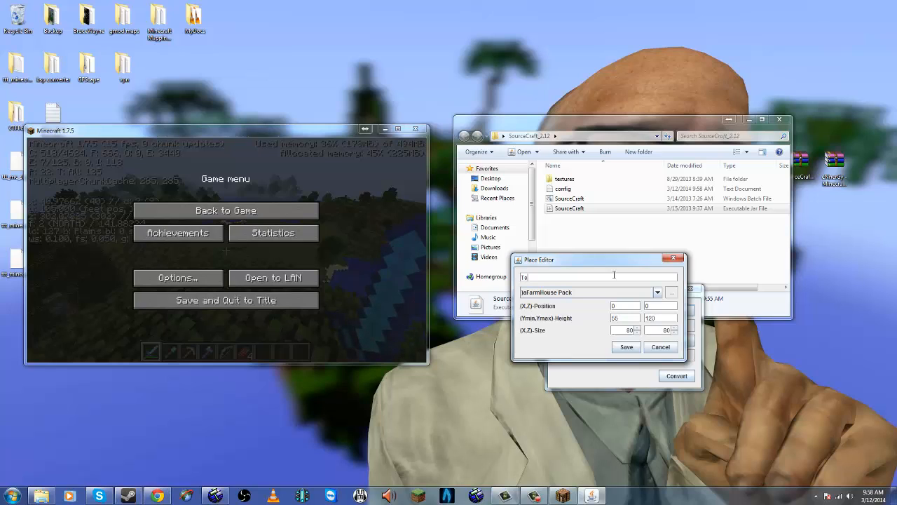
click(657, 293)
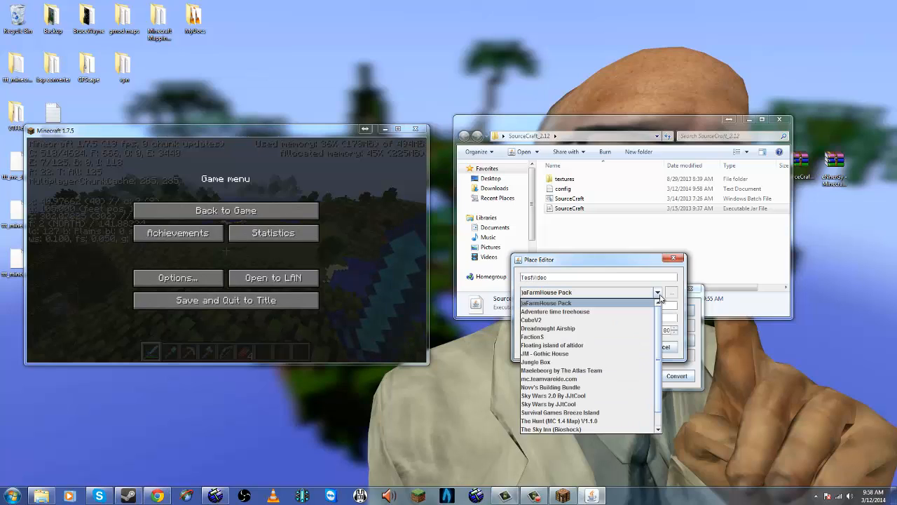
click(586, 312)
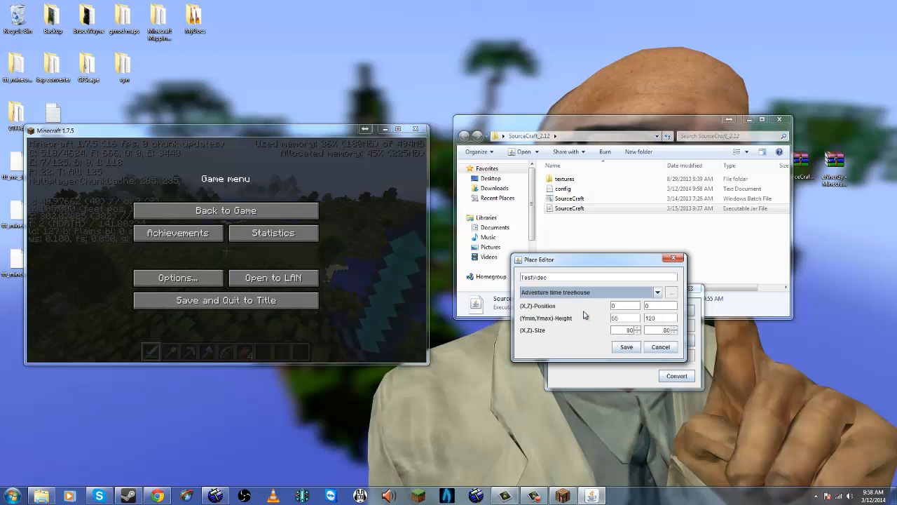
Step: Set the place's X,Z position to 40, 302 and its height range to 62 through 130
click(638, 307)
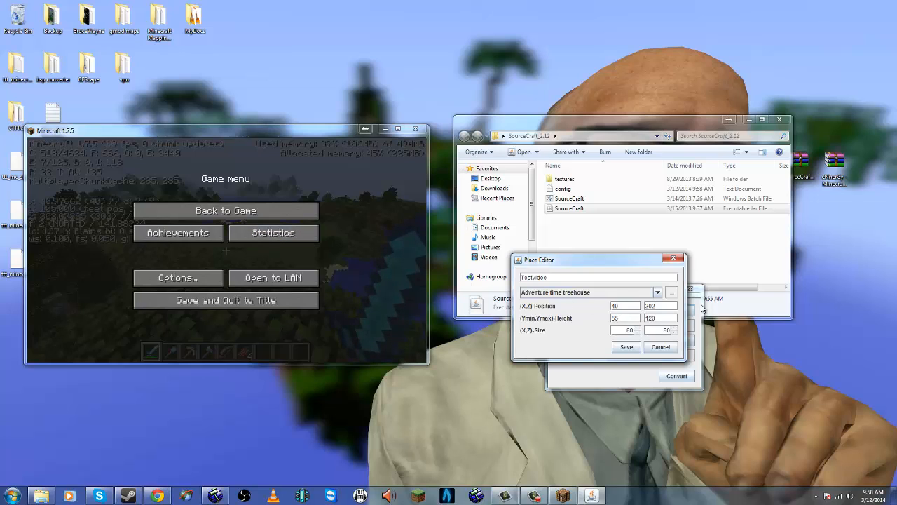
double_click(631, 319)
key(Tab)
text(1)
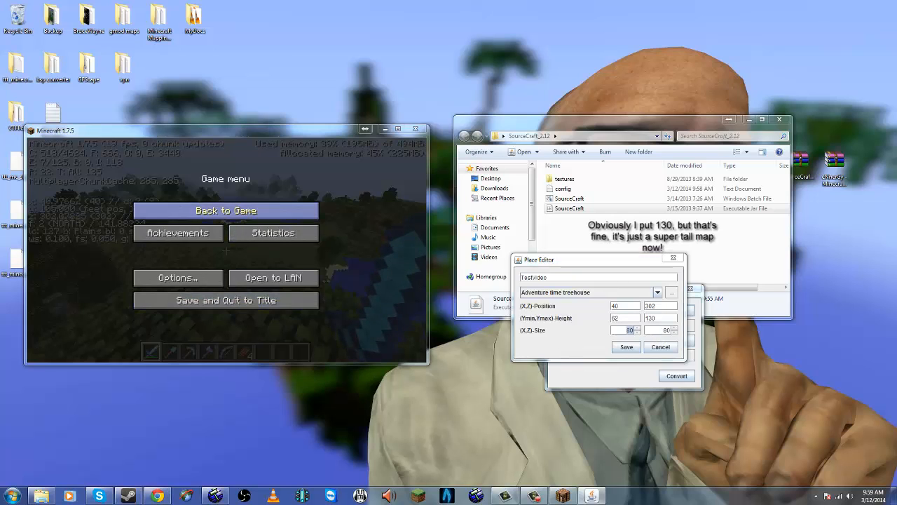
Step: Resume Minecraft, fly around the tree house to examine its X and Z extents from above, and pause the game
click(246, 210)
key(a)
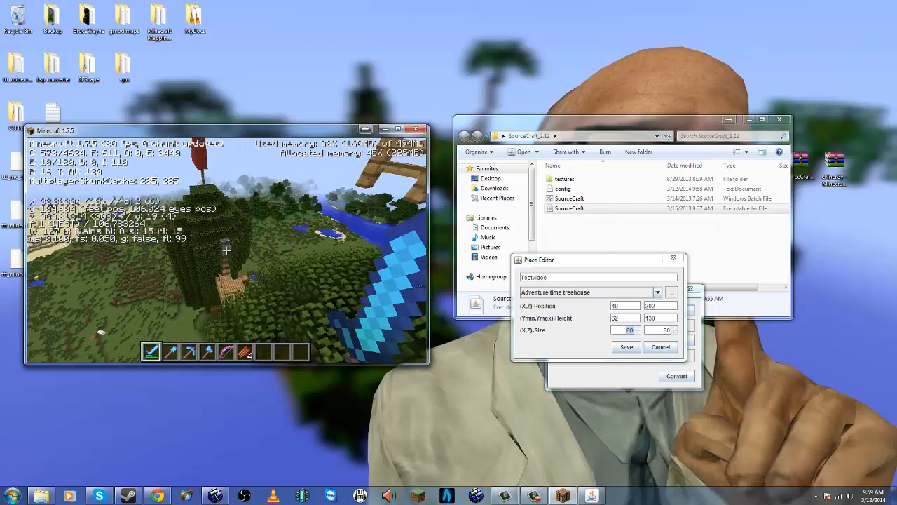
key(w)
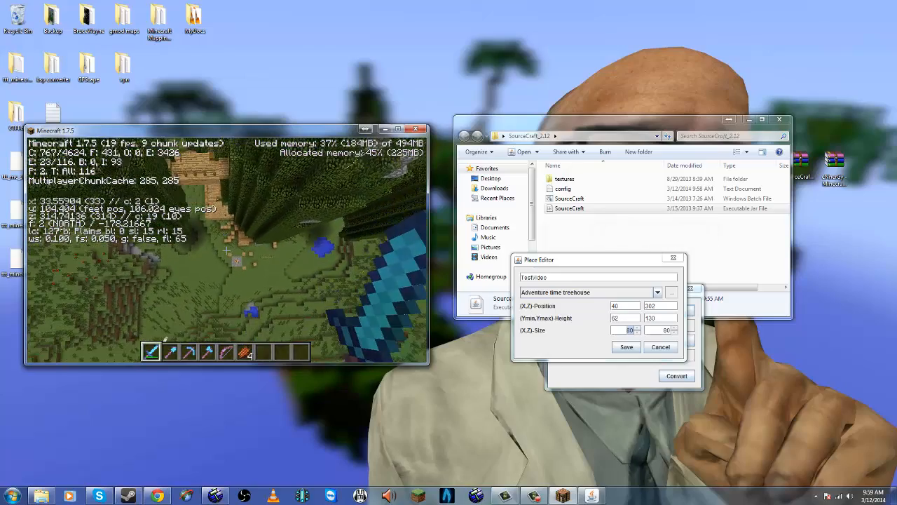
key(a)
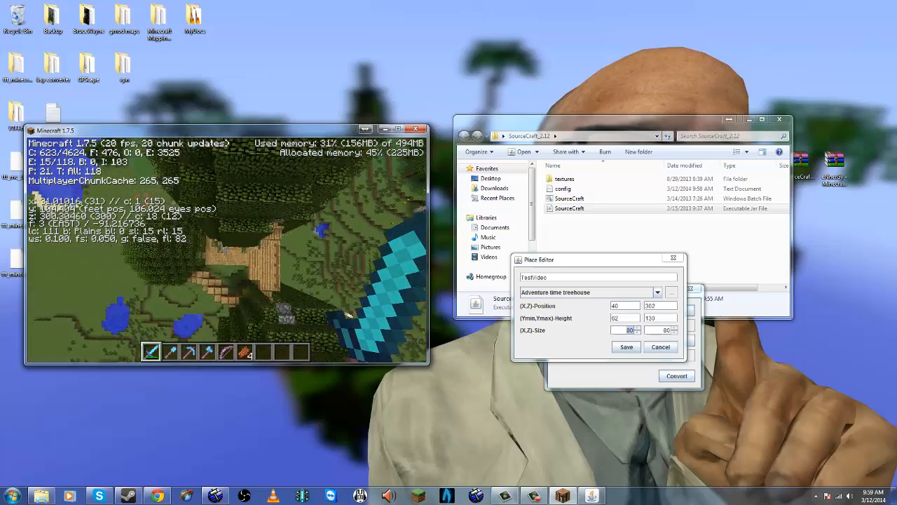
key(d)
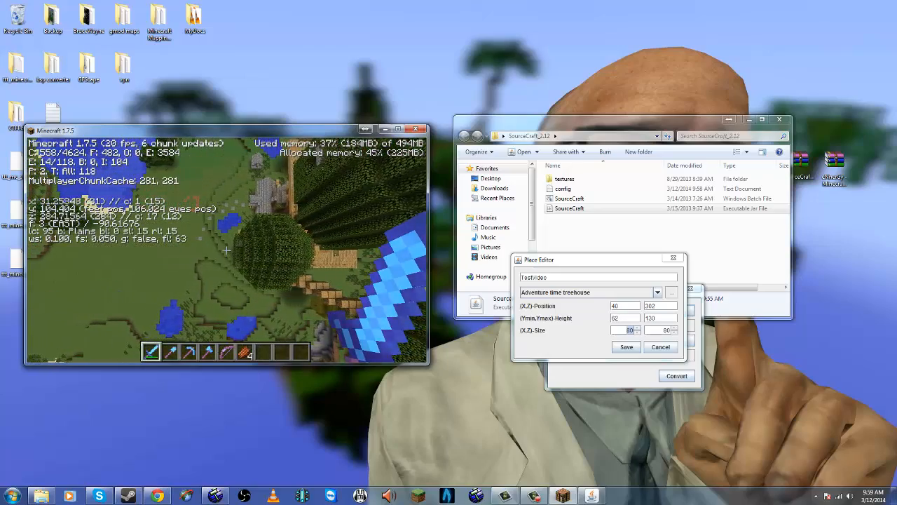
key(d)
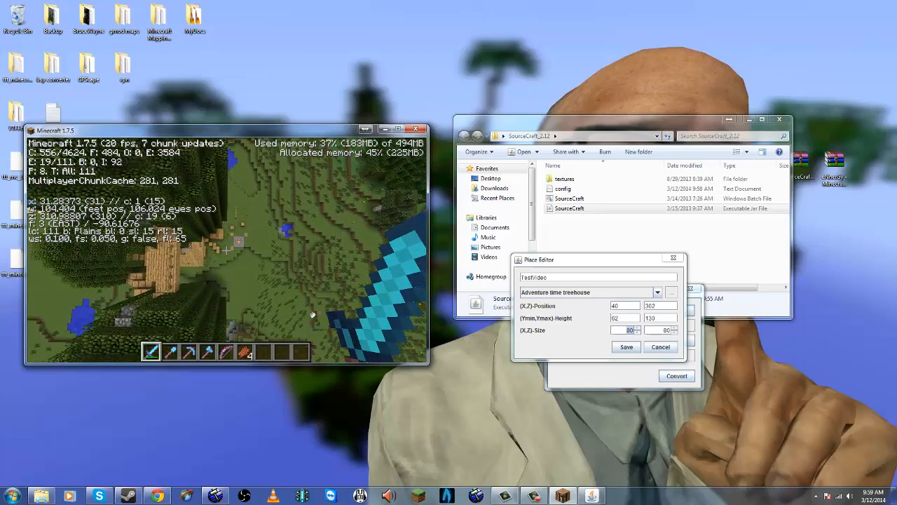
key(a)
key(a)
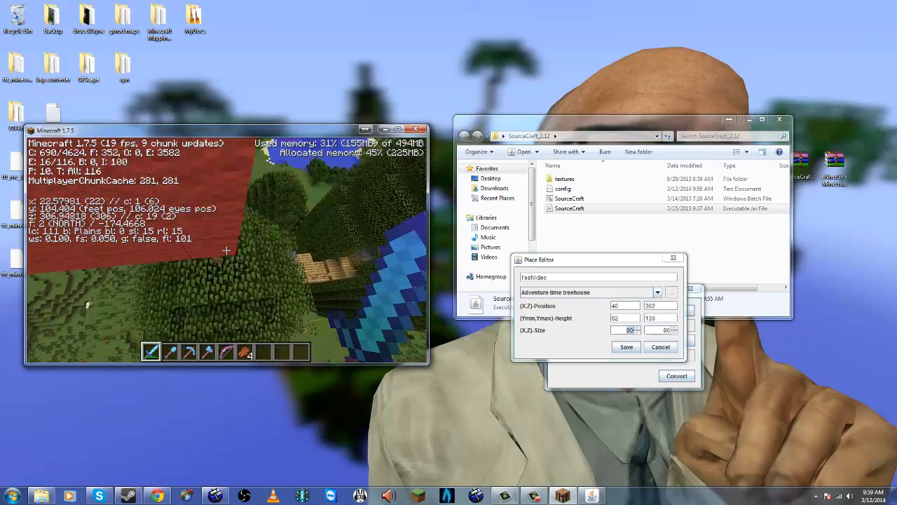
key(d)
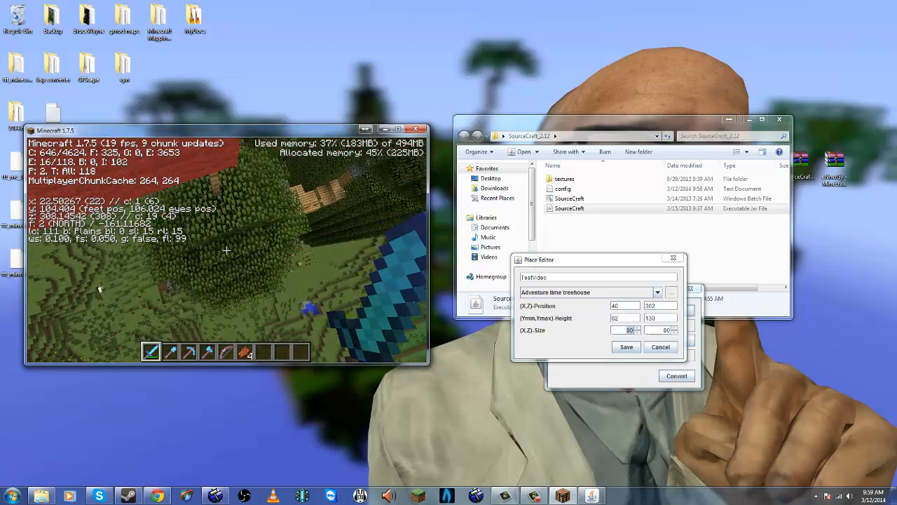
key(d)
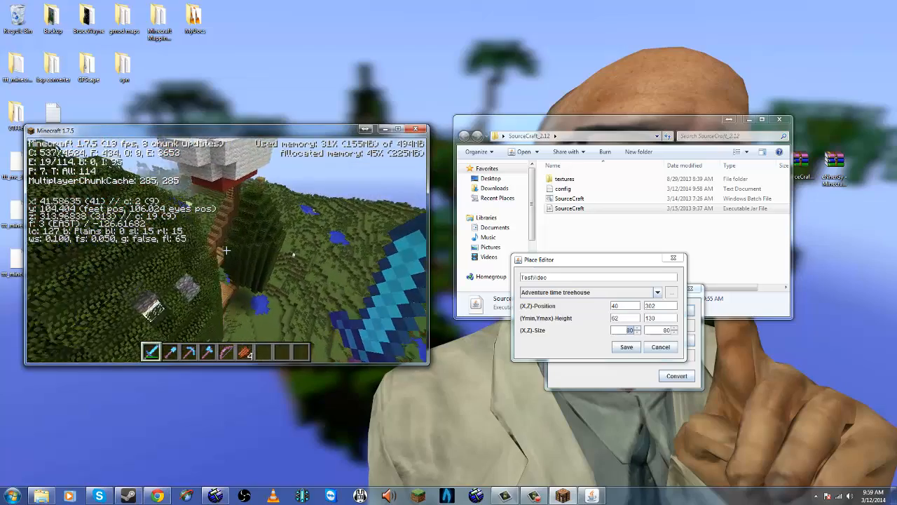
key(d)
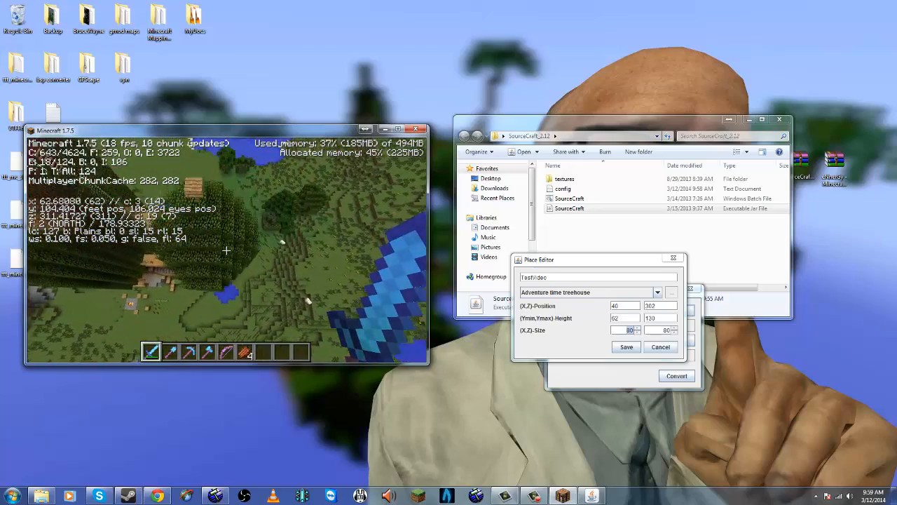
key(a)
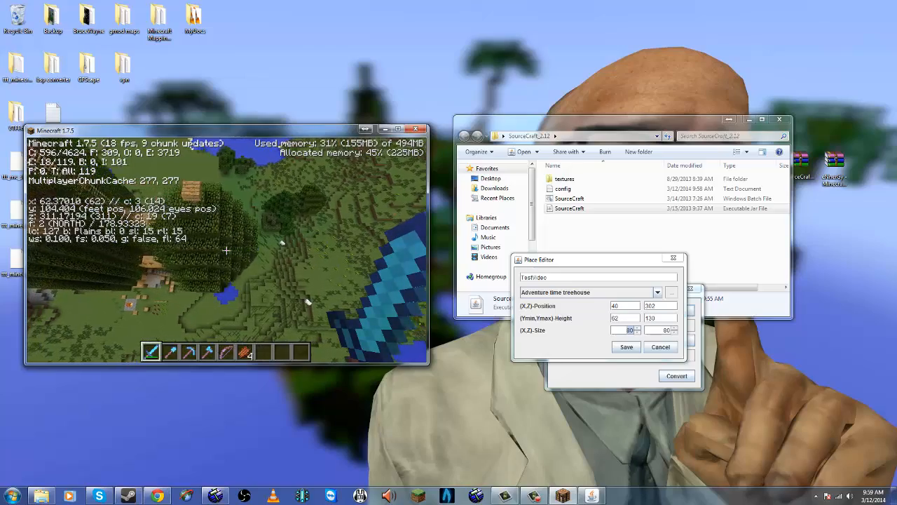
key(a)
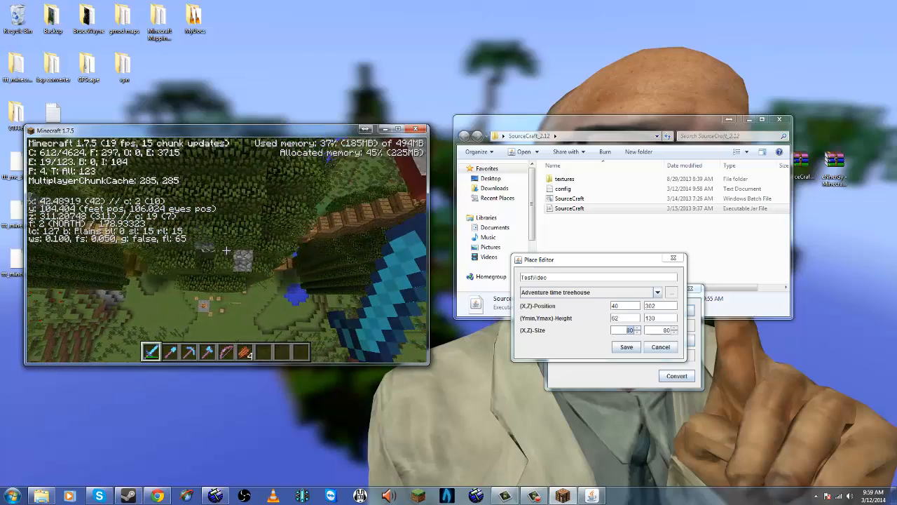
key(a)
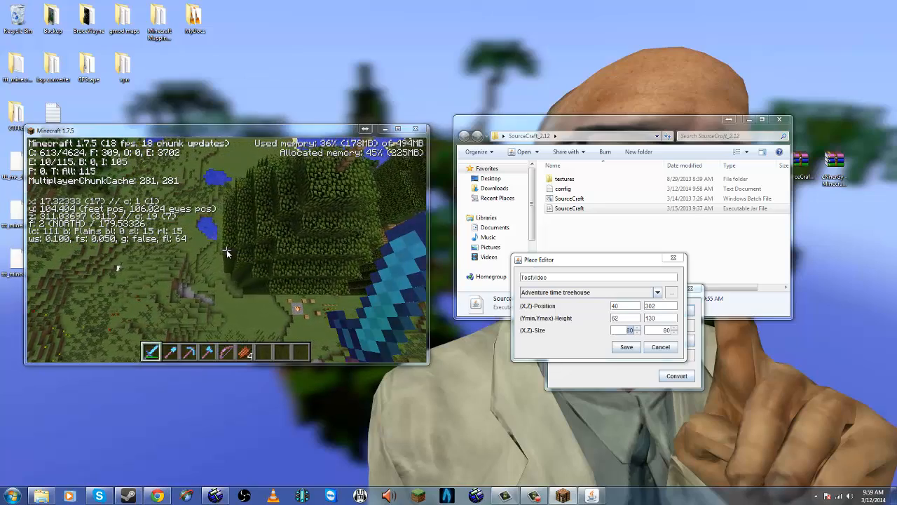
key(Escape)
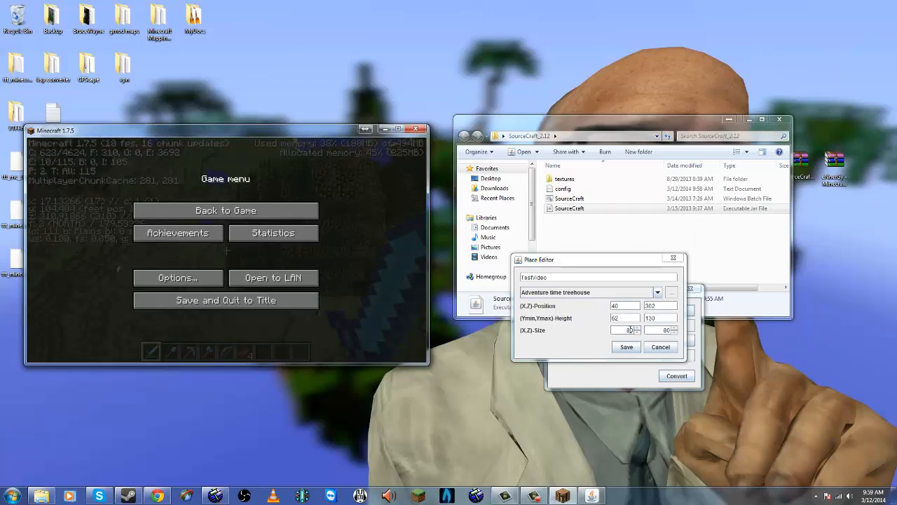
Step: Set the place's X,Z size to 55 by 120 and save the place
click(630, 329)
drag(628, 329, 643, 331)
text(50)
key(BackSpace)
text(5)
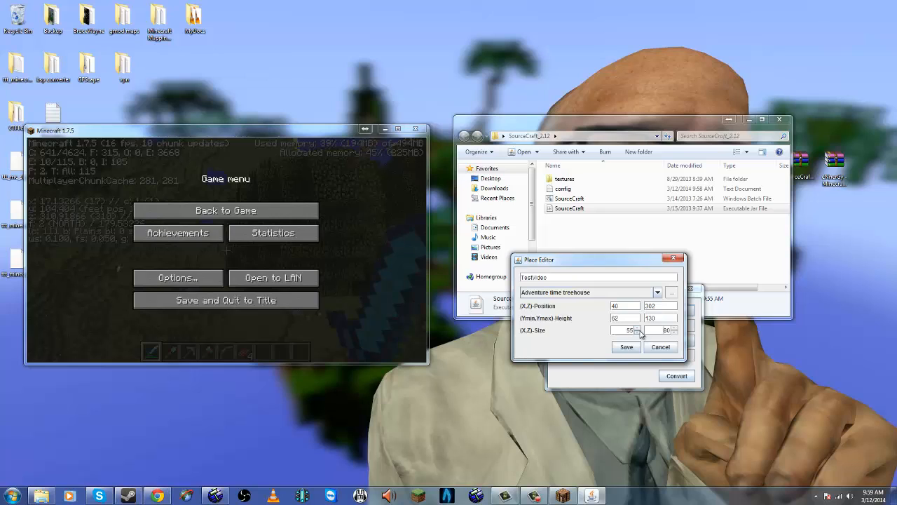
drag(623, 330, 642, 331)
text(80)
click(622, 333)
text(55)
drag(662, 330, 682, 330)
text(120)
click(627, 346)
Step: Reopen the TestVideo place for editing, set its X,Z size to 80 by 80, and save it
click(689, 313)
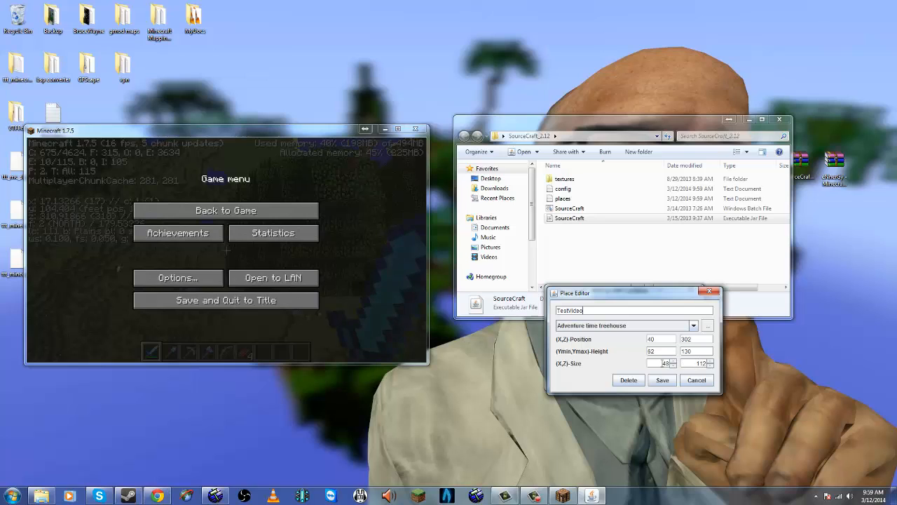
text(80)
drag(688, 364, 707, 364)
text(80)
click(656, 384)
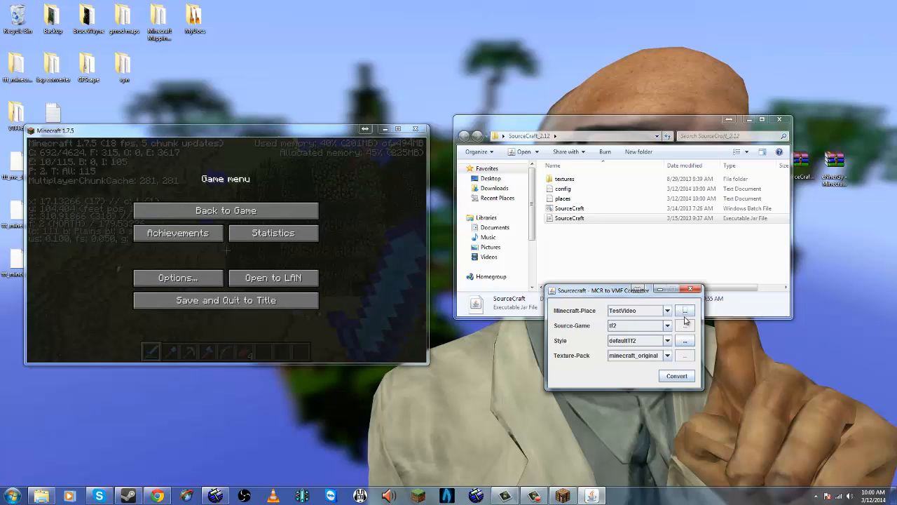
click(685, 313)
click(655, 384)
Step: Configure the conversion with gmod as source game, defaultGmod as style and minecraft_original as texture pack
click(668, 326)
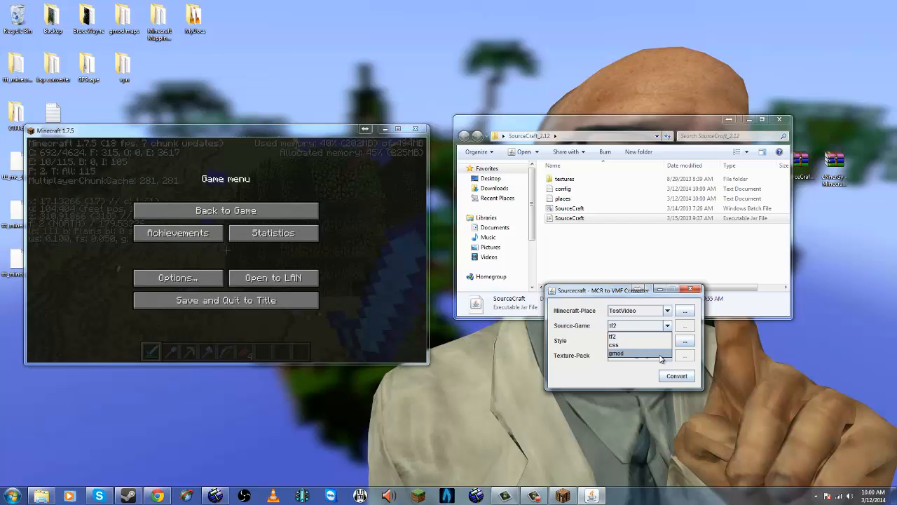
click(661, 357)
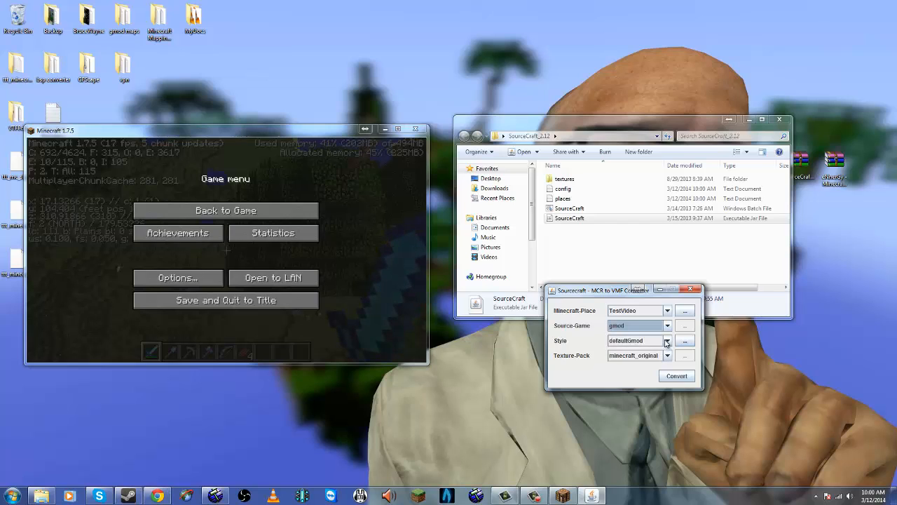
click(668, 342)
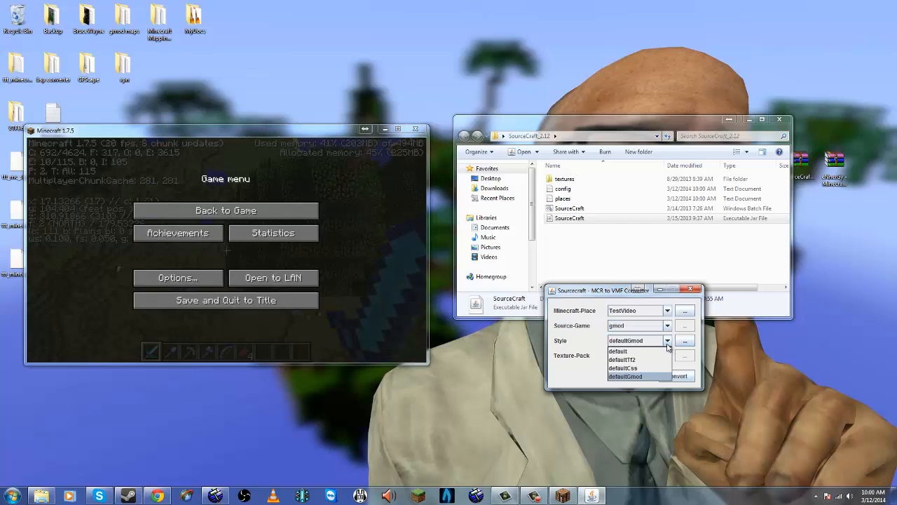
click(662, 376)
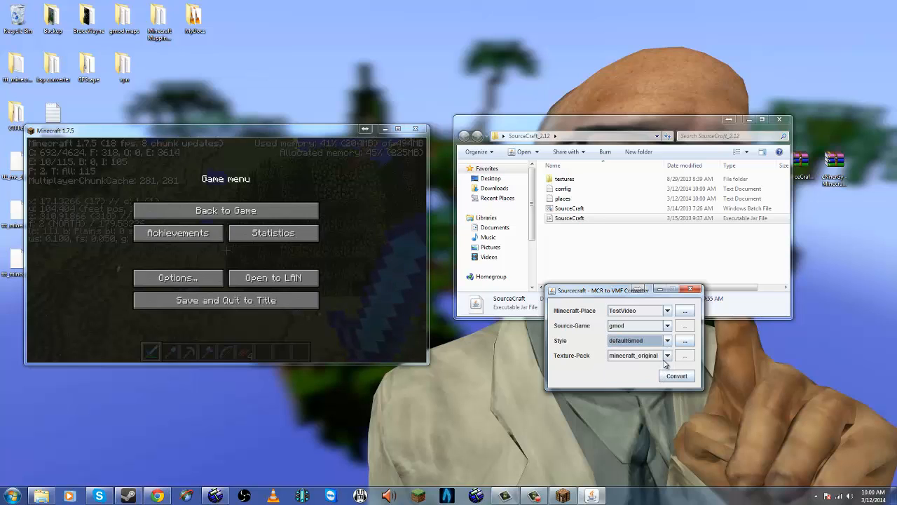
click(667, 356)
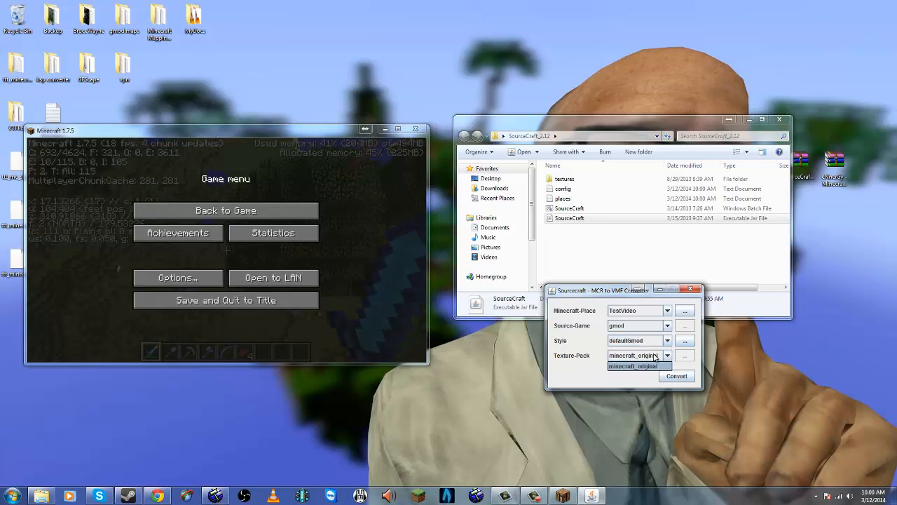
click(647, 365)
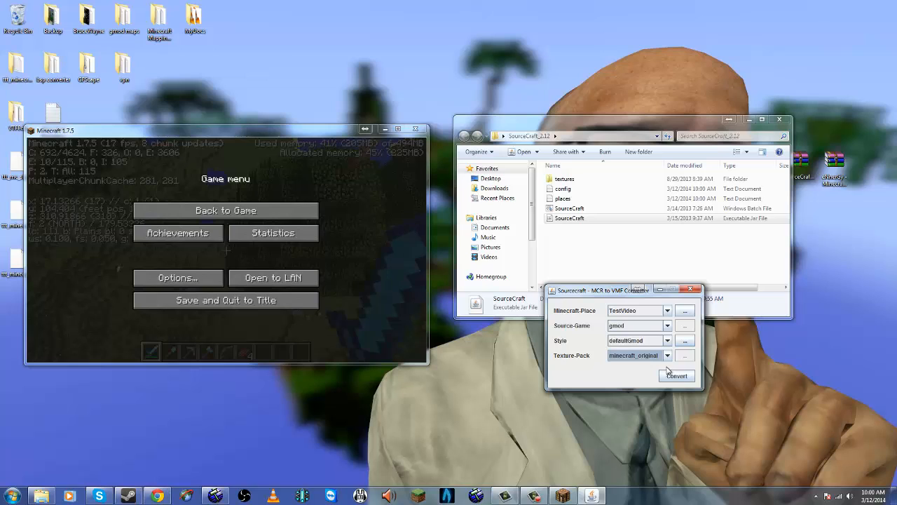
Step: Convert the TestVideo place, saving the output to the Desktop under the file name SourceCraft_2.12.zip
click(676, 377)
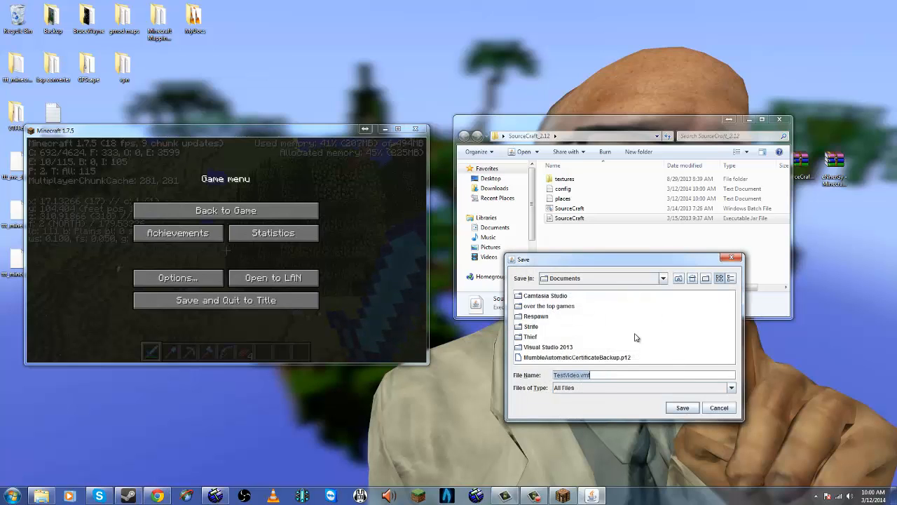
double_click(586, 375)
click(681, 280)
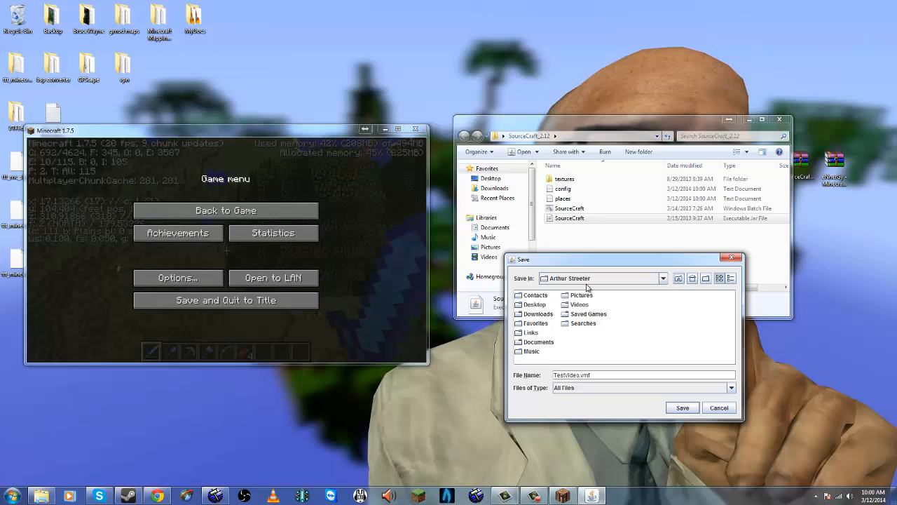
click(692, 279)
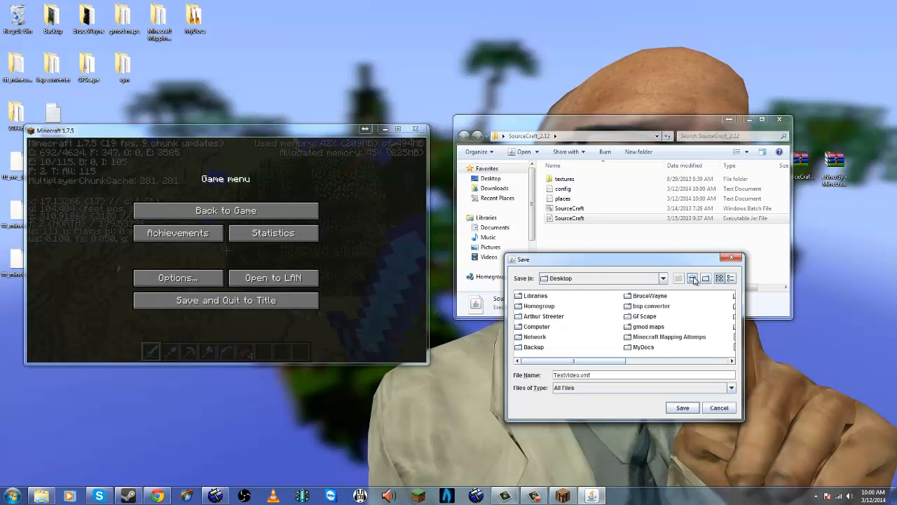
click(662, 361)
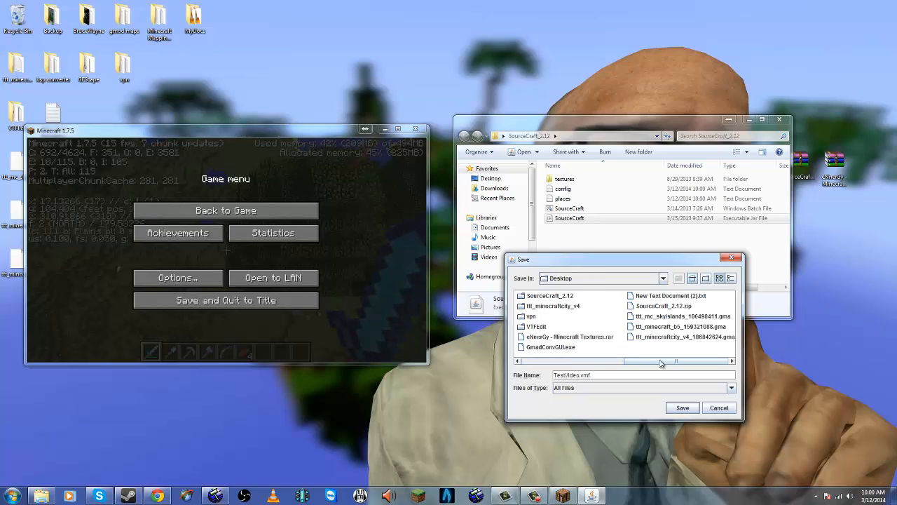
click(672, 306)
double_click(672, 307)
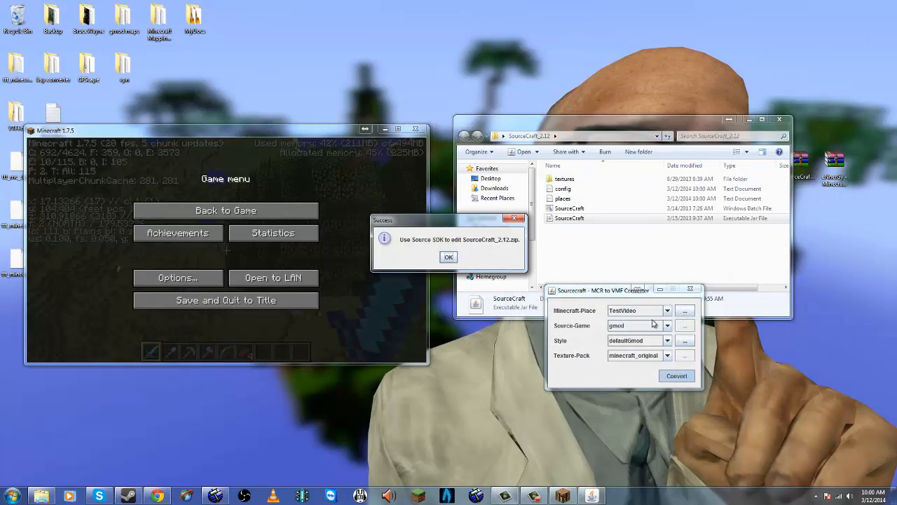
click(449, 256)
Step: Refresh, close and reopen the SourceCraft_2.12 folder to check for the converted map file, and close it again
click(617, 257)
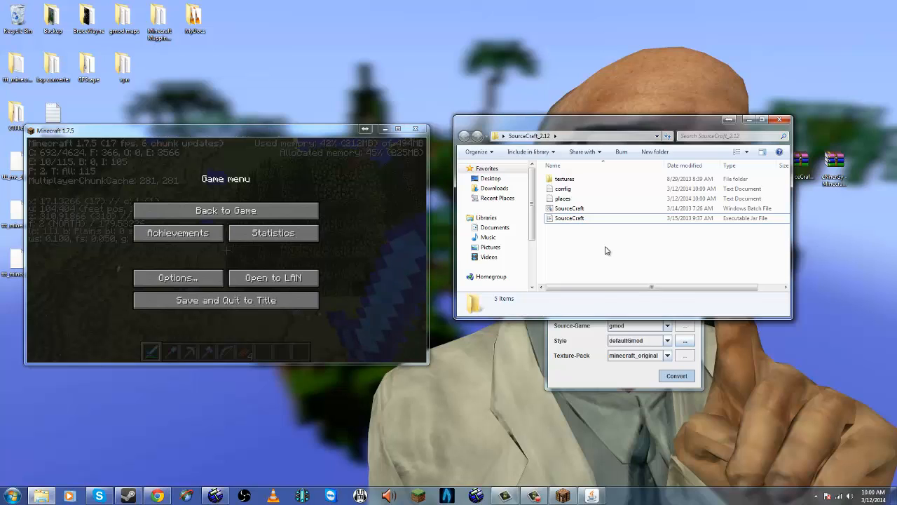
right_click(606, 246)
click(635, 299)
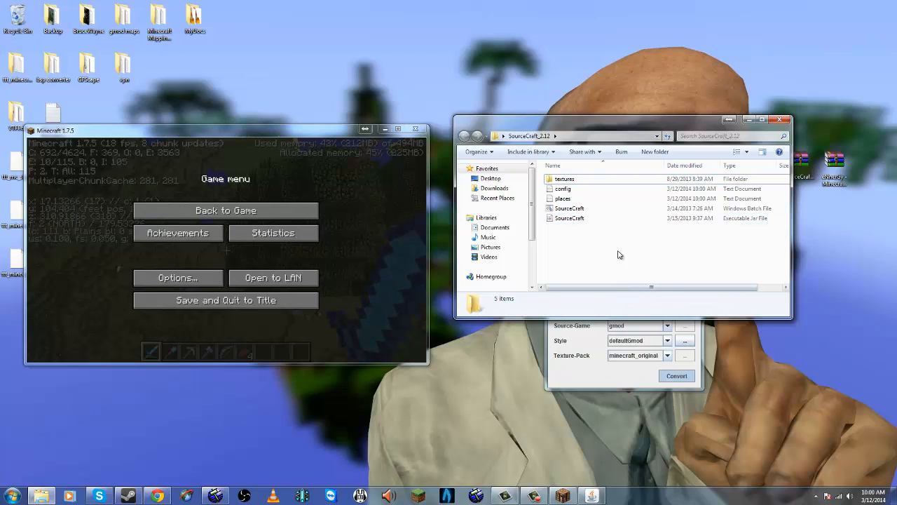
click(781, 120)
double_click(727, 168)
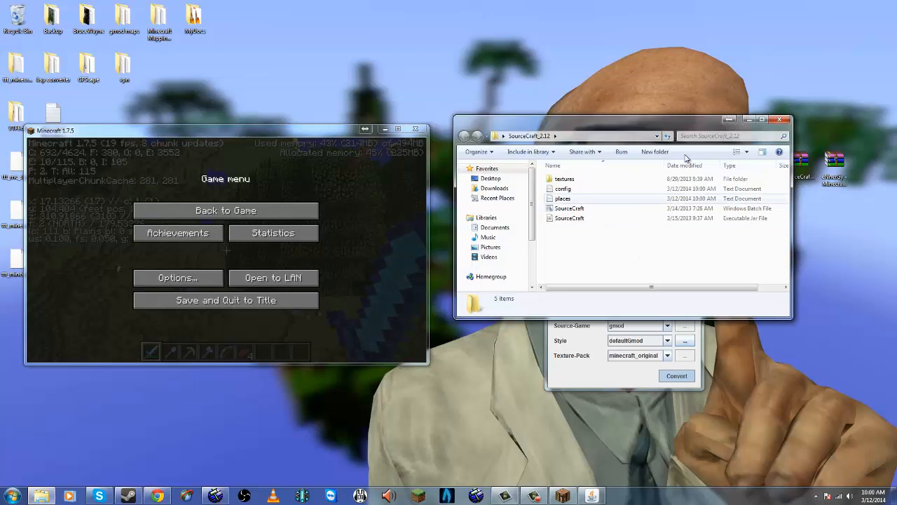
click(778, 120)
Step: Convert the place again, saving it as TestVideo.vmf inside the Desktop's SourceCraft_2.12 folder, and open that folder
click(668, 375)
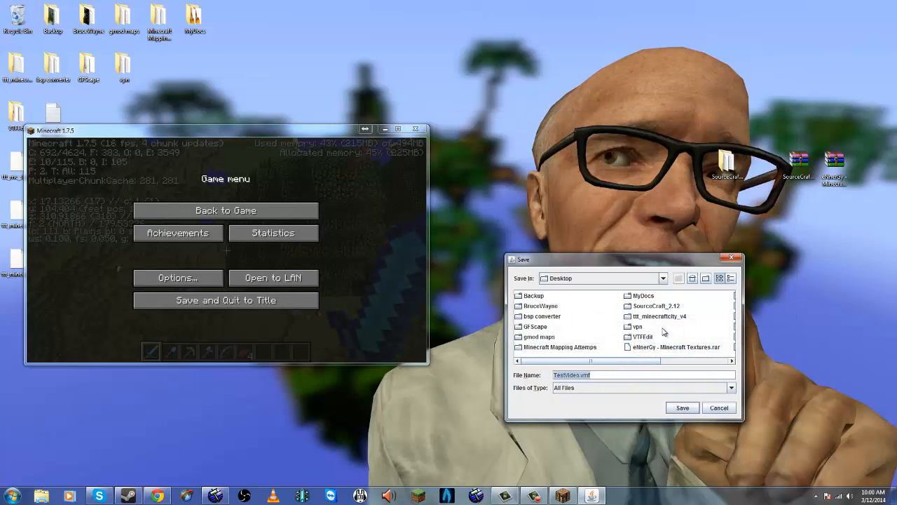
mouse_move(30, 134)
mouse_down()
mouse_move(194, 125)
mouse_move(37, 132)
mouse_up()
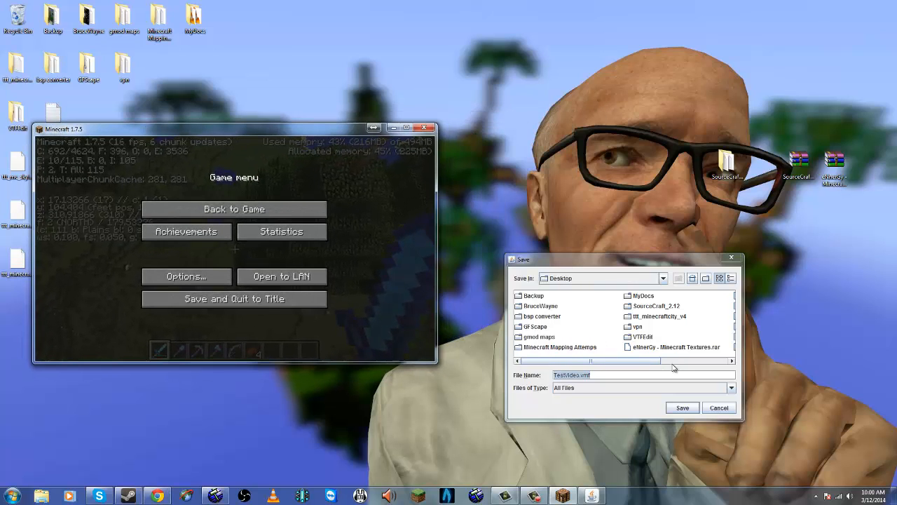
click(674, 308)
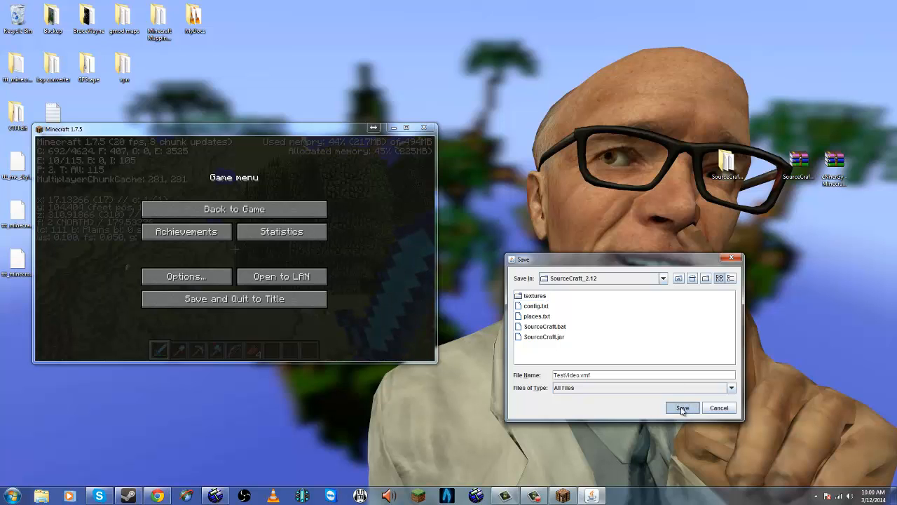
click(682, 408)
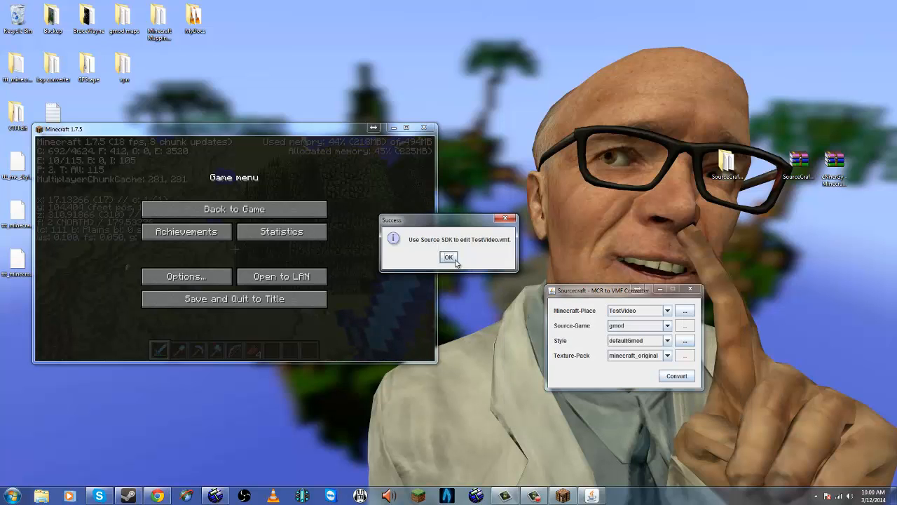
click(448, 258)
double_click(718, 168)
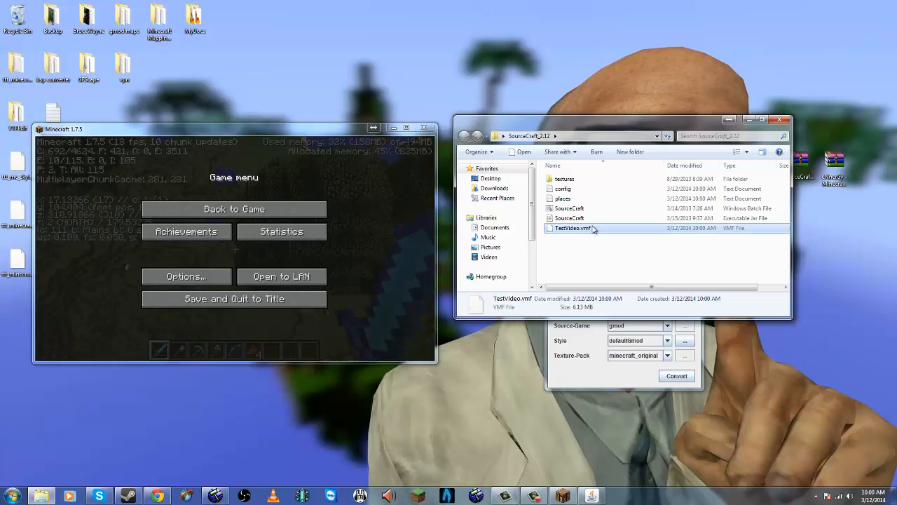
Step: Move the SourceCraft_2.12 folder window clear of the converter and briefly view the original tree house in Minecraft
drag(626, 135, 608, 46)
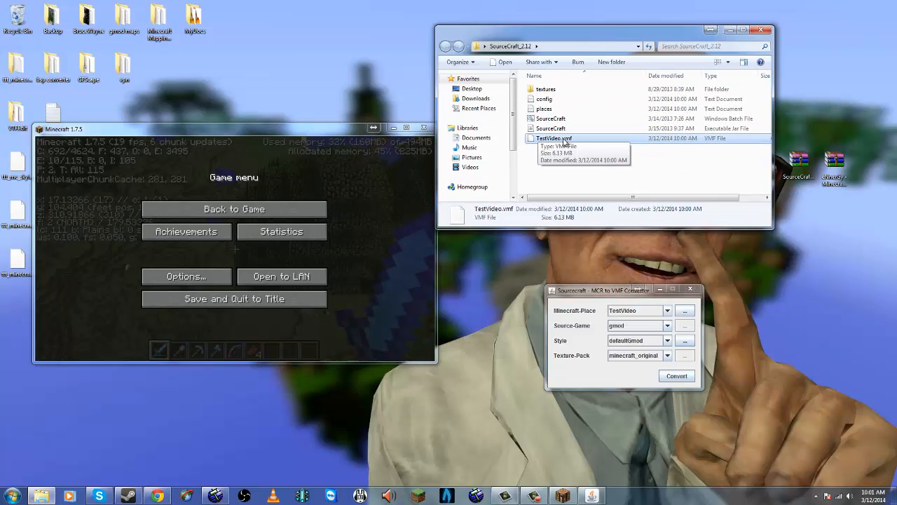
click(276, 211)
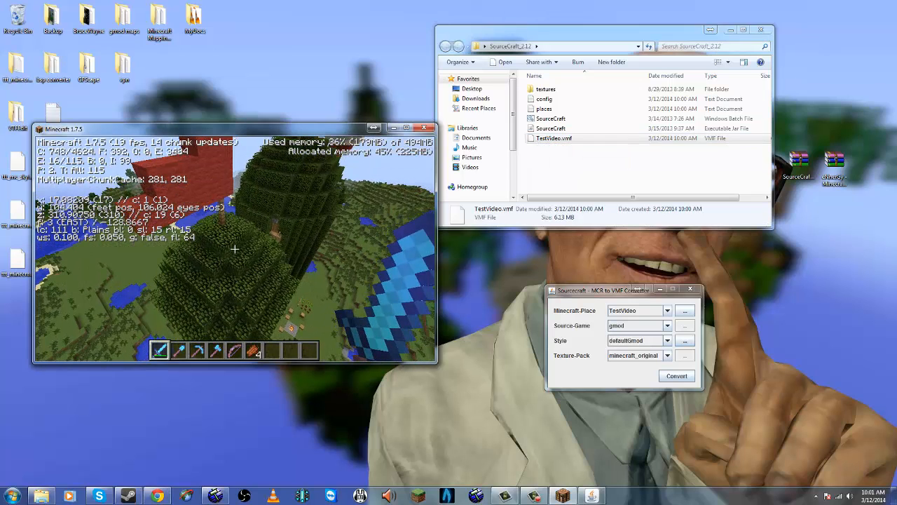
key(alt+Tab)
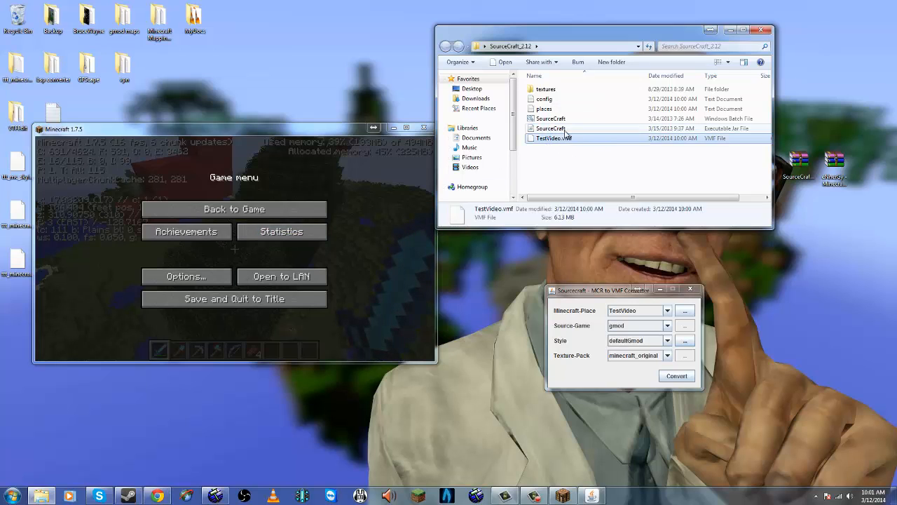
Step: Switch to the Hammer editor and open TestVideo.vmf from the Desktop's SourceCraft_2.12 folder
click(217, 496)
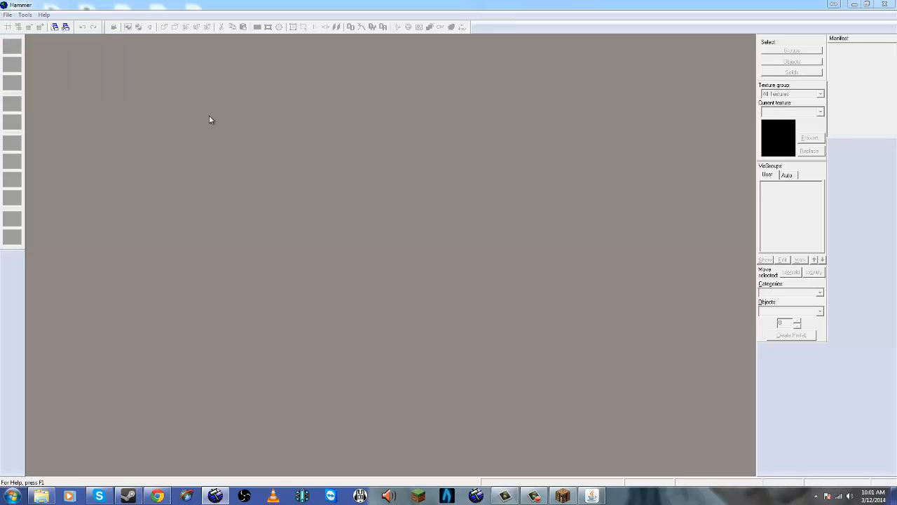
key(ctrl+o)
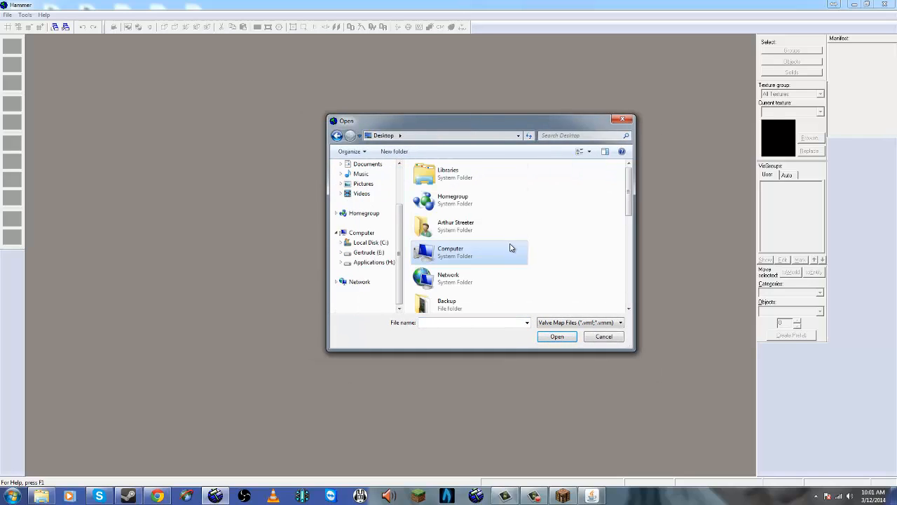
scroll(543, 258, down, 5)
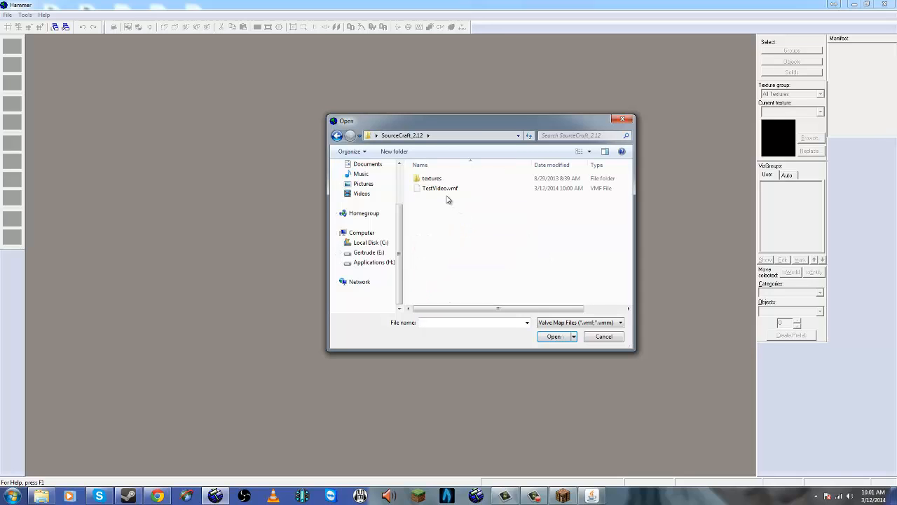
click(552, 337)
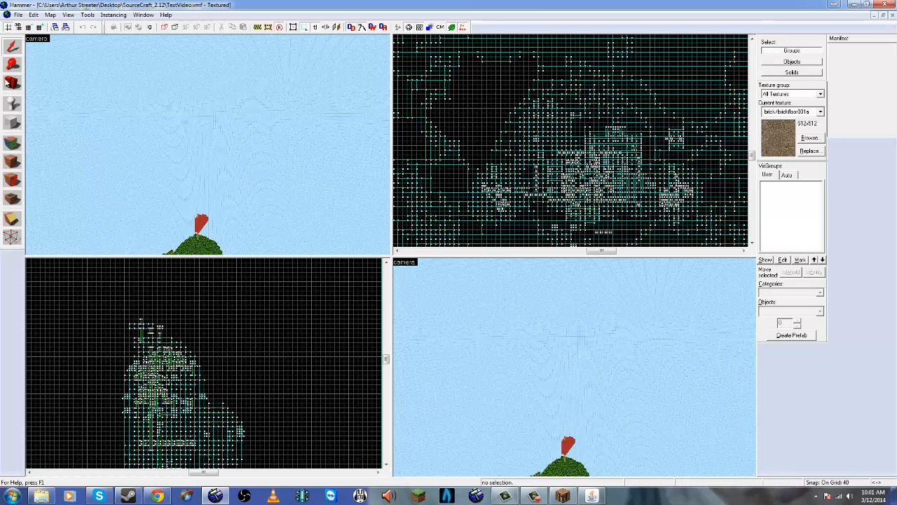
Step: Fly through the 3D camera view to examine the converted trees, platform and houses from above
key(z)
key(w)
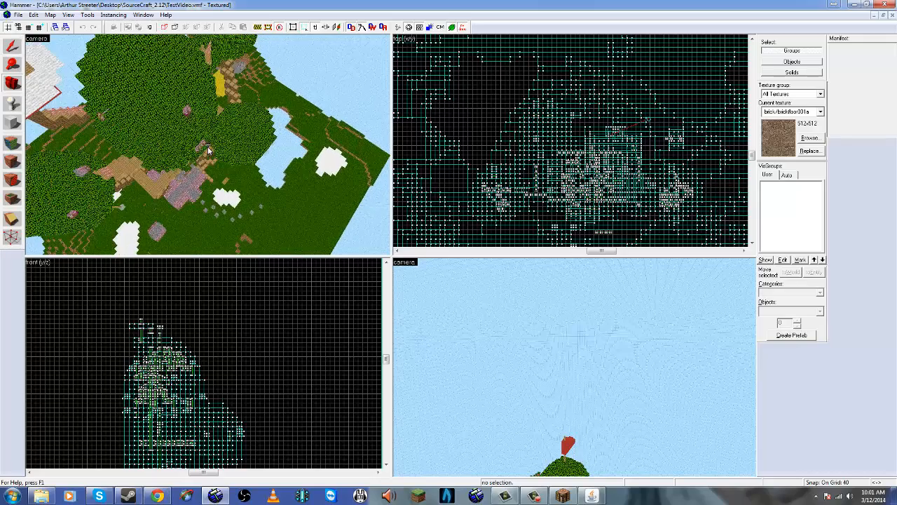
key(w)
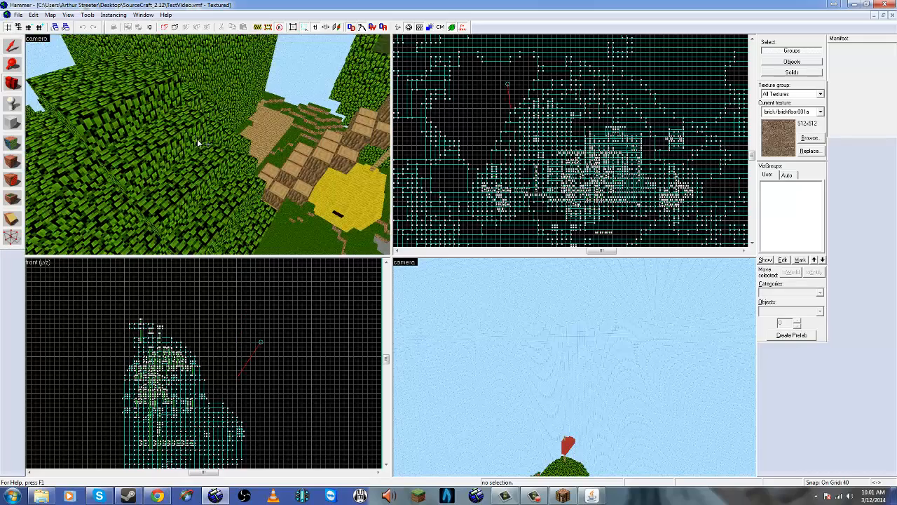
key(w)
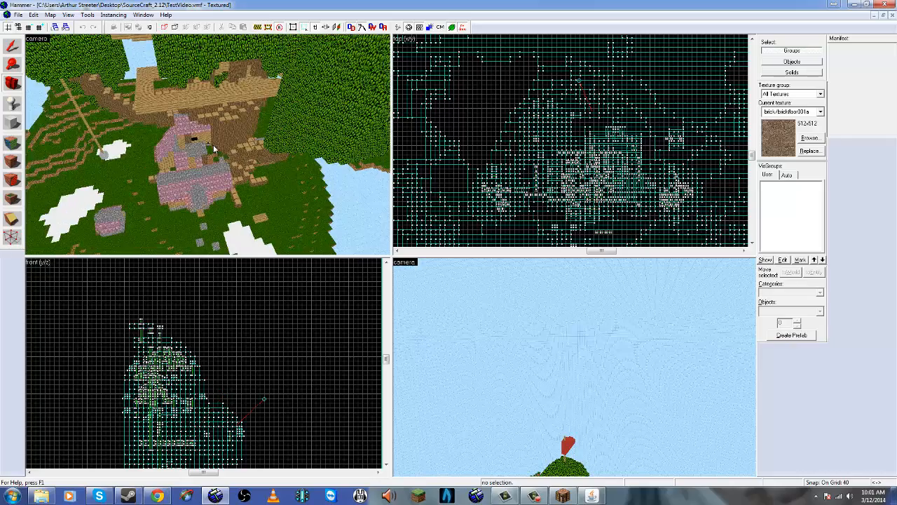
key(shift+d)
key(z)
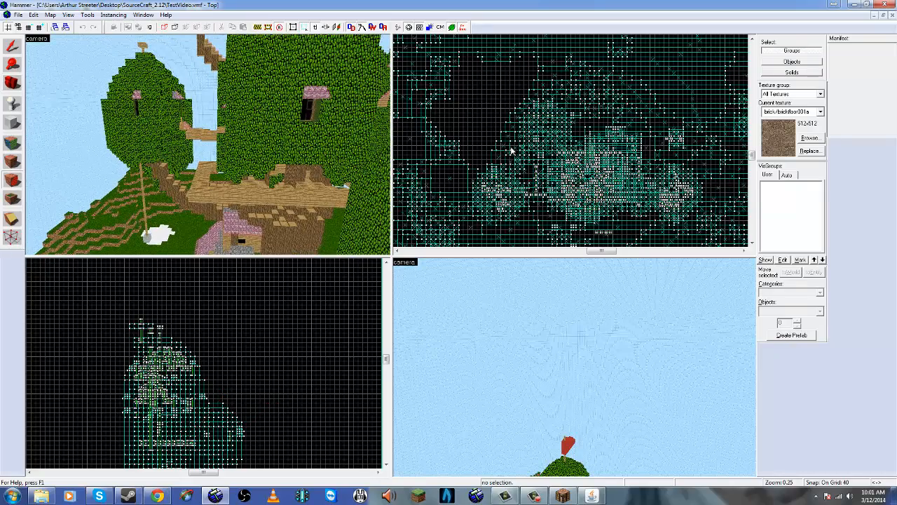
Step: Zoom in on the top and front views and enlarge the 3D camera view to fill the workspace
scroll(491, 143, up, 10)
scroll(265, 326, up, 10)
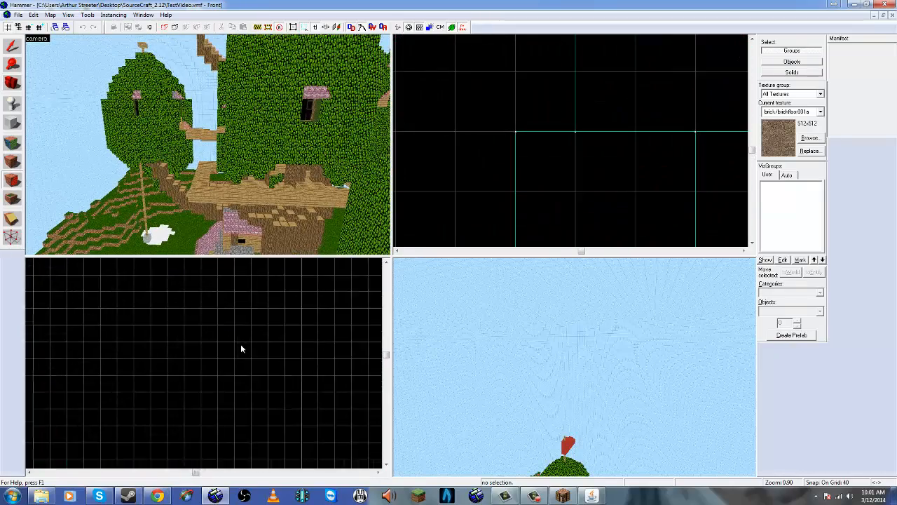
scroll(240, 348, up, 5)
key(shift+z)
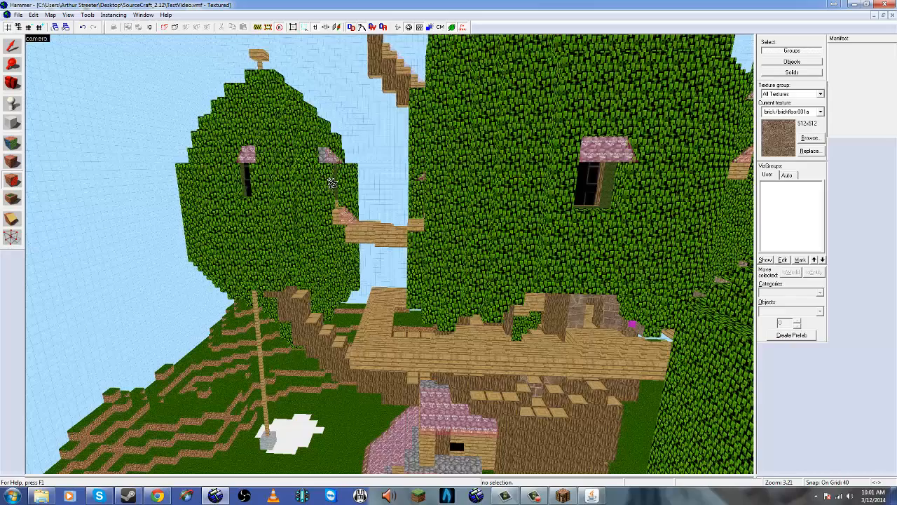
key(space)
drag(346, 211, 387, 252)
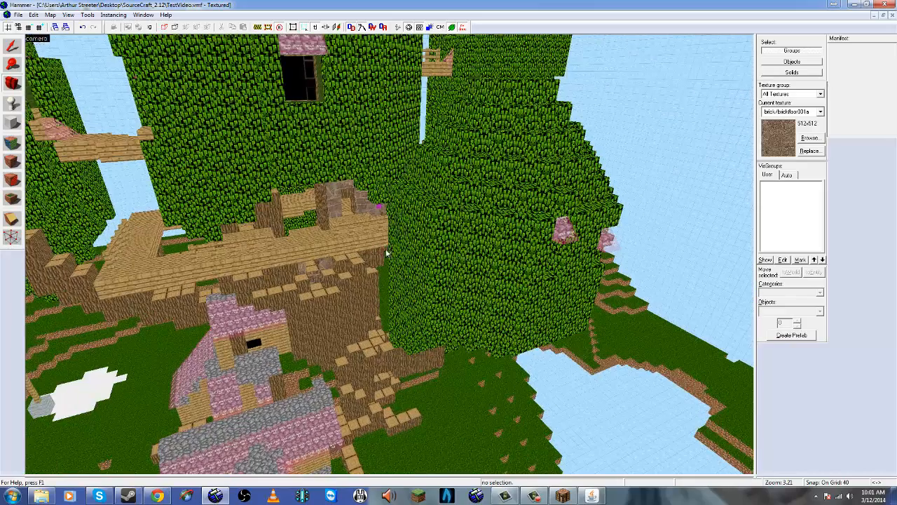
key(shift+z)
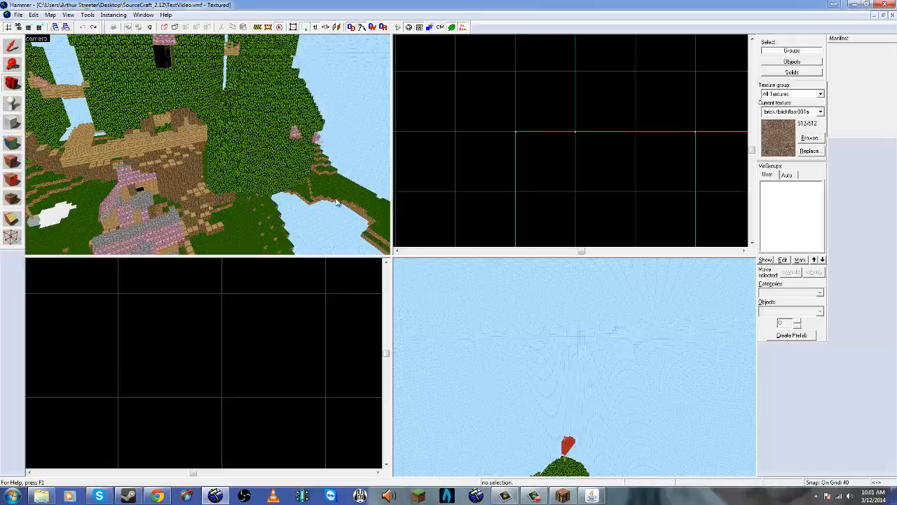
key(shift+z)
Step: Fly around the outside of the converted tree house to examine its trunk, roofs, well and surrounding terrain
drag(386, 223, 388, 258)
key(w)
key(d)
key(w)
key(a)
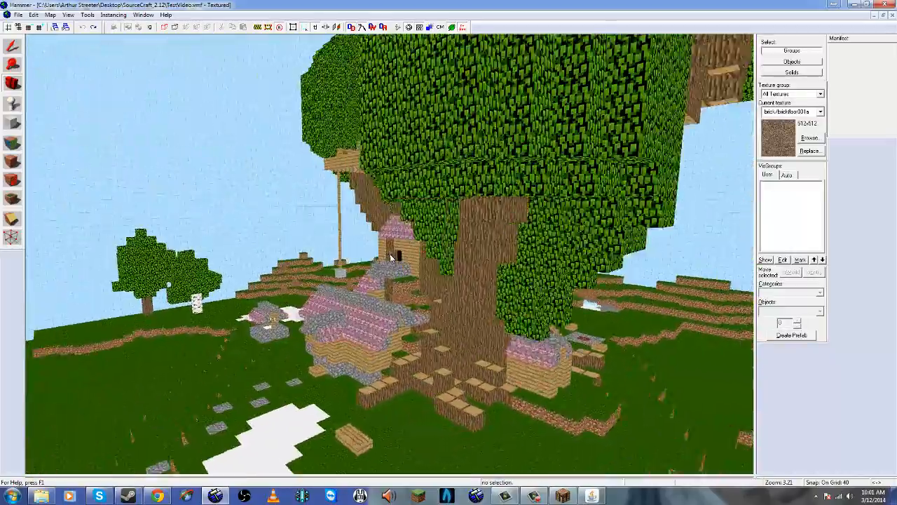
key(w)
key(w)
key(a)
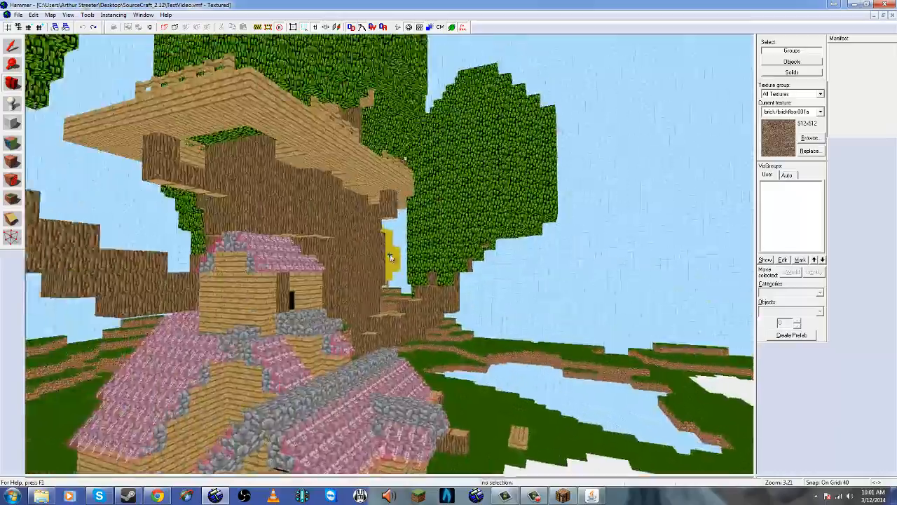
drag(391, 257, 392, 257)
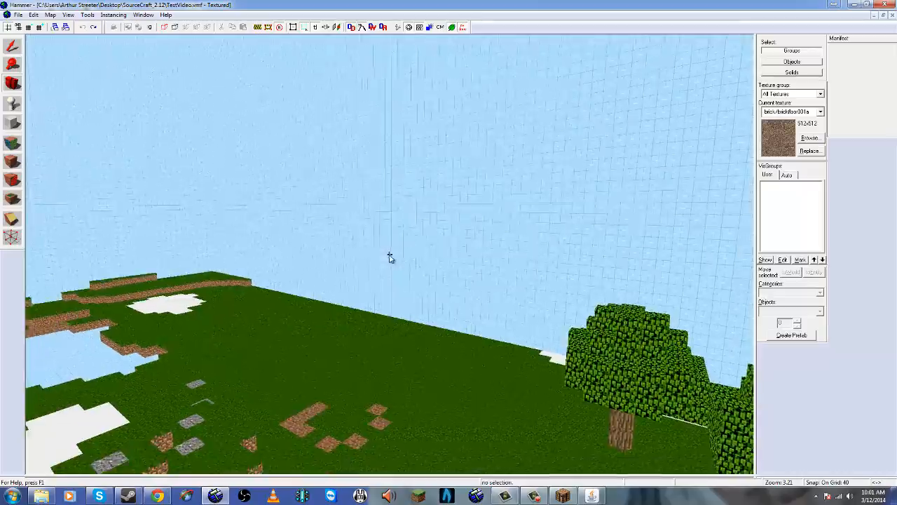
key(a)
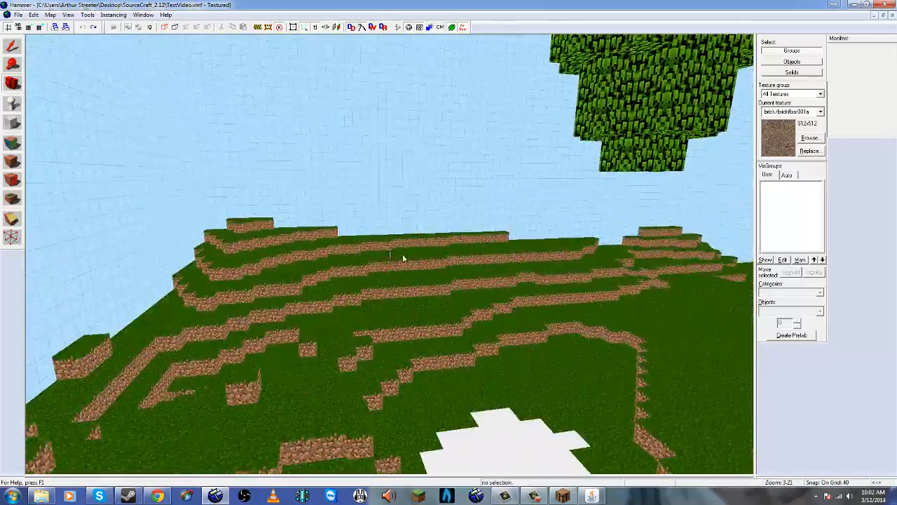
key(d)
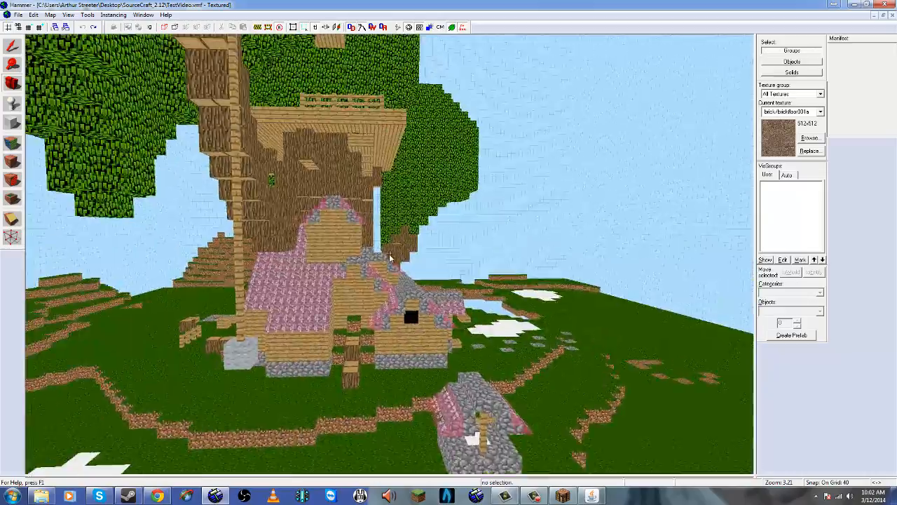
key(d)
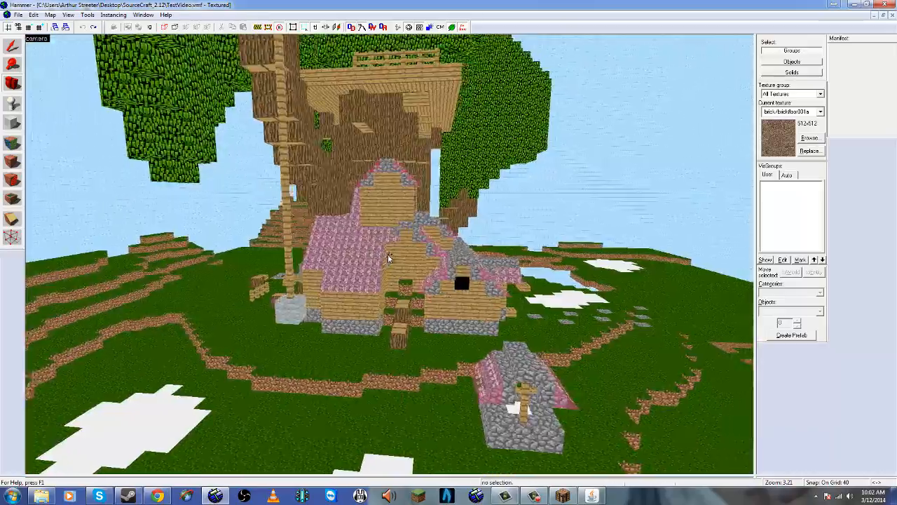
key(w)
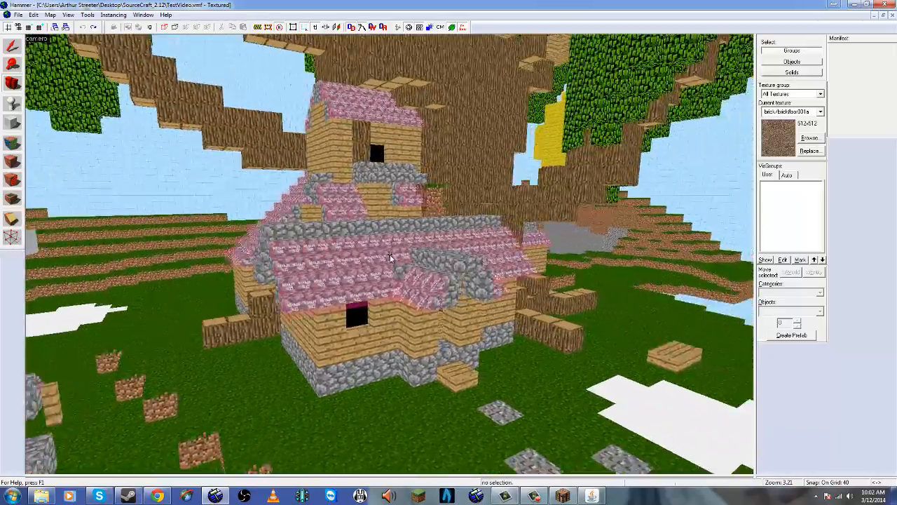
key(s)
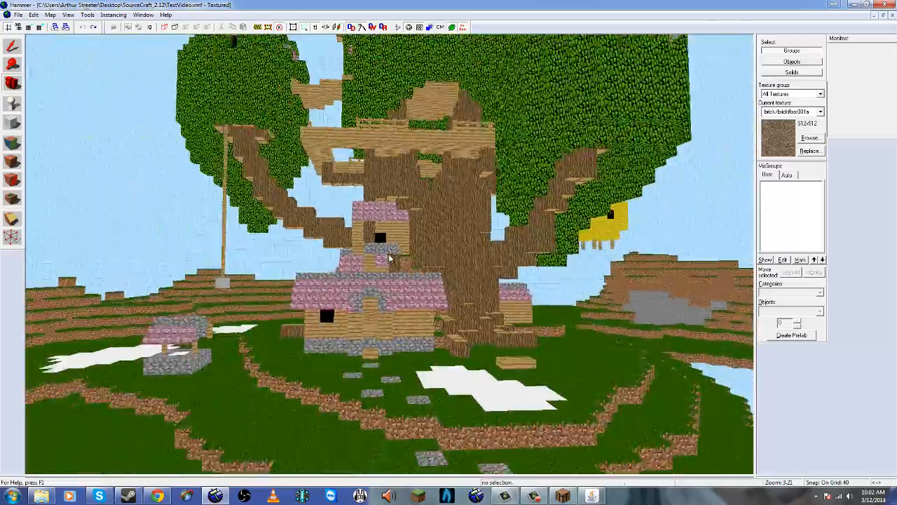
key(w)
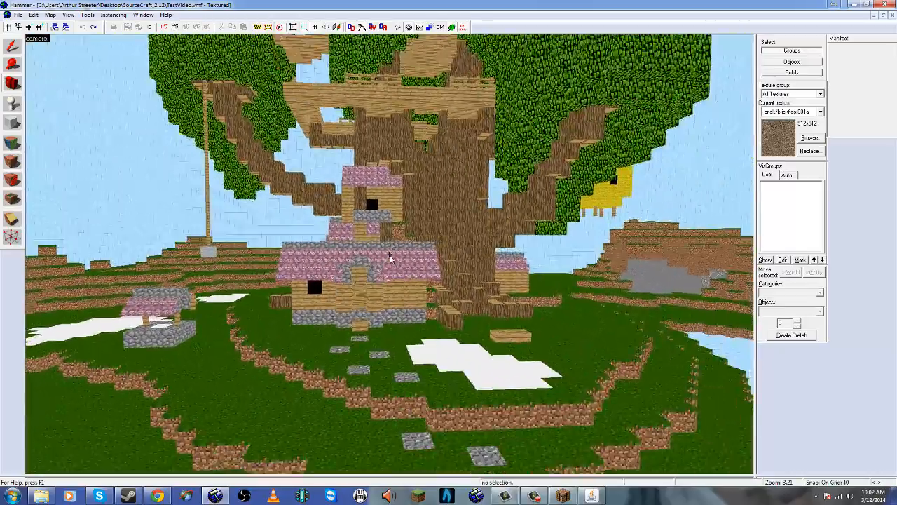
Step: Fly inside the converted house to examine its walls, windows, corridor and chests
key(w)
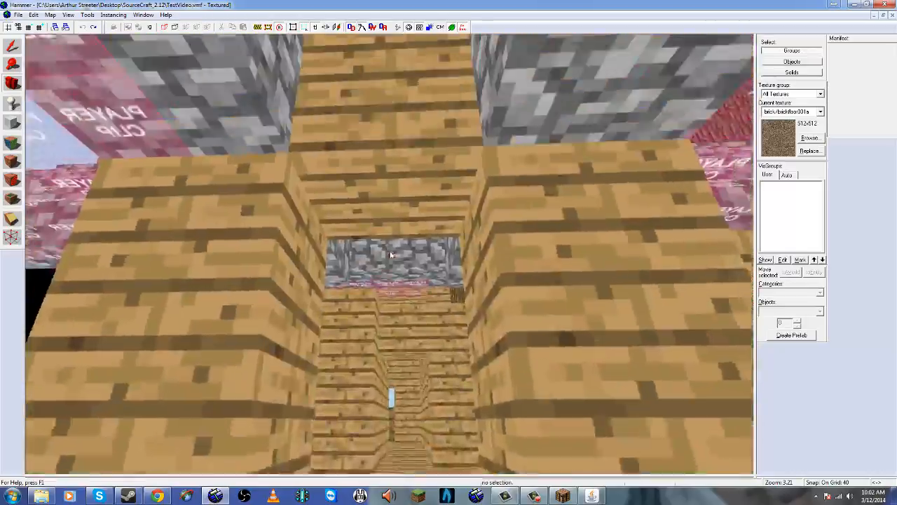
key(w)
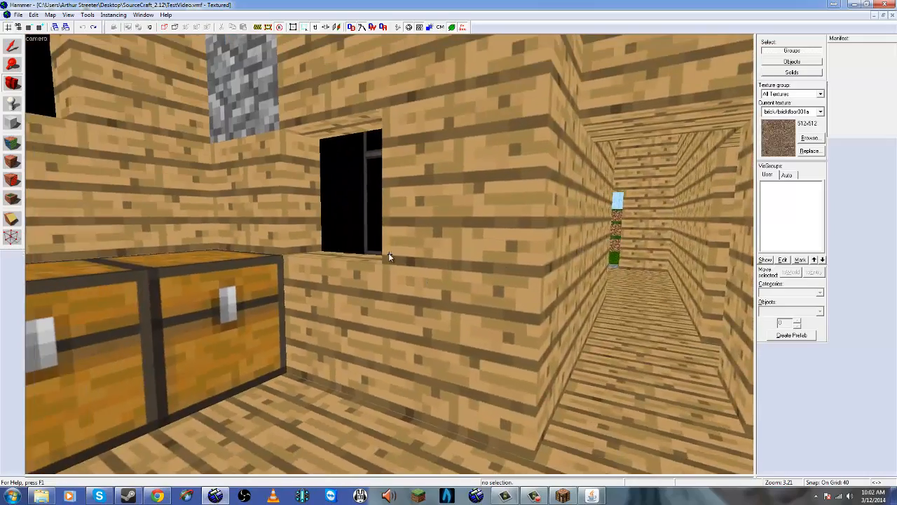
key(w)
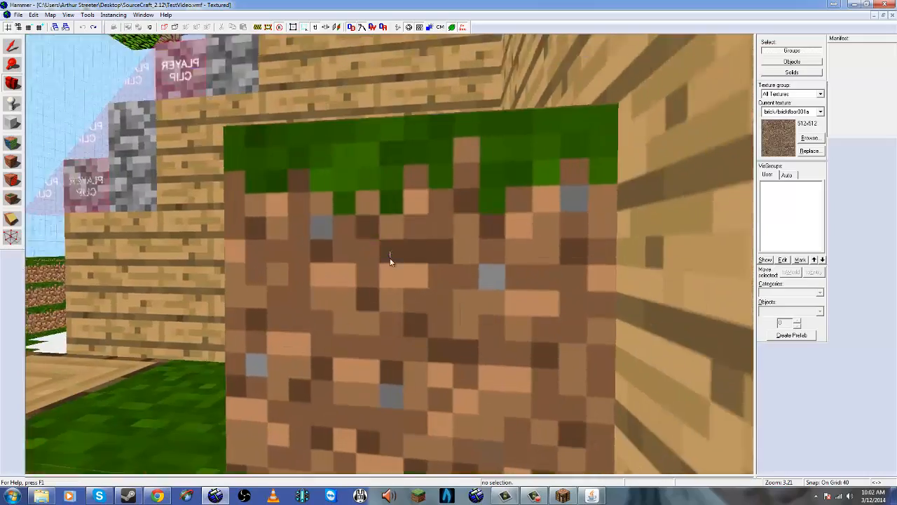
key(s)
key(w)
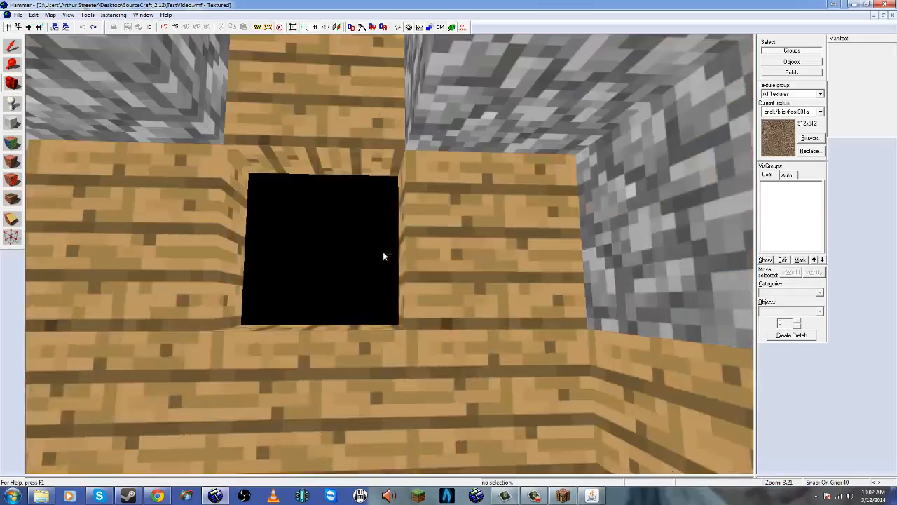
key(w)
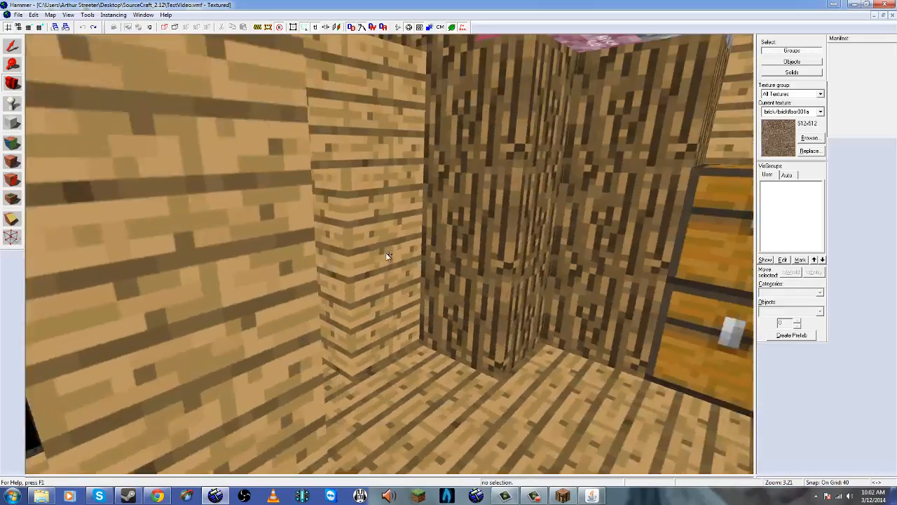
key(w)
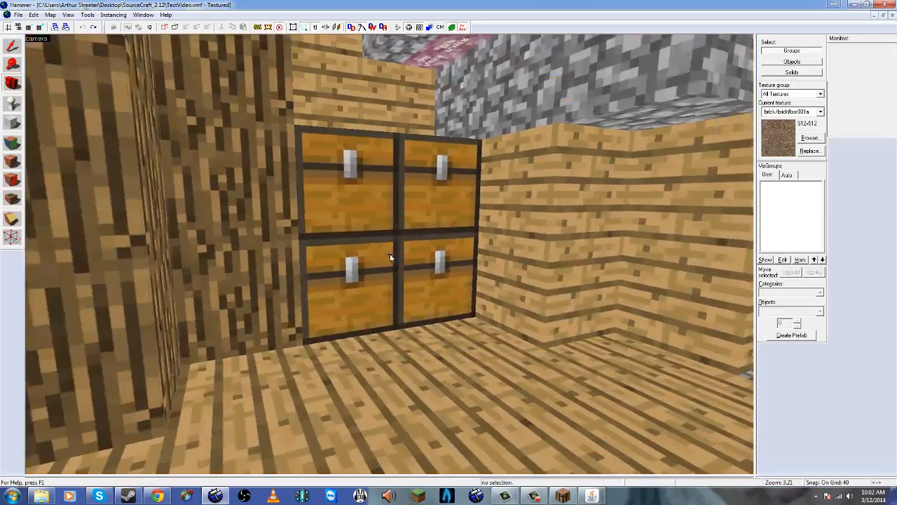
key(w)
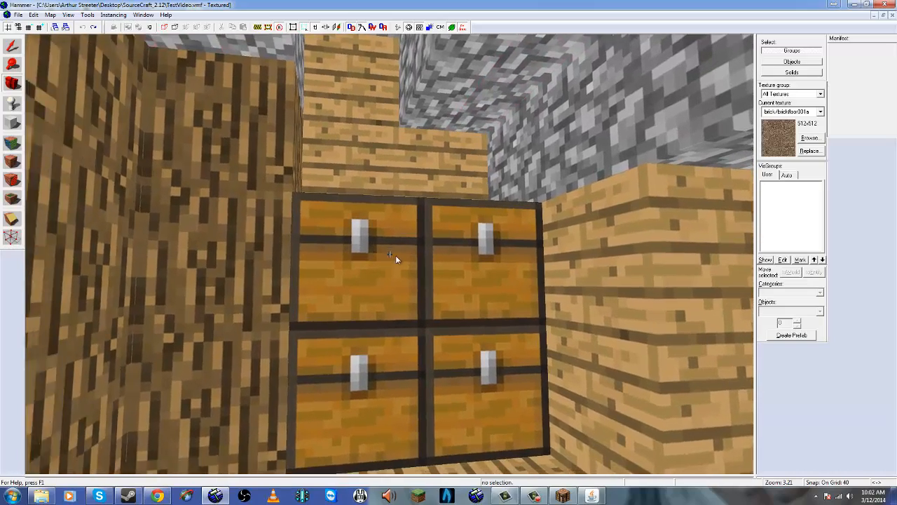
Step: Switch to Minecraft and travel into the original tree house to examine its door, corridor and Treasure Room chests
key(z)
key(alt+Tab)
key(alt+Tab)
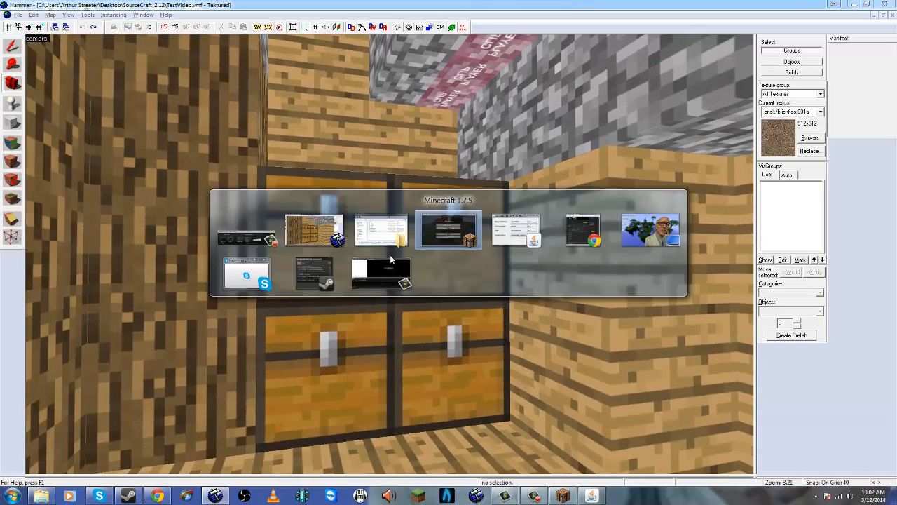
click(235, 209)
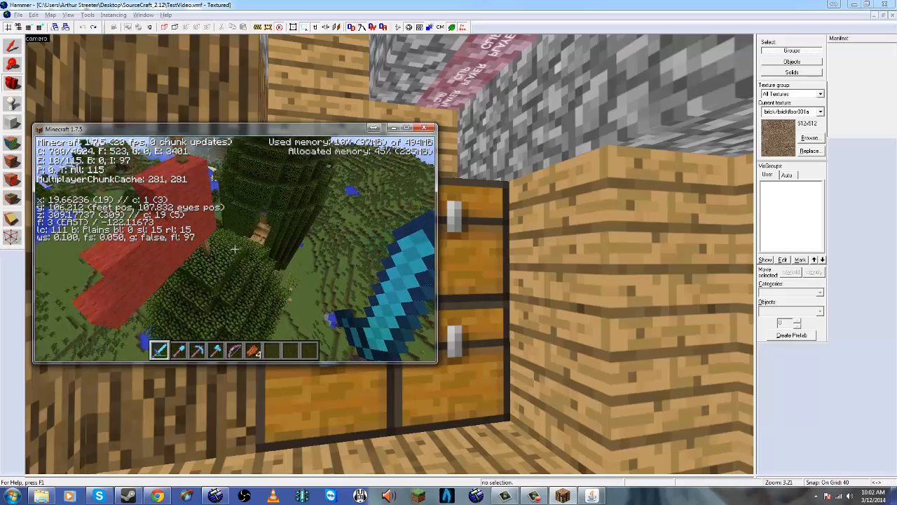
key(w)
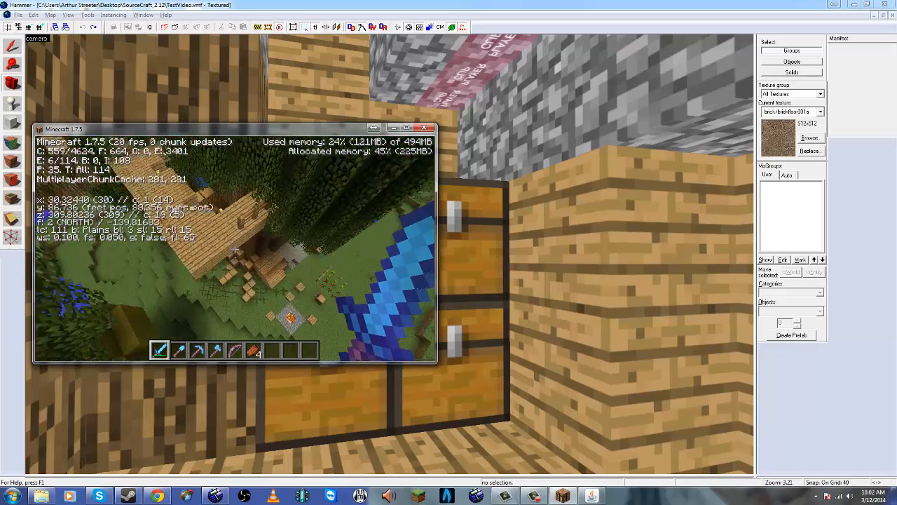
key(w)
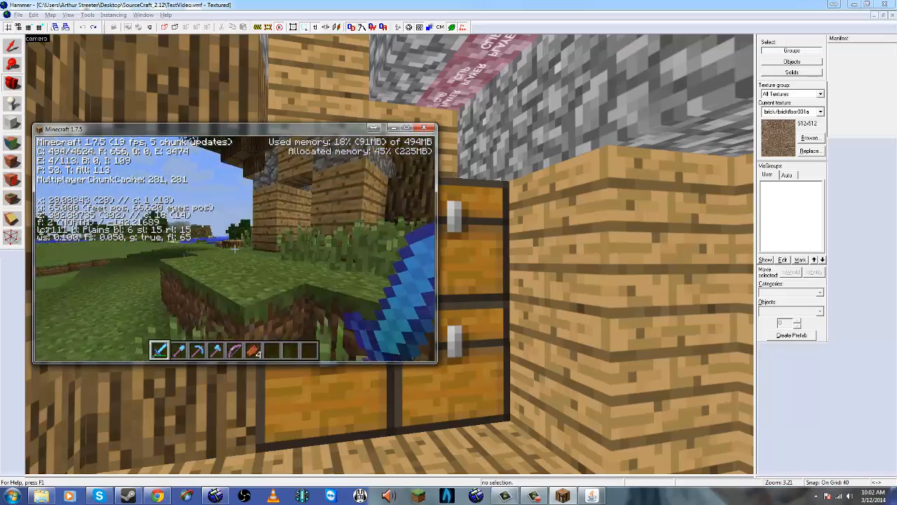
key(space)
key(w)
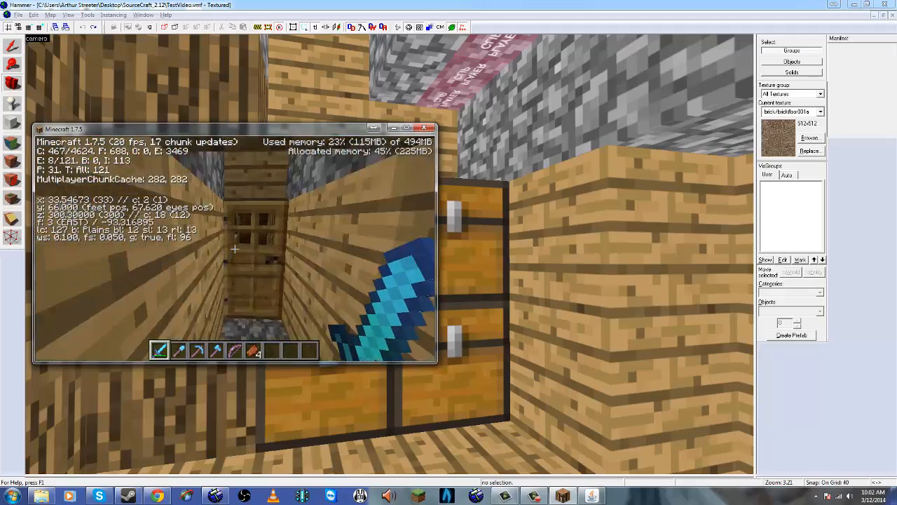
key(w)
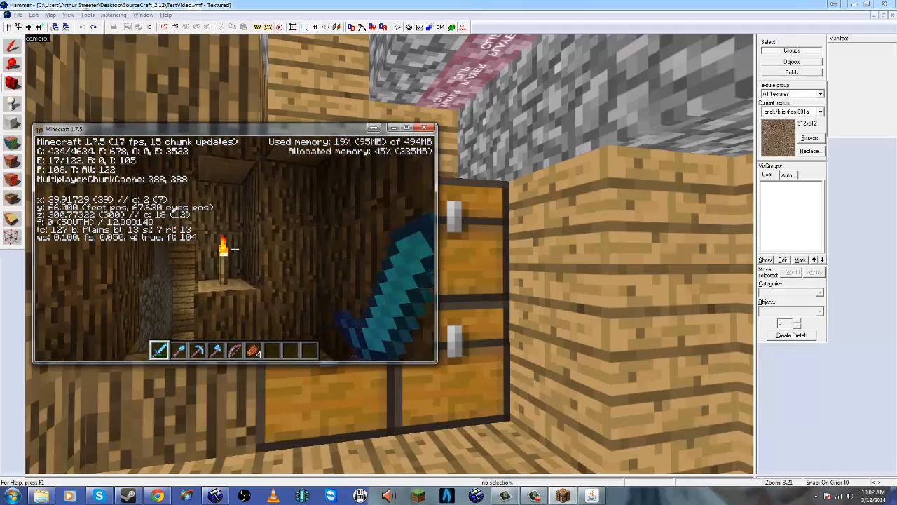
key(w)
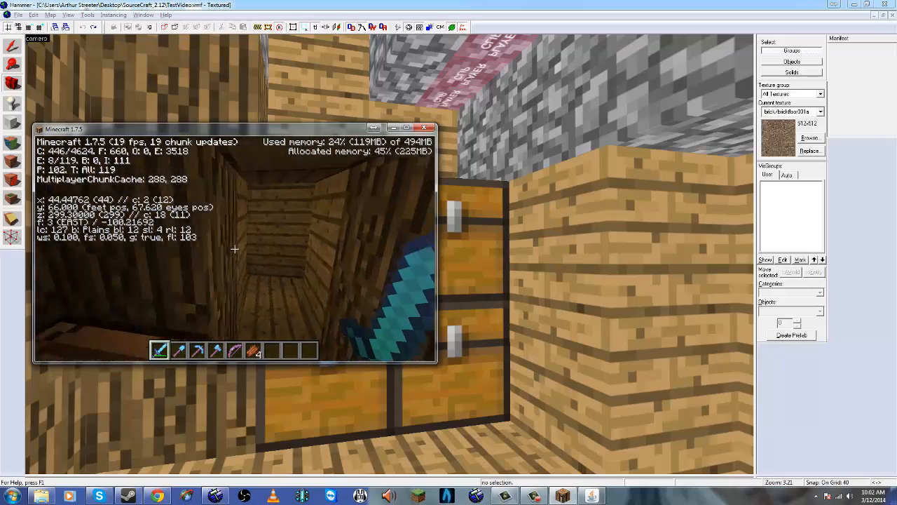
key(w)
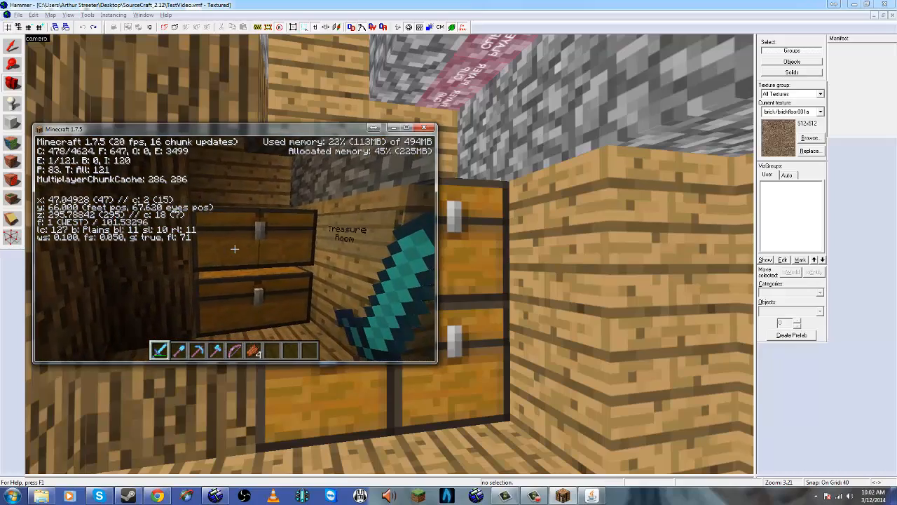
Step: Return to Hammer and fly out of the converted house to examine the player clip brushes covering its stair-block roof
key(alt+Tab)
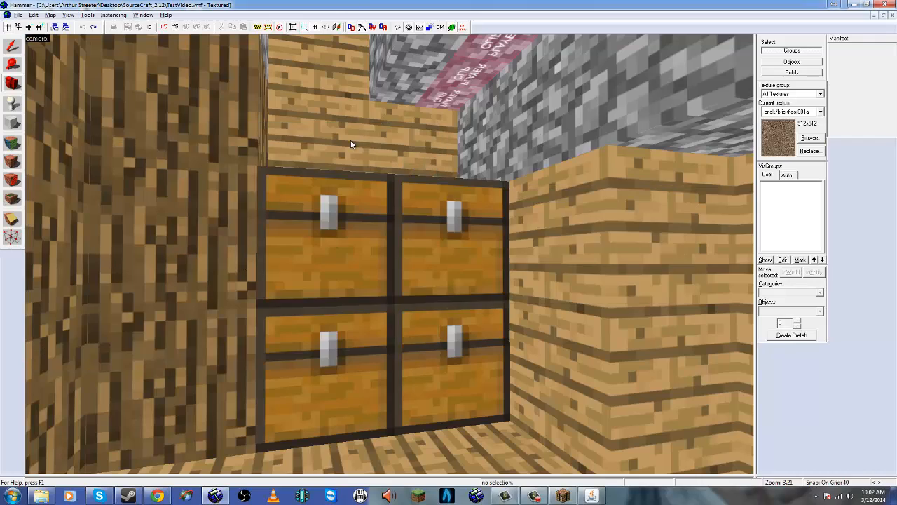
key(z)
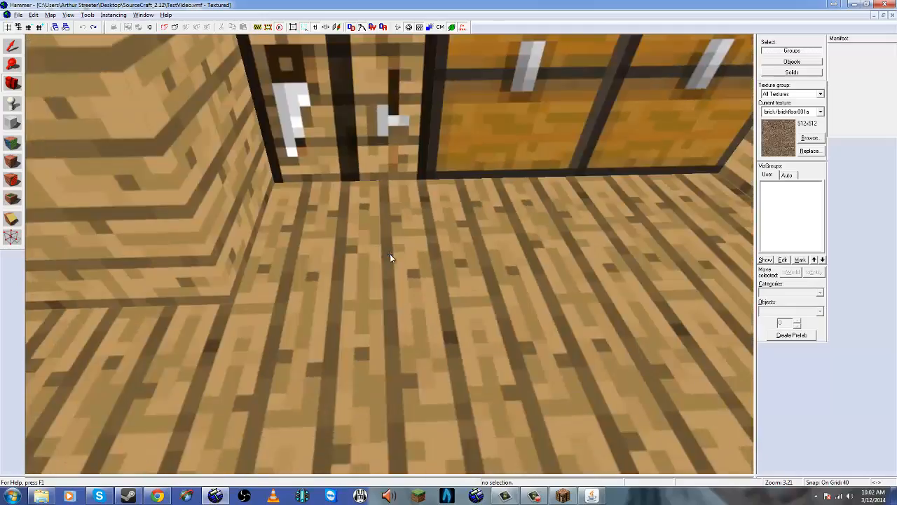
key(w)
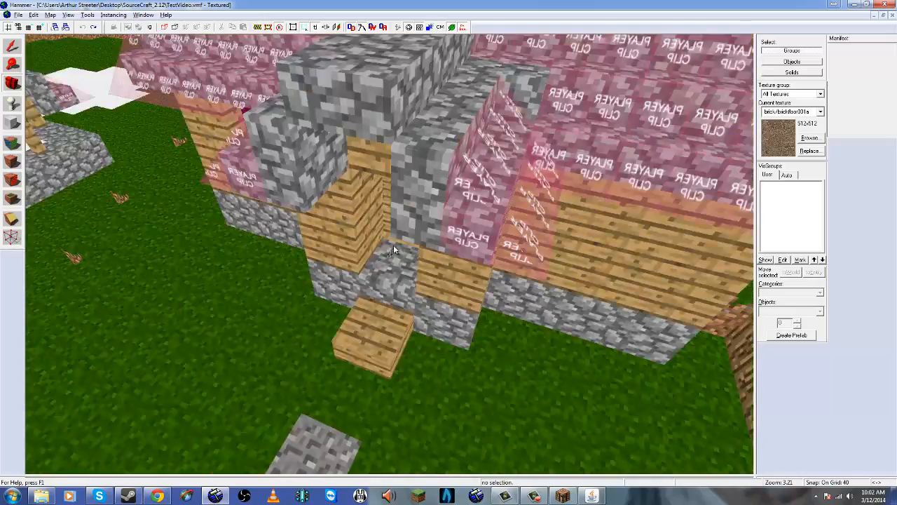
key(s)
key(w)
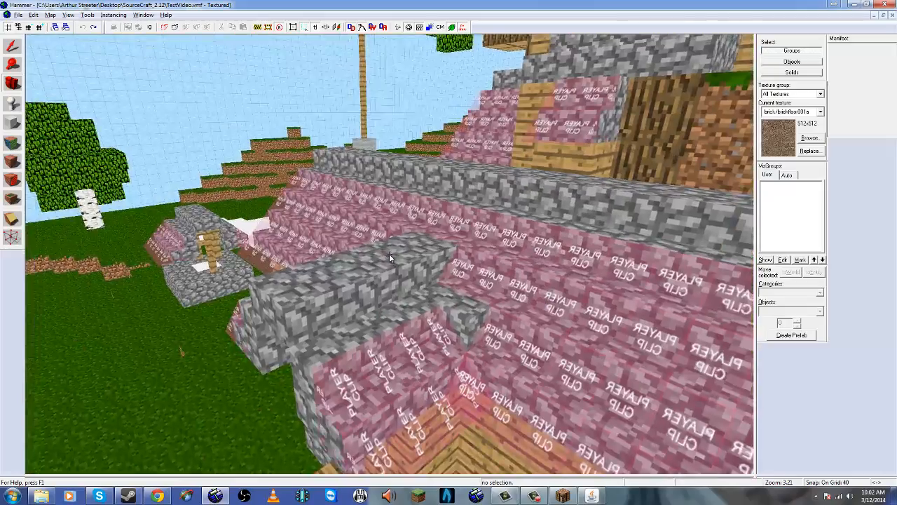
key(d)
key(w)
key(a)
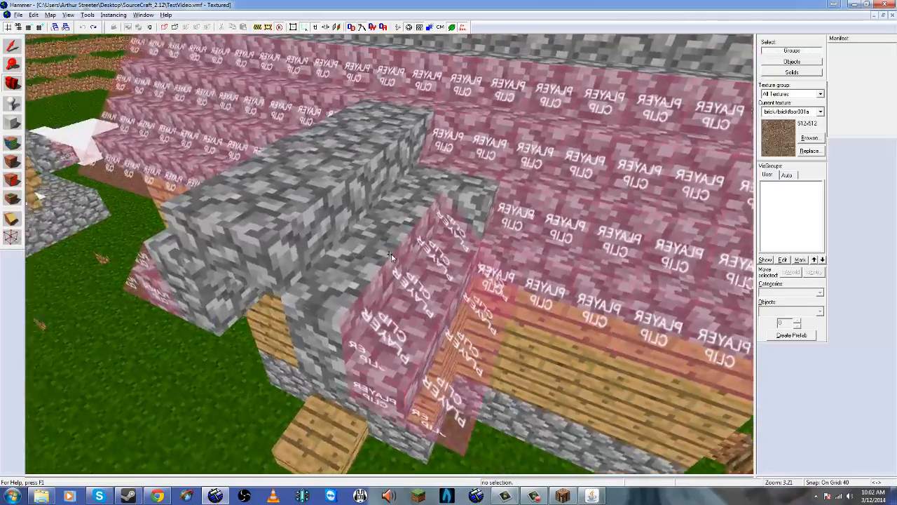
key(a)
key(d)
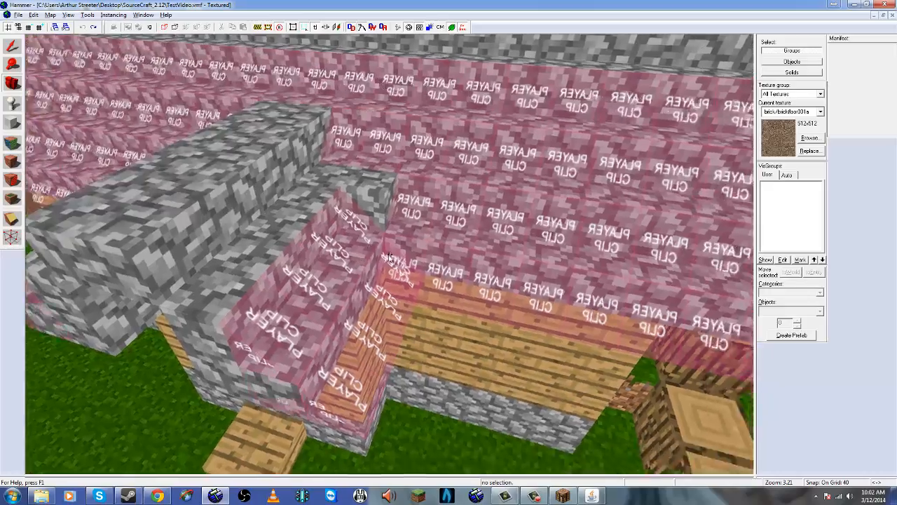
key(w)
key(s)
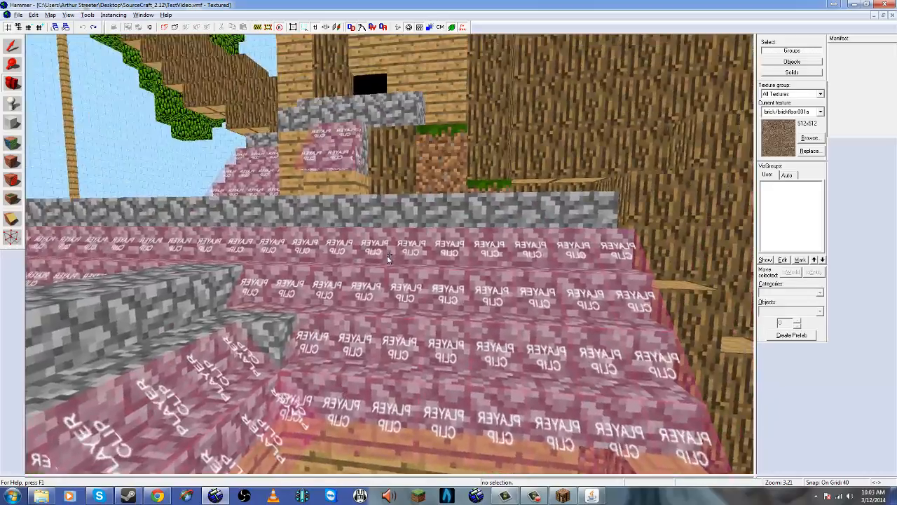
Step: Try deleting one player clip wedge from the stepped roof beside the trunk, and undo the deletion
key(s)
key(a)
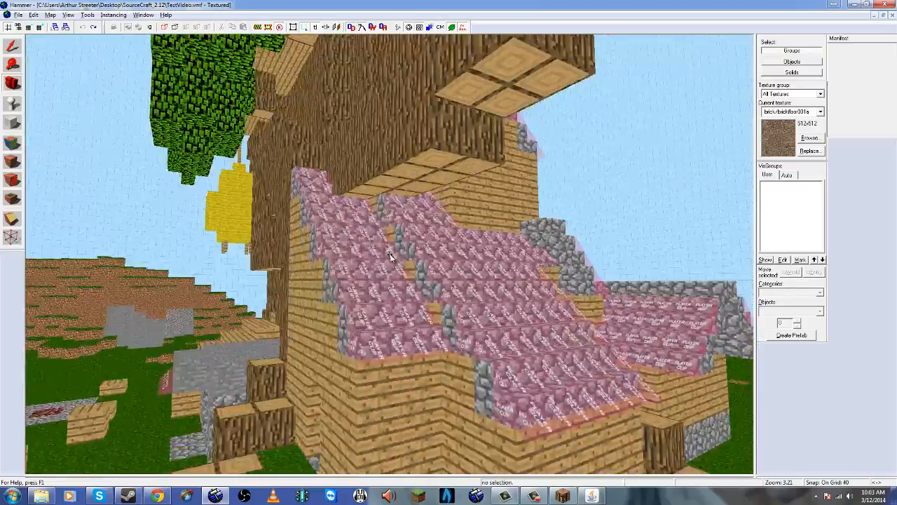
key(a)
key(d)
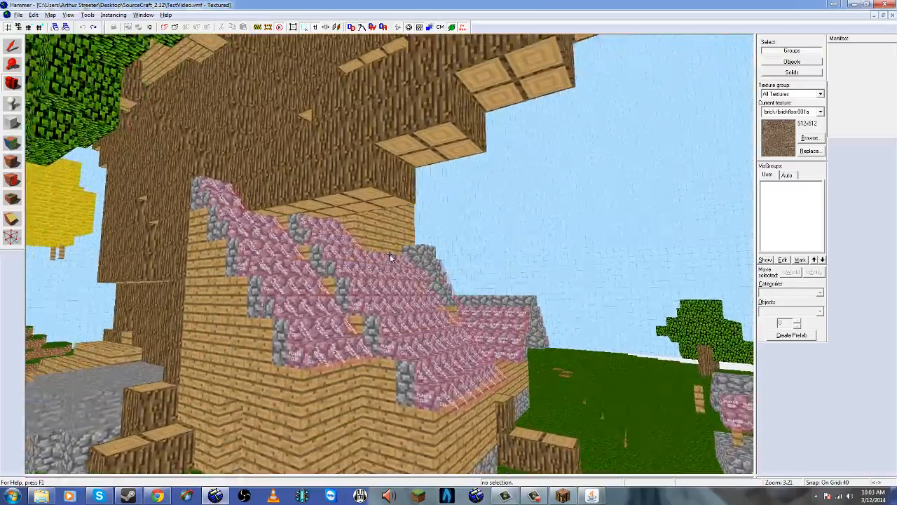
key(w)
click(384, 262)
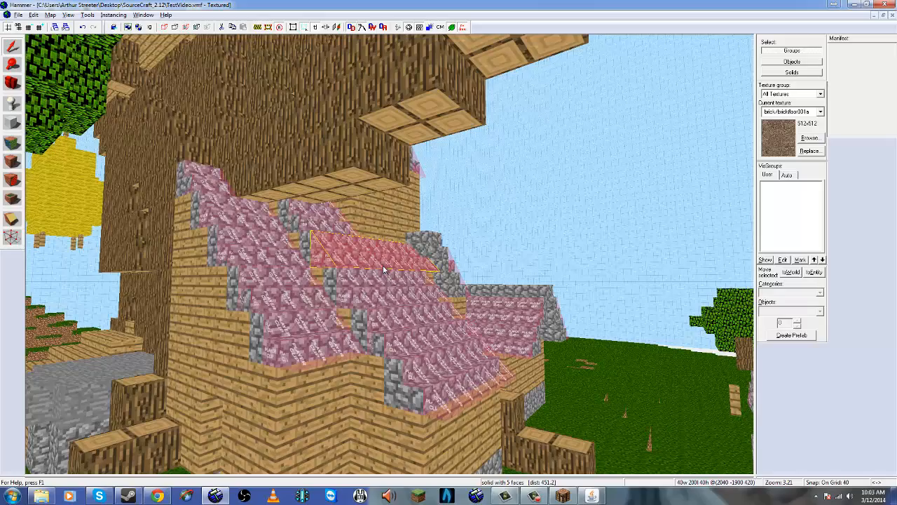
key(Delete)
key(ctrl+z)
Step: Fly through the 3D camera view to examine the converted well, white ground patches, empty lake and surrounding hills
key(z)
key(w)
key(w)
key(d)
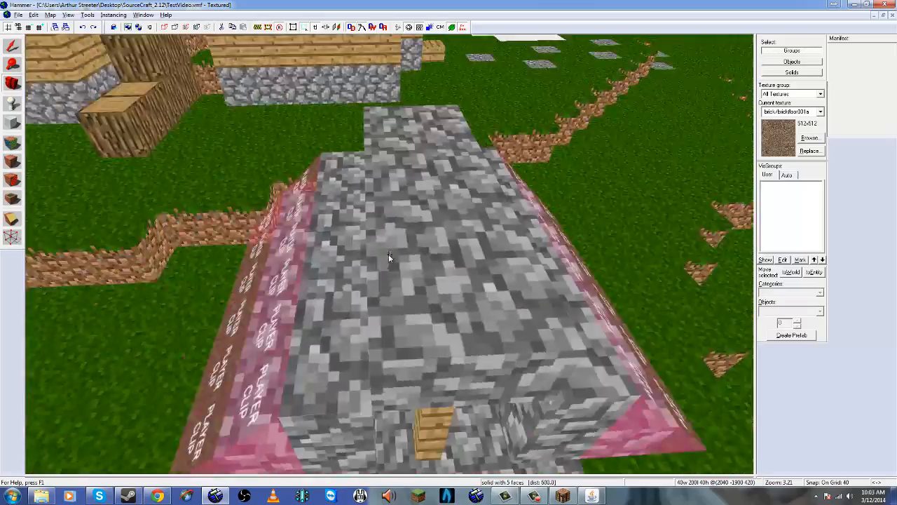
key(d)
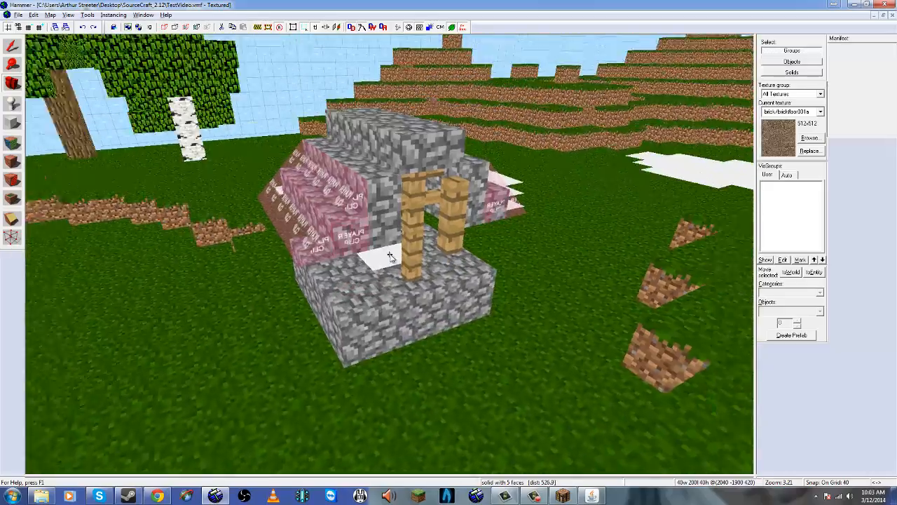
key(w)
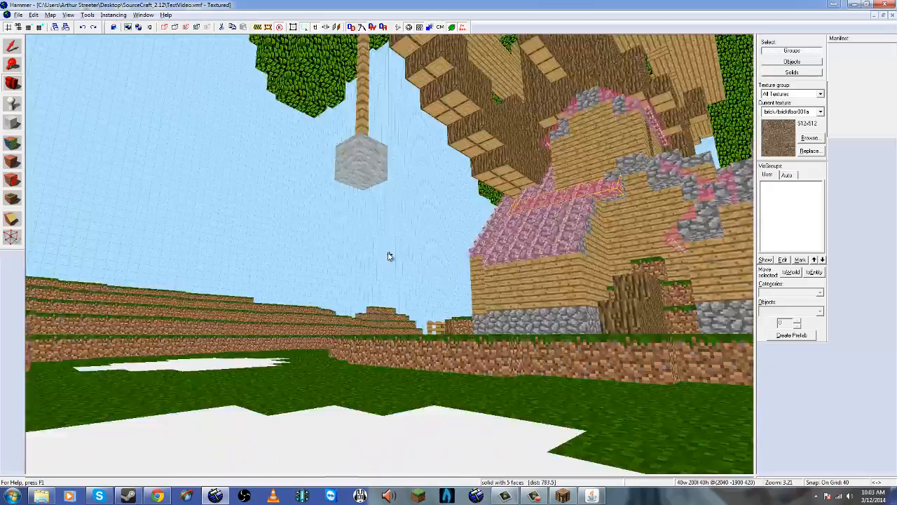
key(w)
key(w)
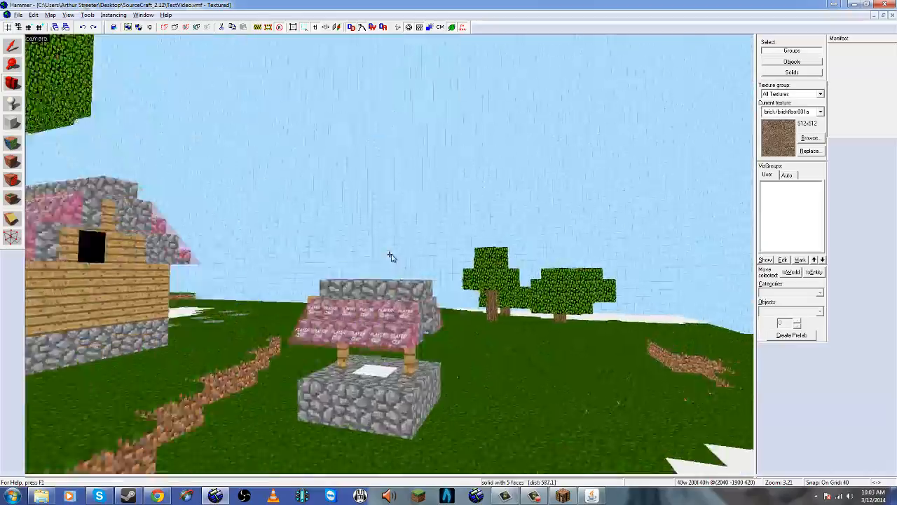
key(w)
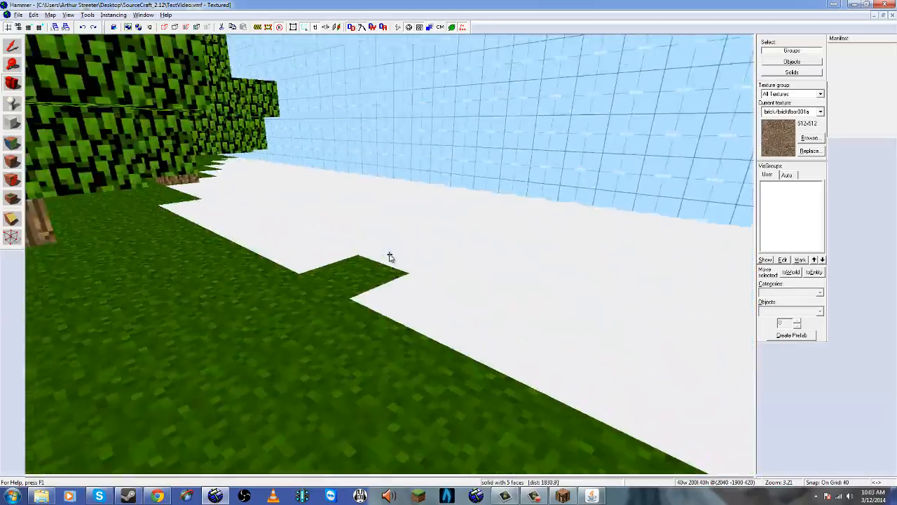
key(w)
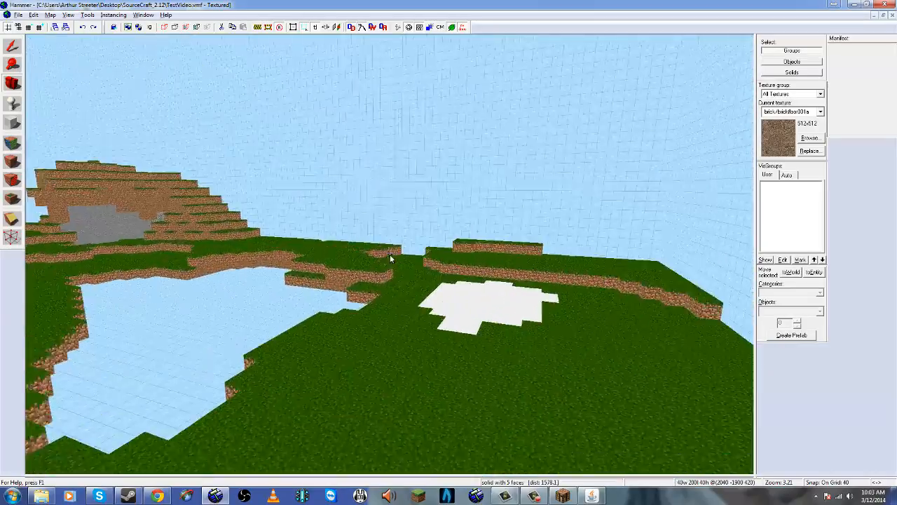
key(w)
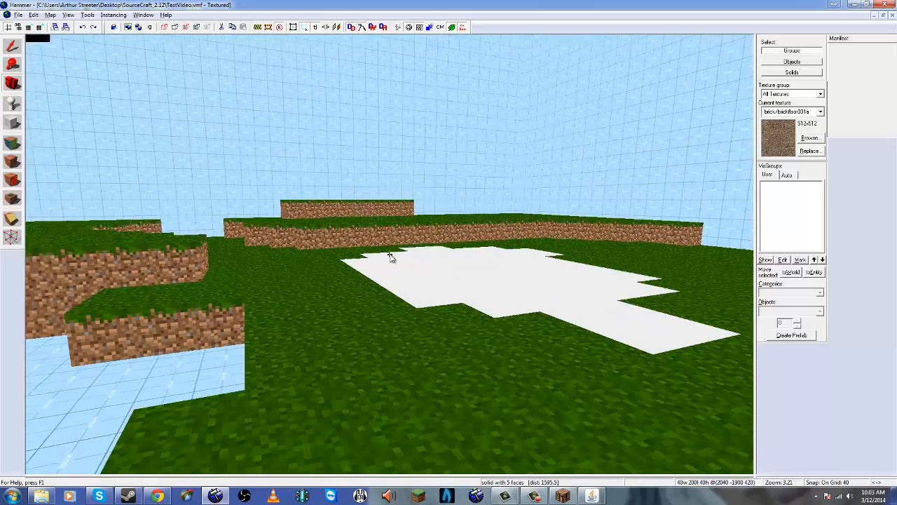
key(s)
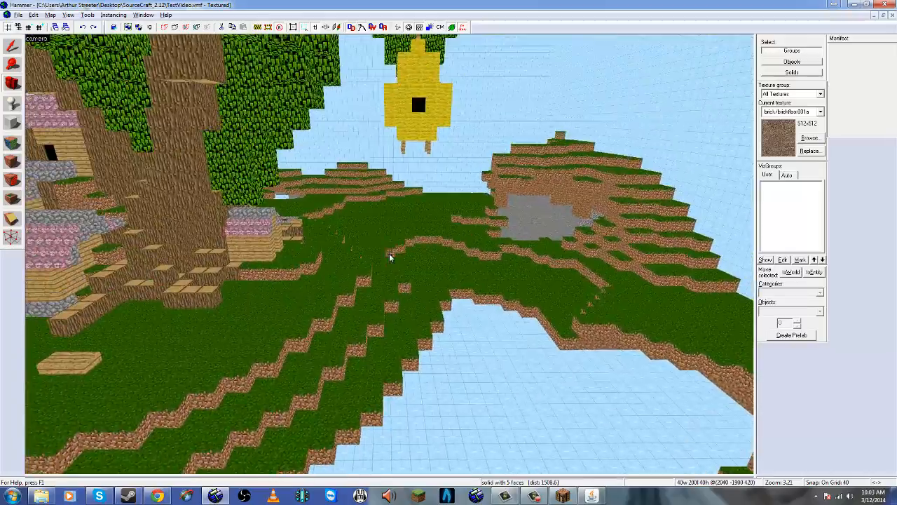
Step: Fly around the front of the converted tree house to examine the houses, stone path and hanging yellow structure
key(w)
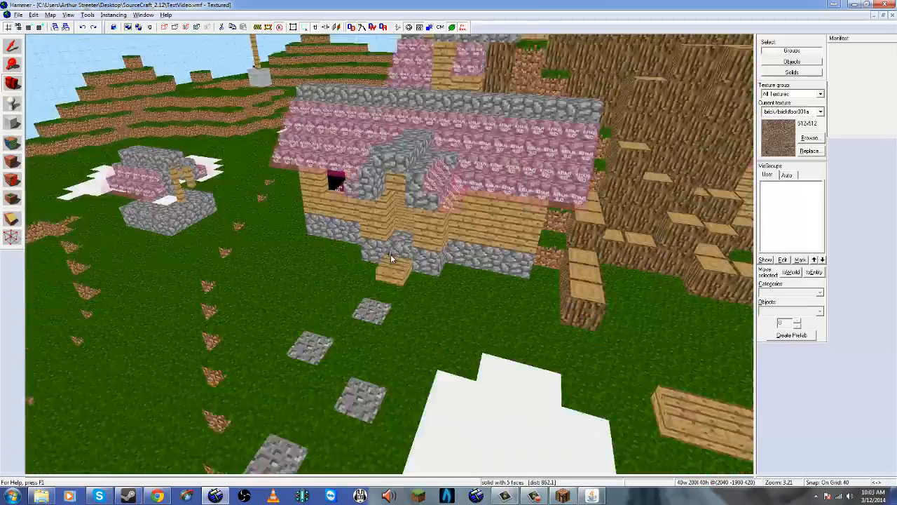
key(w)
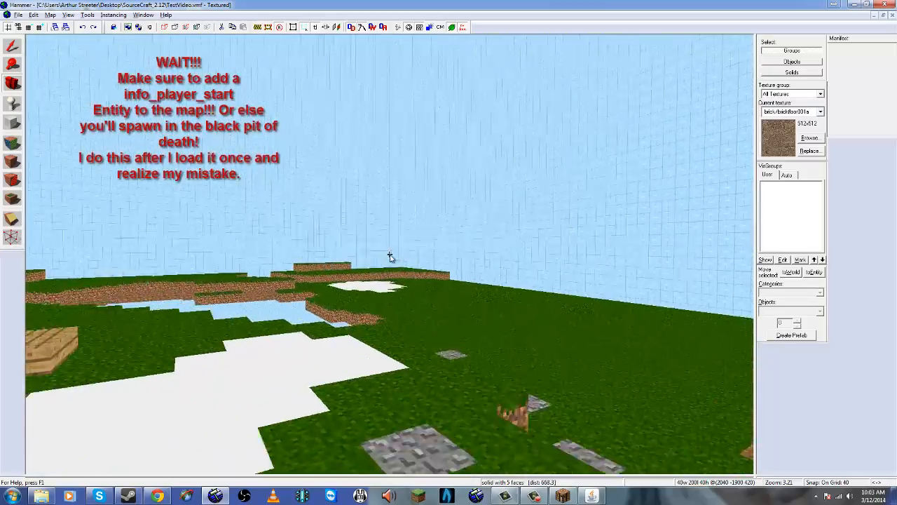
key(s)
key(z)
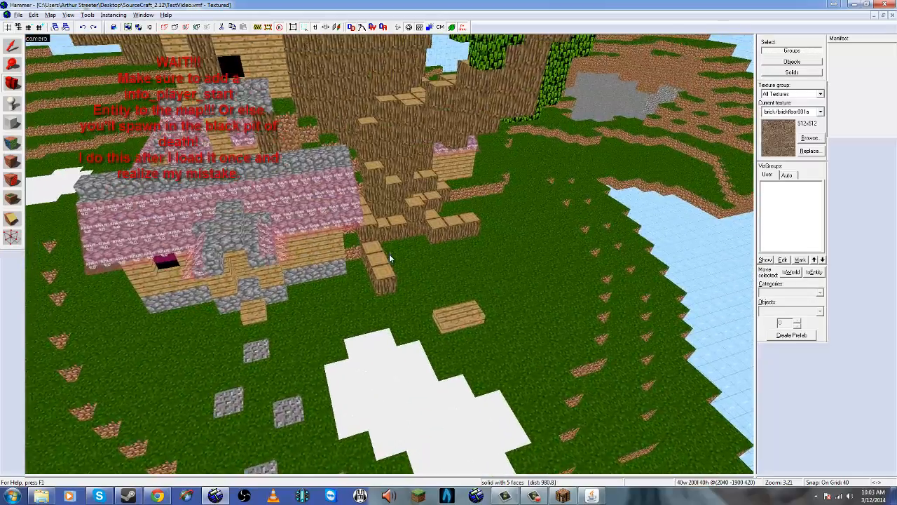
key(z)
key(w)
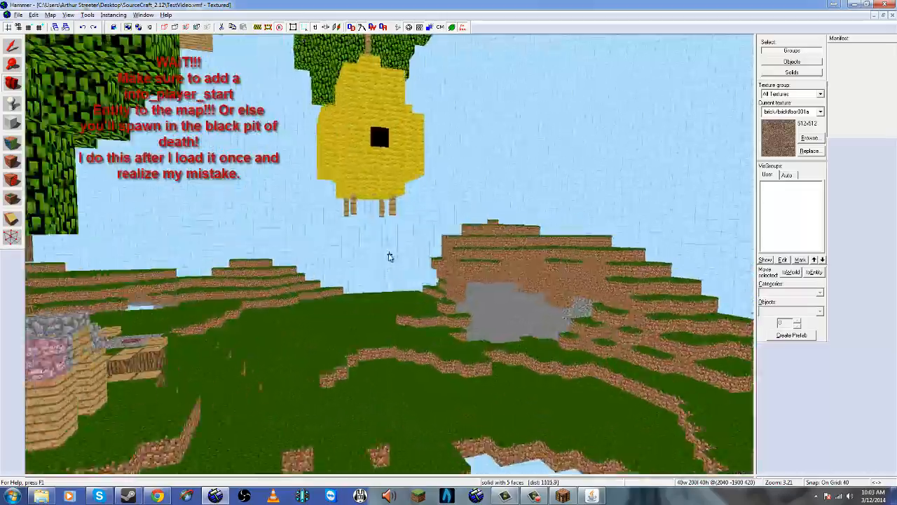
key(s)
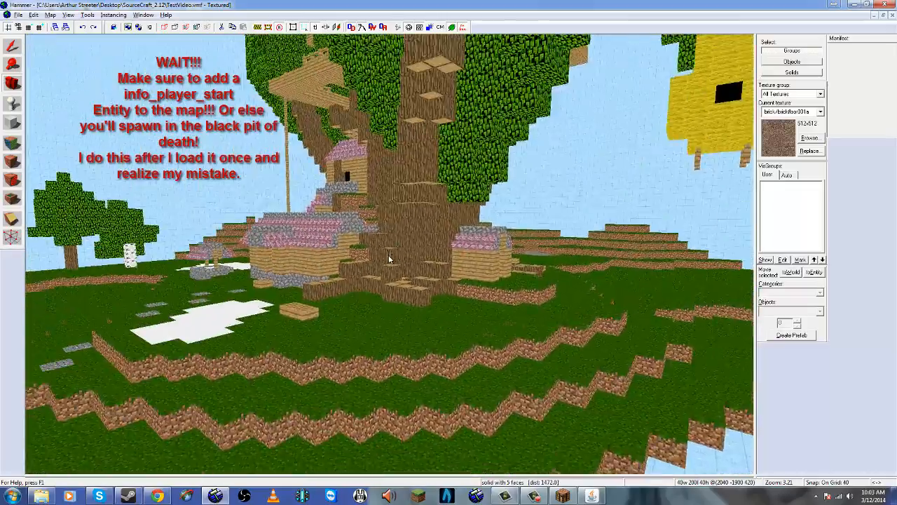
key(a)
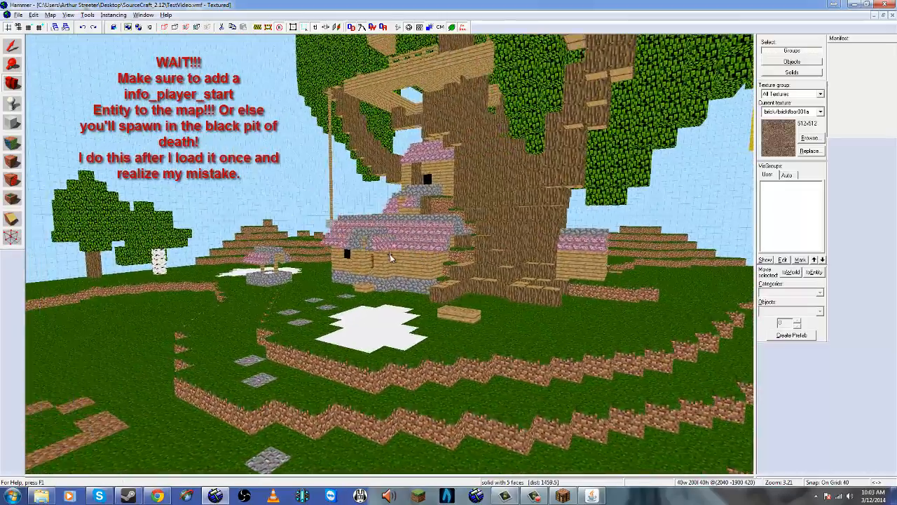
Step: Compile the map with normal BSP, fast VIS and fast RAD
key(z)
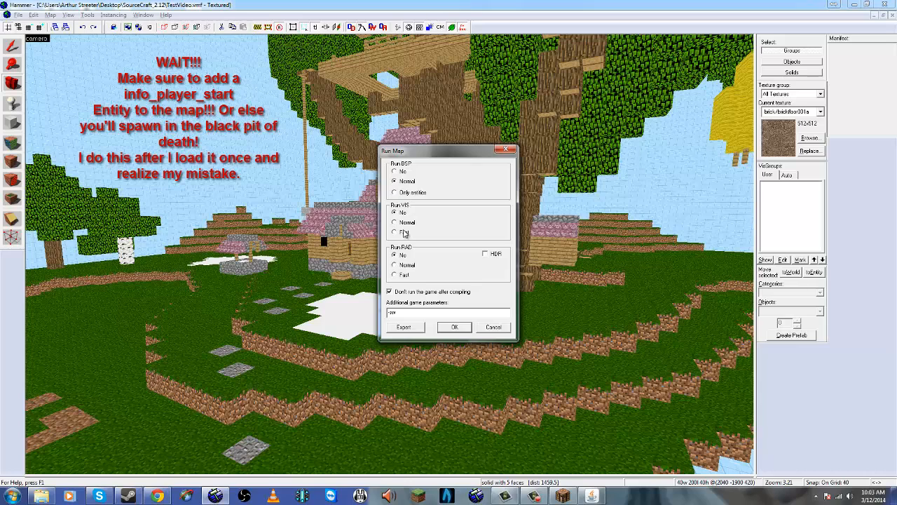
click(493, 327)
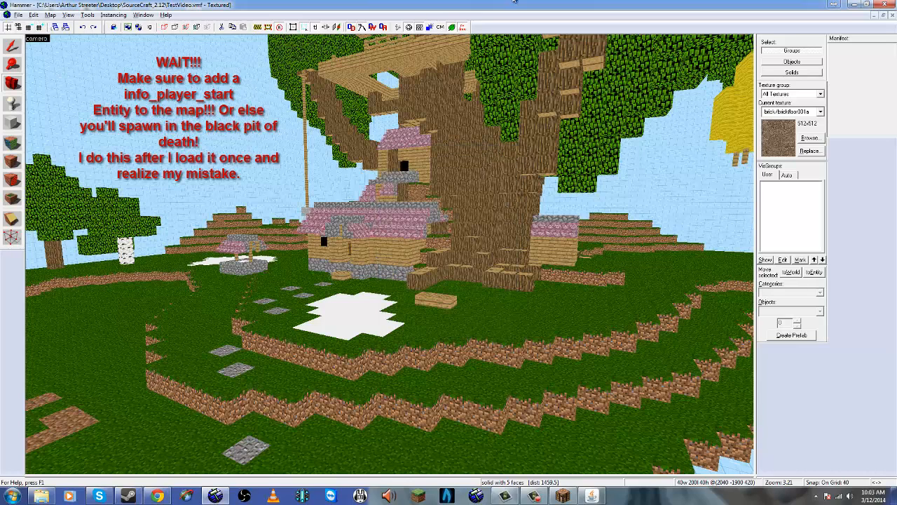
click(399, 27)
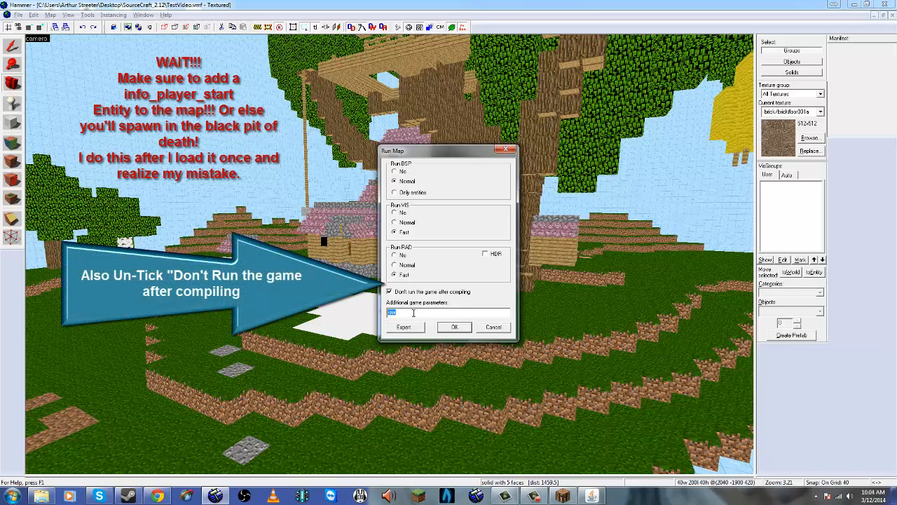
click(445, 329)
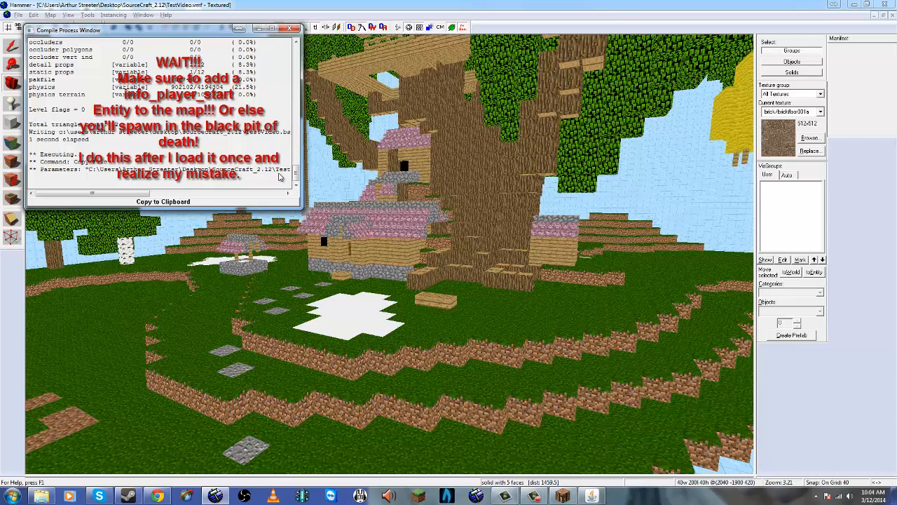
Step: Close the compile log and compile the map again with the game set to run after compiling
click(447, 324)
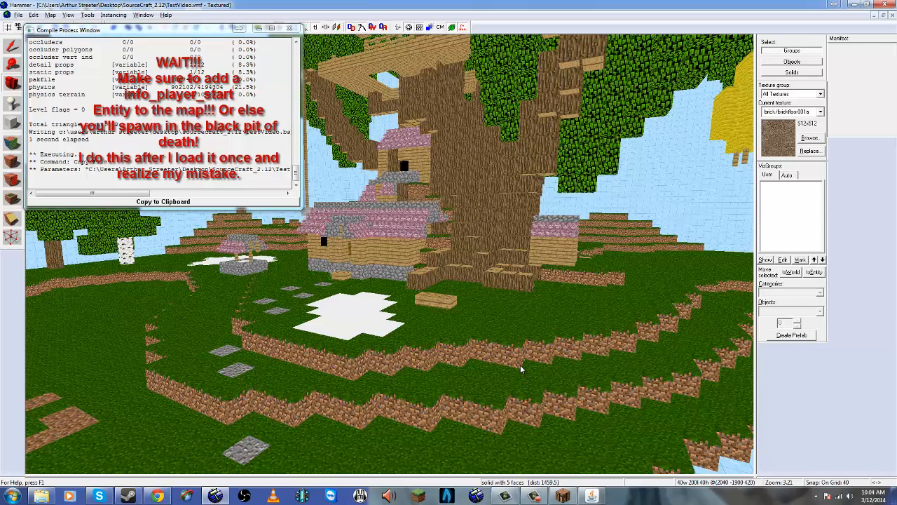
click(290, 28)
click(399, 27)
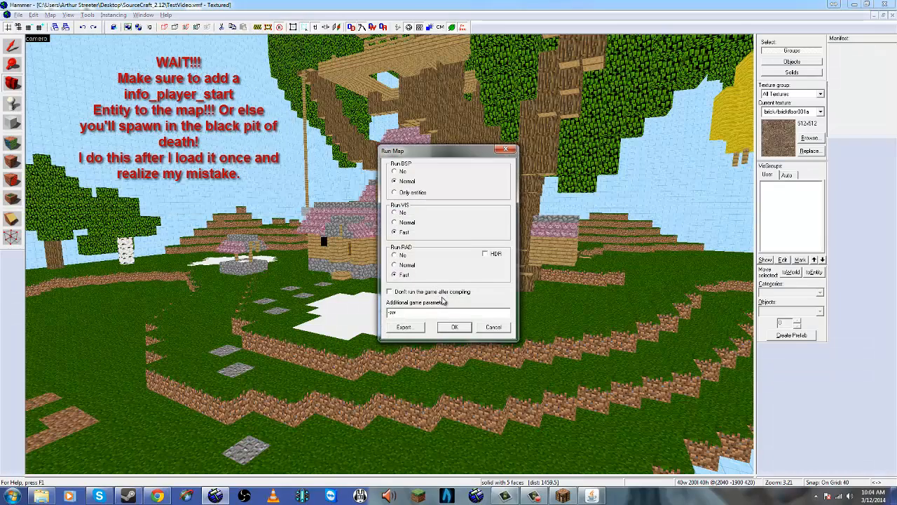
click(452, 328)
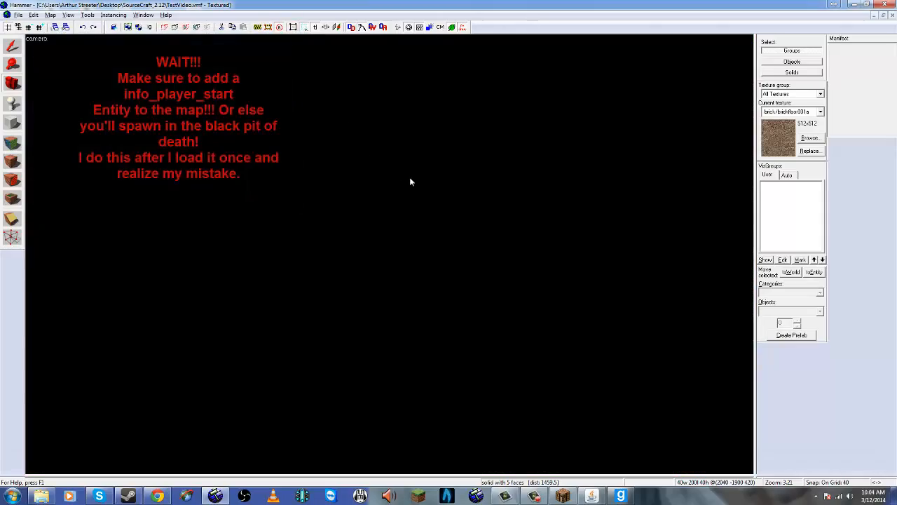
Step: Fly the 3D camera around the tree crowns, wooden platforms and well to examine the converted map
key(z)
key(w)
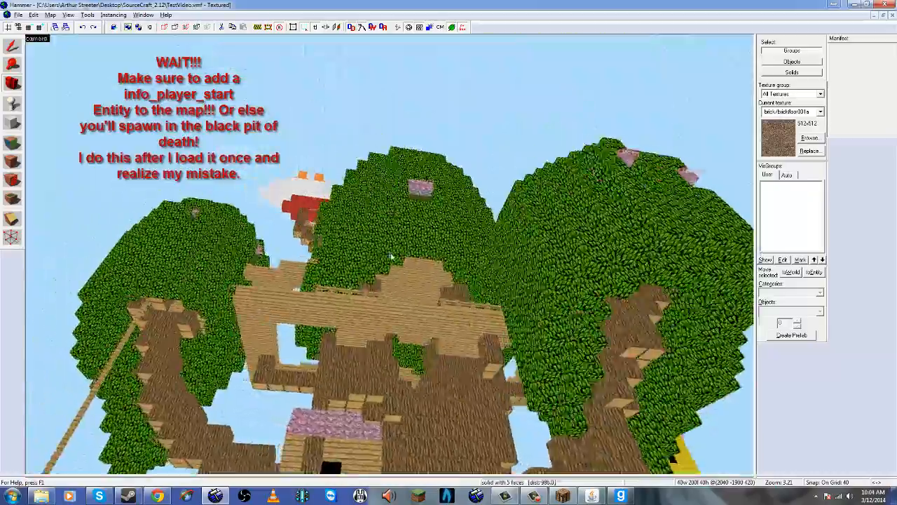
key(w)
key(s)
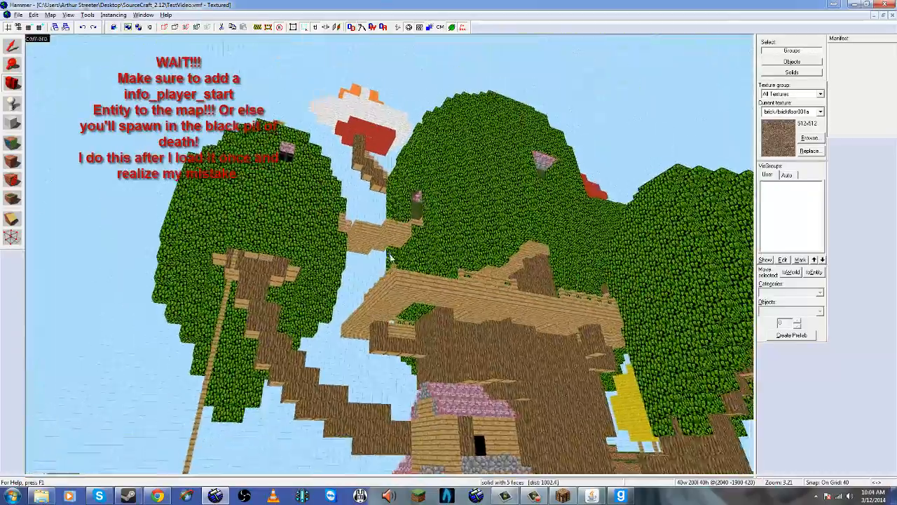
key(s)
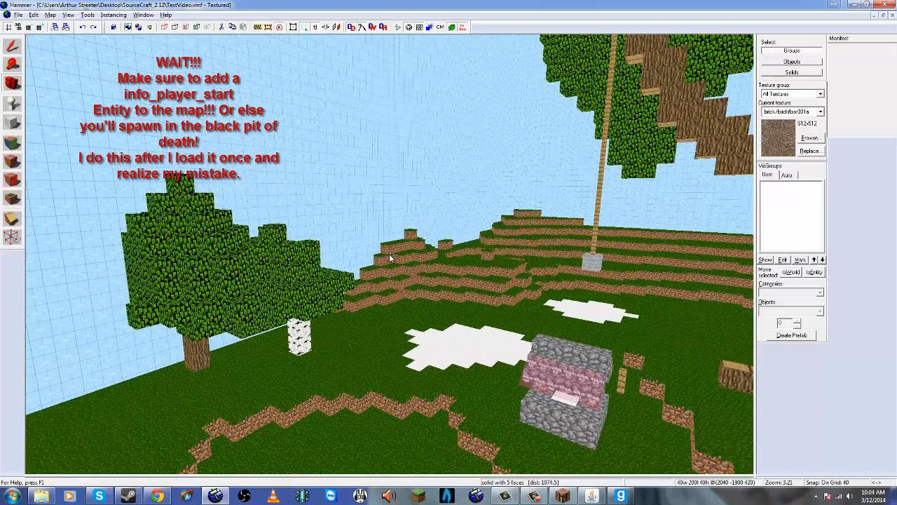
Step: Switch to Garry's Mod to check the spawn in the loaded map, and close the game with the console command quit
key(alt+Tab)
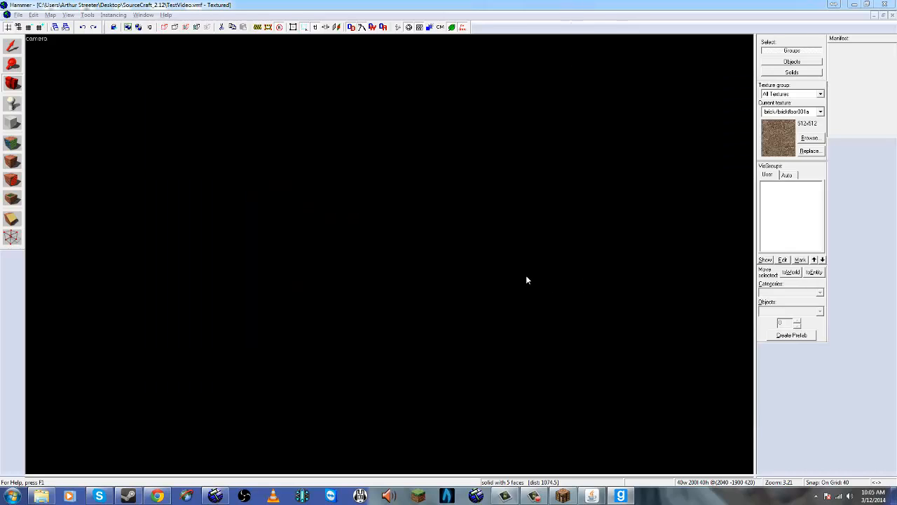
click(620, 495)
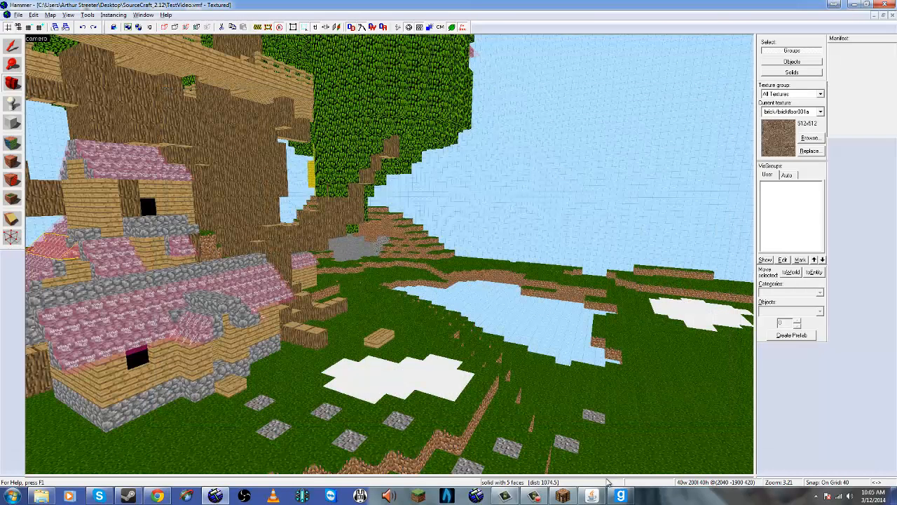
click(619, 494)
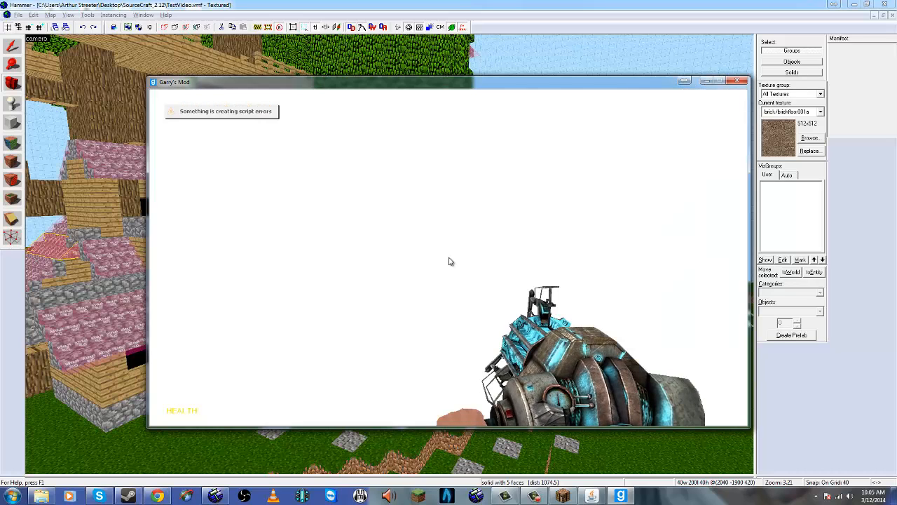
key(grave)
text(quit)
key(Return)
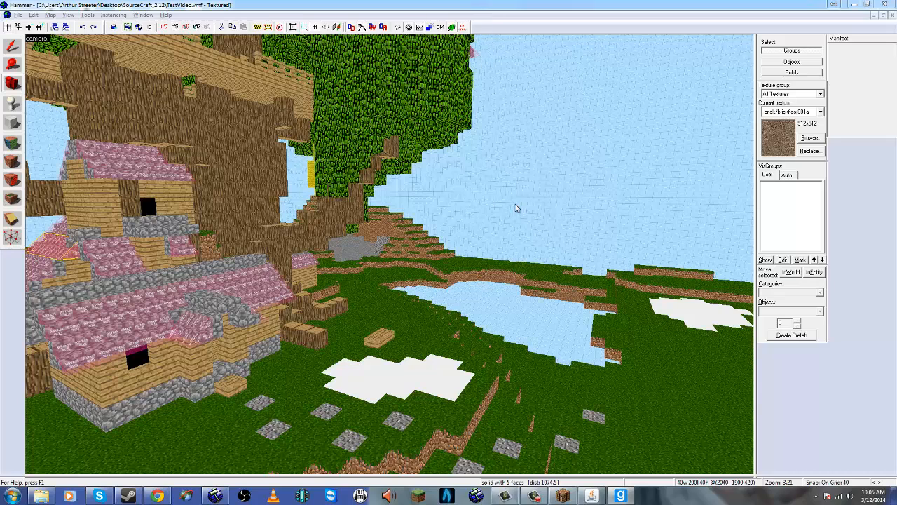
Step: Place an info_player_start entity on the grass in front of the empty lake
click(12, 103)
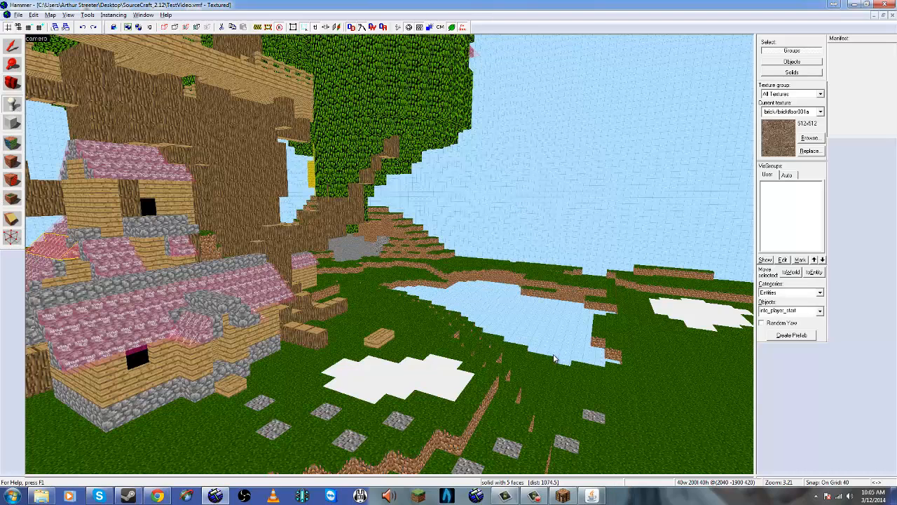
click(650, 394)
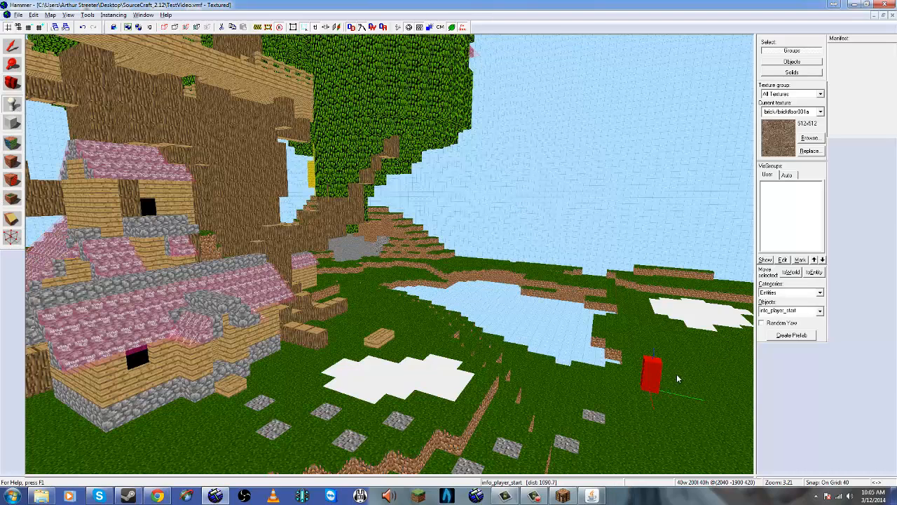
key(z)
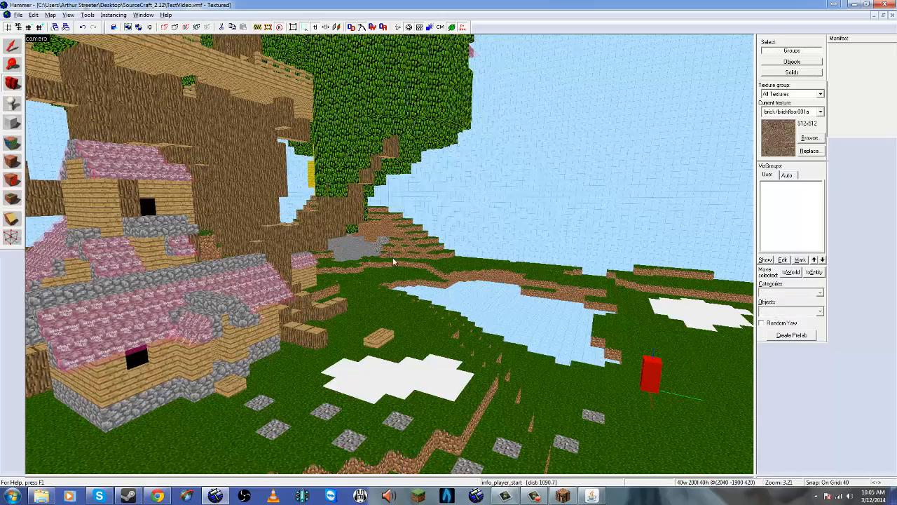
key(w)
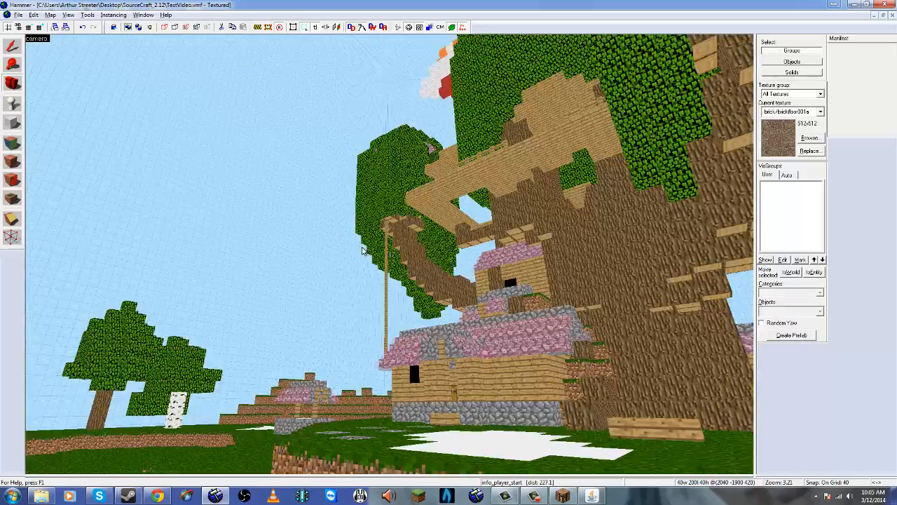
Step: Recompile the map with normal BSP, fast VIS and fast RAD, running the game after compiling
key(z)
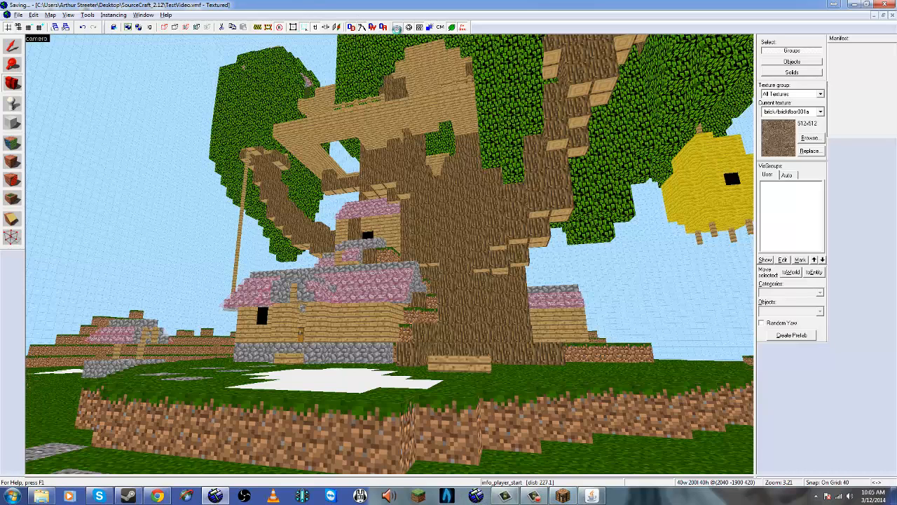
key(F9)
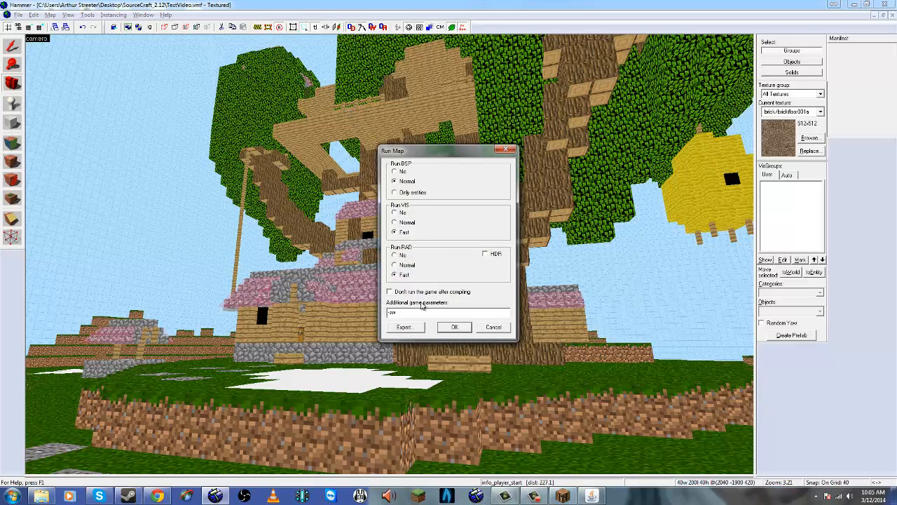
click(452, 328)
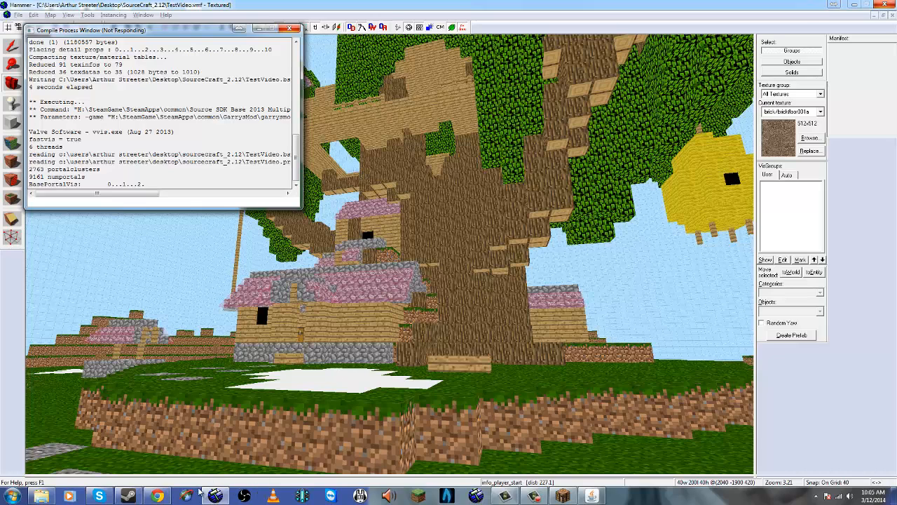
Step: Switch to Minecraft and lower the master volume to 11%
click(563, 496)
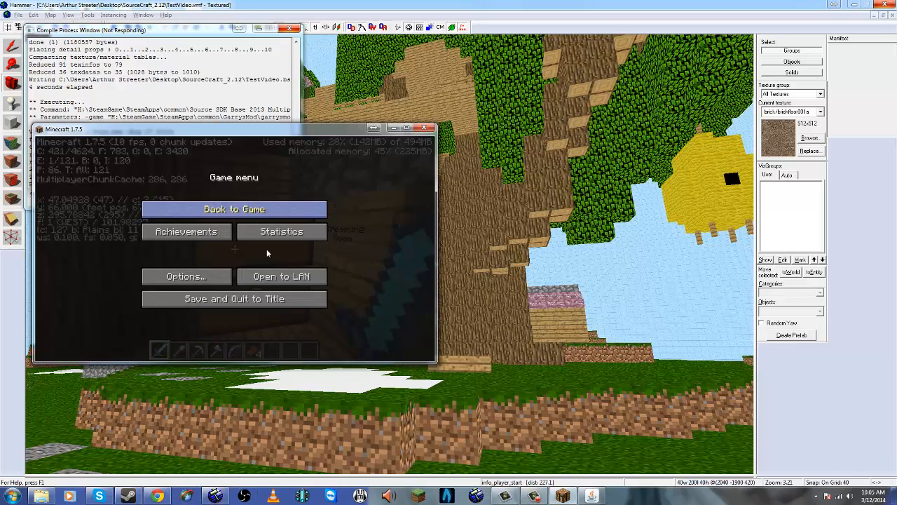
click(186, 276)
click(190, 245)
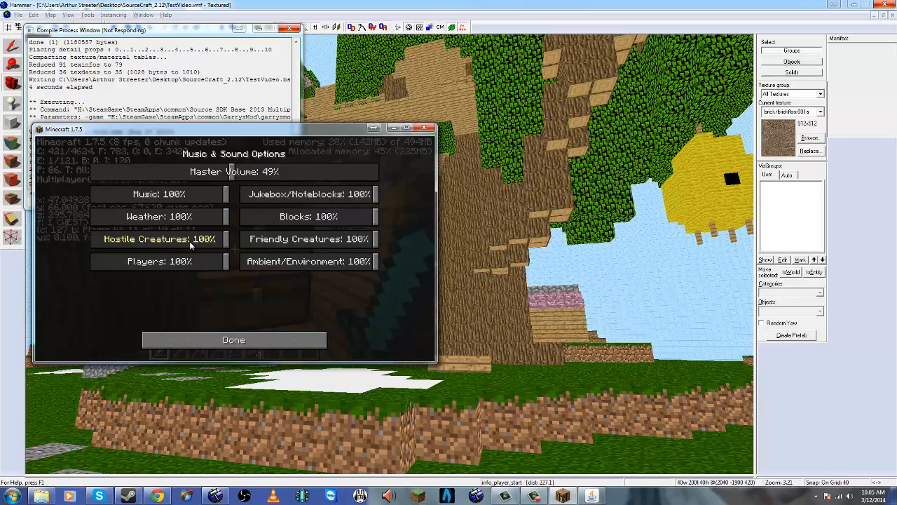
click(127, 173)
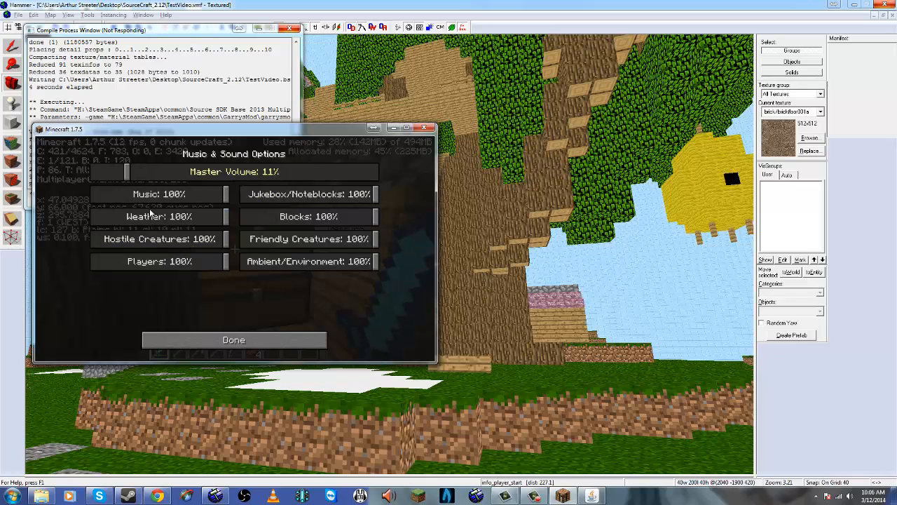
click(192, 341)
key(Escape)
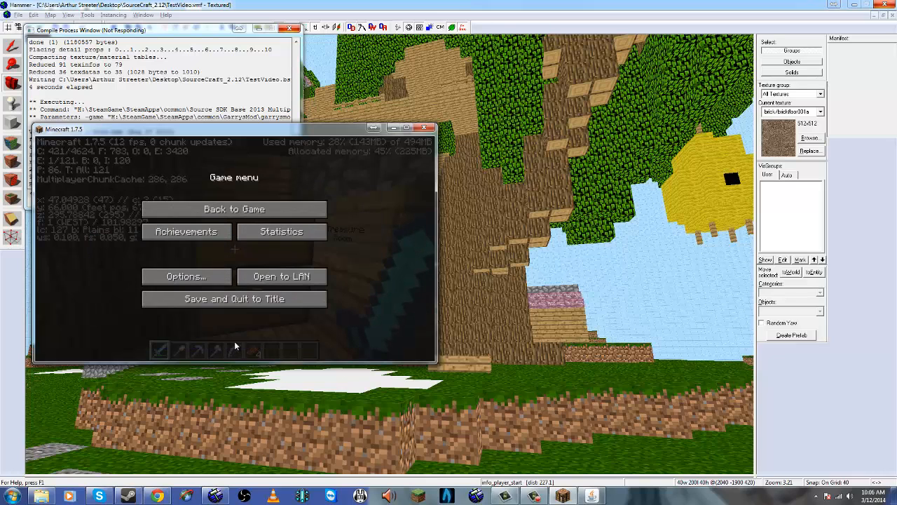
Step: Resume the Minecraft game, hide the debug overlay, and leave the house to examine the original tree house and its surroundings
click(222, 211)
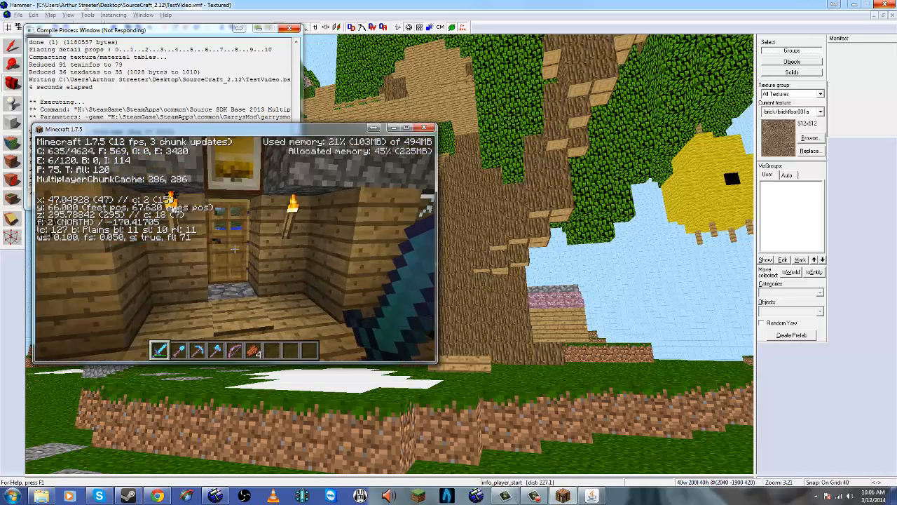
key(F3)
key(w)
right_click(235, 248)
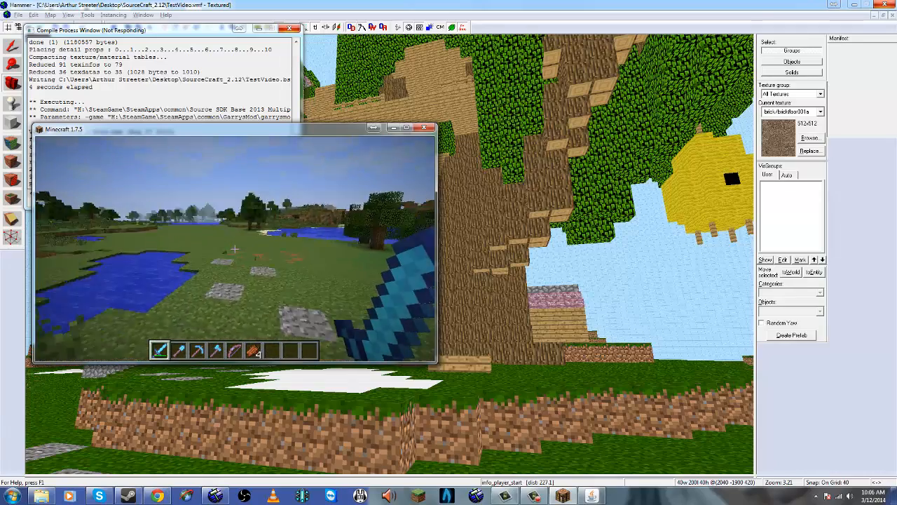
key(w)
key(w)
key(space)
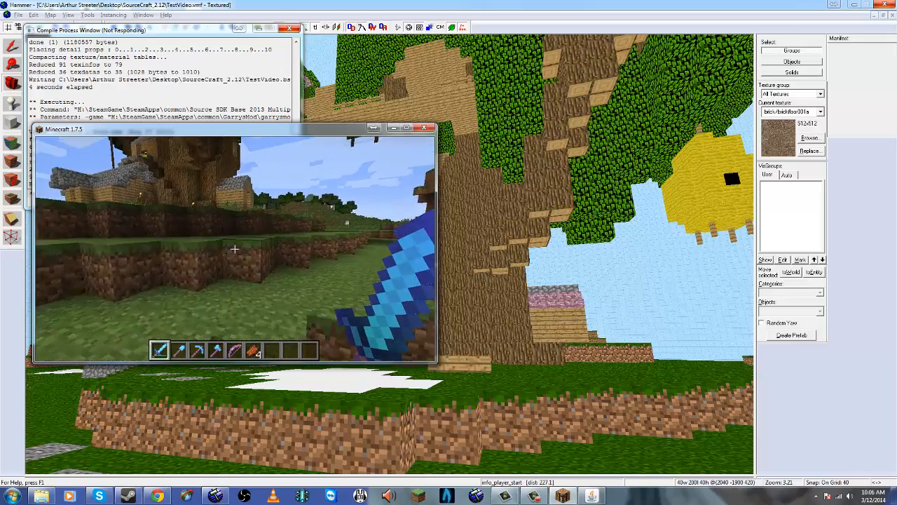
key(w)
key(w)
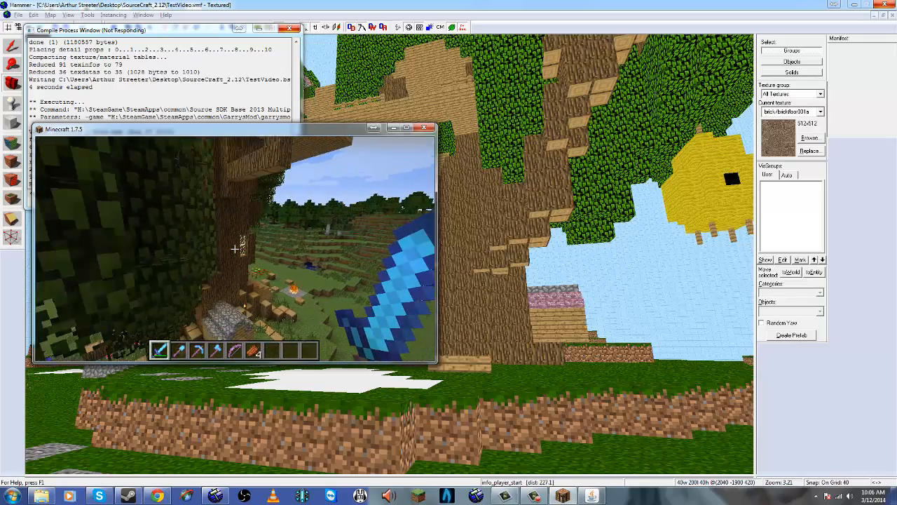
key(w)
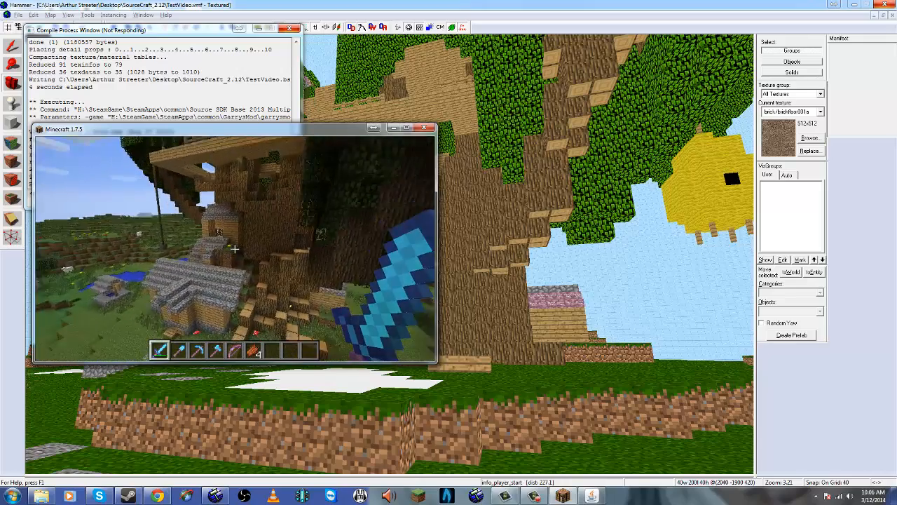
Step: Switch to Garry's Mod and walk from the spawn point past the lake to the front of the converted house
key(alt+Tab)
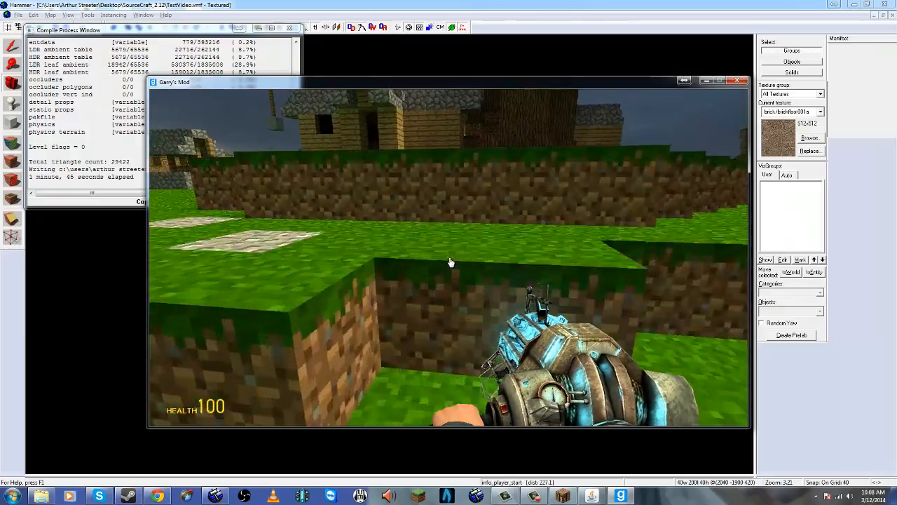
key(w)
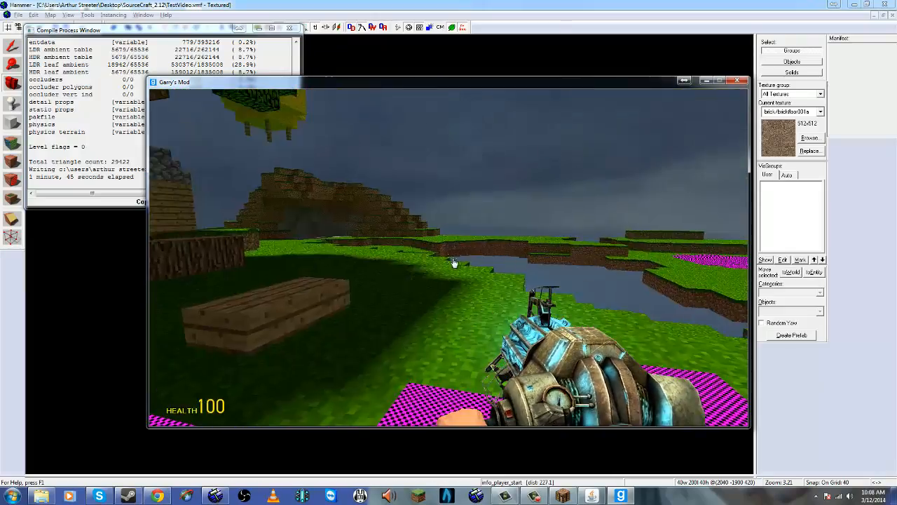
key(w)
key(w)
Step: Equip the 9mm pistol and walk through the doorway to examine the inside of the converted house
key(2)
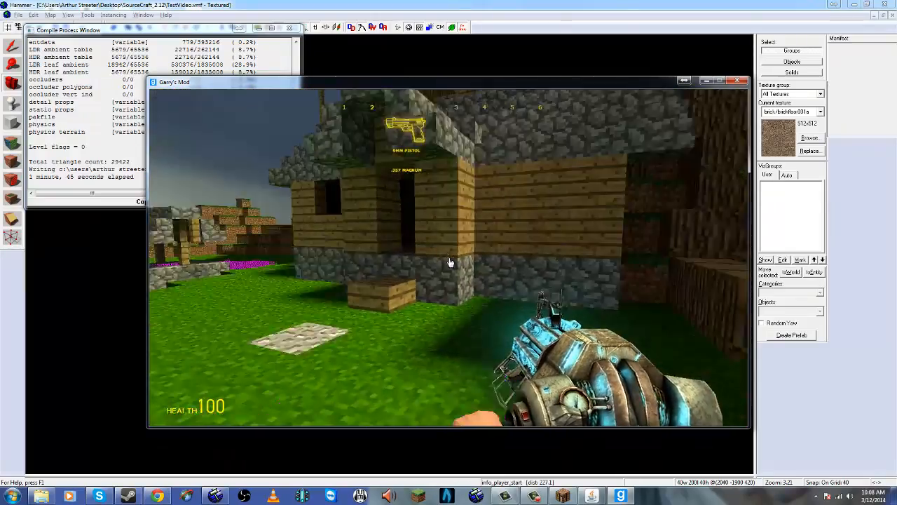
click(450, 262)
key(w)
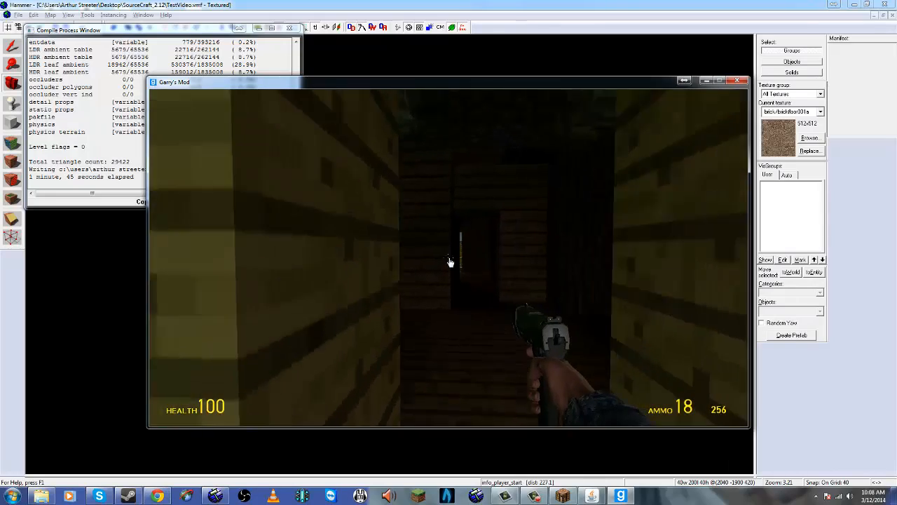
key(w)
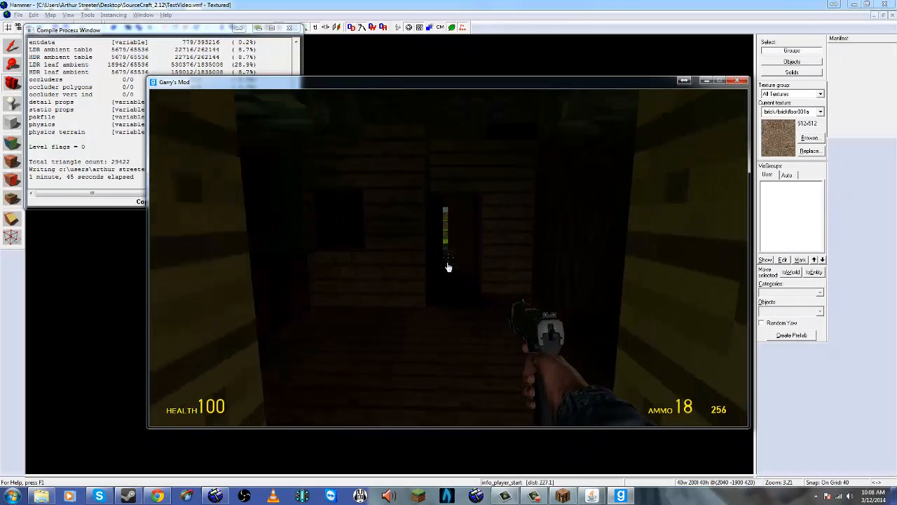
Step: Turn on the flashlight and walk through the converted house's rooms and hallway, past the crafting table, to examine the lit interior
key(f)
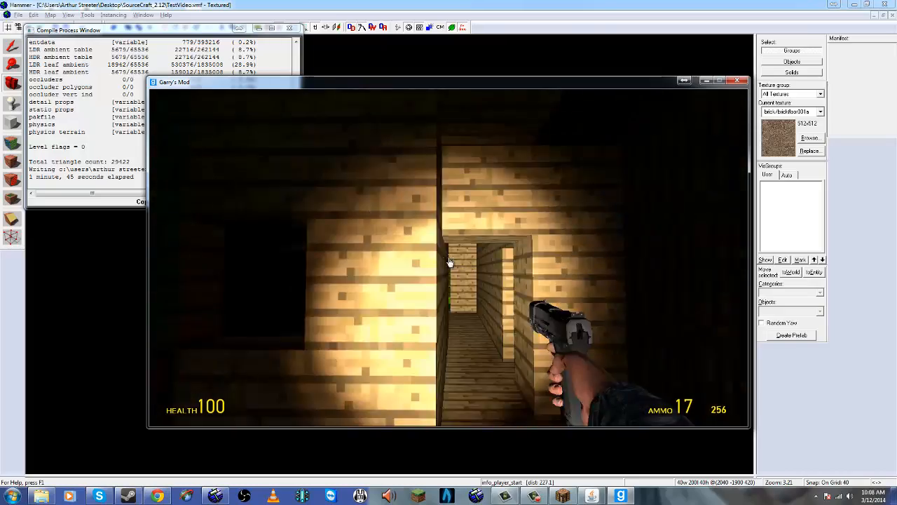
key(w)
key(w)
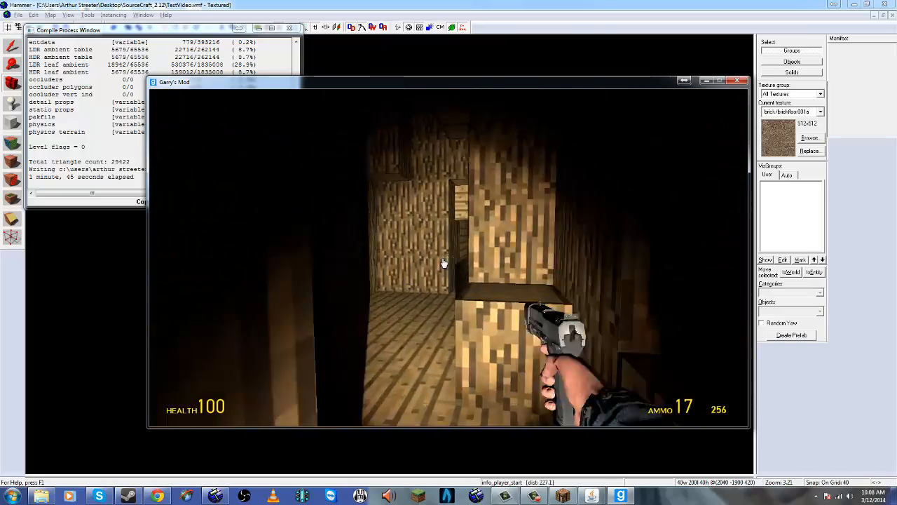
key(w)
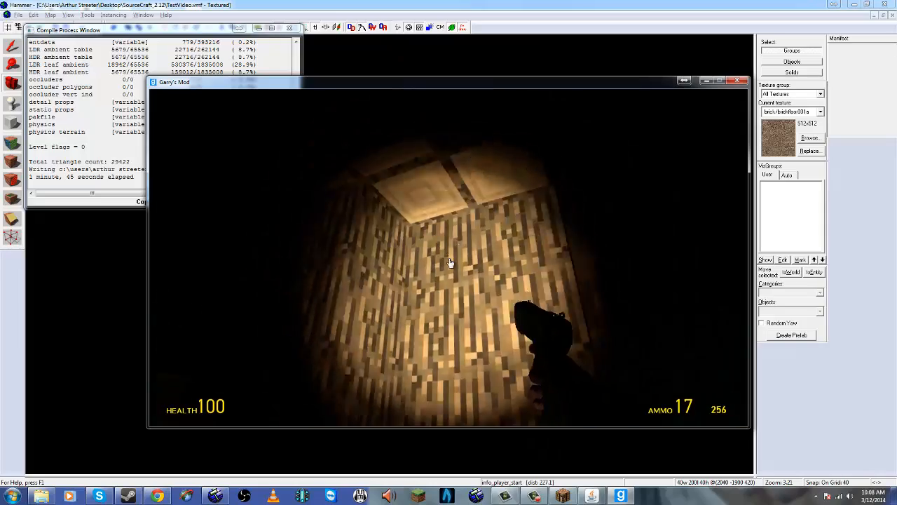
key(w)
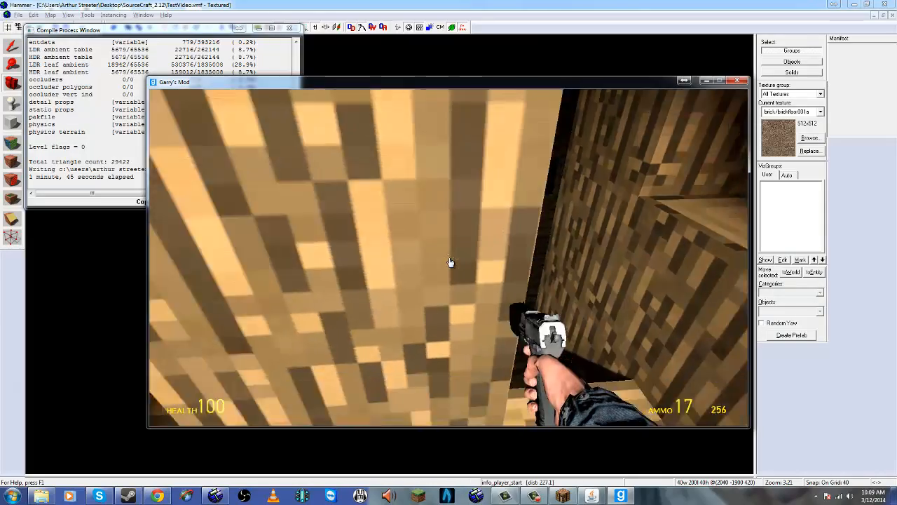
key(w)
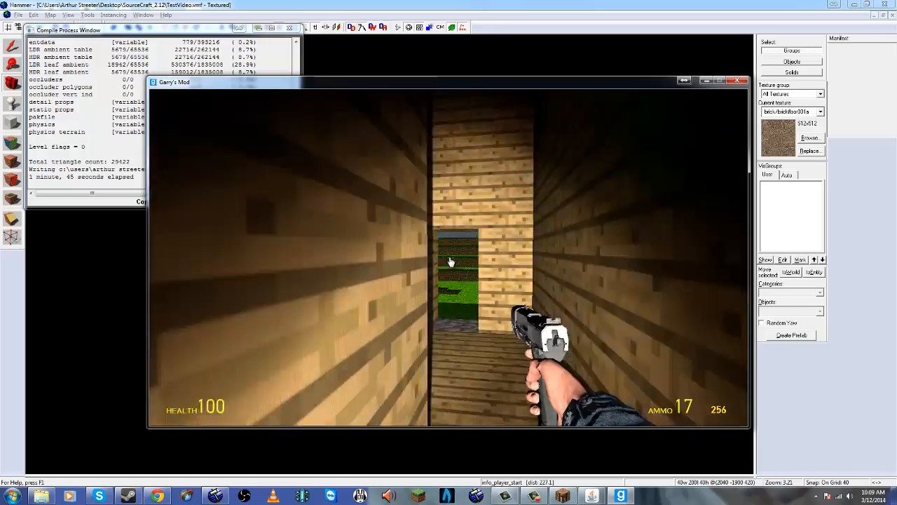
key(w)
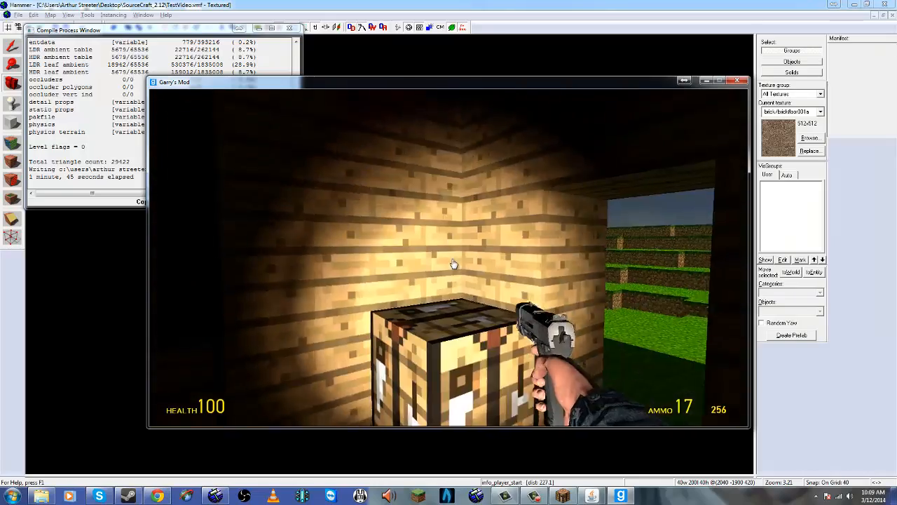
key(w)
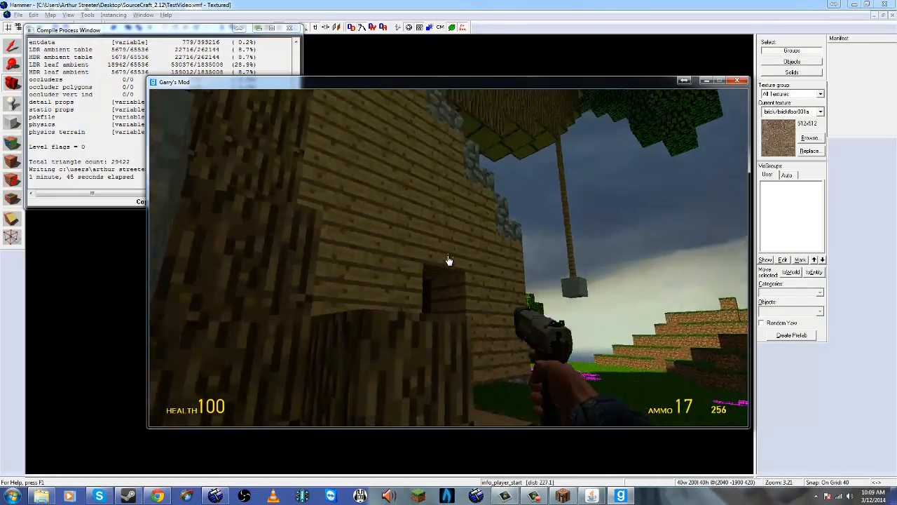
Step: Fly around the outside of the converted tree house to examine the yellow hive, hanging branches, balconies and leaf canopy
key(s)
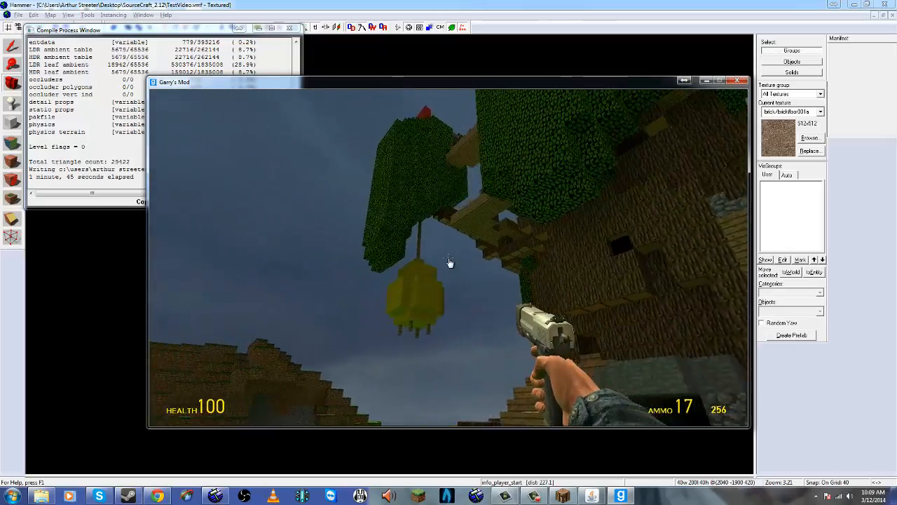
key(d)
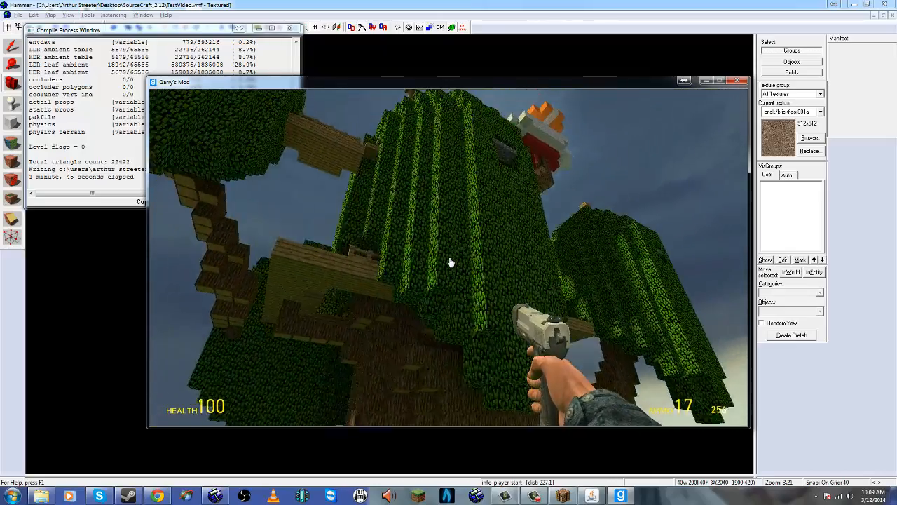
key(a)
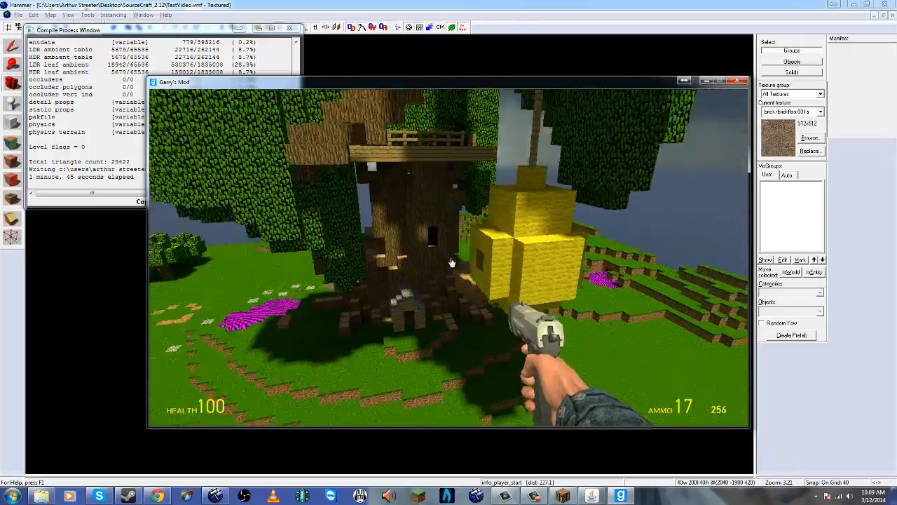
key(w)
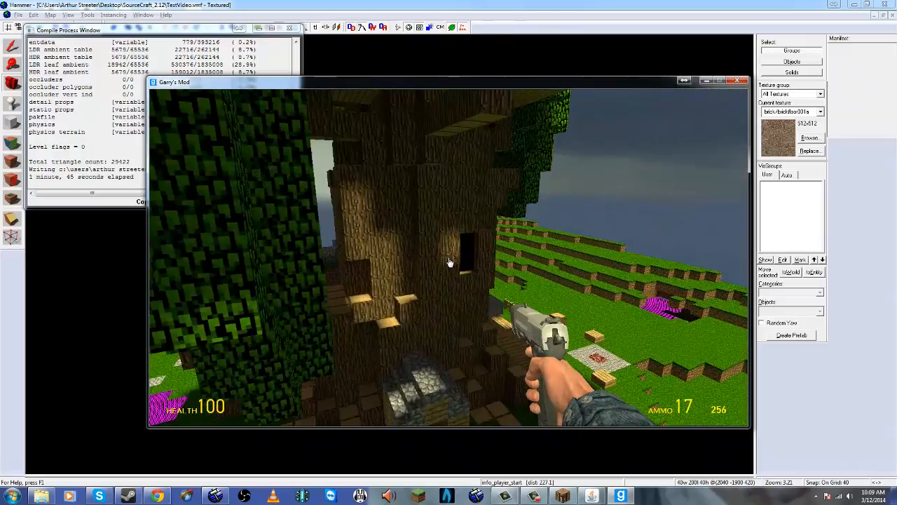
key(w)
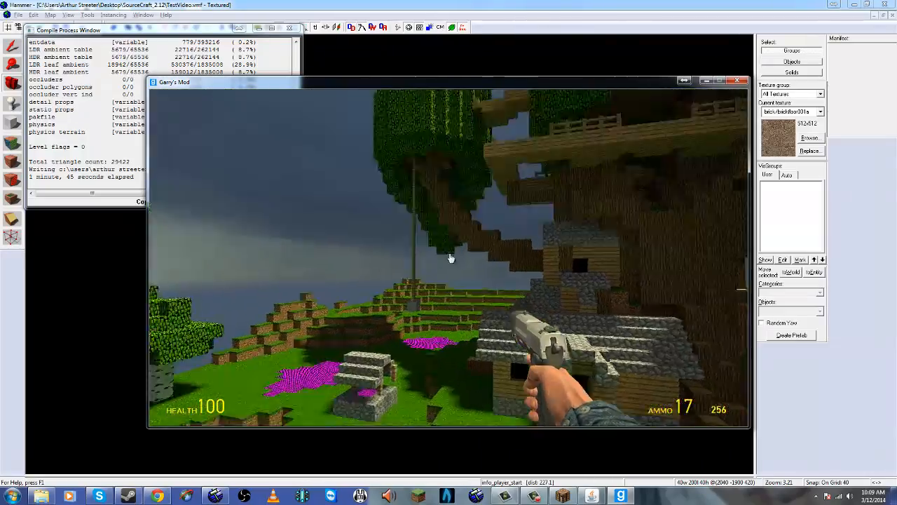
key(w)
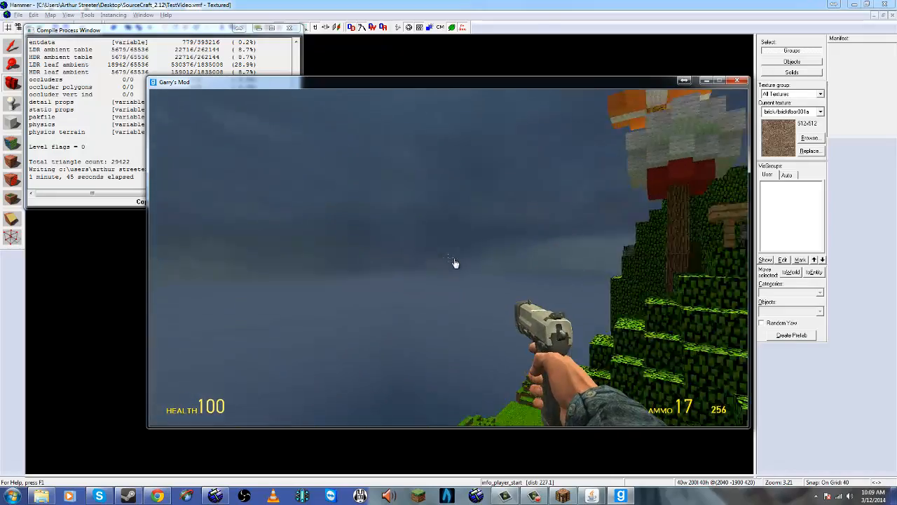
key(w)
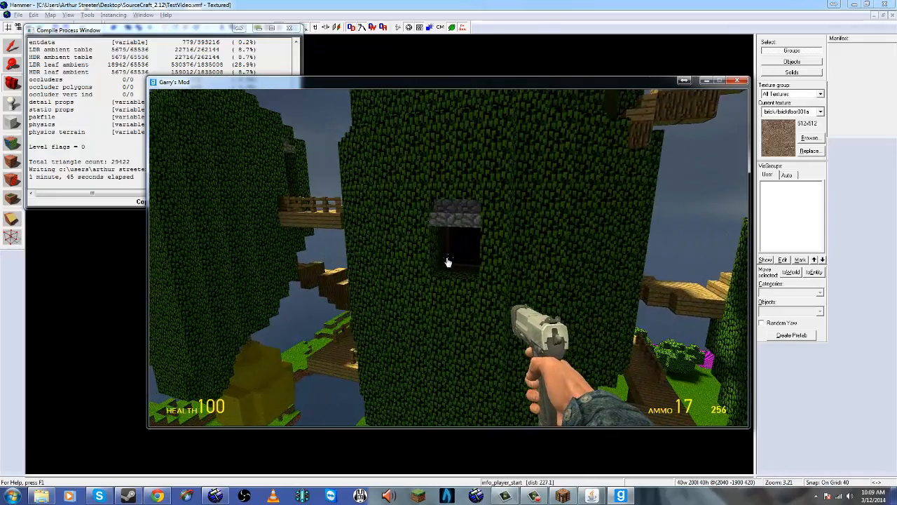
Step: Quit Garry's Mod, return to Hammer and select the black window block in the small upper house's front wall
key(Escape)
text(quit)
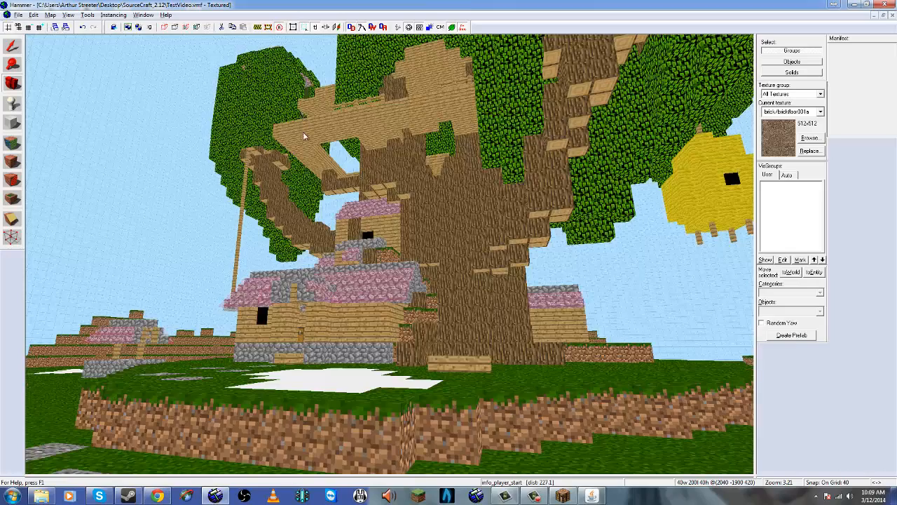
drag(304, 136, 391, 258)
key(w)
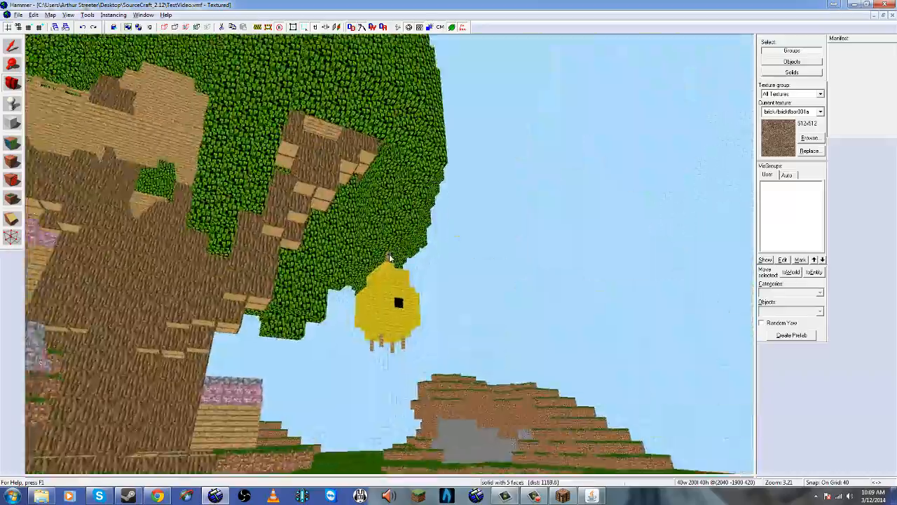
key(s)
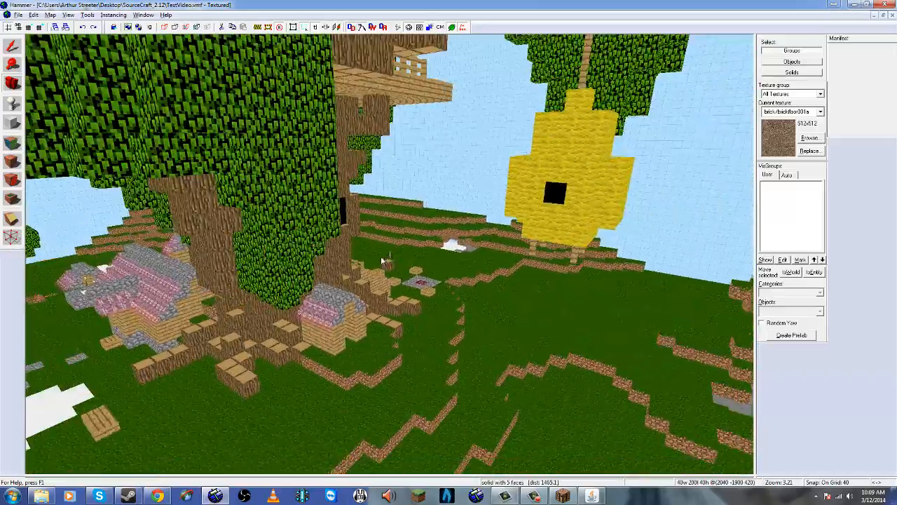
key(w)
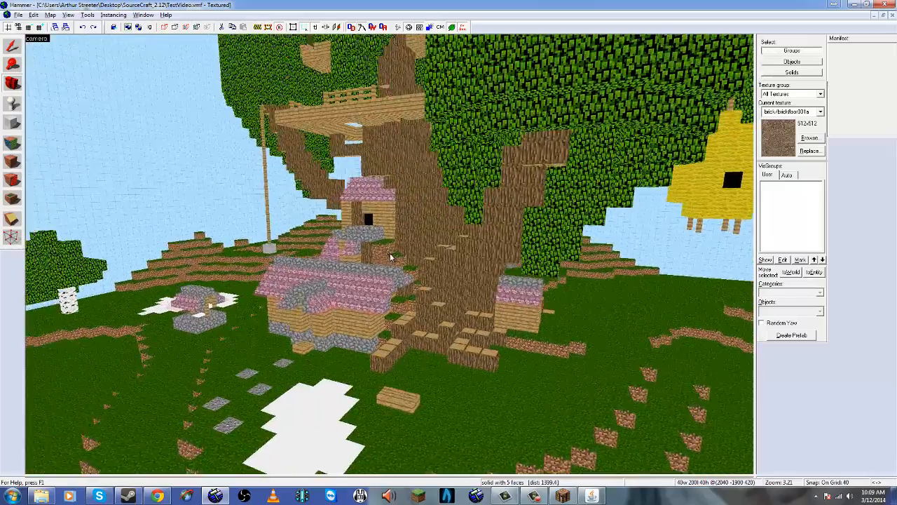
key(w)
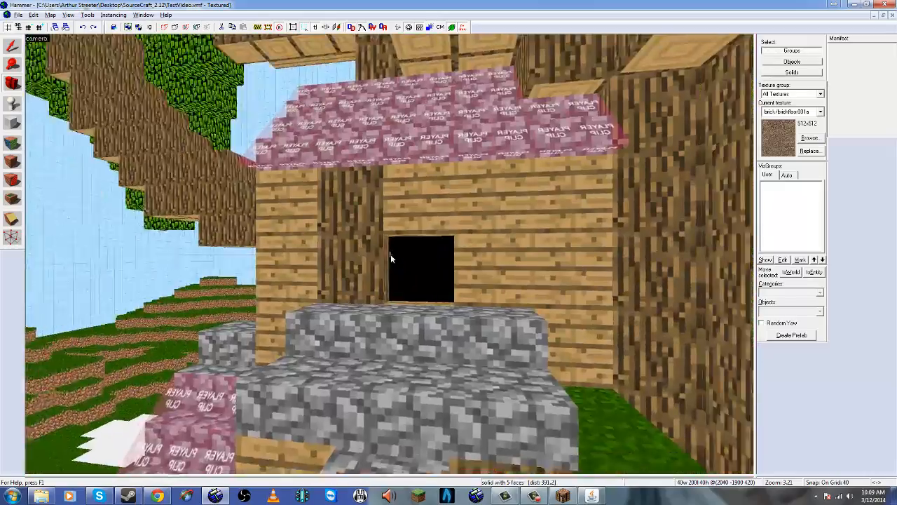
click(401, 264)
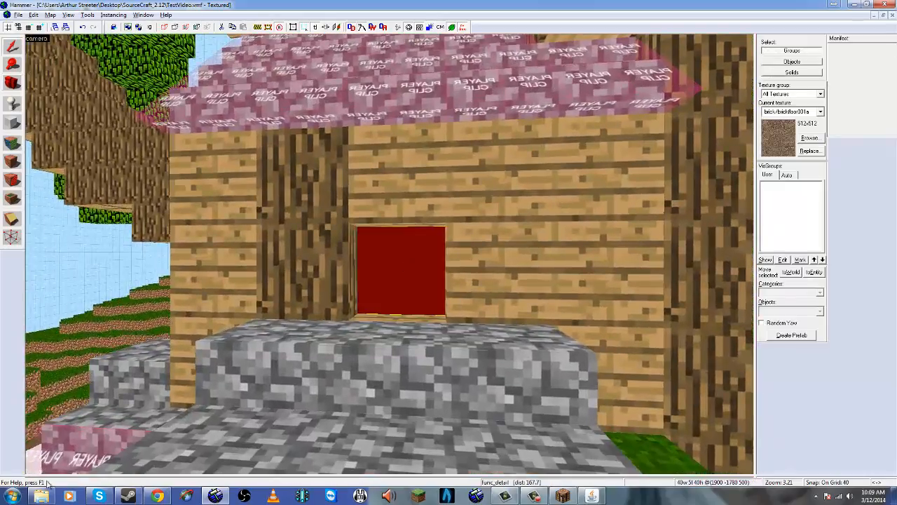
Step: Open a file browser window and go to SteamGame\SteamApps\common on the Applications (H:) drive
click(12, 495)
click(144, 377)
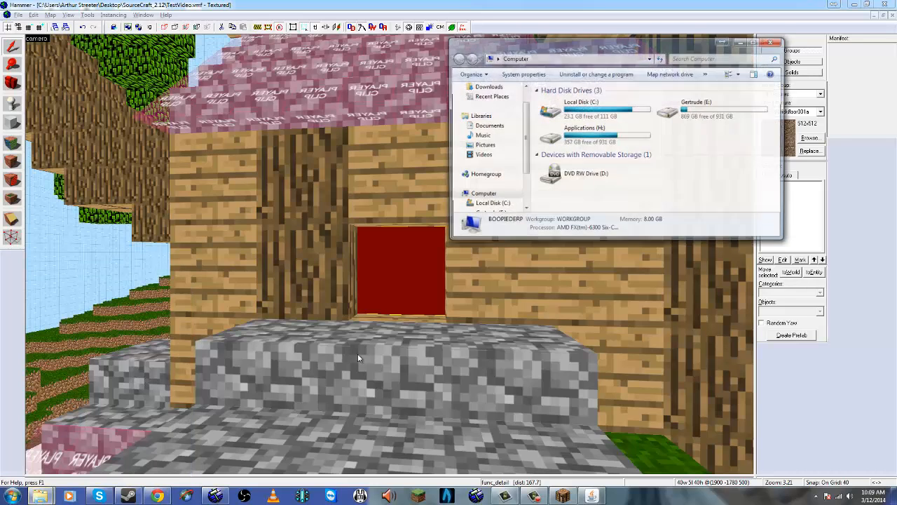
drag(582, 42, 548, 45)
click(534, 143)
double_click(534, 144)
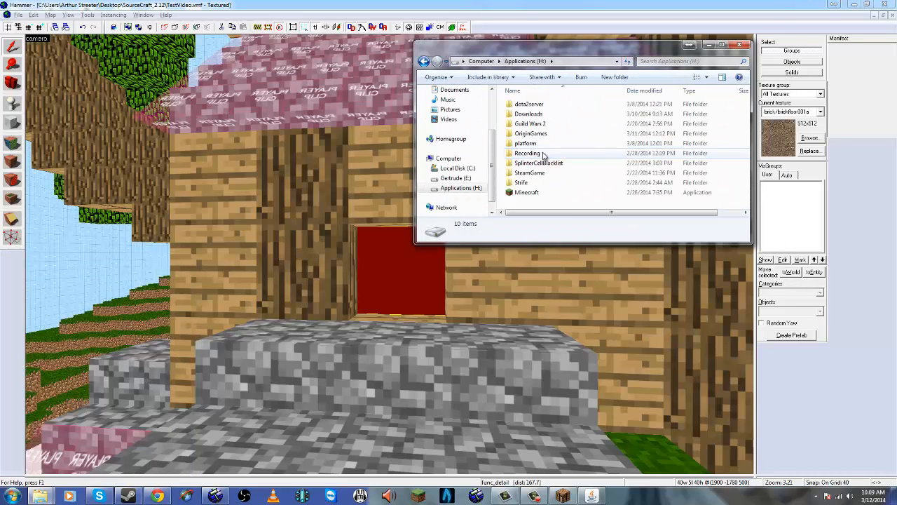
double_click(527, 173)
double_click(532, 105)
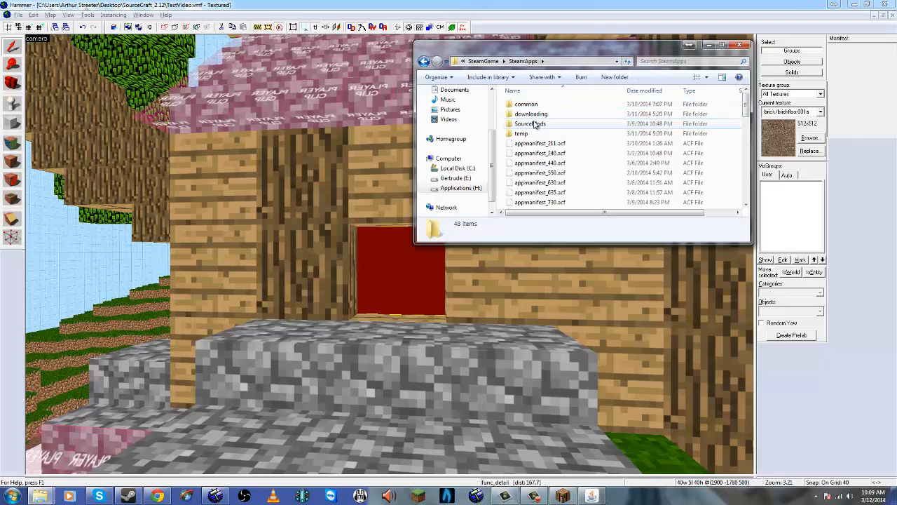
double_click(526, 104)
Step: Open GarrysMod\garrysmod\materials, enlarge the window to show the minecraft_textures folder, and minimize it to return to Hammer
scroll(544, 175, down, 6)
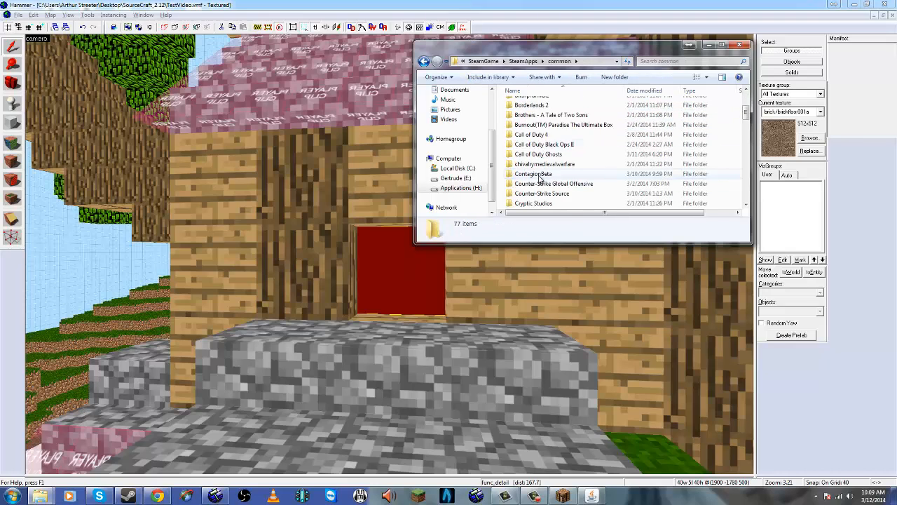
double_click(537, 163)
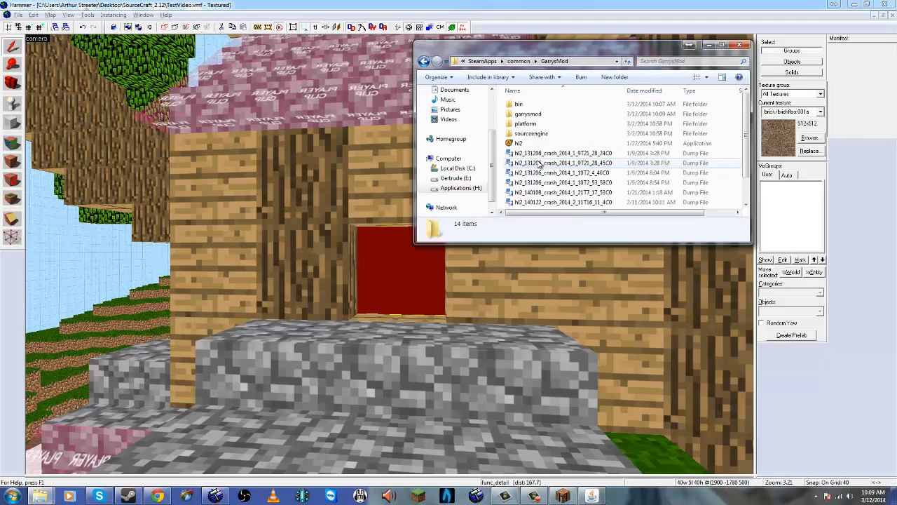
double_click(531, 114)
scroll(540, 169, down, 3)
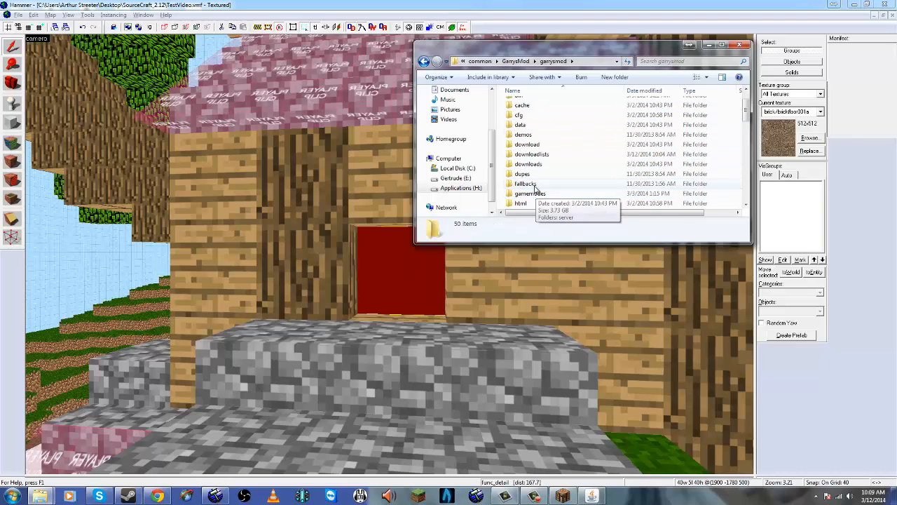
double_click(537, 176)
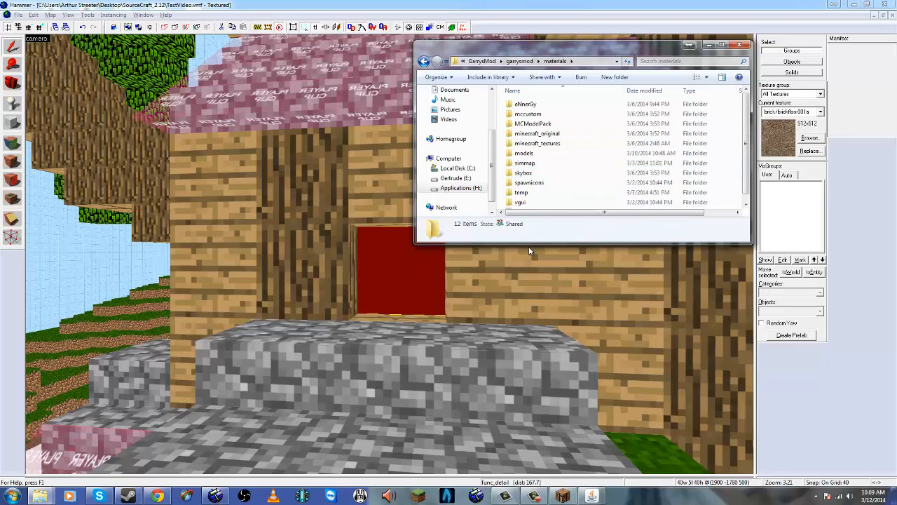
drag(531, 244, 544, 386)
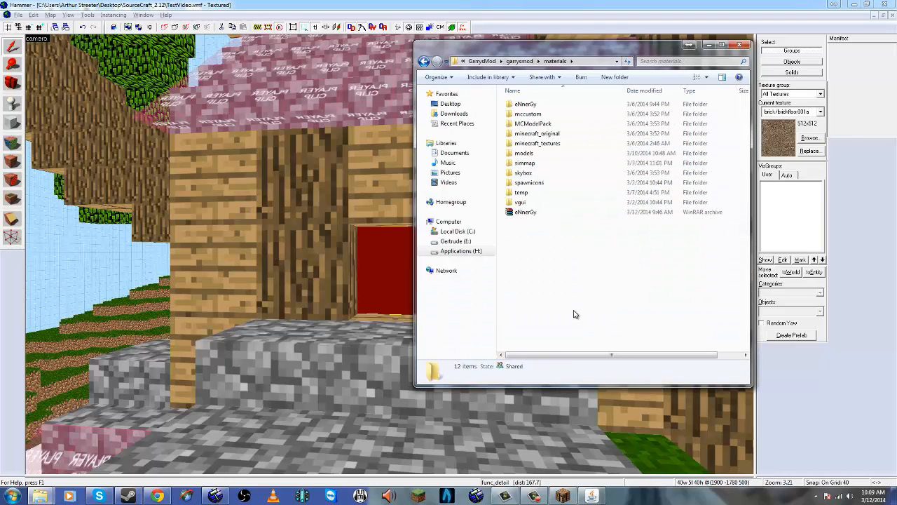
click(548, 144)
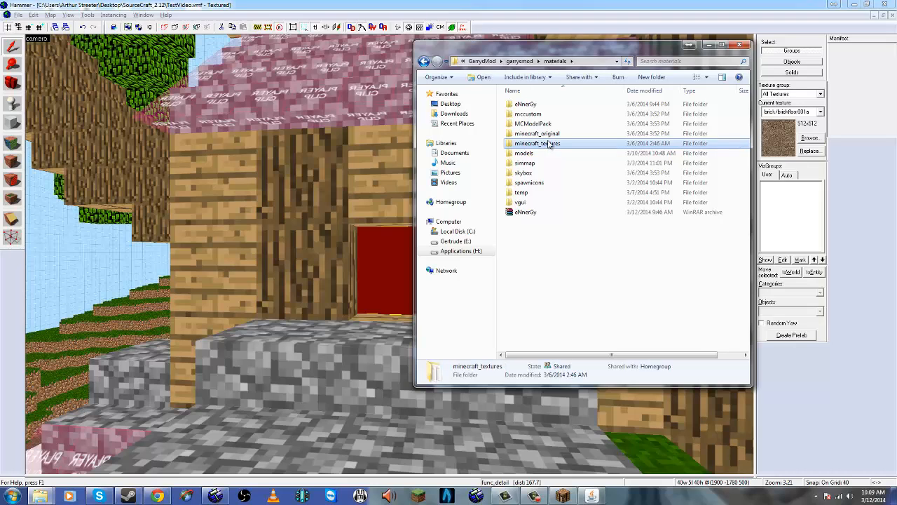
click(707, 45)
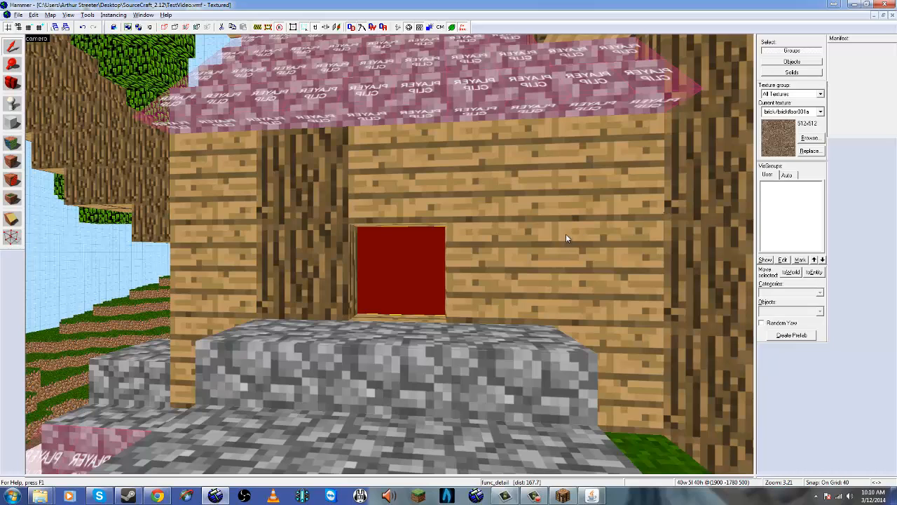
Step: Open the texture browser and filter the textures by "minecraft glass" to find a replacement for the selected window
click(810, 138)
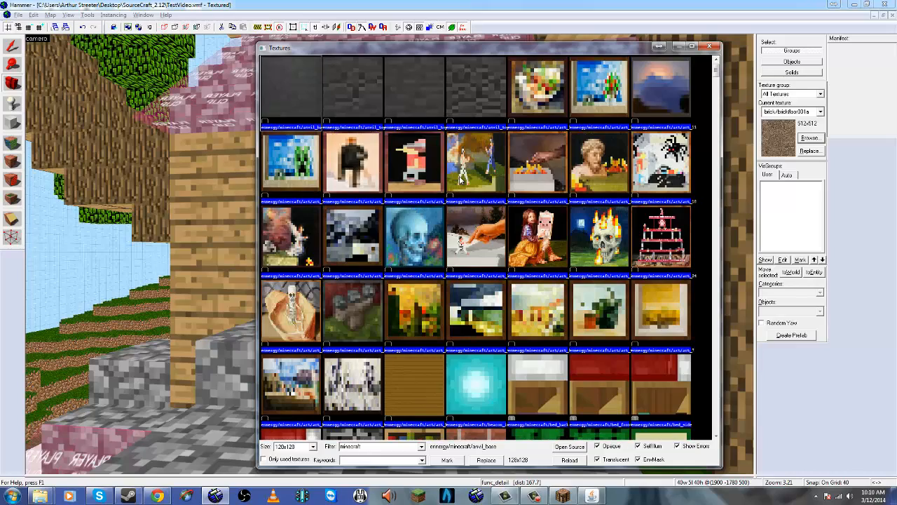
drag(715, 72, 723, 105)
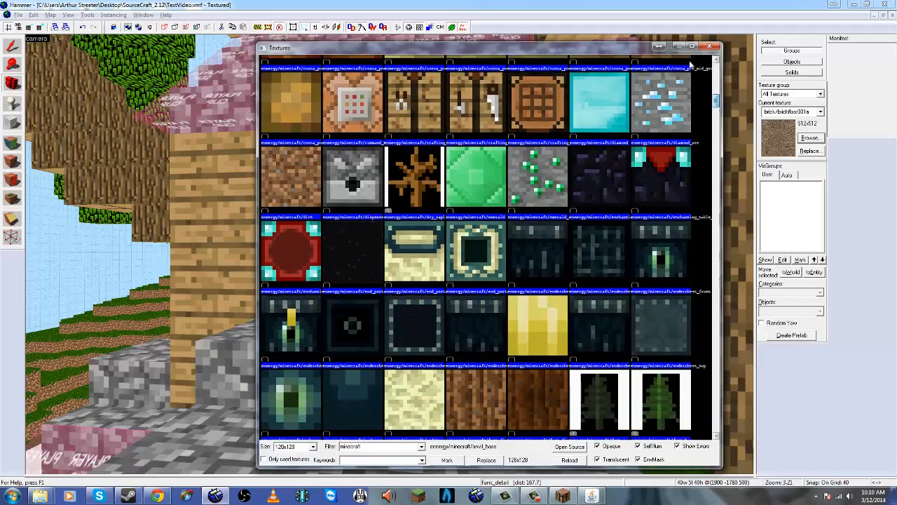
drag(629, 54, 824, 62)
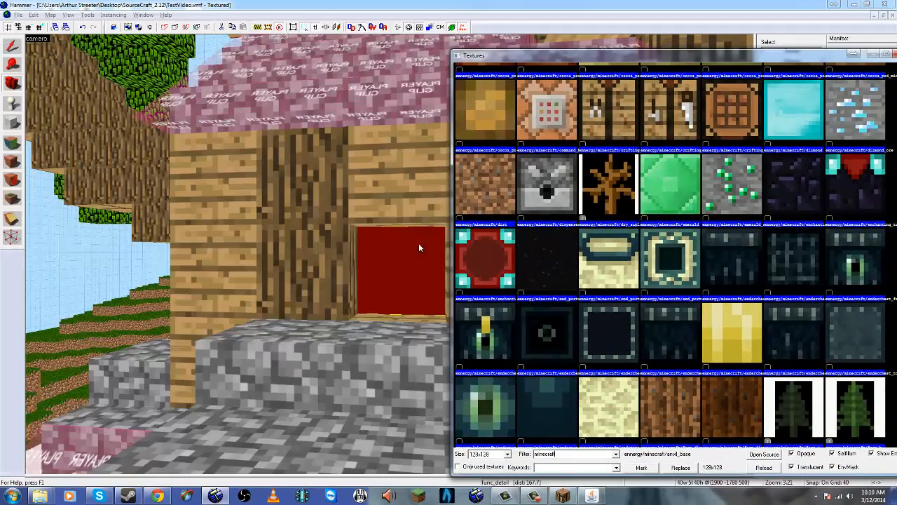
drag(755, 59, 630, 68)
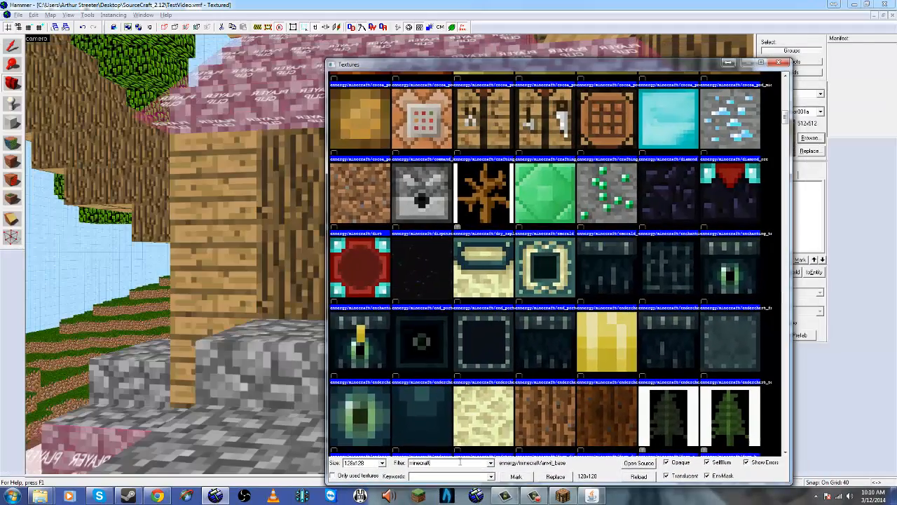
text(ss)
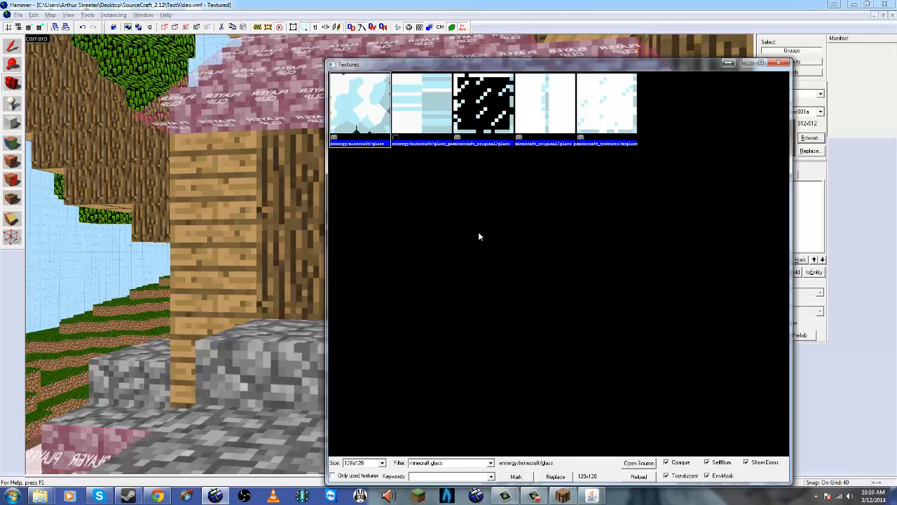
Step: Pick the minecraft_original/glass texture and apply it to the front face of the black window block in the small upper house
click(485, 95)
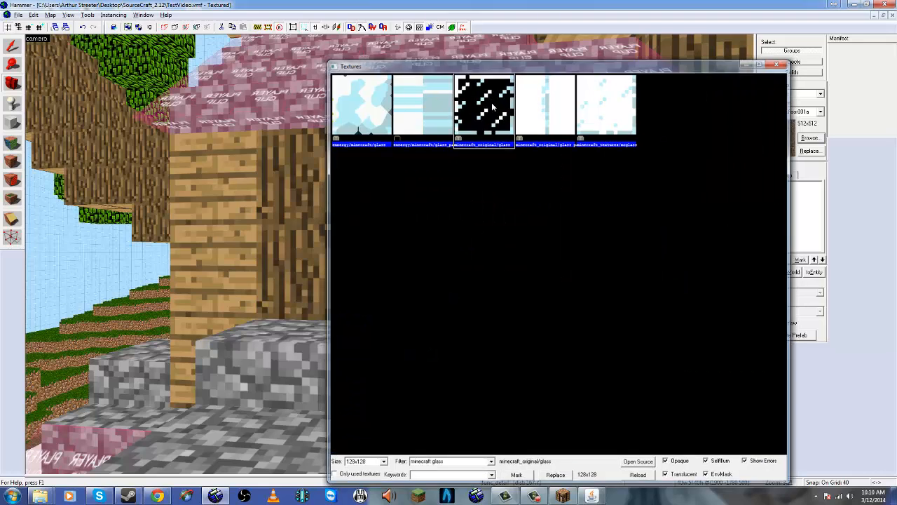
double_click(492, 106)
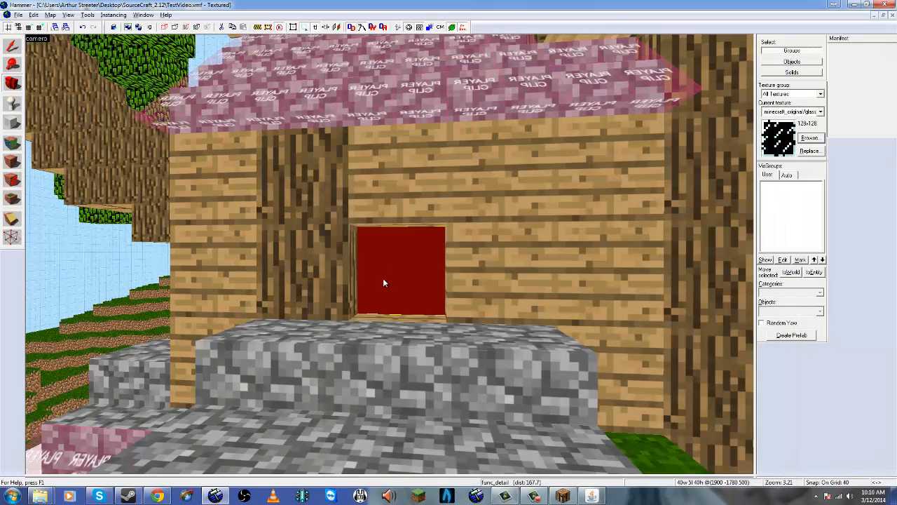
click(10, 144)
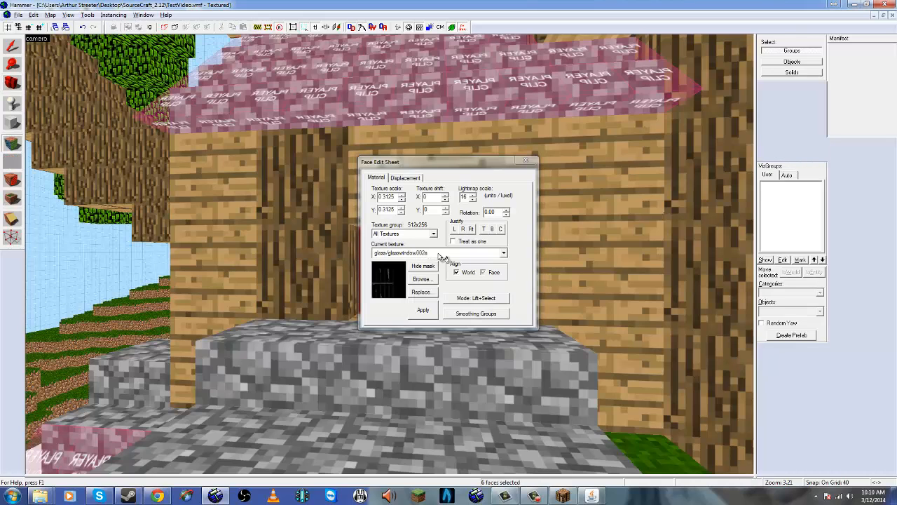
drag(438, 164, 609, 131)
click(675, 220)
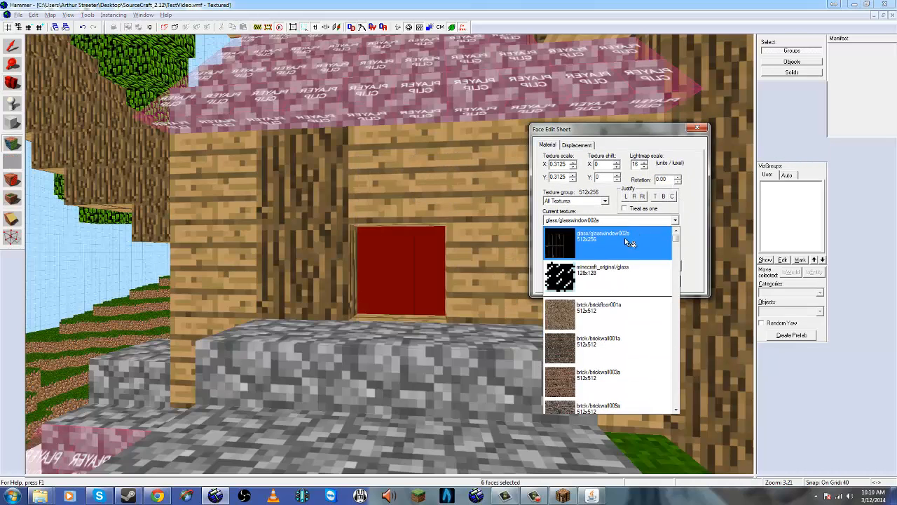
click(405, 285)
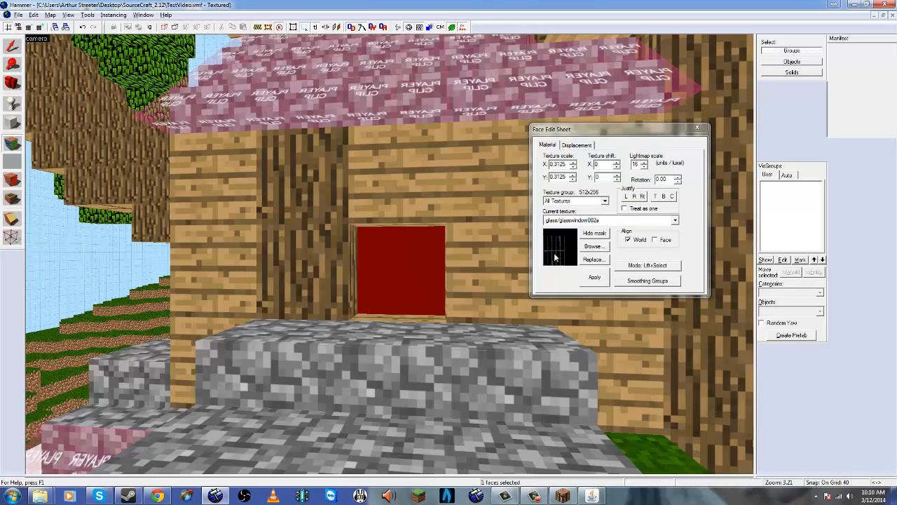
click(675, 220)
click(608, 265)
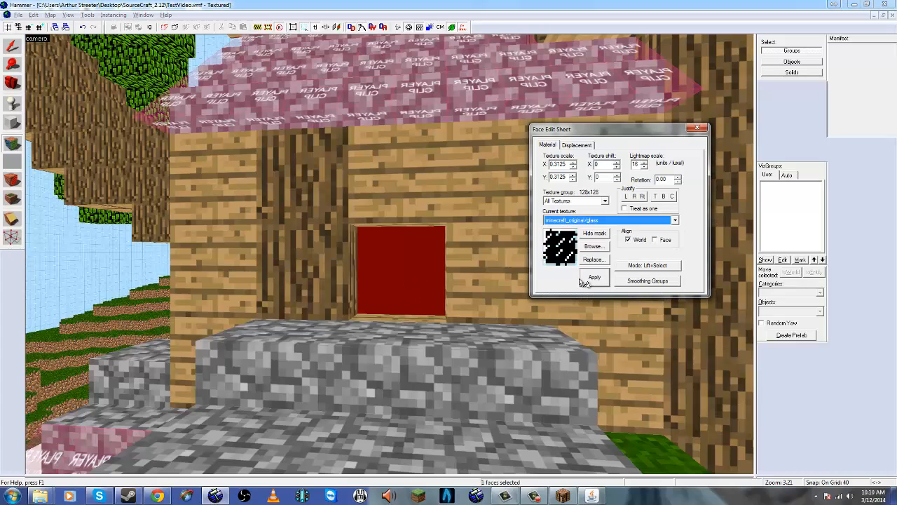
click(594, 278)
Step: Select the whole window block from inside the house and apply minecraft_original/glass to all its faces
key(shift+c)
key(z)
key(w)
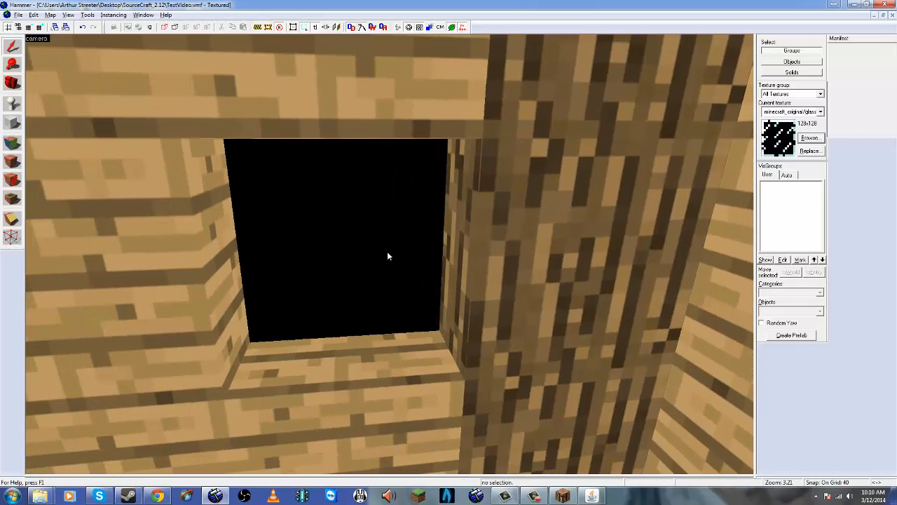
click(372, 241)
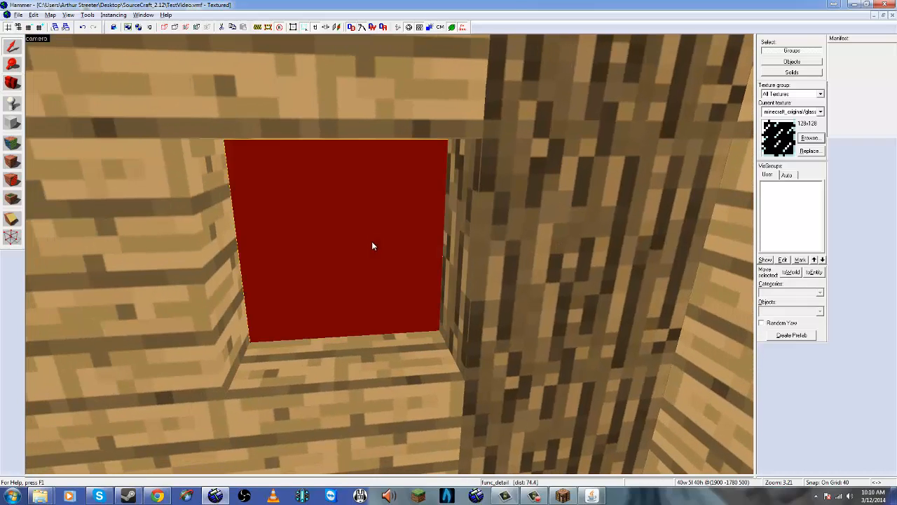
click(12, 143)
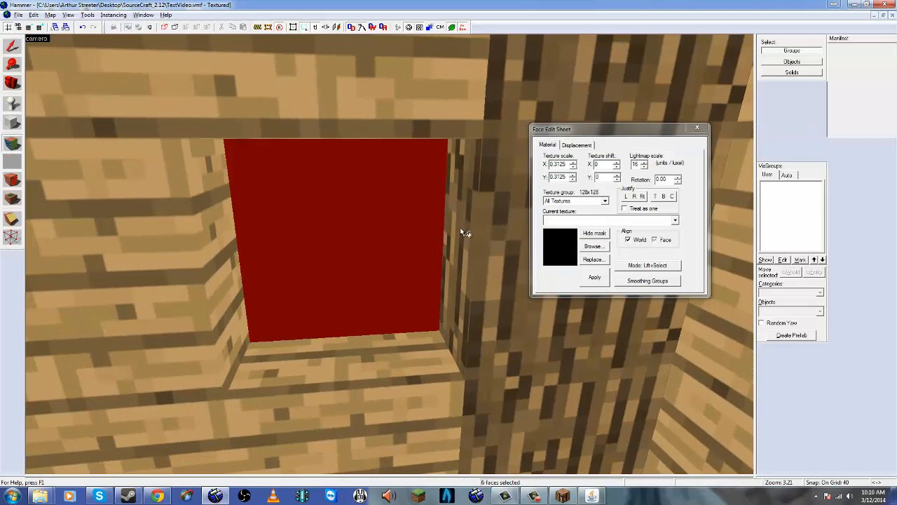
click(620, 220)
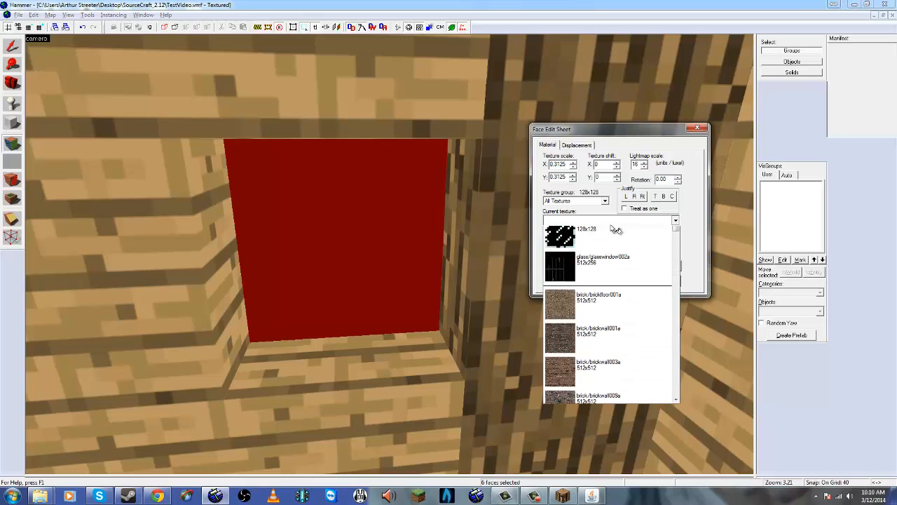
click(600, 236)
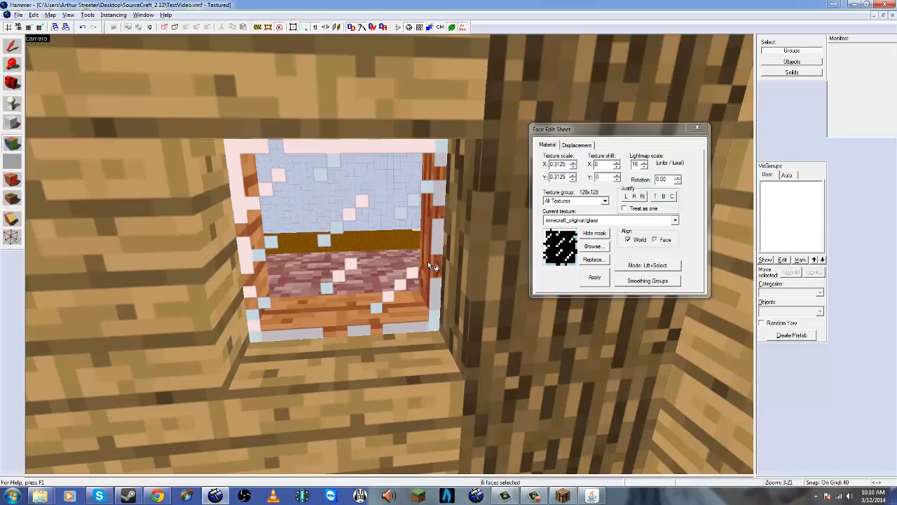
click(412, 223)
key(z)
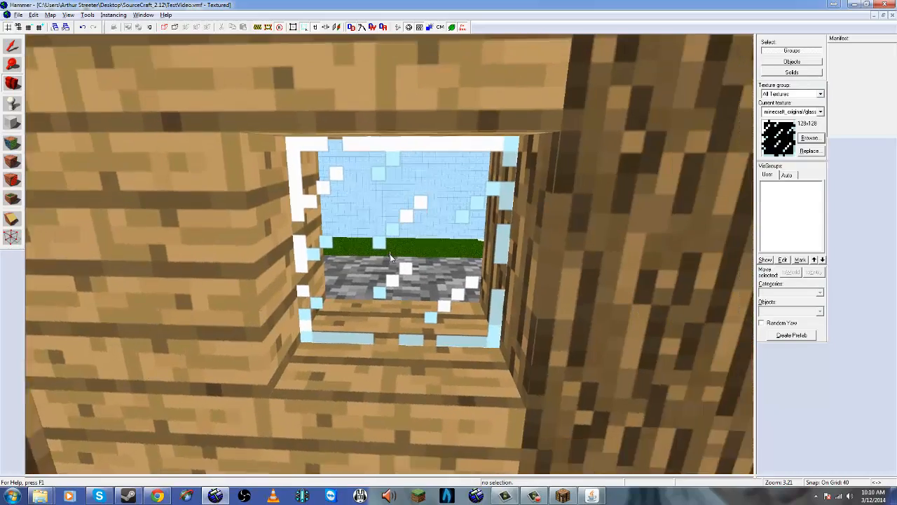
key(z)
key(shift+c)
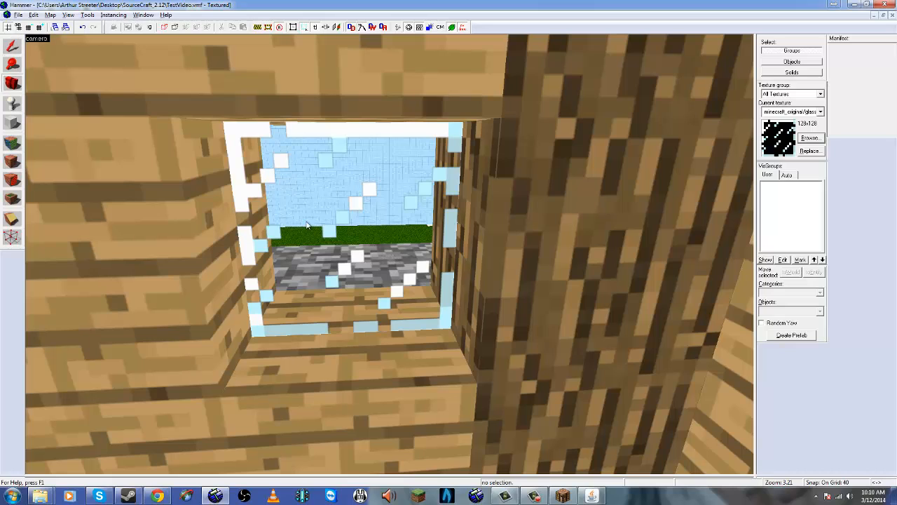
Step: Restore the four-viewport layout and locate the selected glass window block up close in the front view
click(13, 143)
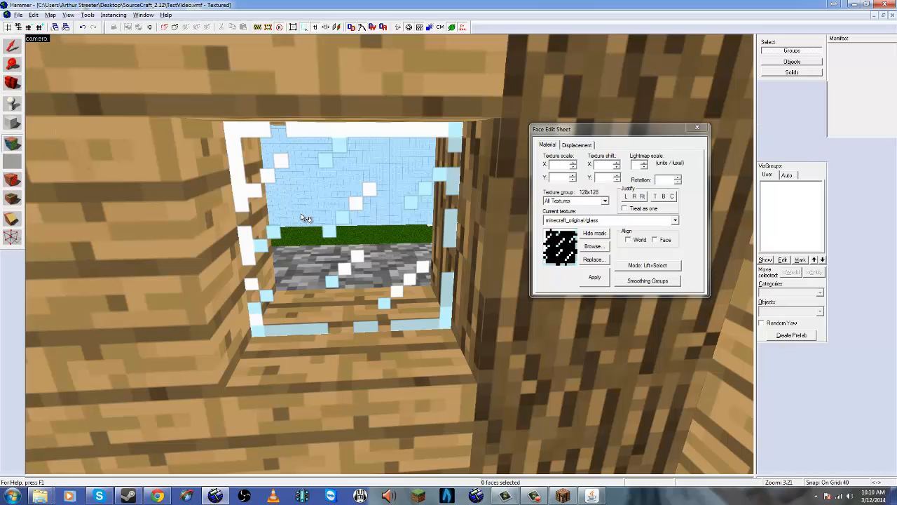
click(306, 210)
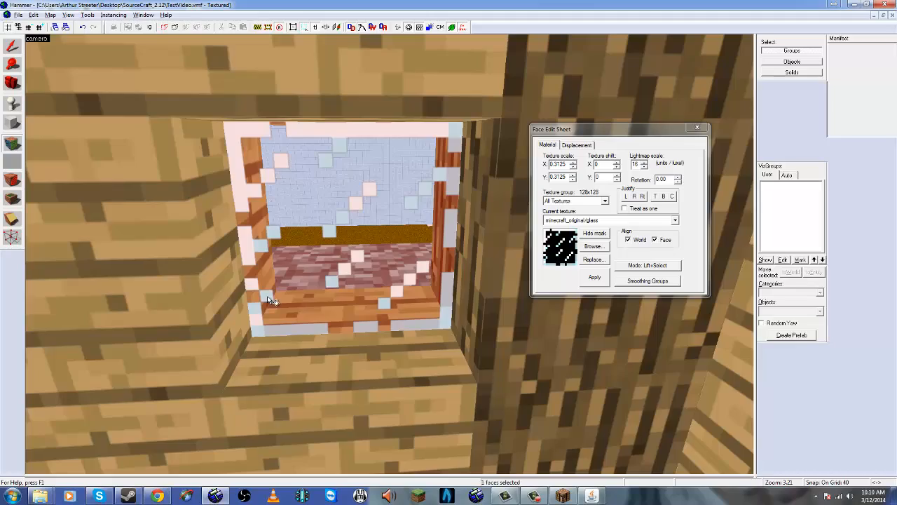
key(shift+z)
scroll(239, 354, down, 5)
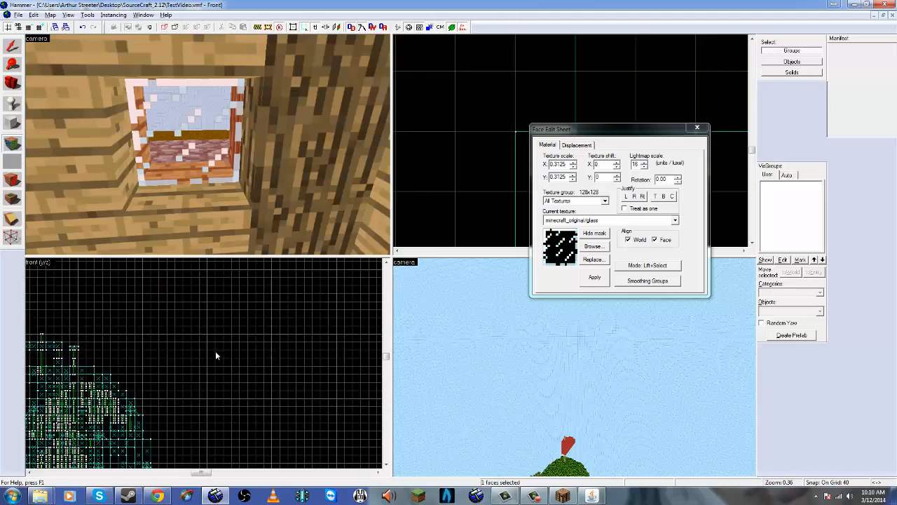
scroll(215, 356, down, 3)
scroll(127, 453, up, 6)
middle_drag(128, 450, 185, 303)
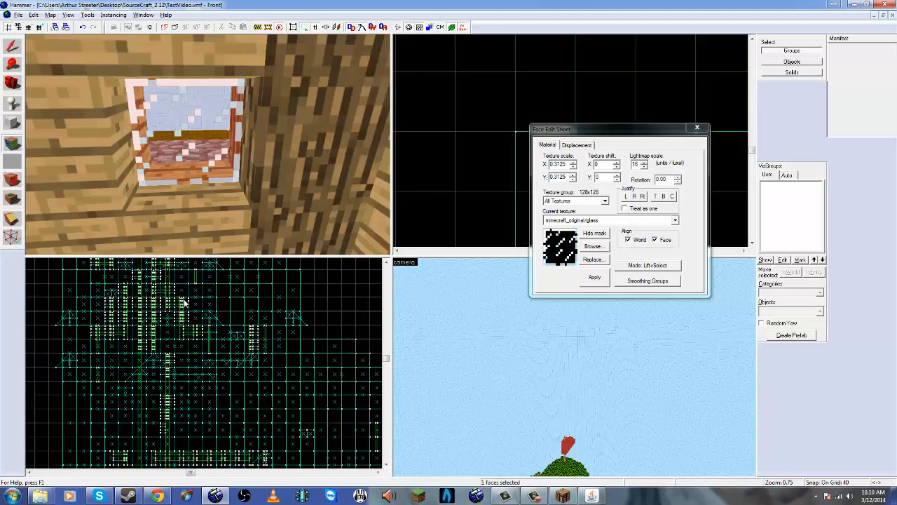
scroll(185, 302, down, 3)
scroll(174, 360, up, 2)
click(13, 46)
scroll(199, 396, down, 4)
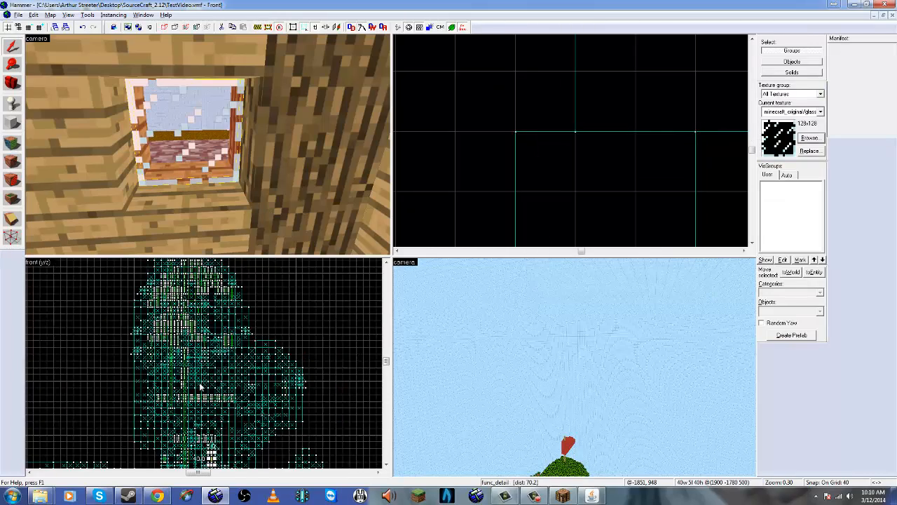
scroll(204, 421, up, 10)
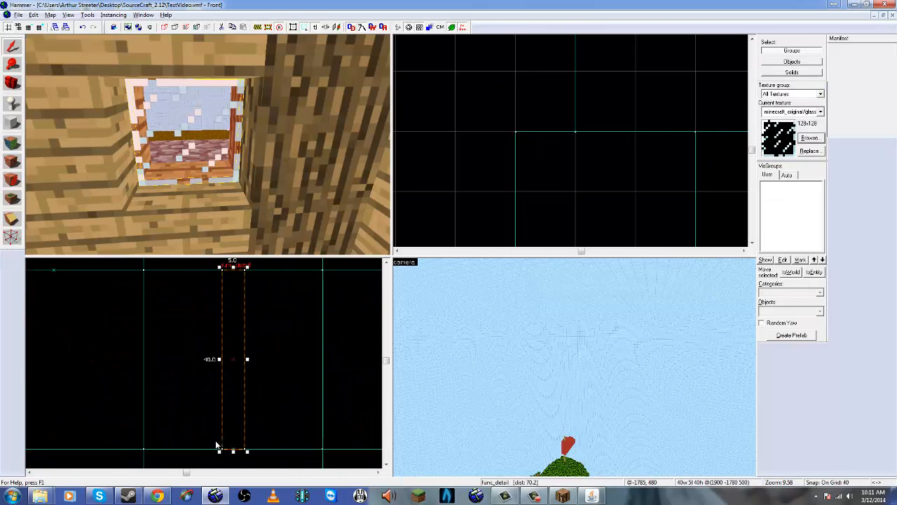
scroll(218, 360, down, 1)
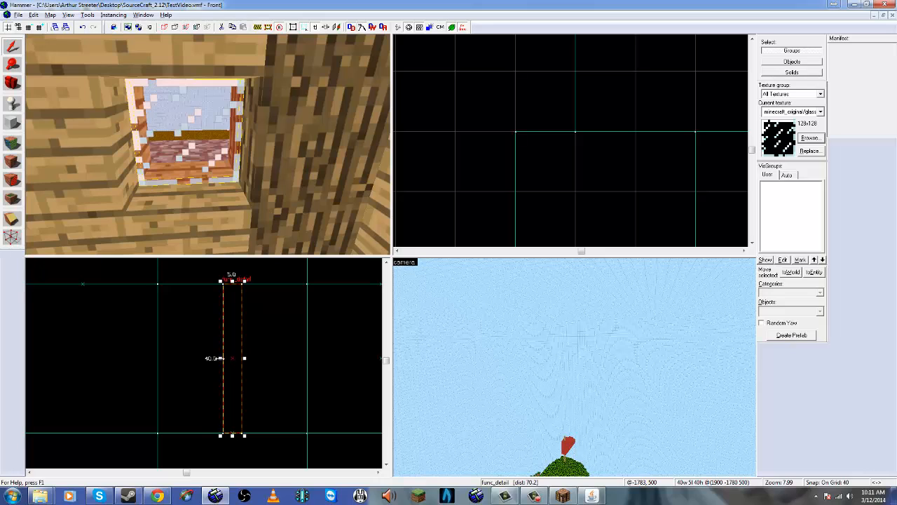
Step: Stretch the thin window block to a 40-unit thickness in the front view and undo both resizes
drag(220, 358, 155, 358)
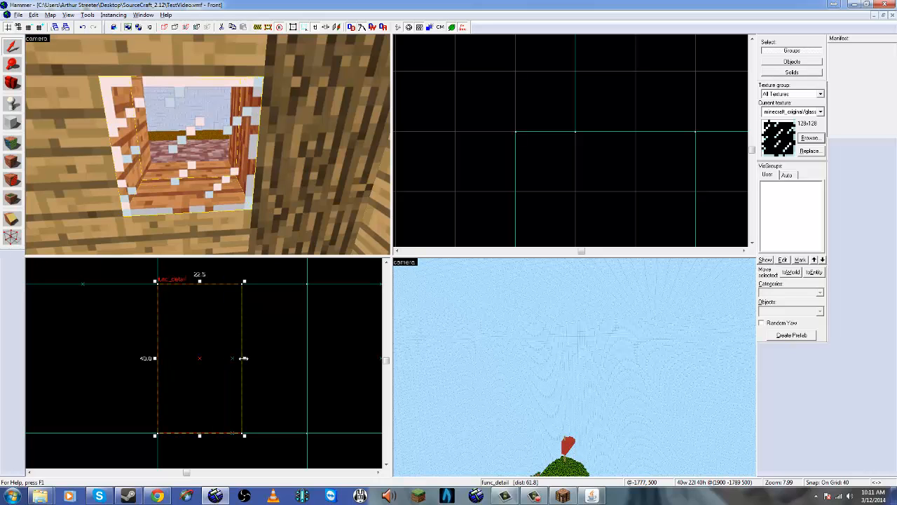
drag(243, 358, 307, 358)
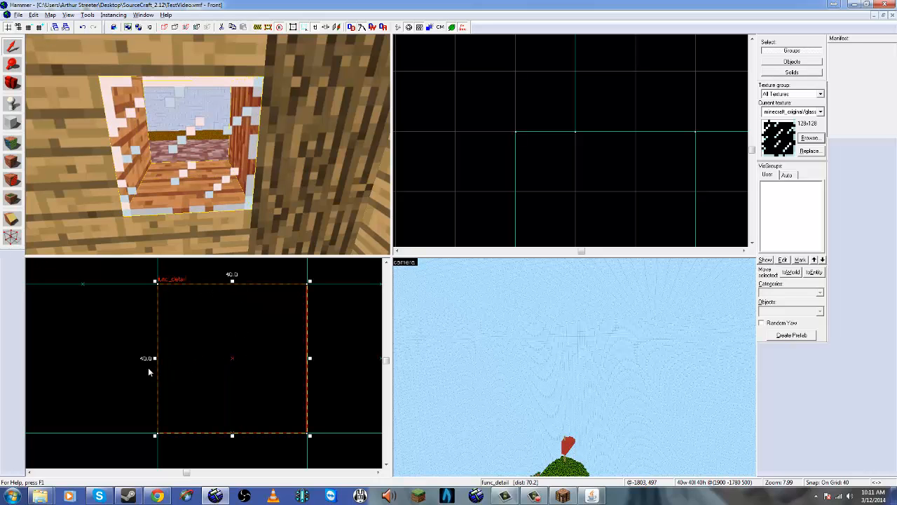
key(ctrl+z)
key(ctrl+z)
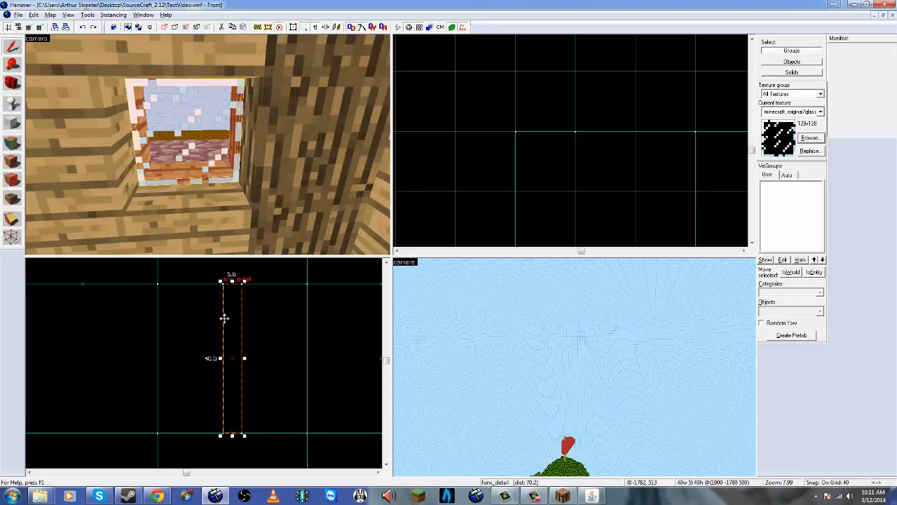
Step: Open the window block's face properties, examine its texture scale and shift values, and close them
key(shift+c)
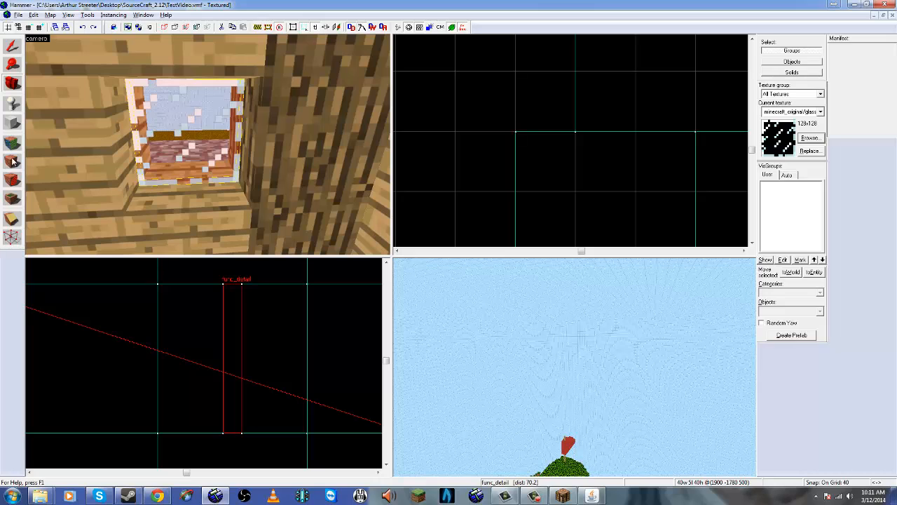
click(11, 145)
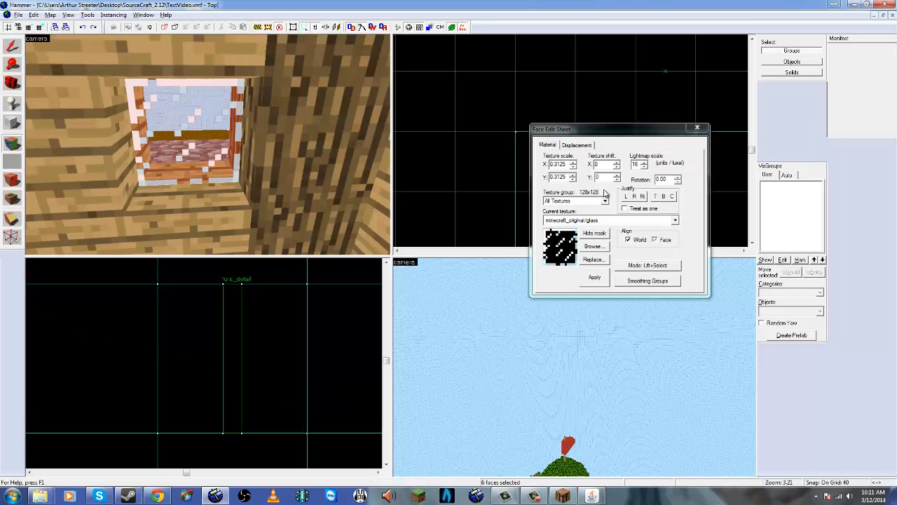
double_click(566, 164)
double_click(607, 163)
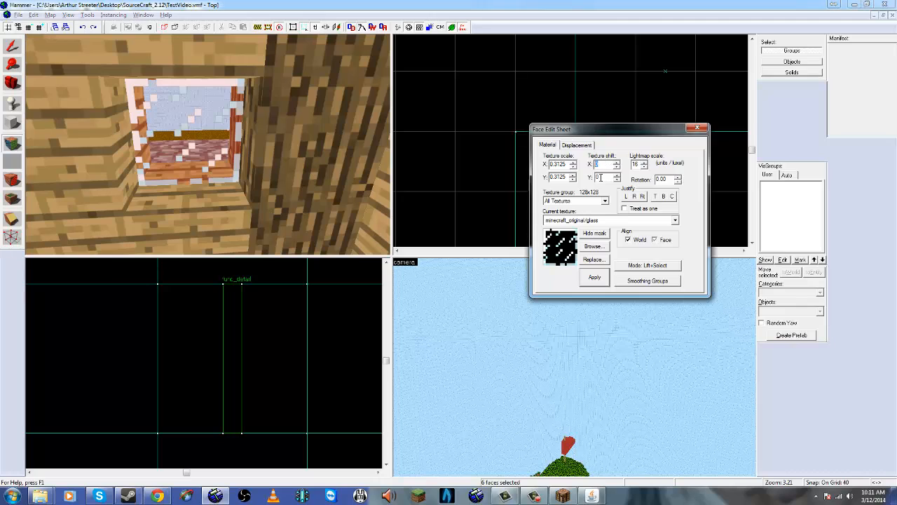
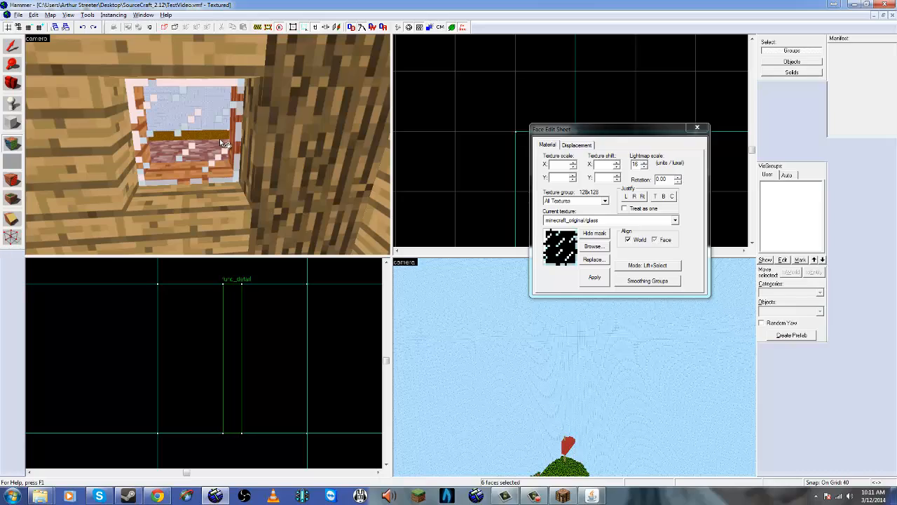
click(696, 129)
Step: Select the black window in the outer wooden wall of the lower house and apply the current glass texture to it
key(z)
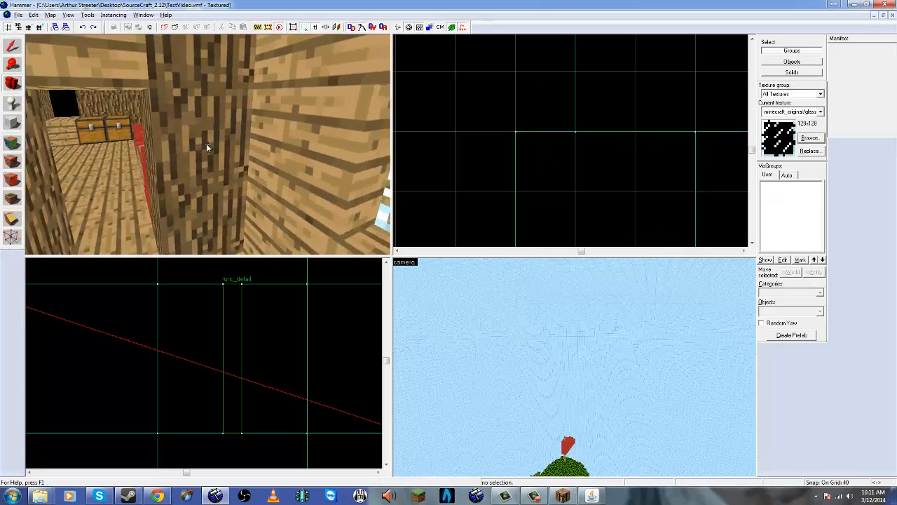
key(w)
key(s)
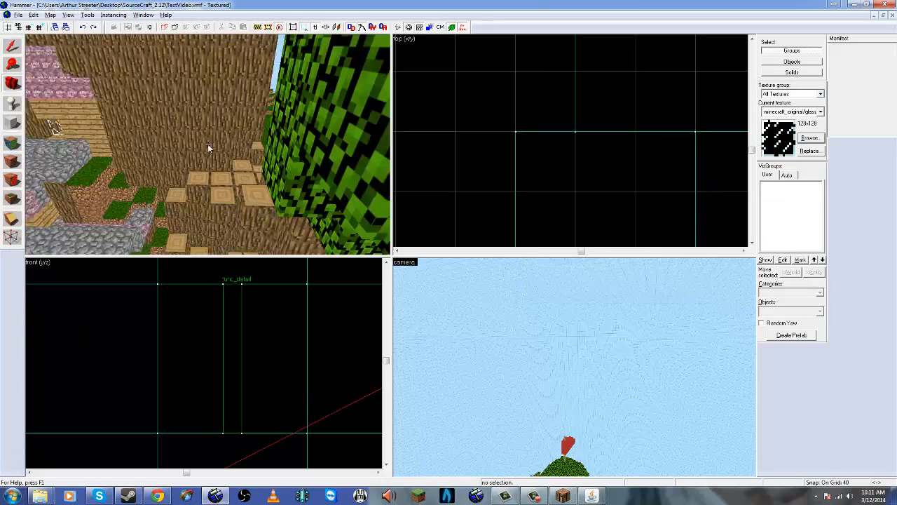
key(w)
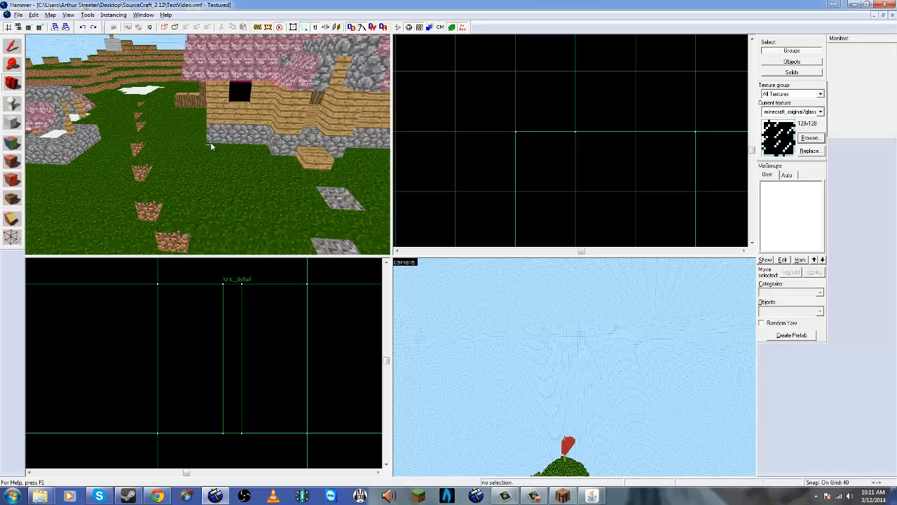
key(z)
click(236, 96)
key(shift+c)
drag(159, 171, 62, 176)
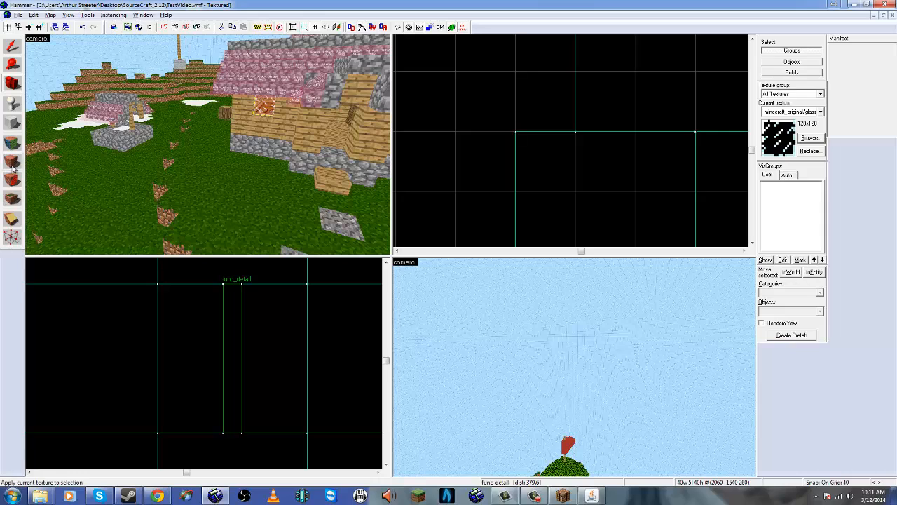
drag(209, 144, 227, 129)
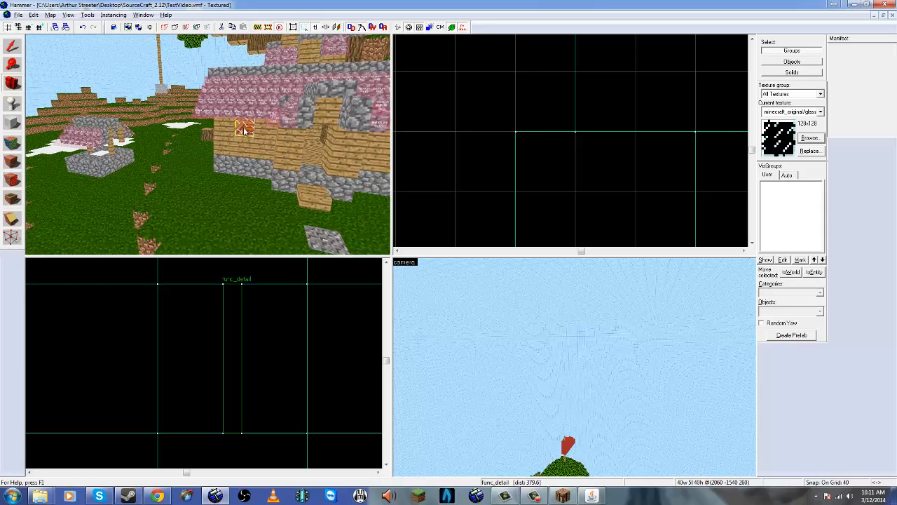
Step: Select the black window beside the chests inside the lower house and apply the current glass texture to it
key(z)
key(w)
key(w)
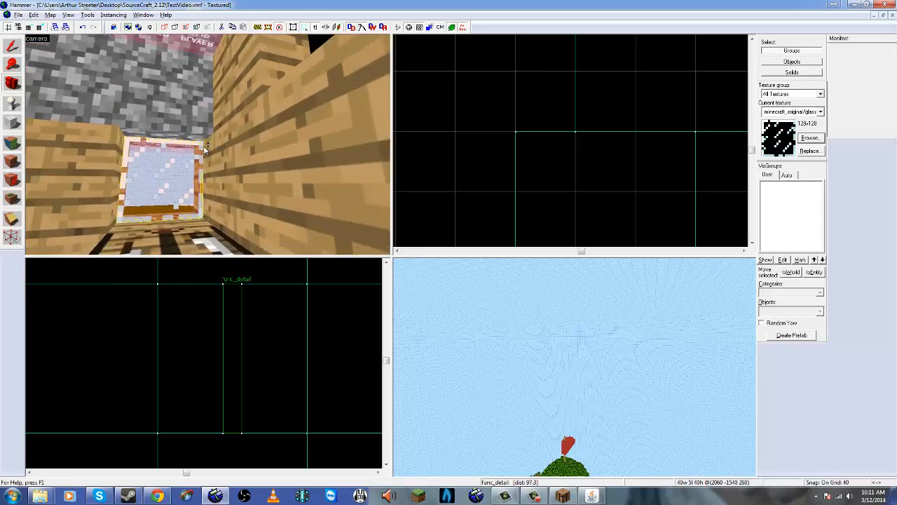
key(s)
key(w)
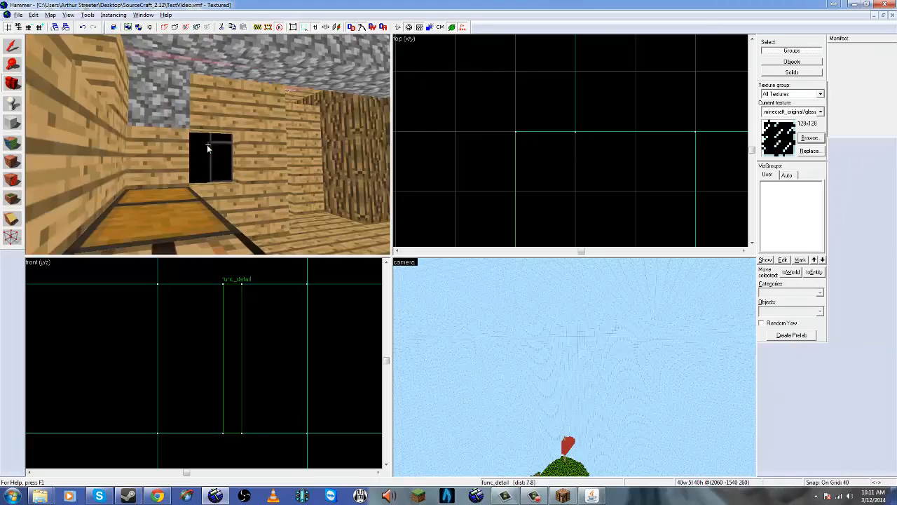
key(z)
key(shift+s)
click(218, 153)
click(13, 161)
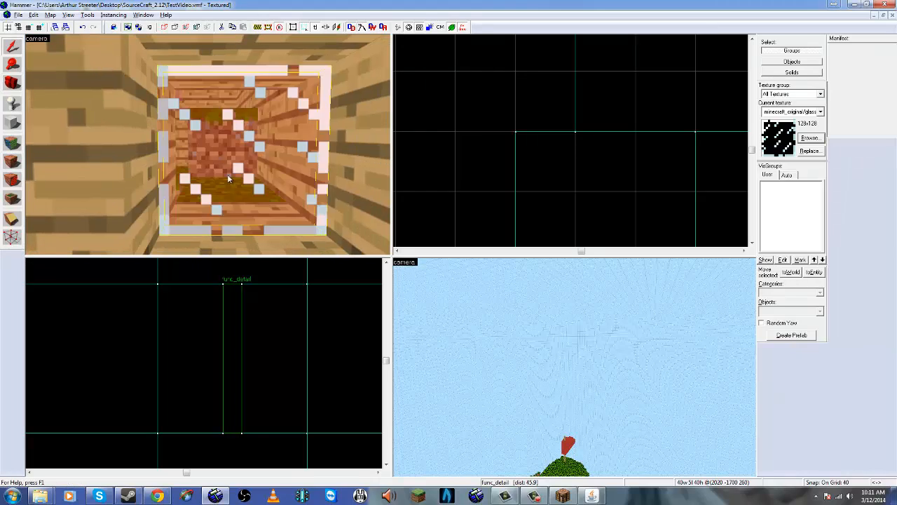
Step: Apply the current glass texture to the next black windows up in the tree house, including the tall two-block one
key(shift+c)
key(z)
key(s)
key(w)
key(w)
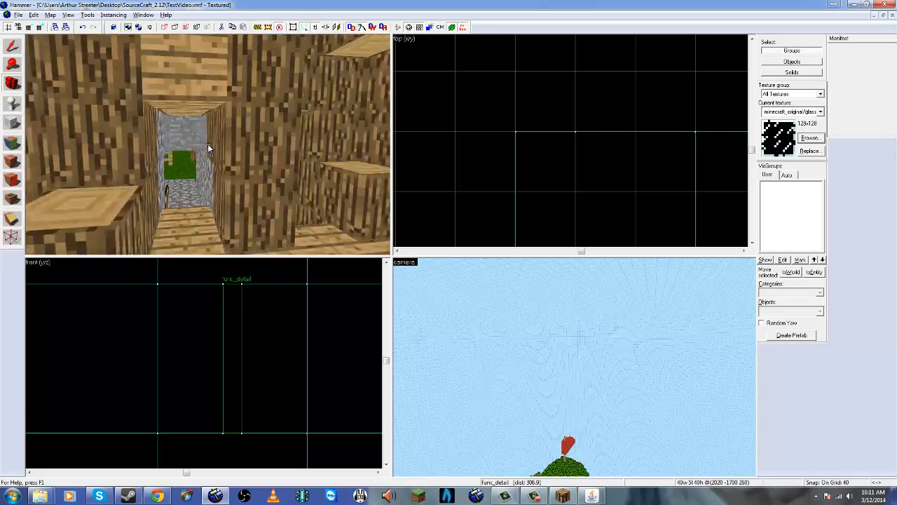
key(z)
key(shift+s)
click(212, 150)
click(13, 162)
key(z)
key(w)
key(z)
click(212, 150)
click(12, 162)
key(z)
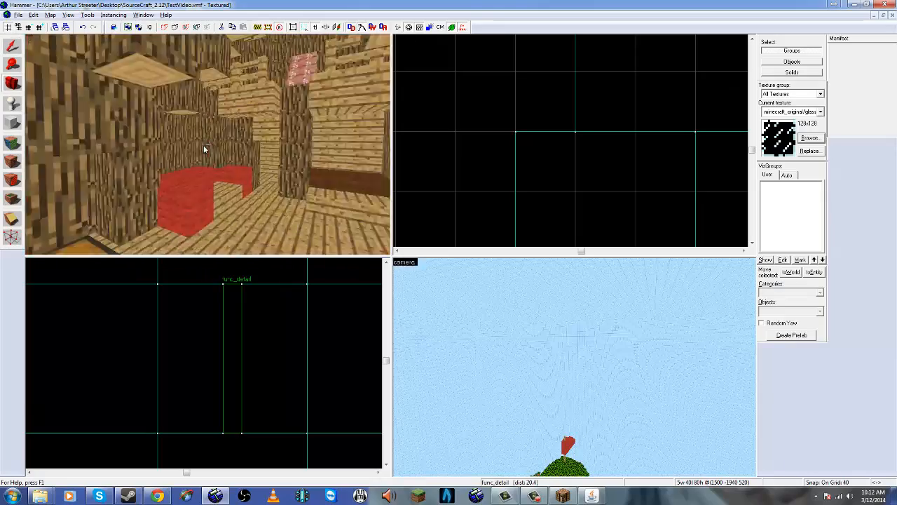
Step: Apply the current glass texture to the next single-block black window on the upper level of the tree house
click(13, 161)
key(z)
key(z)
click(206, 145)
key(z)
Step: Select the black window in the lower house's wooden end wall between the cobblestone roof edges and apply the glass texture
key(w)
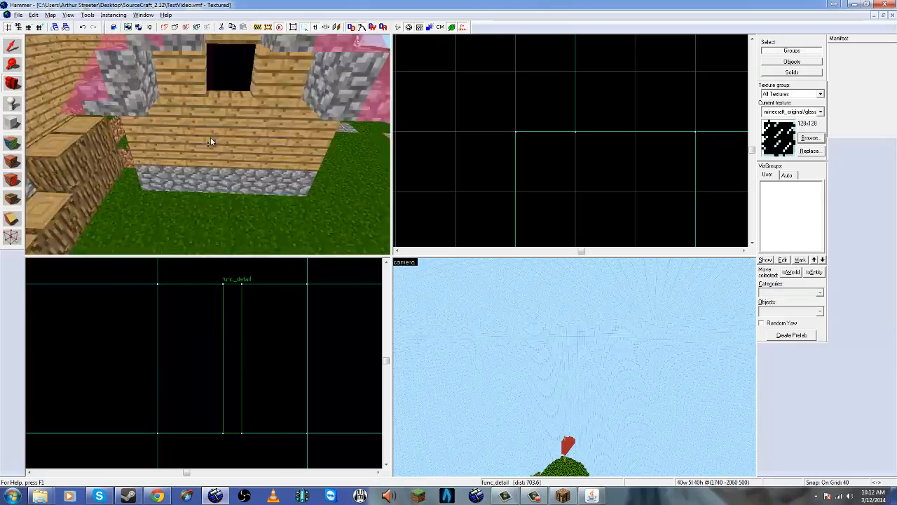
click(206, 145)
click(13, 162)
key(z)
key(w)
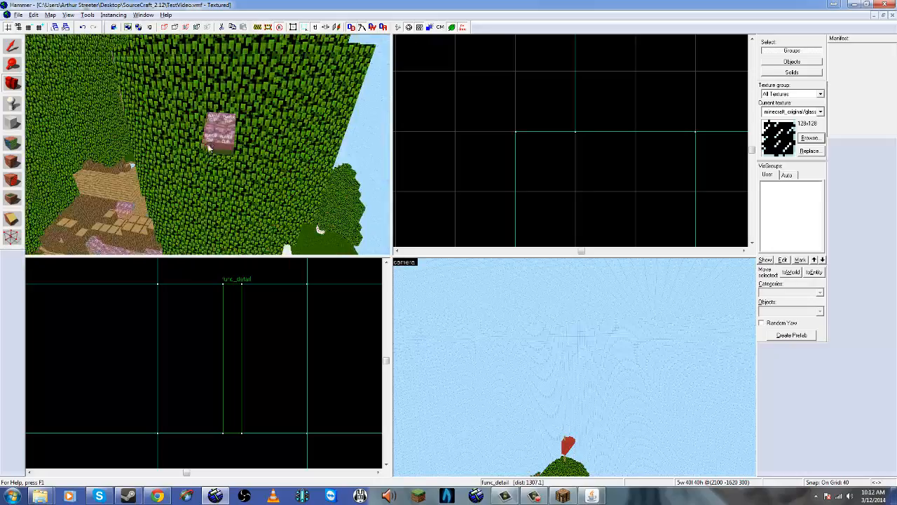
Step: Apply the minecraft_original/glass texture to the first two func_detail window panes in the tree's leaf canopy
key(z)
click(207, 146)
click(13, 162)
key(z)
key(z)
click(212, 156)
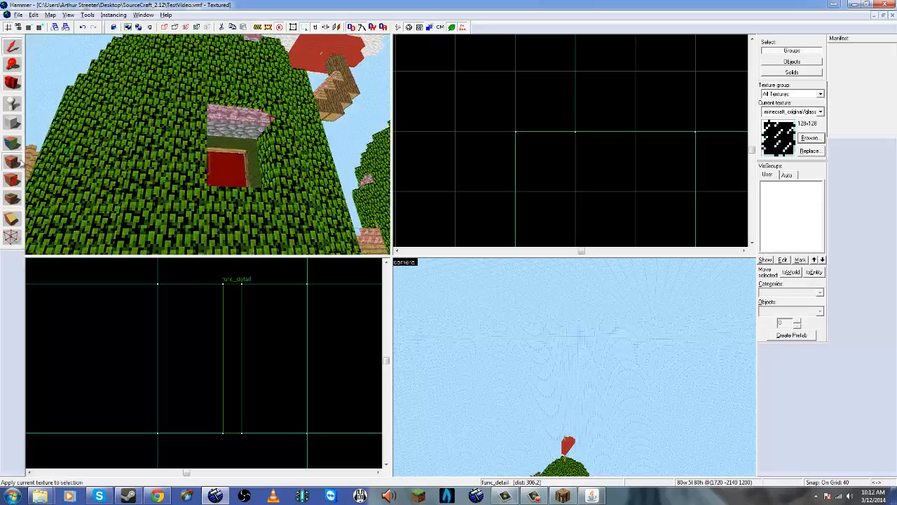
click(13, 161)
Step: Apply the same glass texture to two more func_detail window panes in the leaf canopy
key(z)
key(z)
click(210, 145)
click(13, 161)
key(z)
key(z)
click(211, 132)
click(12, 161)
Step: Apply the glass texture to the remaining func_detail window panes on the tall leaf domes
key(z)
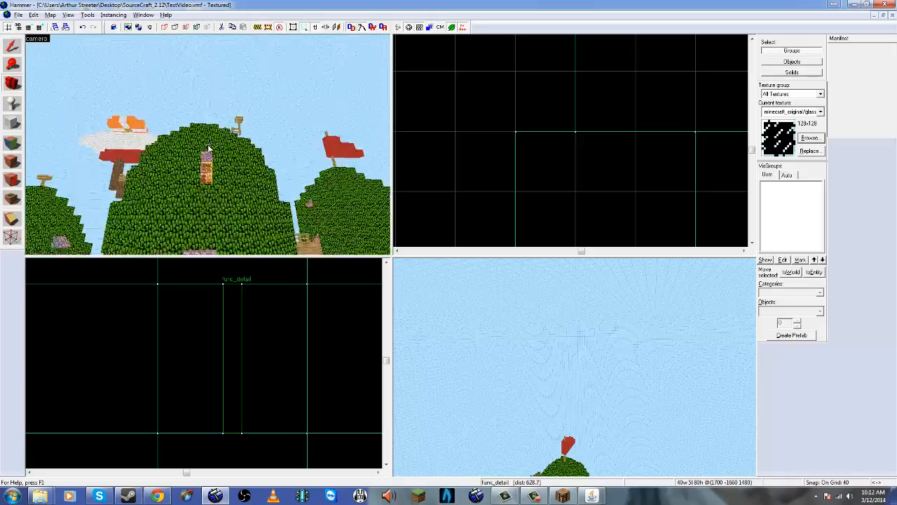
key(z)
click(170, 146)
click(13, 162)
key(z)
click(208, 146)
key(w)
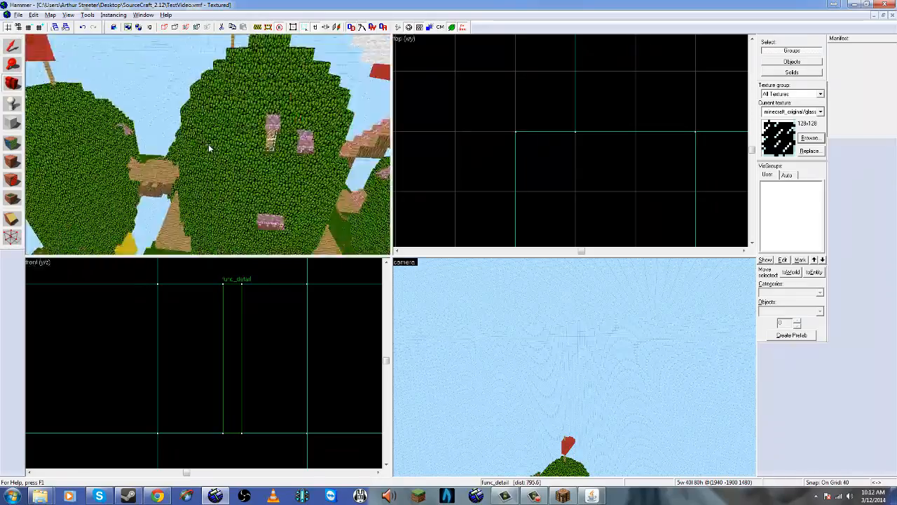
key(z)
click(212, 145)
click(13, 161)
Step: Inspect the trunk, the small houses around the tree's base and the plank entrance
key(z)
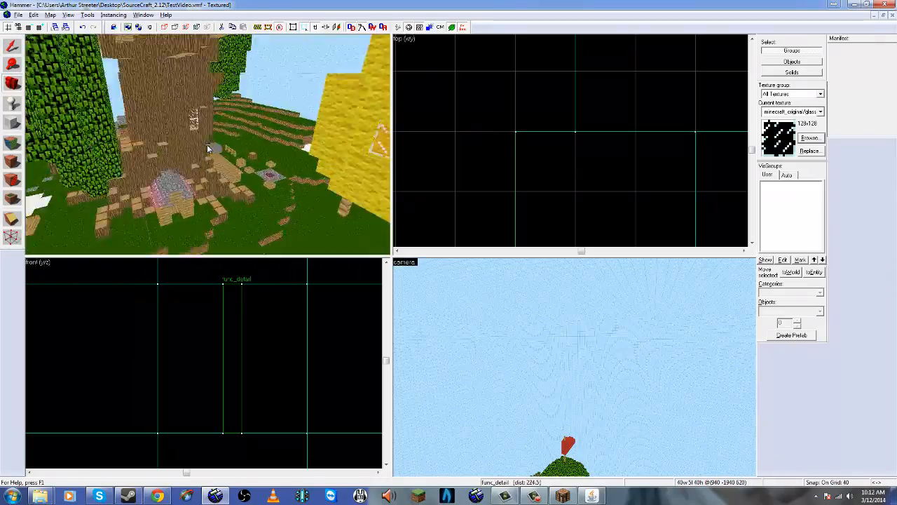
key(w)
key(s)
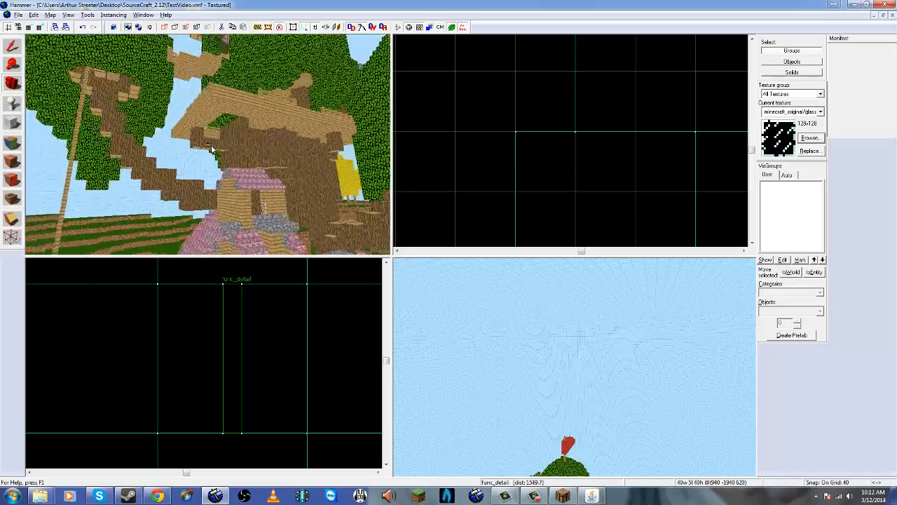
key(w)
key(w)
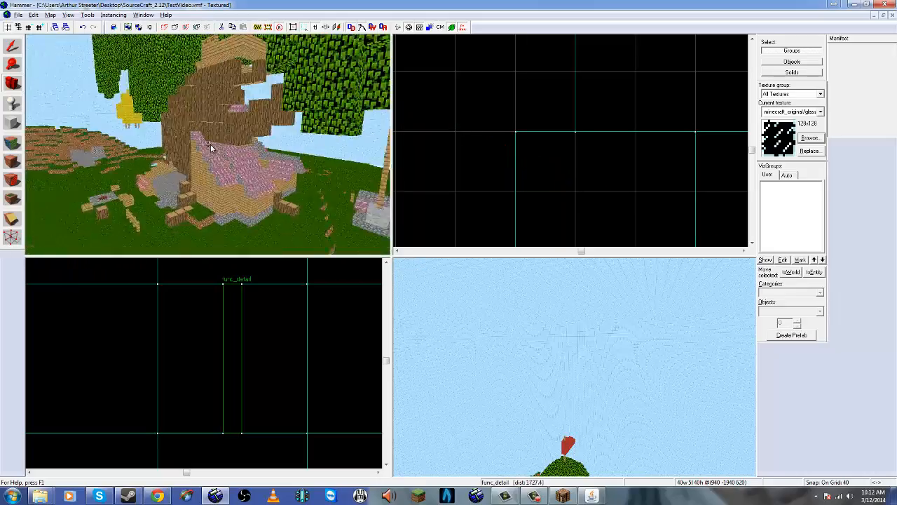
key(s)
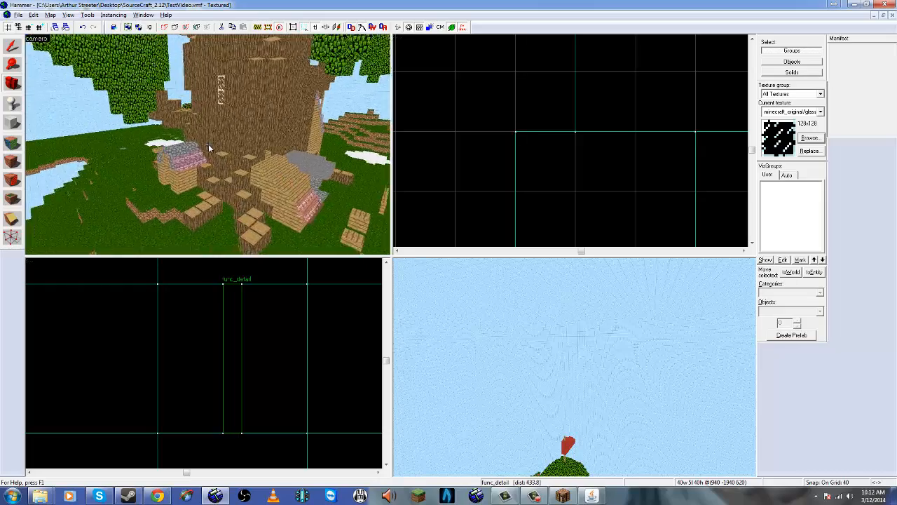
key(w)
key(d)
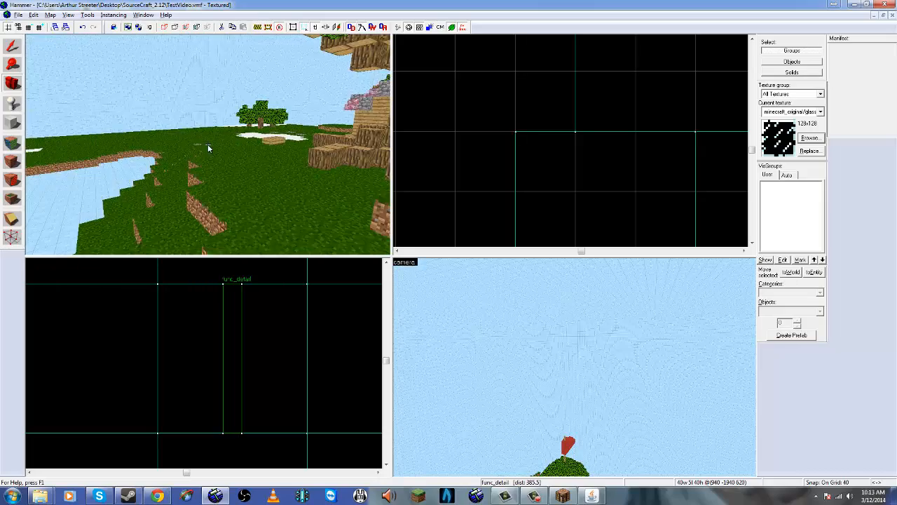
key(w)
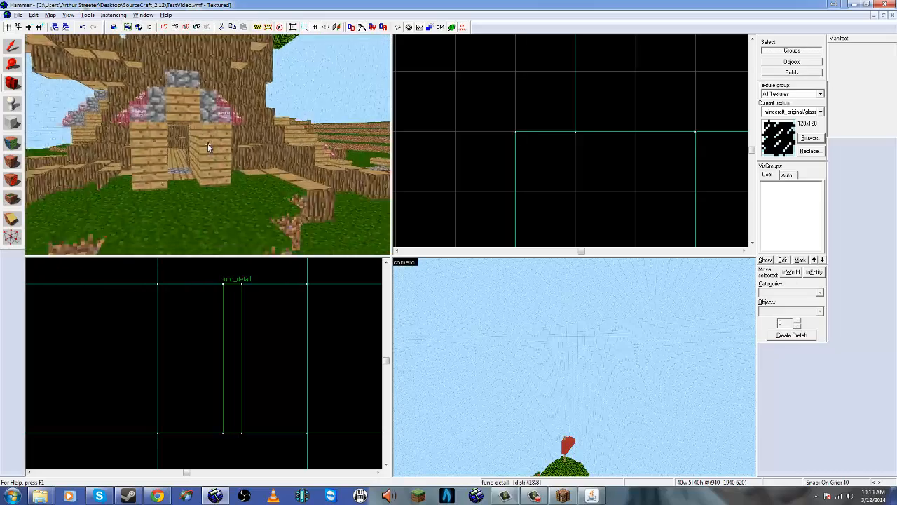
key(a)
key(z)
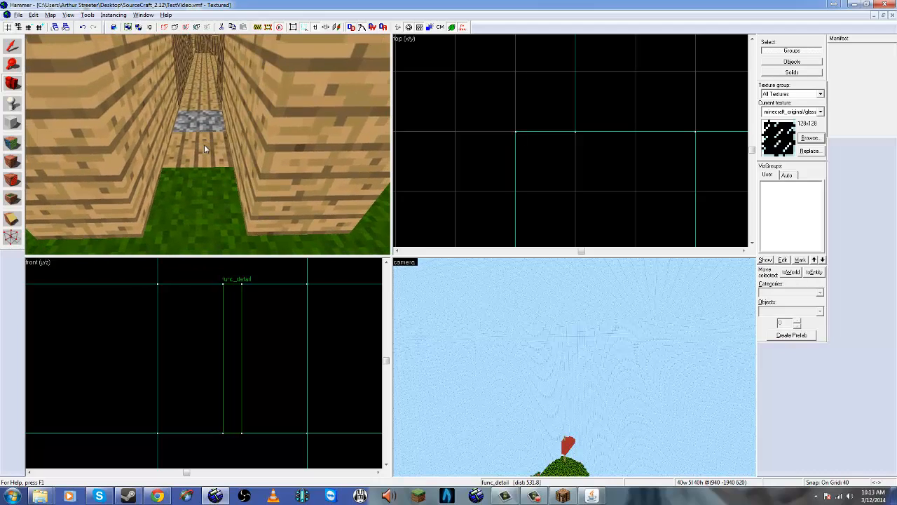
Step: Switch to Minecraft, resume the game and enter the plank house through its wooden door
click(562, 496)
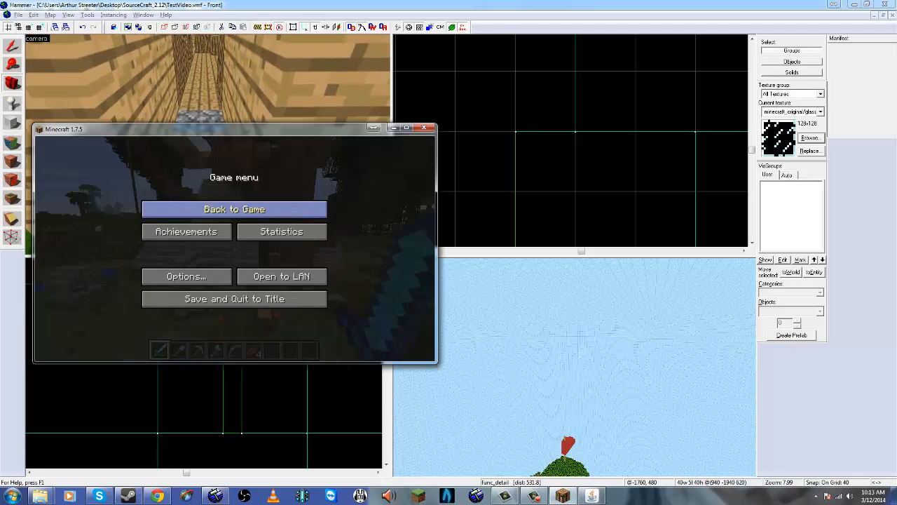
click(232, 208)
key(w)
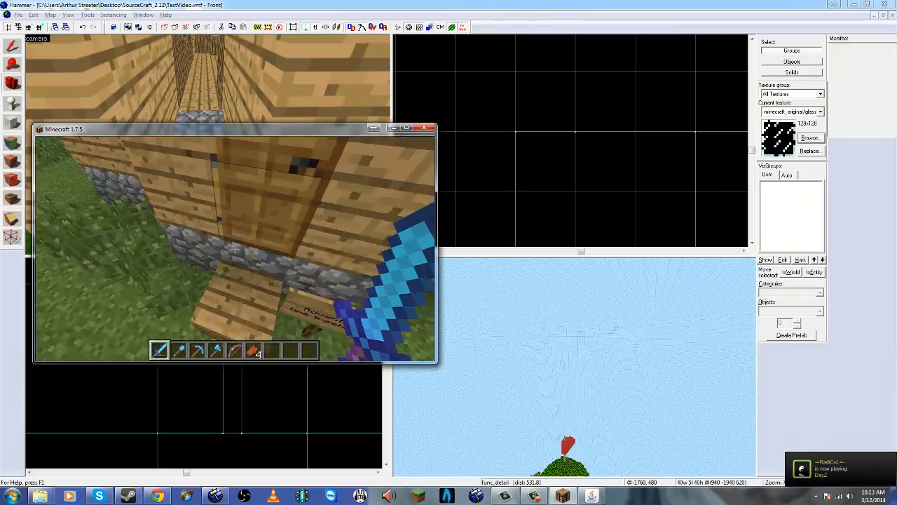
right_click(234, 248)
key(w)
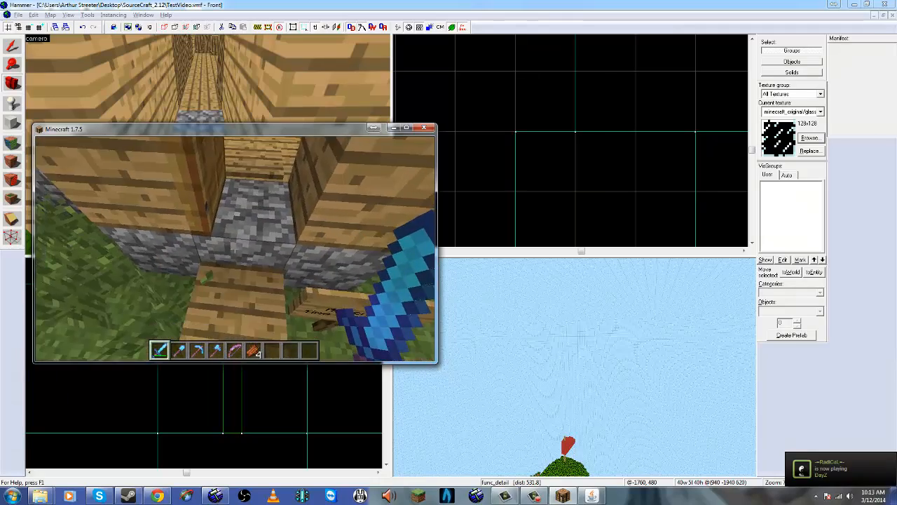
key(w)
key(s)
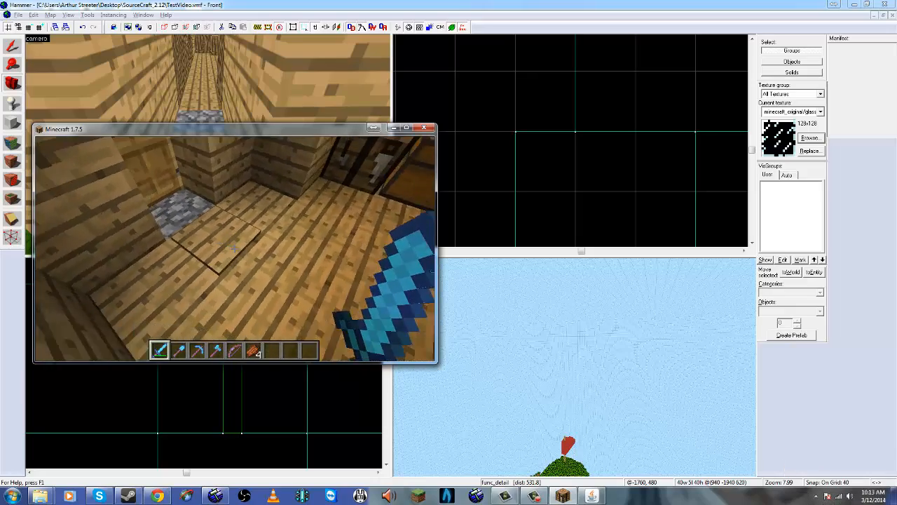
Step: Open and close the house's wooden door from inside and outside to examine how it sits in its frame
right_click(234, 248)
right_click(235, 249)
key(w)
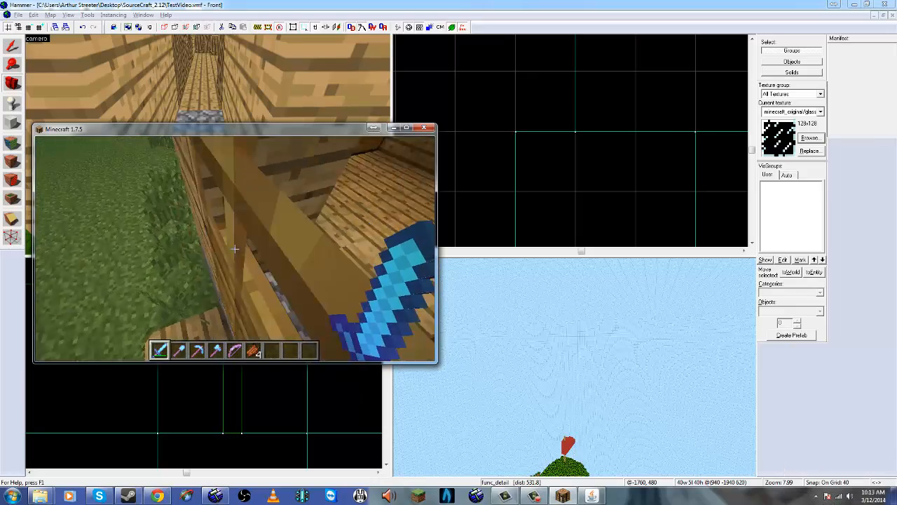
right_click(235, 249)
right_click(235, 249)
right_click(235, 248)
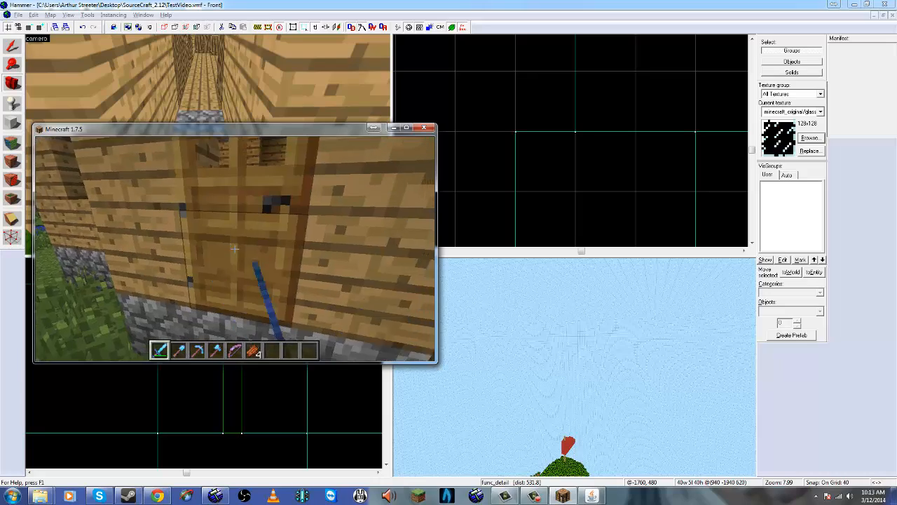
right_click(235, 248)
right_click(234, 248)
key(s)
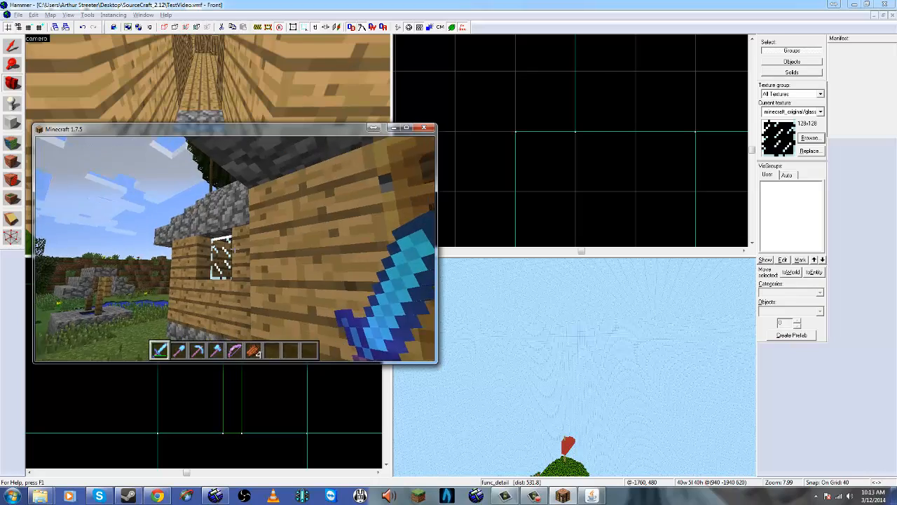
key(s)
right_click(234, 248)
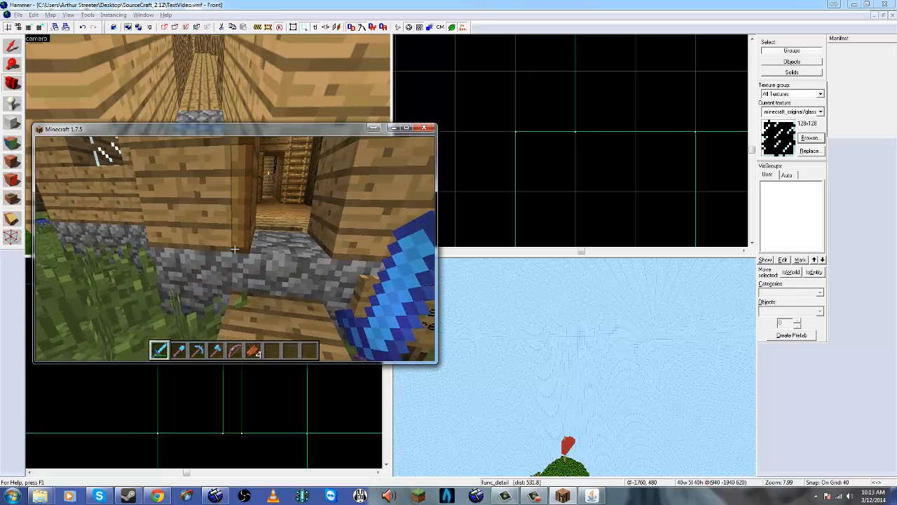
right_click(235, 248)
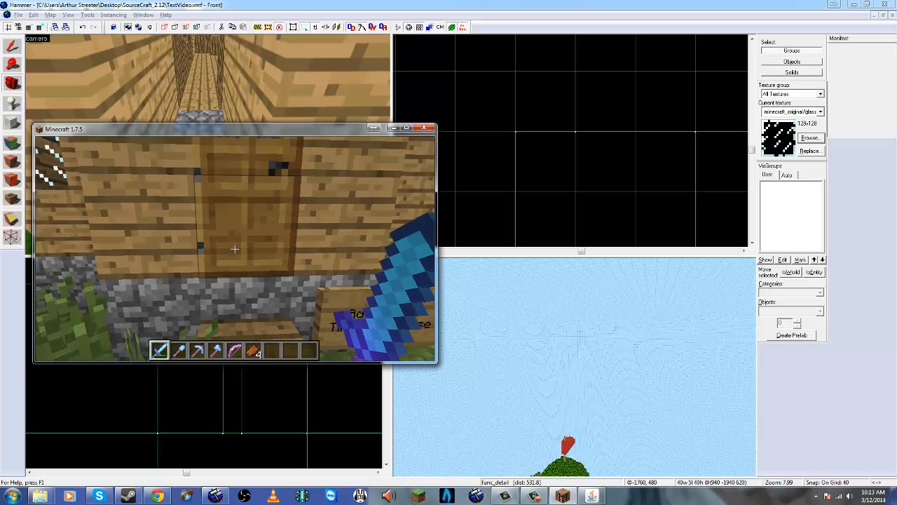
Step: Switch back to Hammer and examine the tree house entrance between its two plank walls
key(alt+Tab)
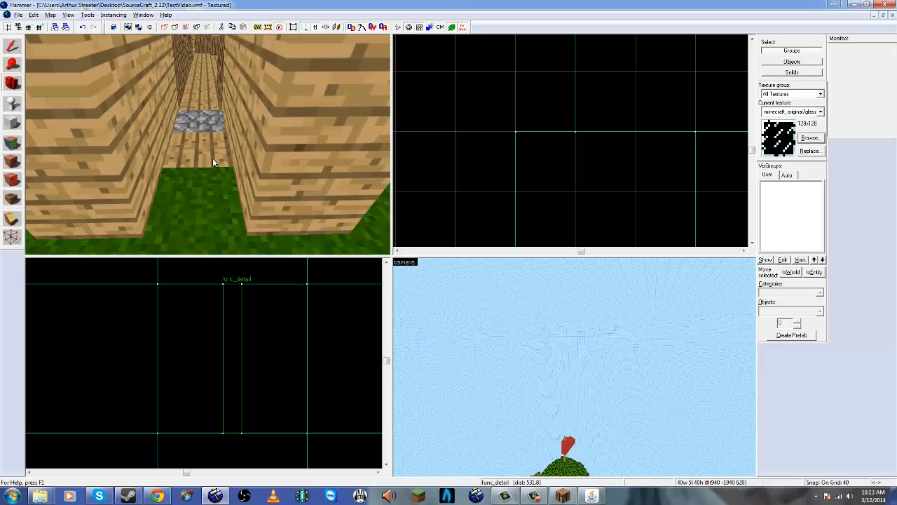
key(z)
key(s)
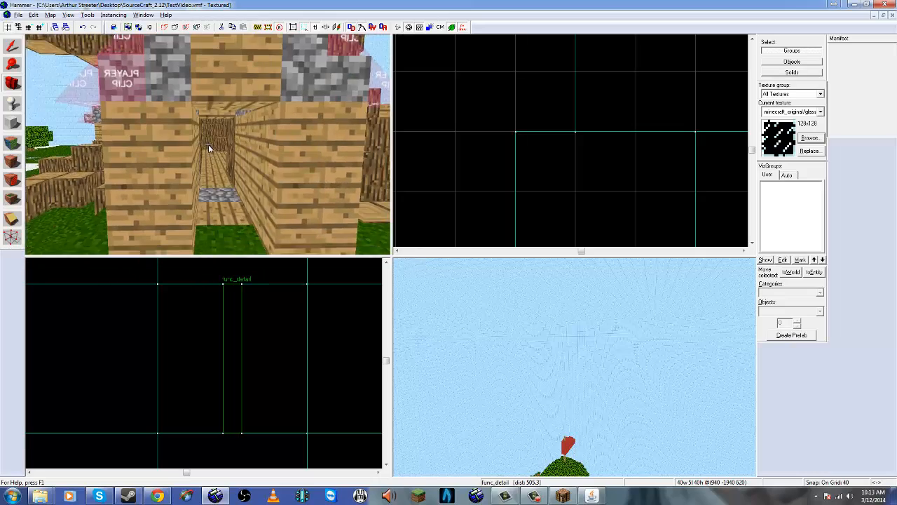
key(w)
key(s)
key(w)
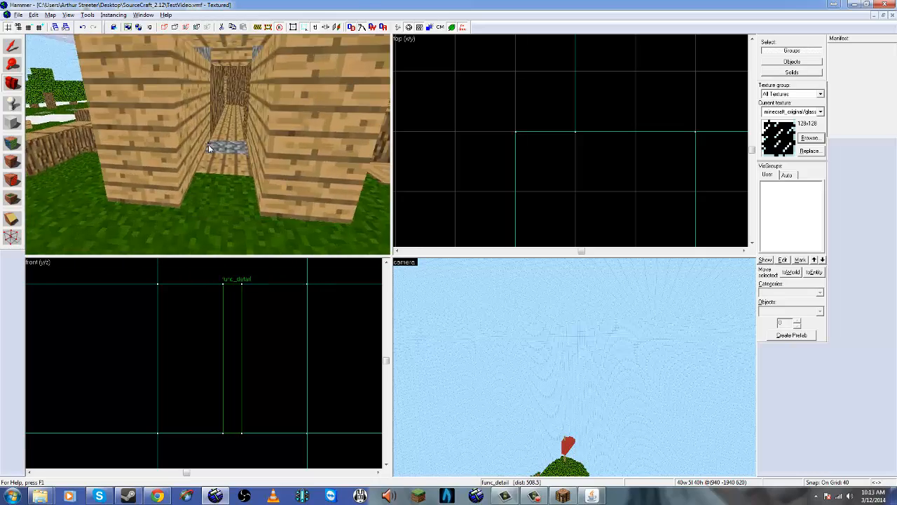
key(w)
key(z)
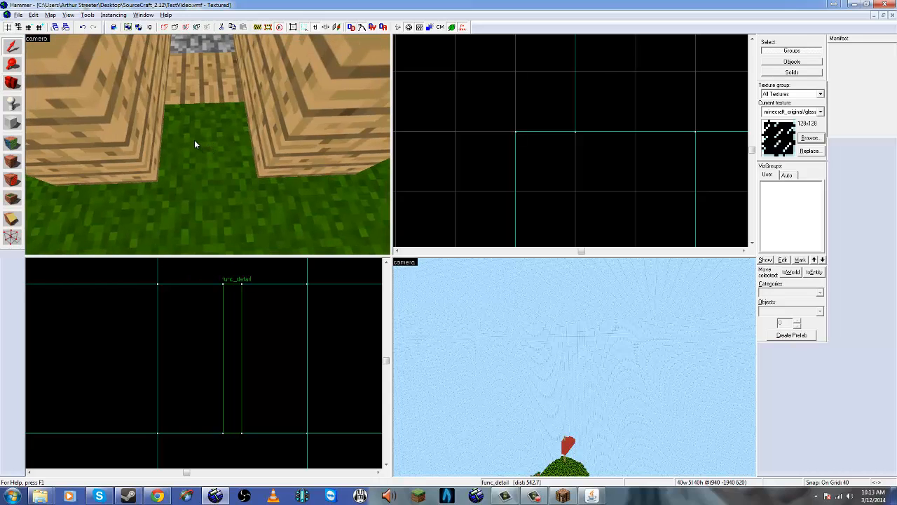
Step: Select the grass block on the doorway floor and locate it in the front view
scroll(247, 373, down, 5)
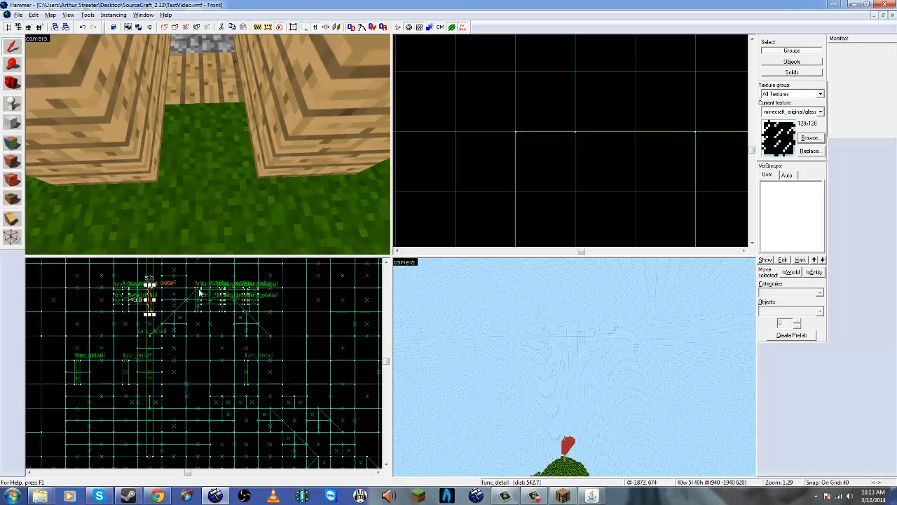
scroll(201, 293, down, 2)
click(225, 174)
scroll(245, 372, down, 4)
scroll(216, 434, up, 4)
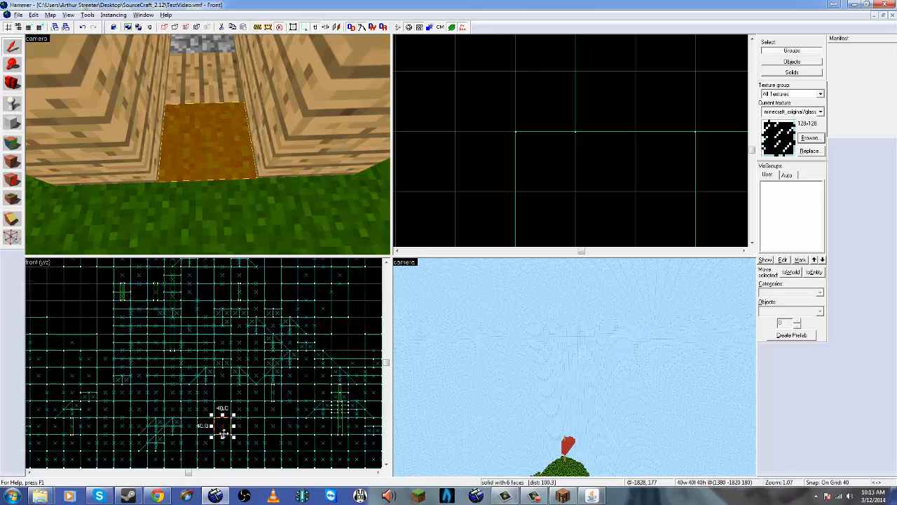
scroll(222, 433, up, 6)
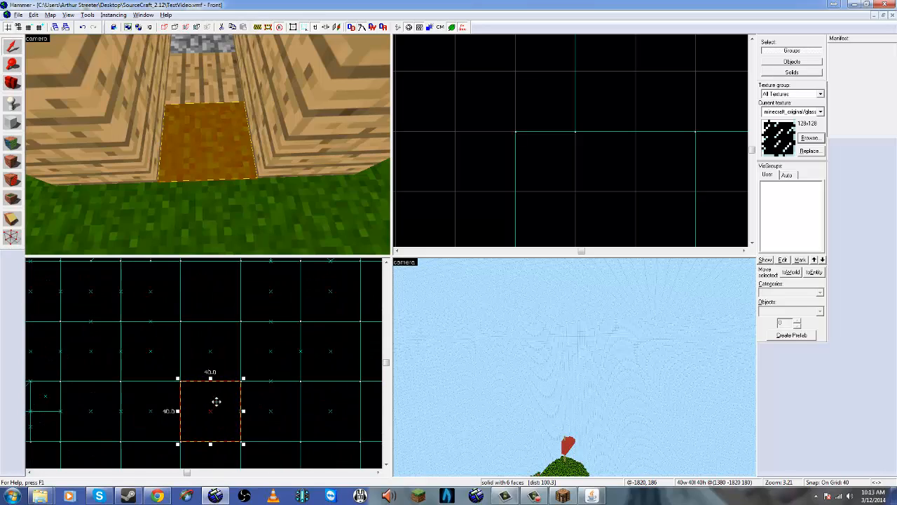
scroll(217, 345, down, 12)
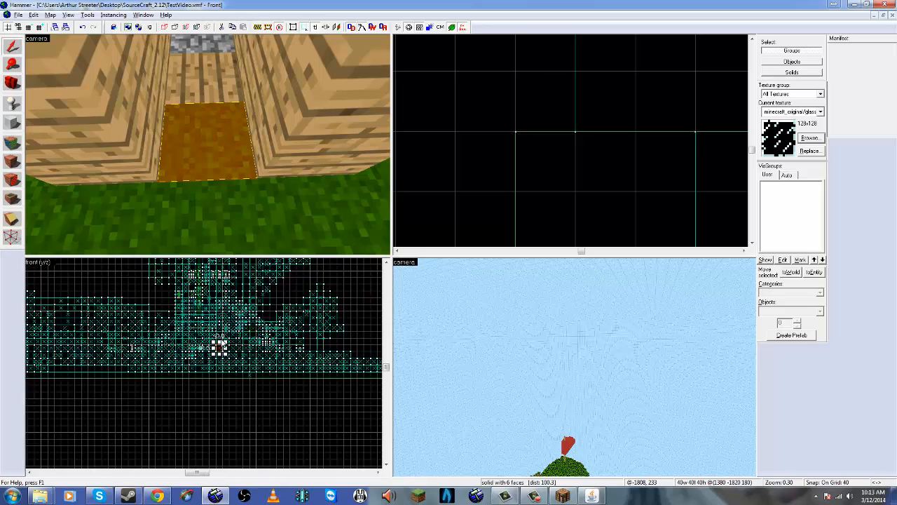
scroll(219, 343, up, 9)
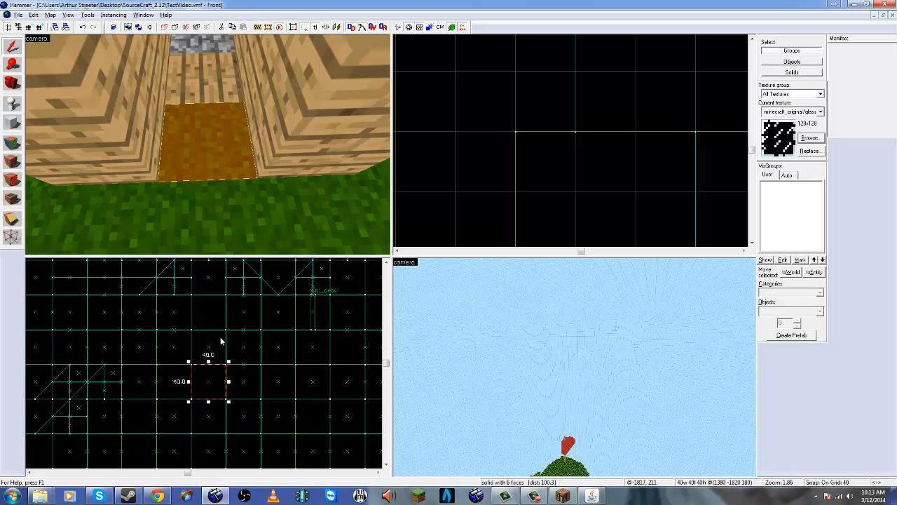
scroll(199, 388, down, 2)
scroll(204, 317, up, 4)
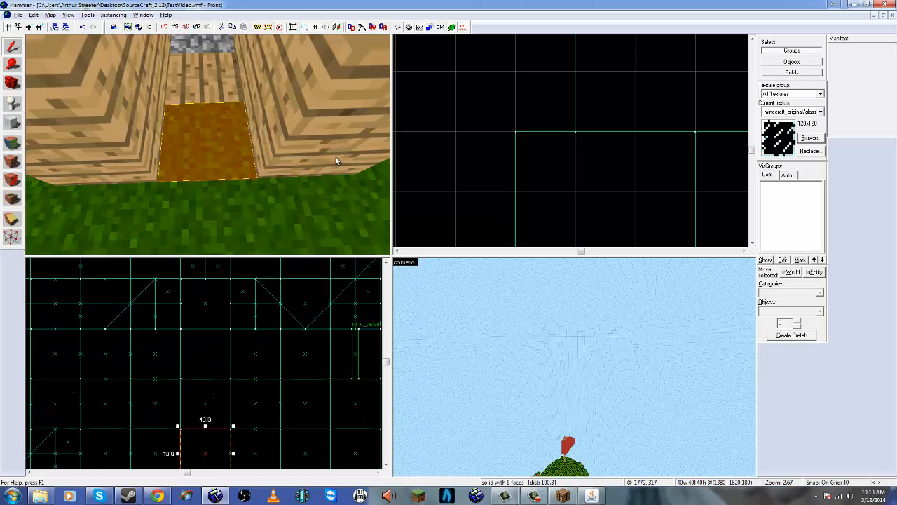
Step: Select the plank wall block on the doorway's right side and locate it in the top view
click(338, 94)
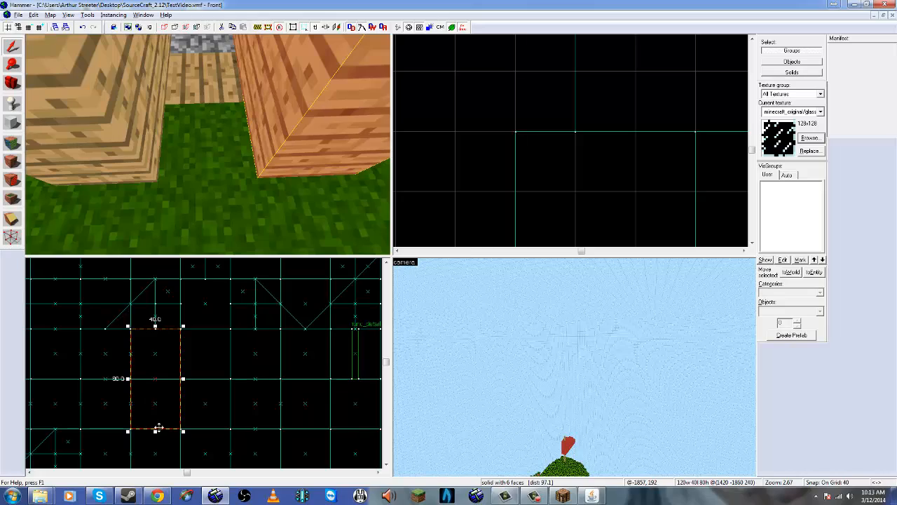
scroll(440, 171, down, 10)
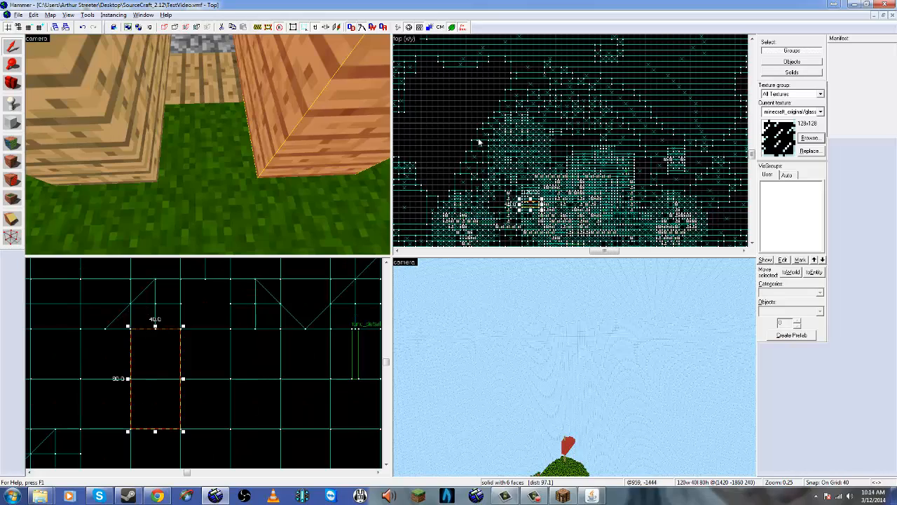
scroll(516, 219, up, 3)
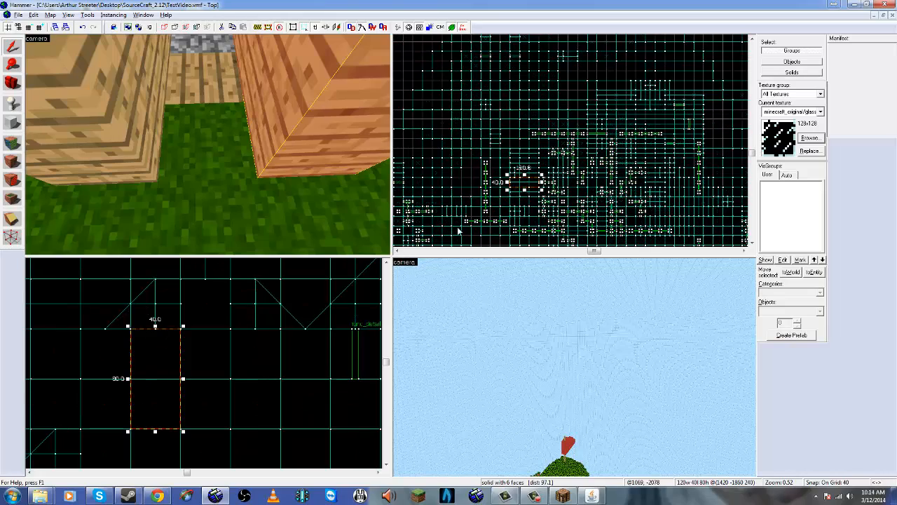
scroll(525, 188, up, 2)
scroll(525, 188, up, 5)
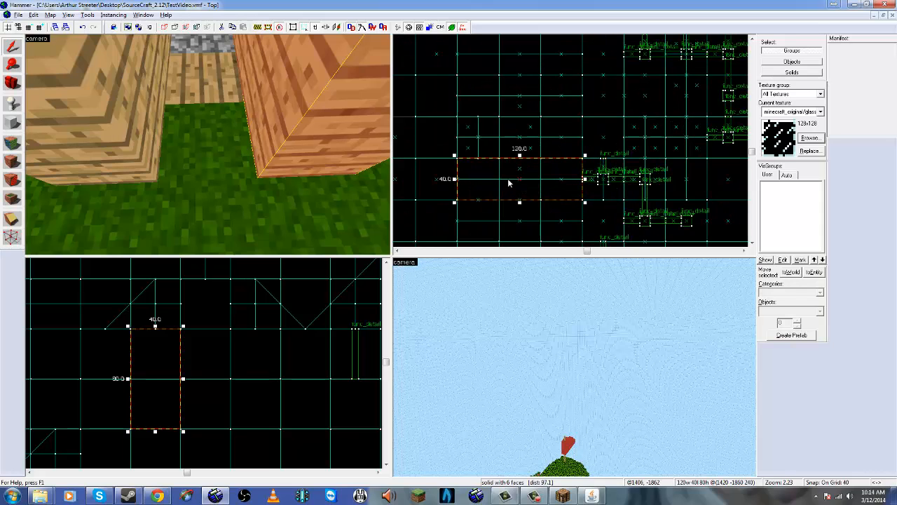
Step: Check the doorway's grass block in the top view, and select the plank wall blocks on both sides together
click(184, 131)
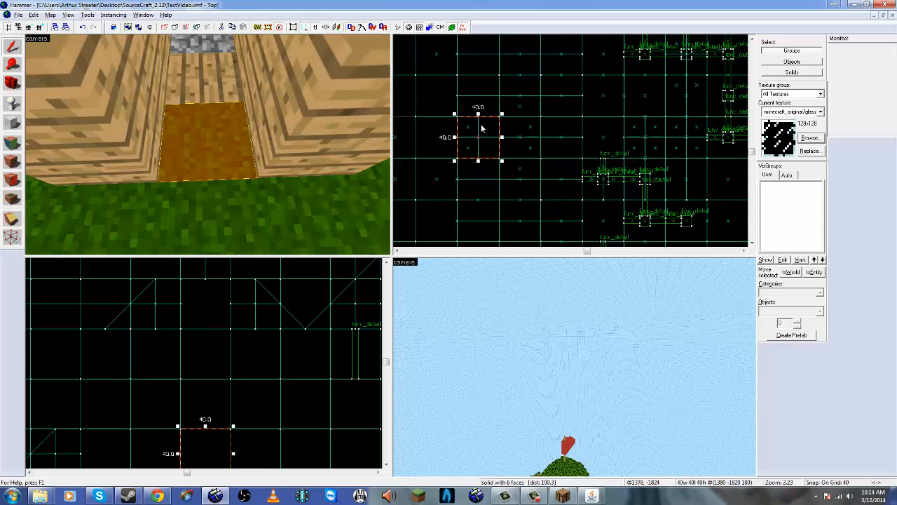
click(86, 122)
ctrl+click(329, 123)
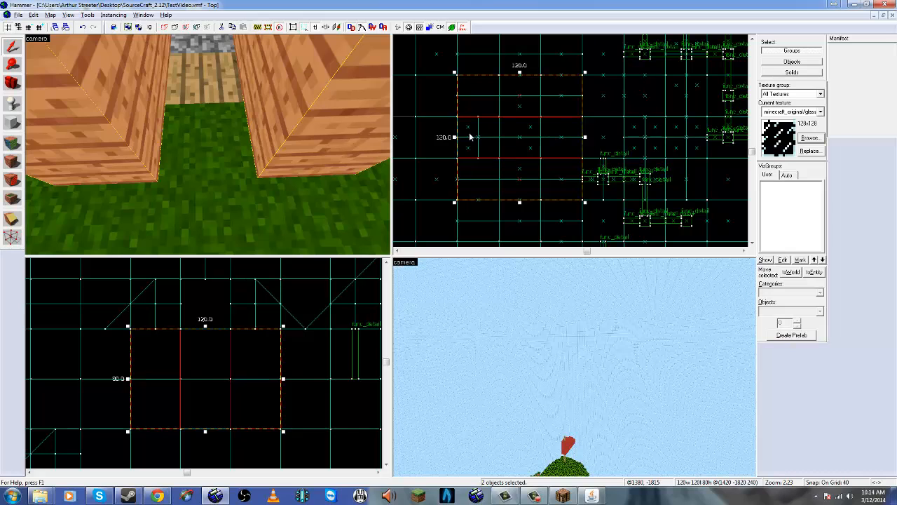
Step: Examine the entrance between the two selected plank walls in the 3D view, from above, up close and from the front
key(z)
key(s)
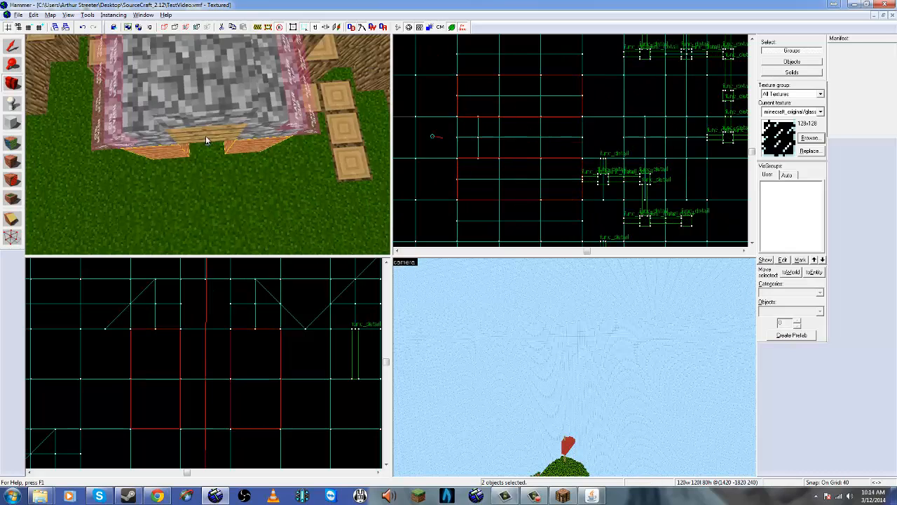
key(w)
key(z)
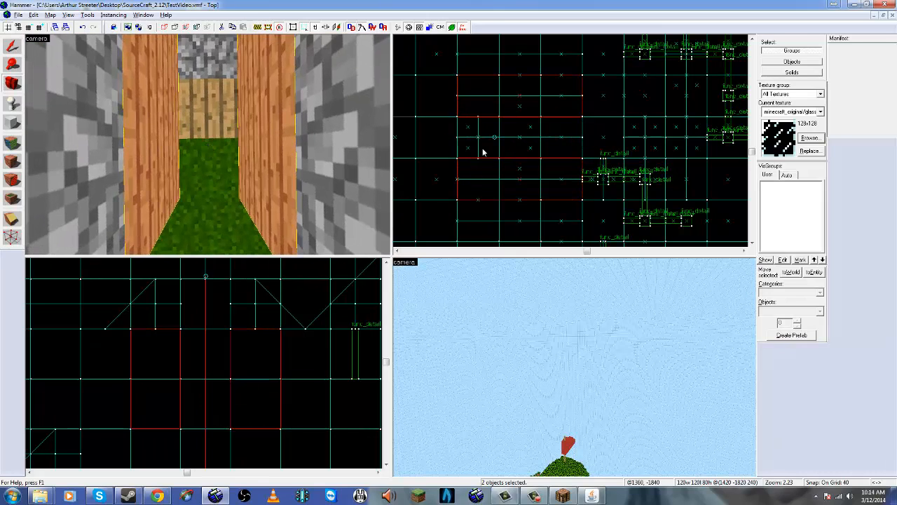
key(z)
key(s)
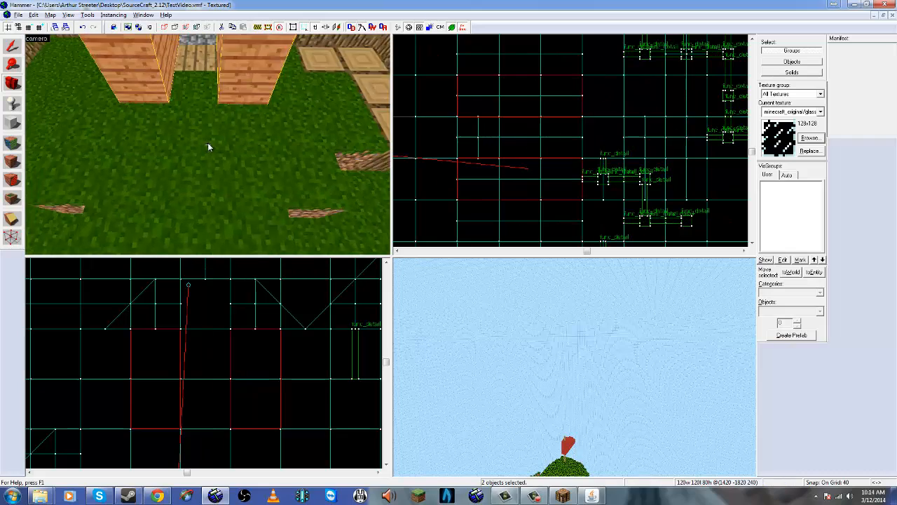
key(z)
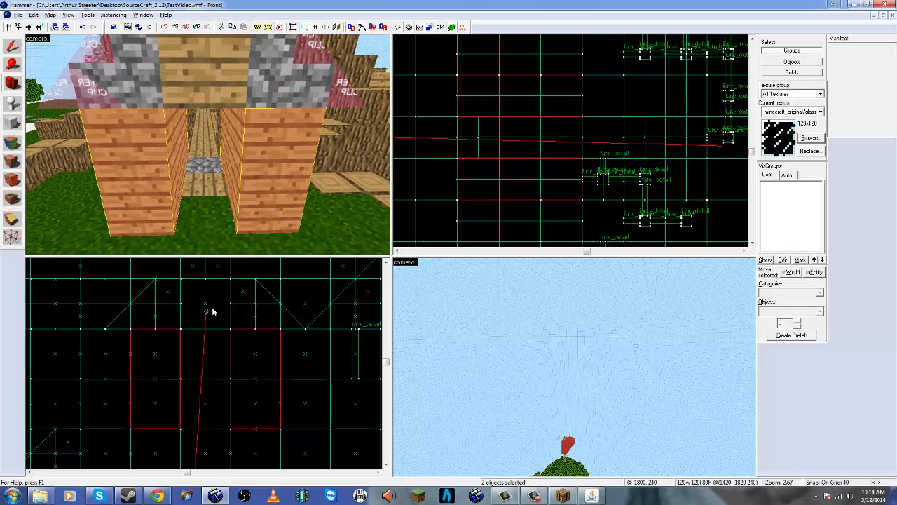
key(z)
key(w)
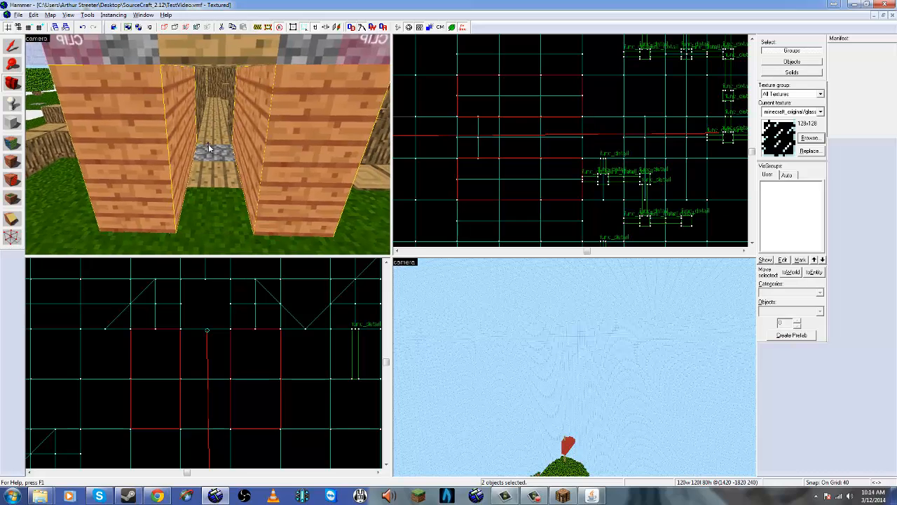
key(z)
Step: Place a 40 × 40 × 40 grass block in the doorway between the plank walls and align it with the wall edges
click(11, 123)
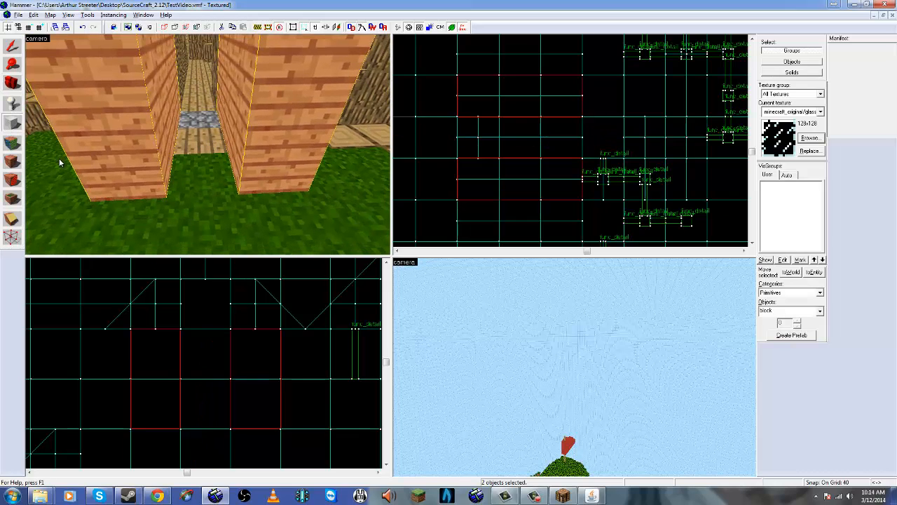
click(279, 163)
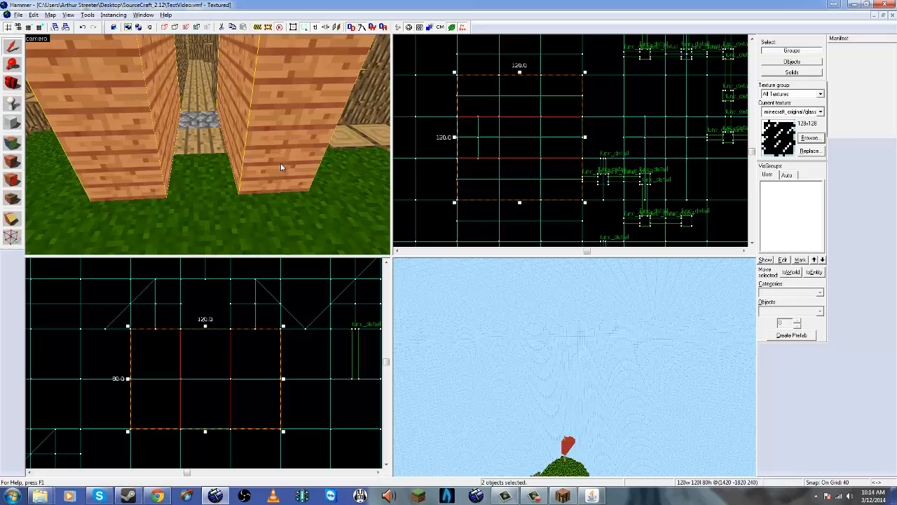
click(215, 176)
key(Return)
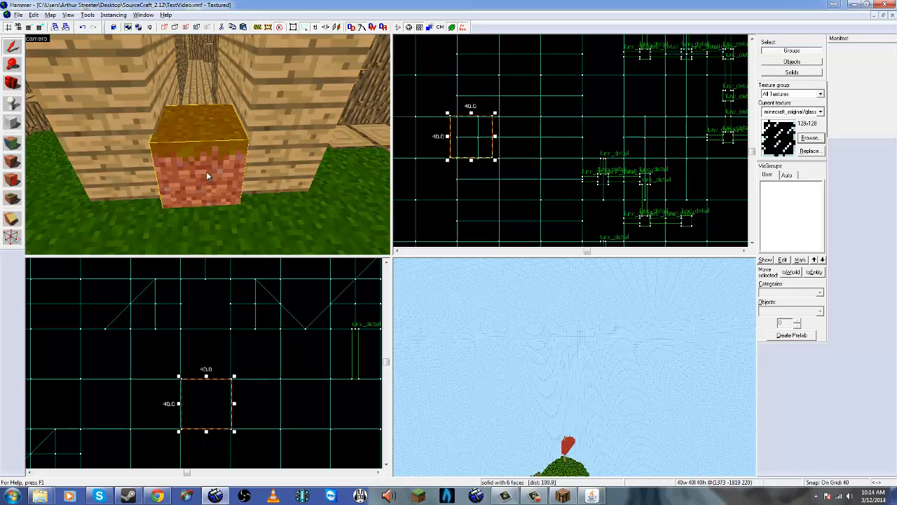
scroll(463, 133, up, 5)
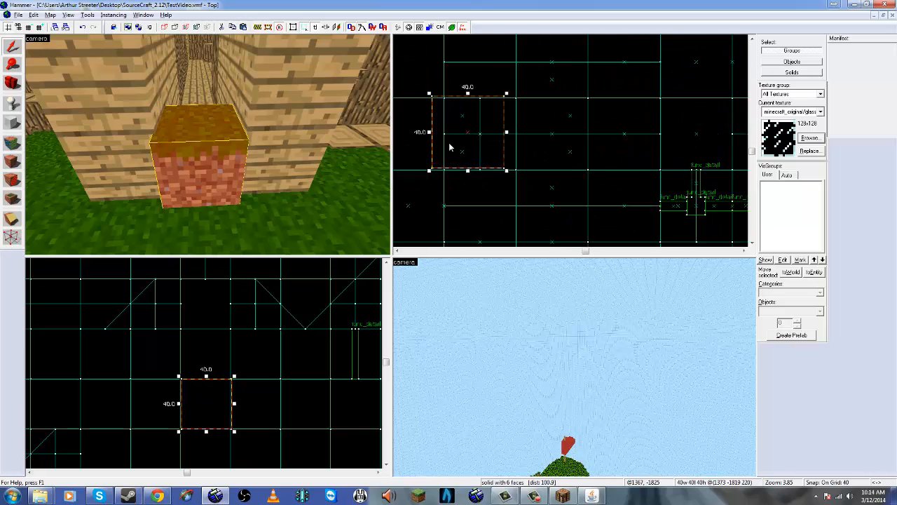
scroll(457, 130, up, 2)
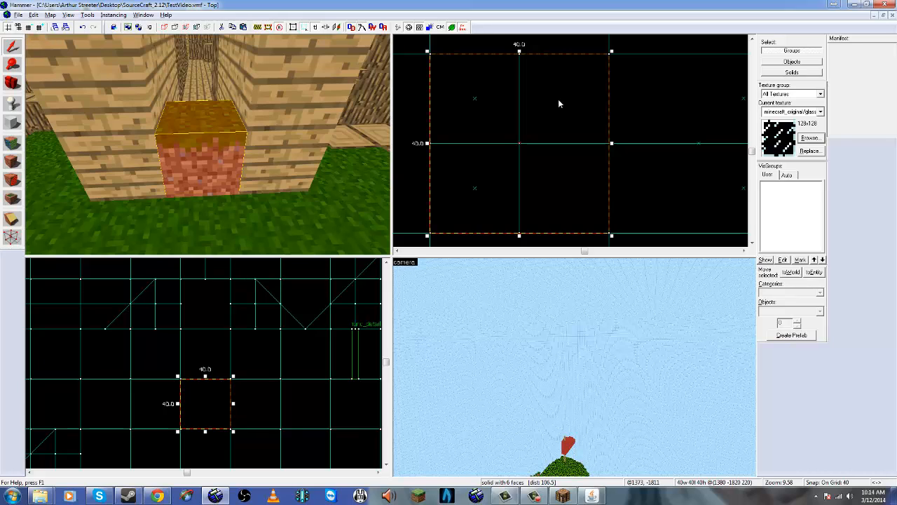
Step: Reduce the grid snap to 5 and thin the doorway block to 5 units in the top view
drag(612, 144, 507, 144)
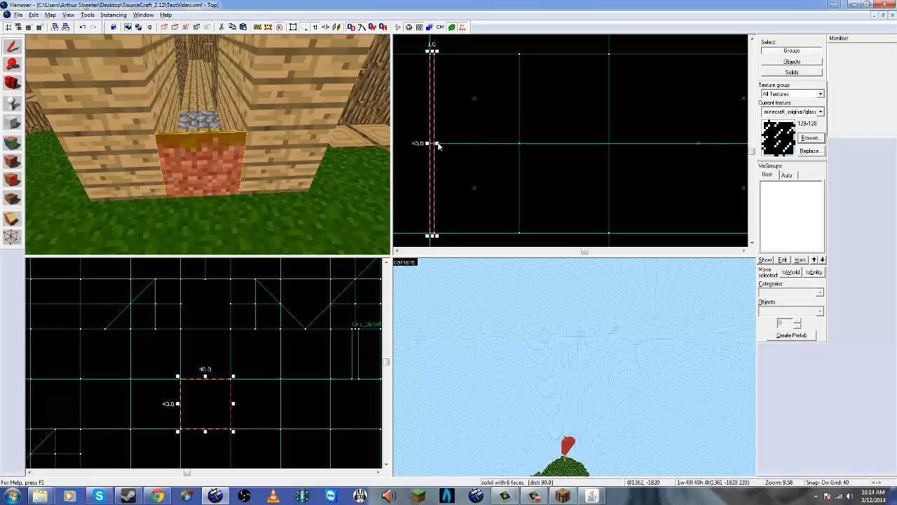
drag(437, 144, 536, 142)
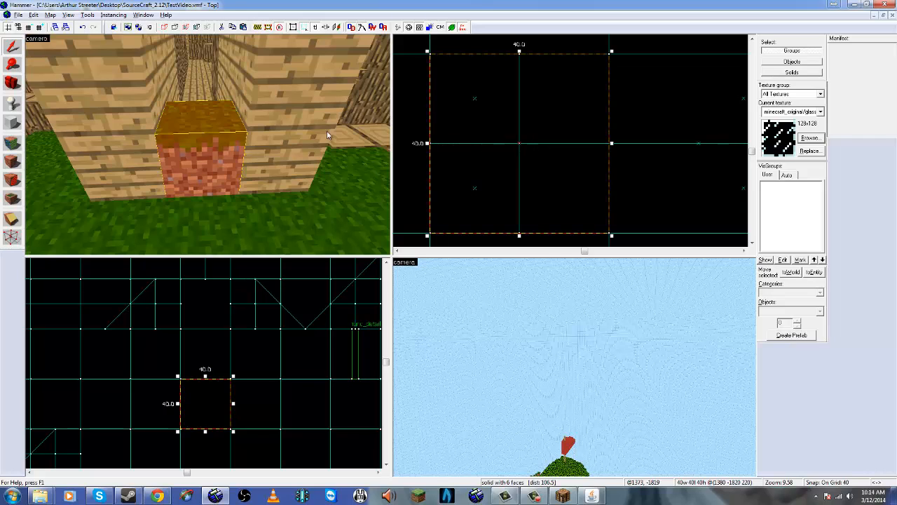
click(40, 28)
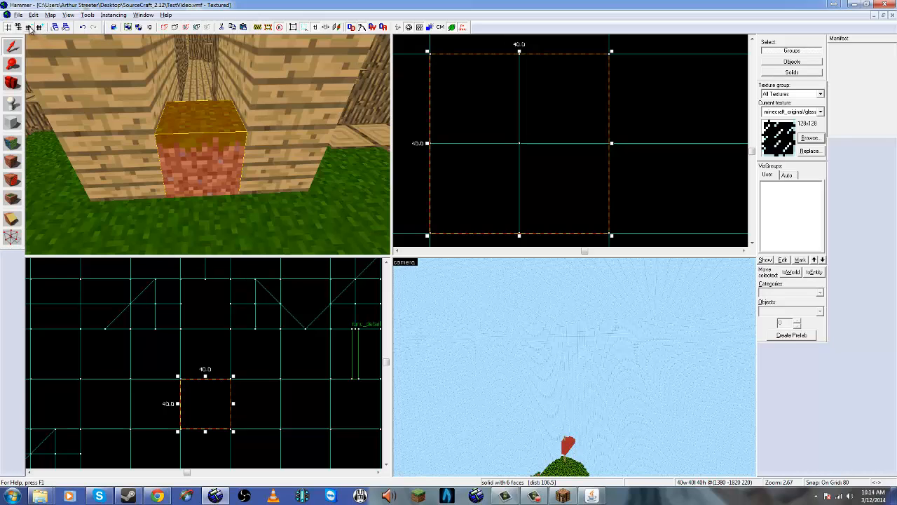
click(29, 27)
click(29, 26)
click(29, 27)
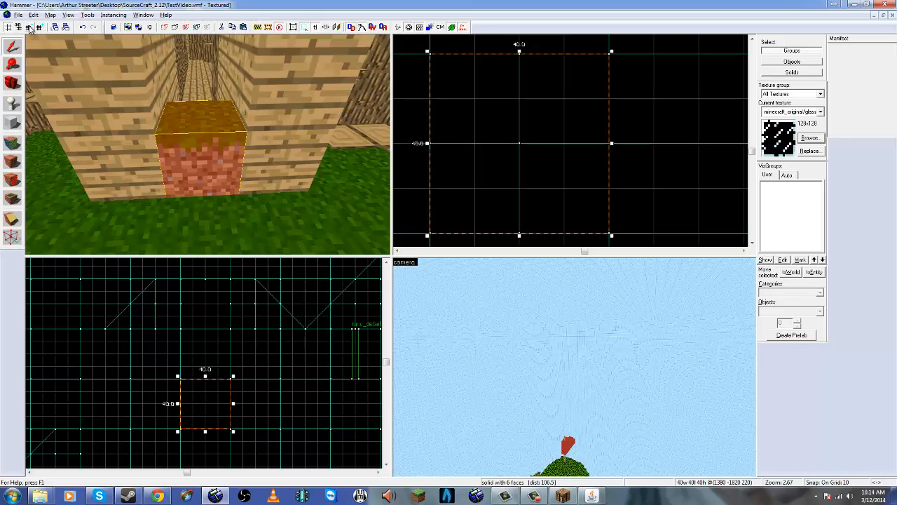
click(30, 26)
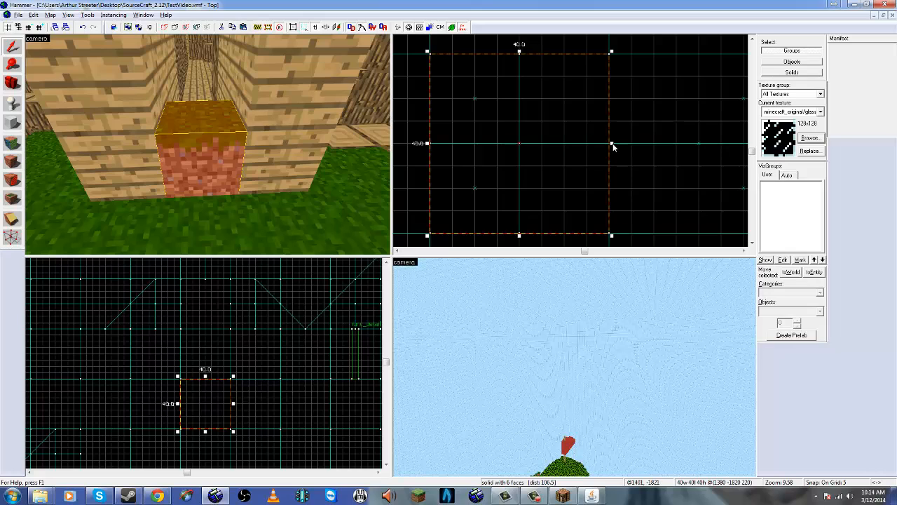
drag(612, 145, 451, 148)
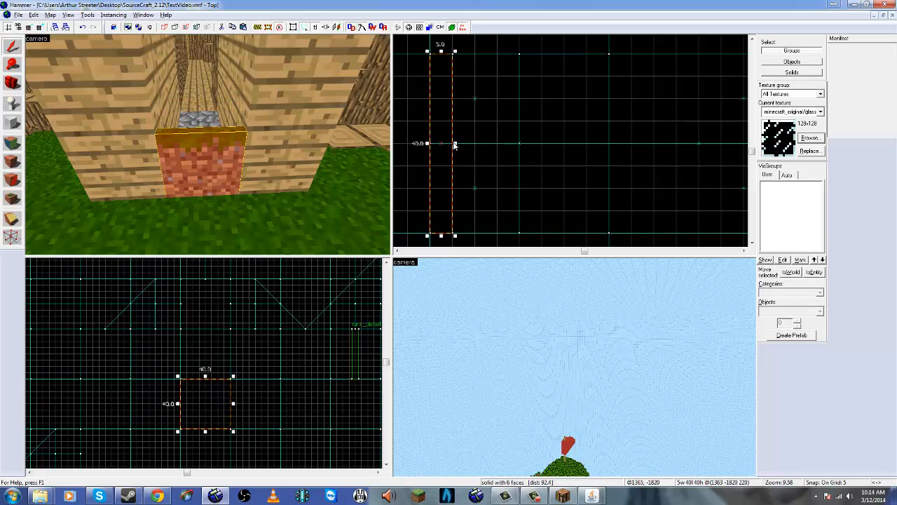
Step: Stretch the thin doorway block upward to a height of 80 units in the front view
scroll(415, 120, up, 2)
scroll(438, 116, down, 2)
scroll(441, 112, down, 1)
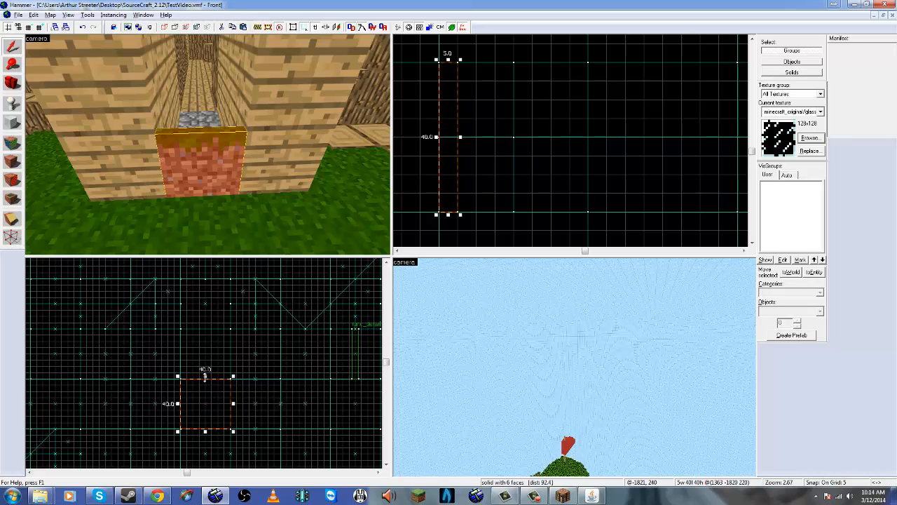
drag(204, 376, 206, 324)
scroll(206, 324, up, 2)
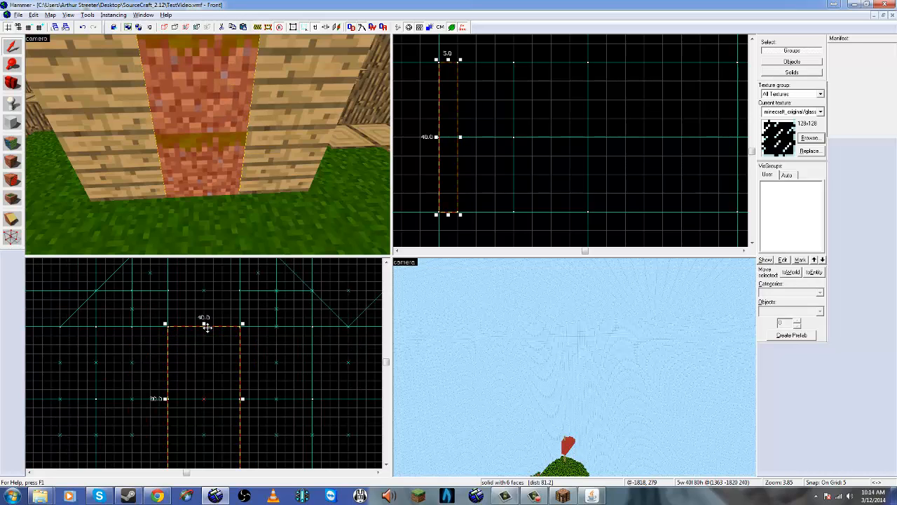
scroll(208, 291, down, 1)
key(space)
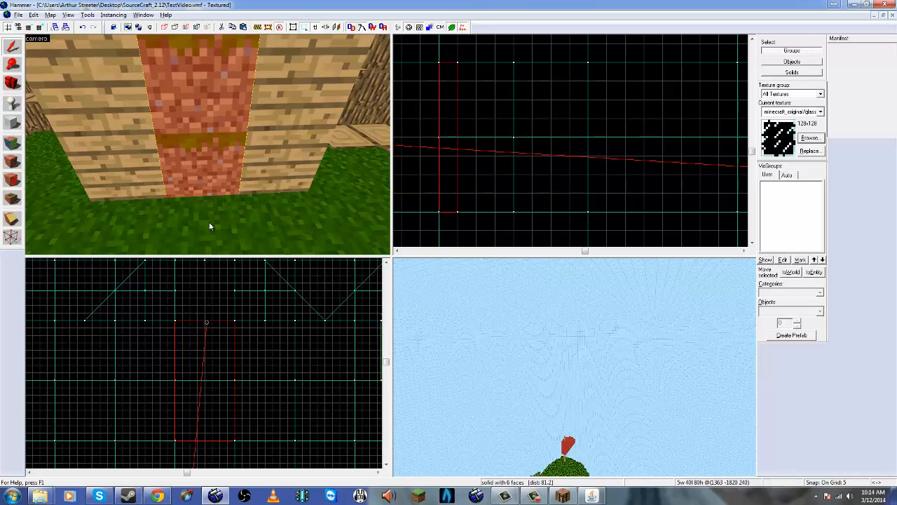
drag(209, 222, 209, 143)
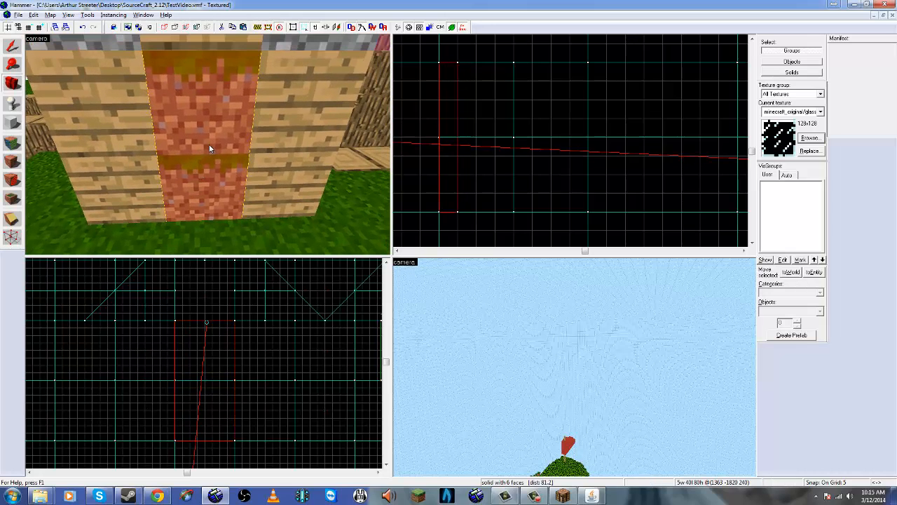
Step: Open the doorway block's faces for texture editing and bring up the texture browser
click(13, 144)
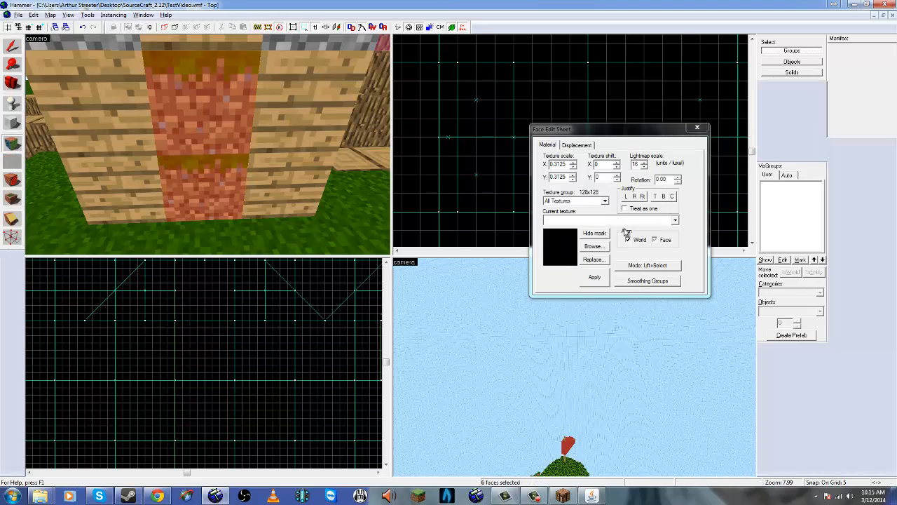
click(603, 222)
click(603, 241)
click(645, 247)
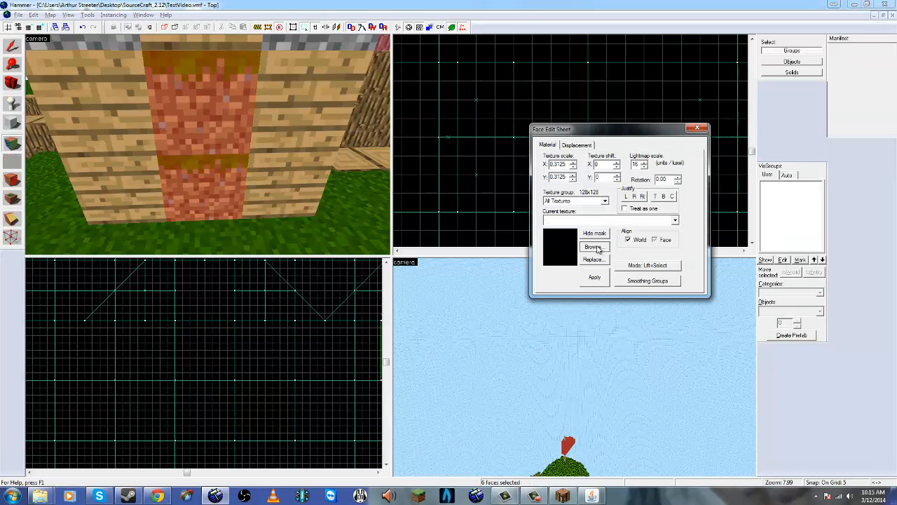
key(Right)
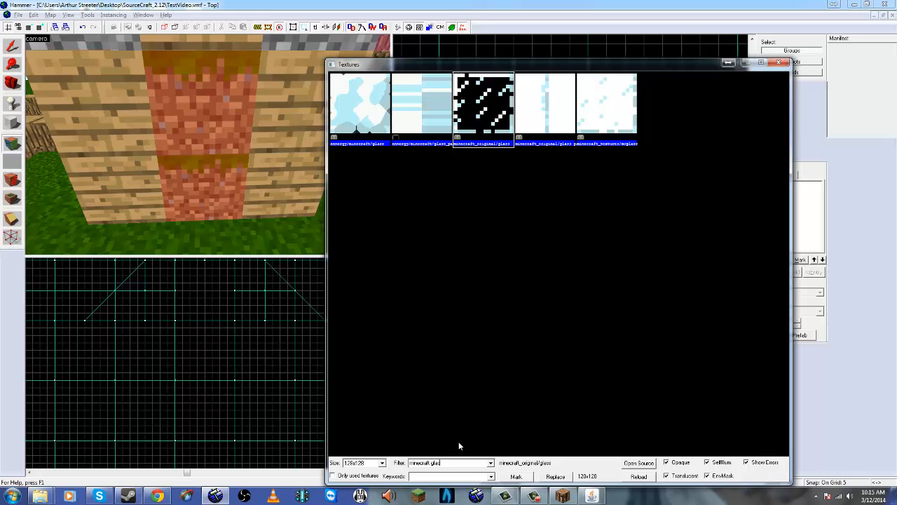
Step: Filter the textures for "minecraft door" and apply minecraft_textures/mcwoodendoor to all faces of the doorway block
key(BackSpace)
key(BackSpace)
key(BackSpace)
key(BackSpace)
key(BackSpace)
text(door)
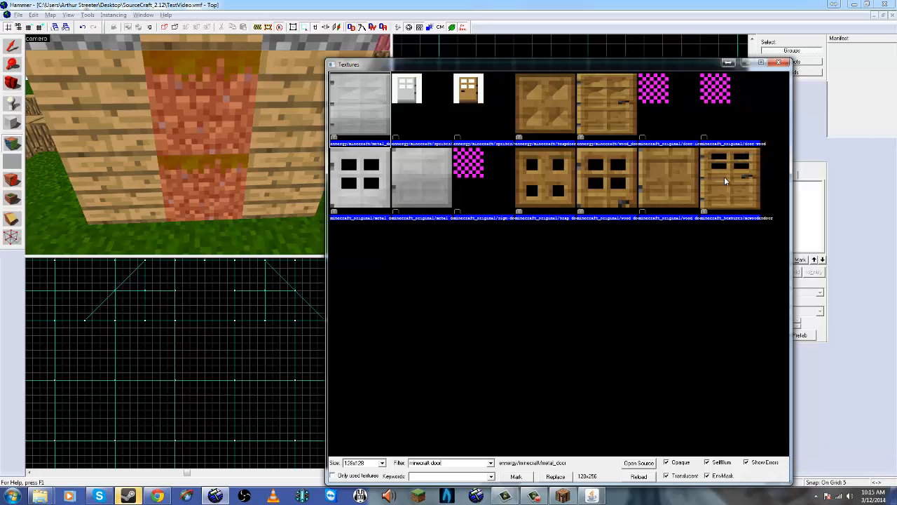
double_click(724, 177)
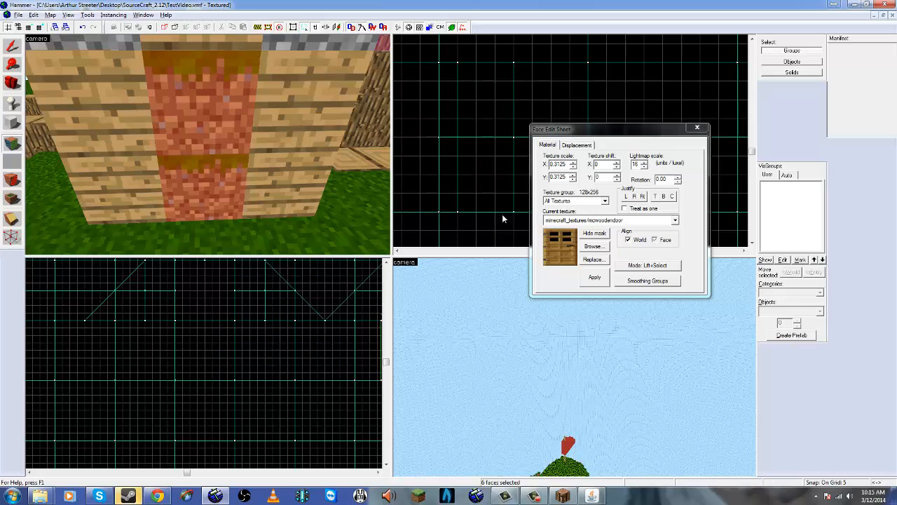
click(595, 277)
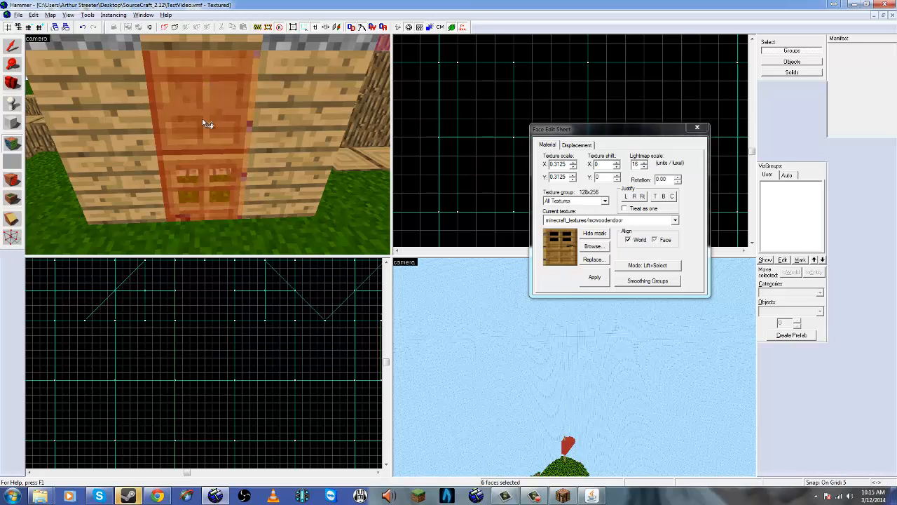
Step: Set the door faces' Y texture shift to -128 so the door image fits the block
click(616, 168)
click(617, 162)
click(618, 179)
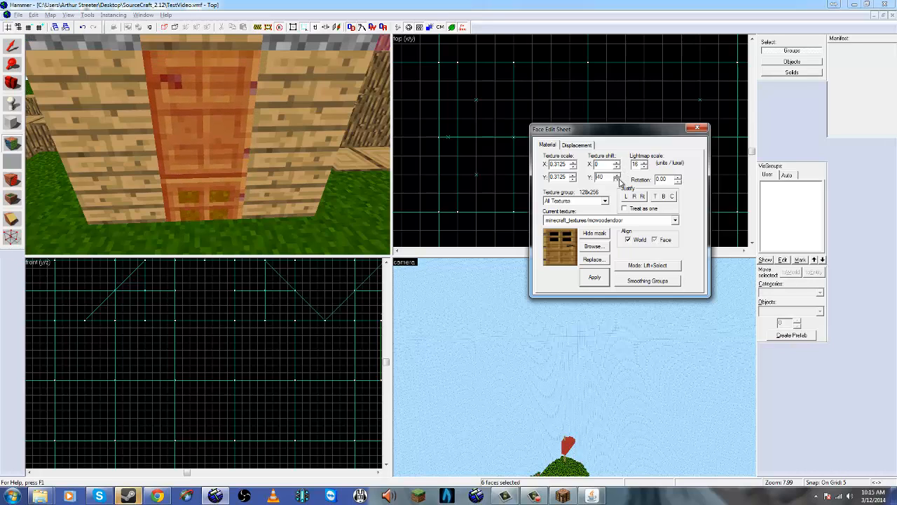
click(618, 180)
click(618, 180)
click(619, 181)
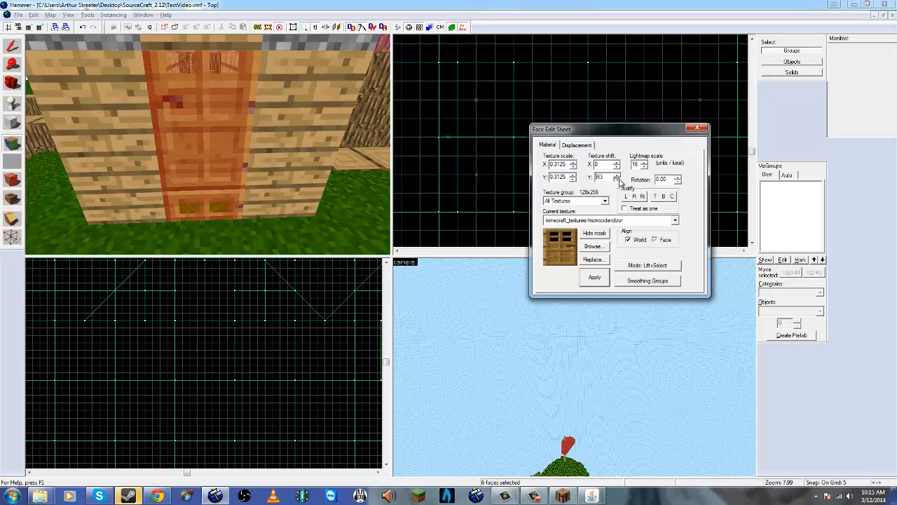
click(619, 180)
click(618, 180)
click(618, 180)
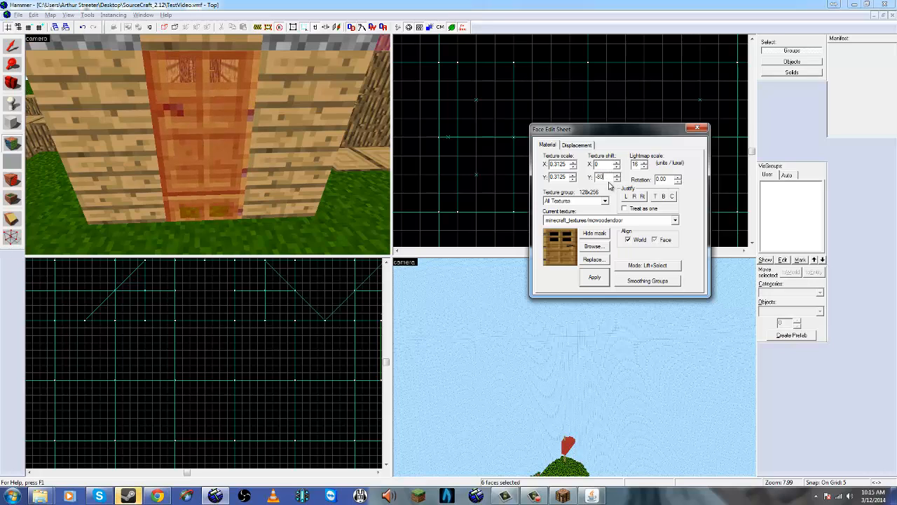
key(Return)
click(617, 180)
click(617, 179)
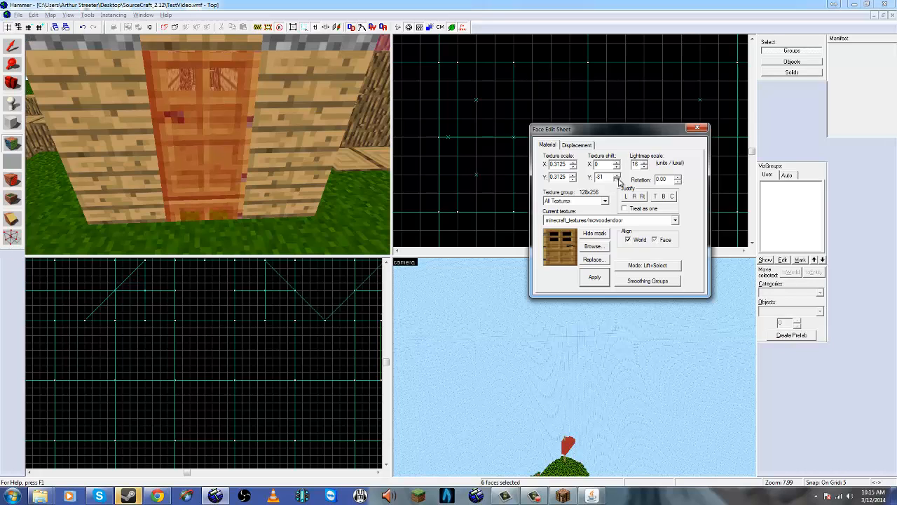
click(617, 180)
click(617, 179)
click(618, 180)
click(618, 180)
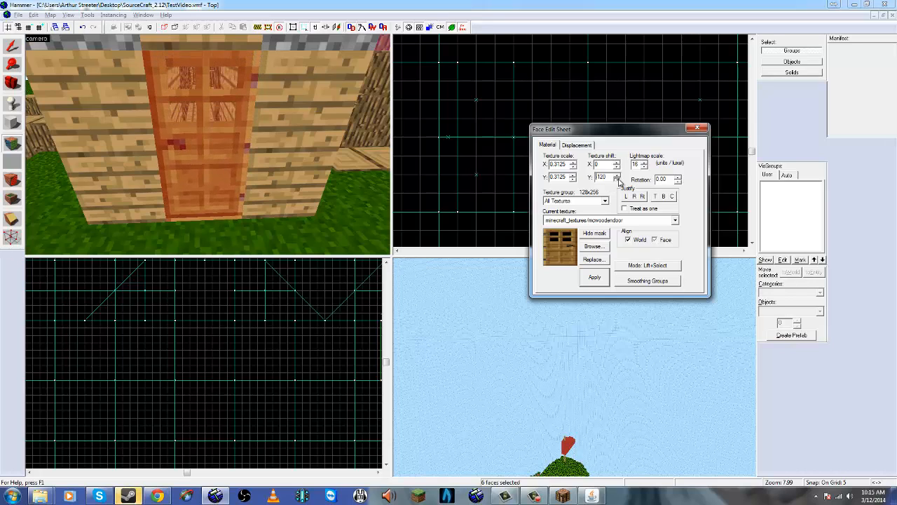
click(619, 179)
click(619, 180)
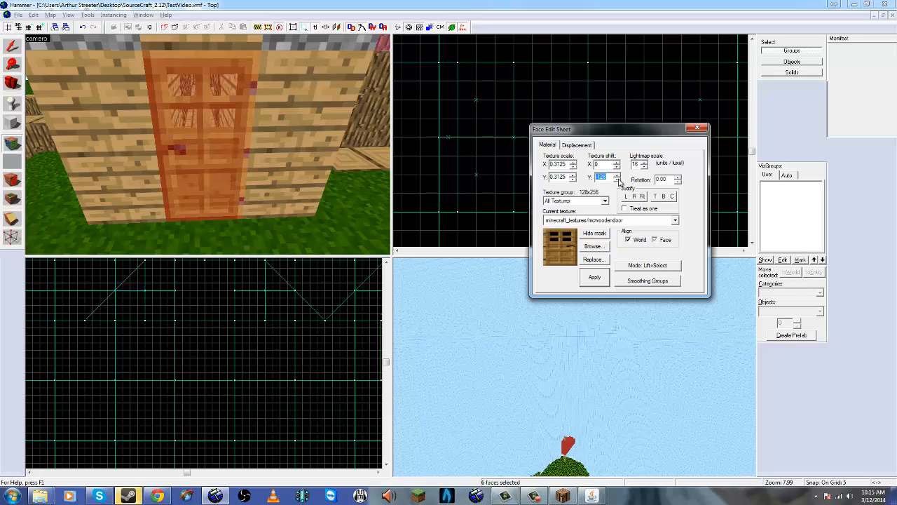
click(619, 180)
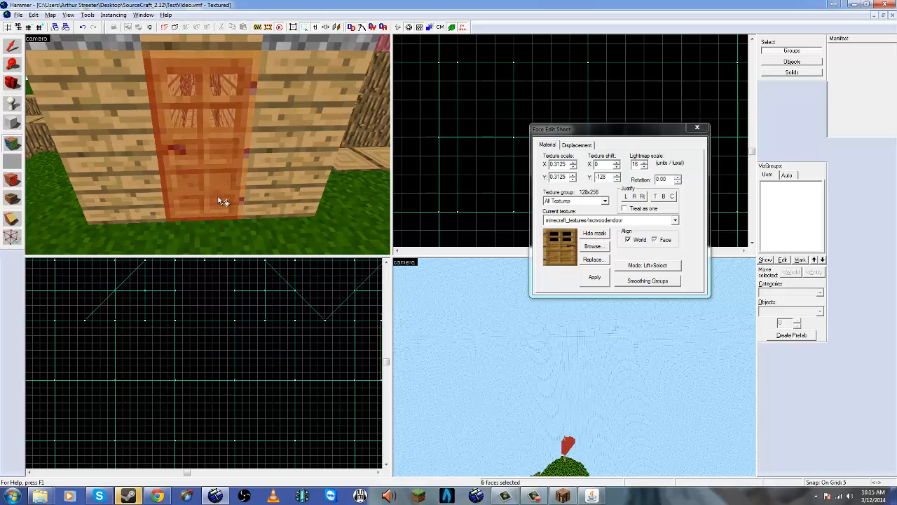
Step: Clear the door selection, leave face editing and inspect the textured door in the 3D view
key(shift+c)
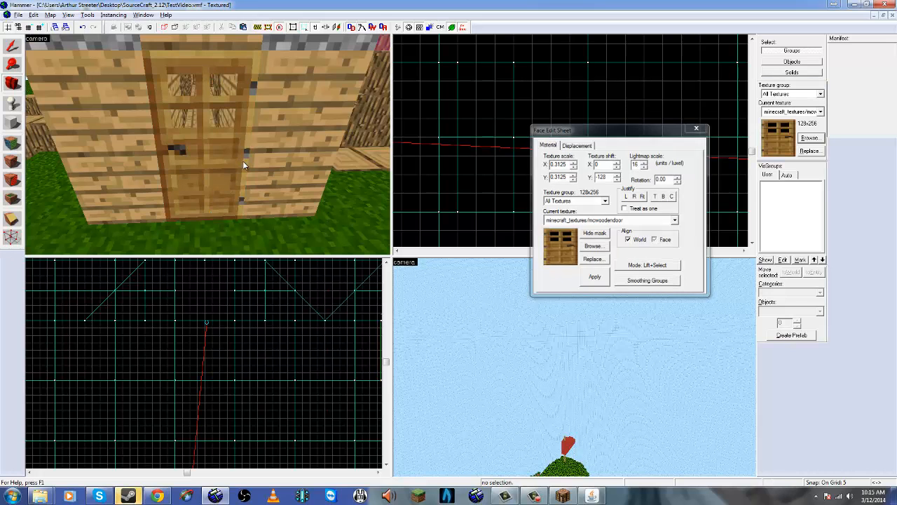
drag(253, 176, 208, 143)
key(s)
key(w)
key(s)
key(w)
key(w)
key(s)
key(d)
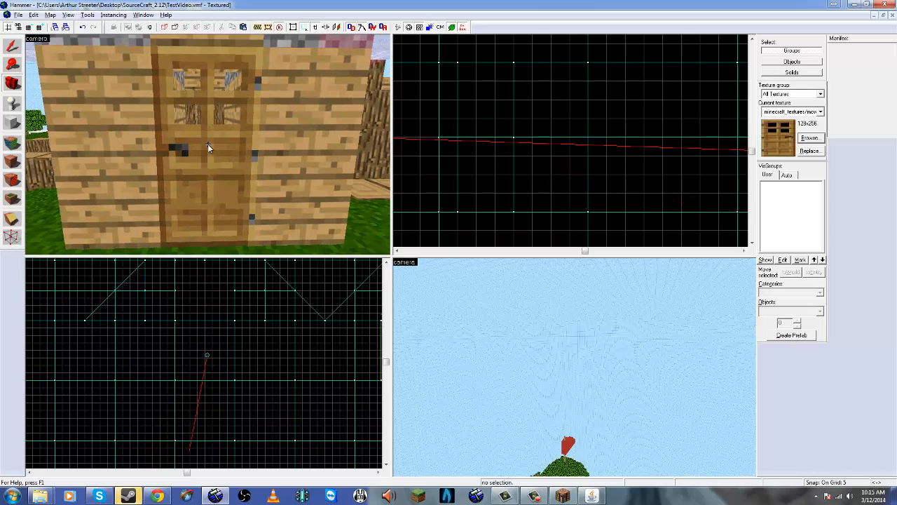
Step: Open the door's front face for texture editing, try a texture rotation of 90 and reset the rotation to 0
key(a)
key(d)
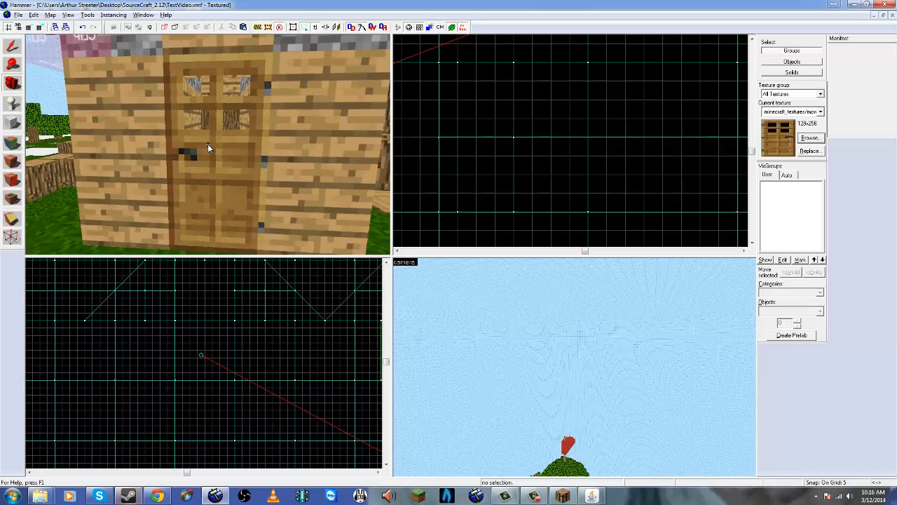
key(z)
key(shift+a)
click(210, 148)
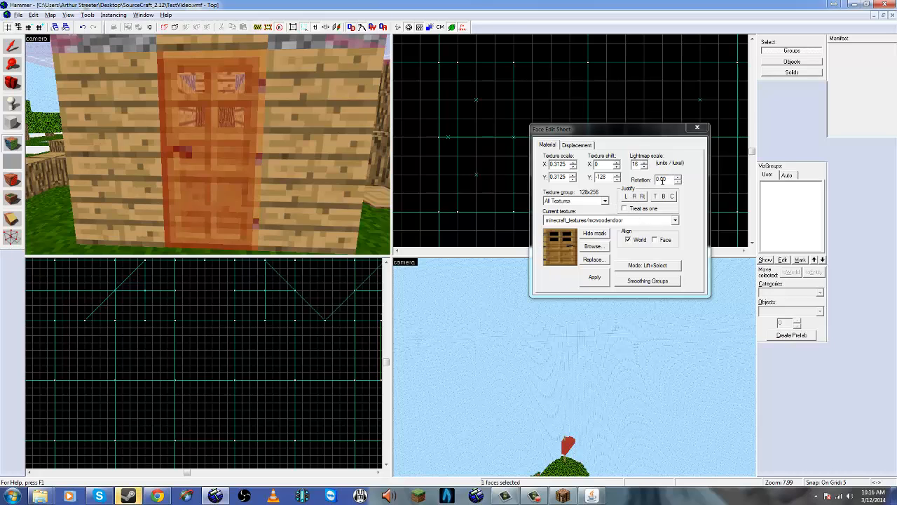
drag(669, 180, 639, 184)
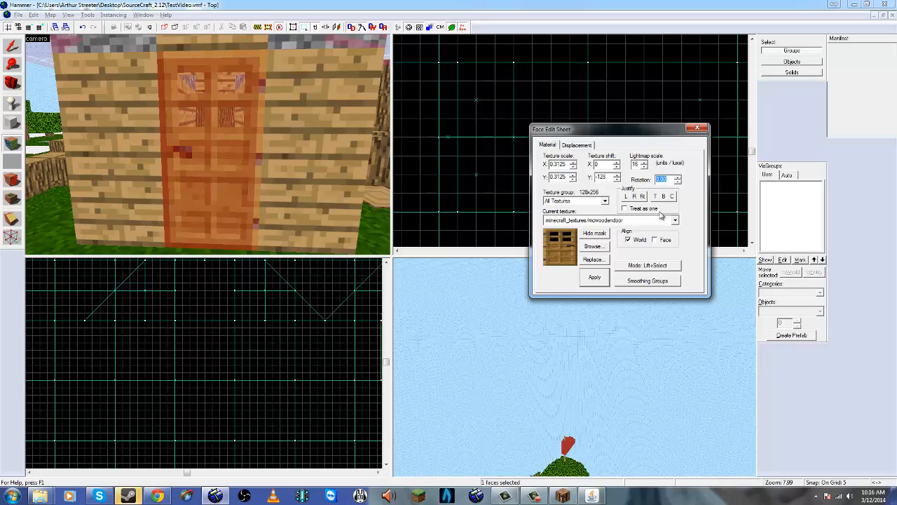
text(90)
click(594, 277)
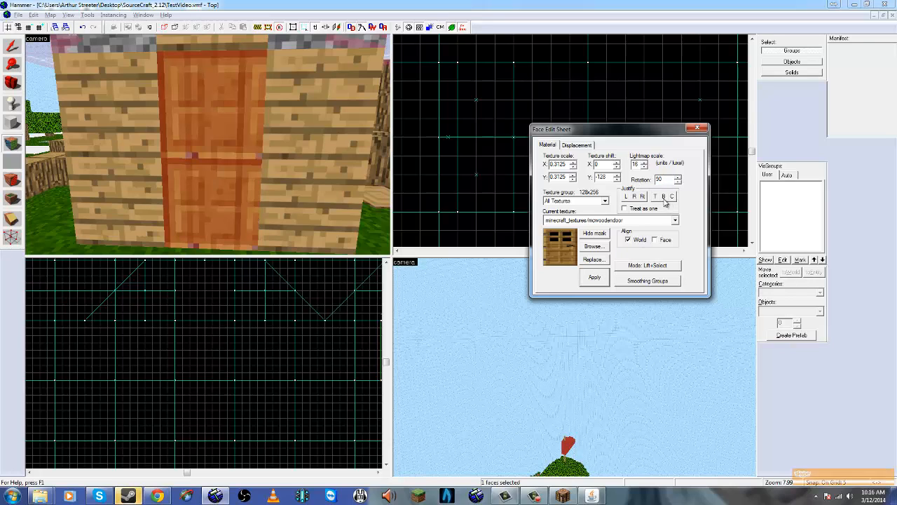
drag(668, 180, 626, 184)
text(0)
click(593, 282)
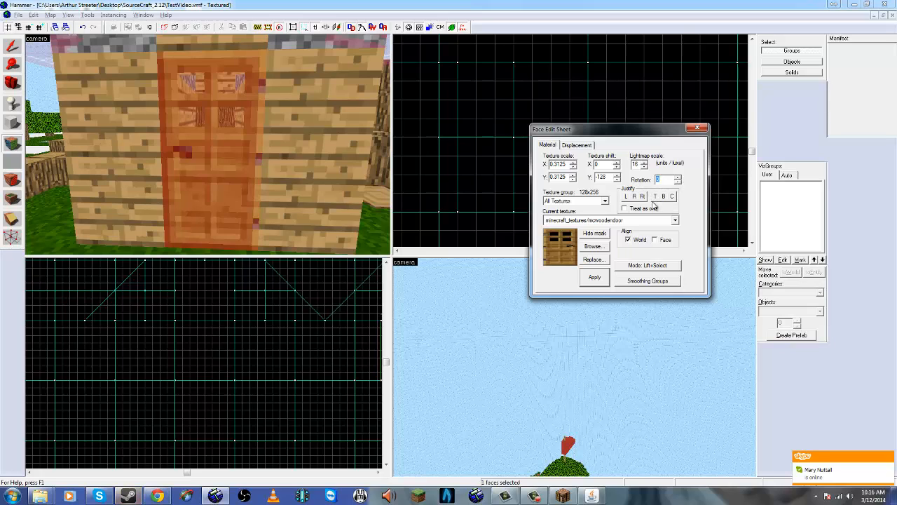
Step: Try texture rotations of 120 and 180 on the door's front face, and set the rotation back to 0
click(593, 279)
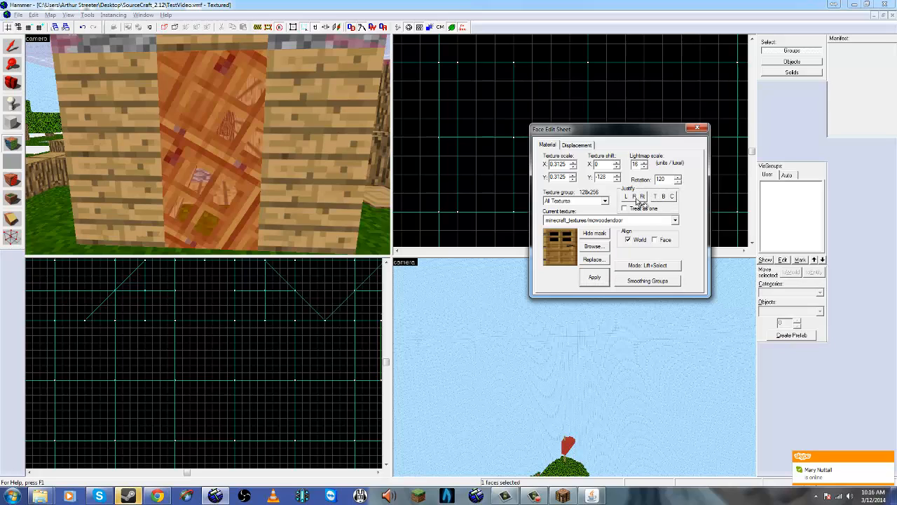
text(180)
click(594, 277)
double_click(662, 180)
text(0)
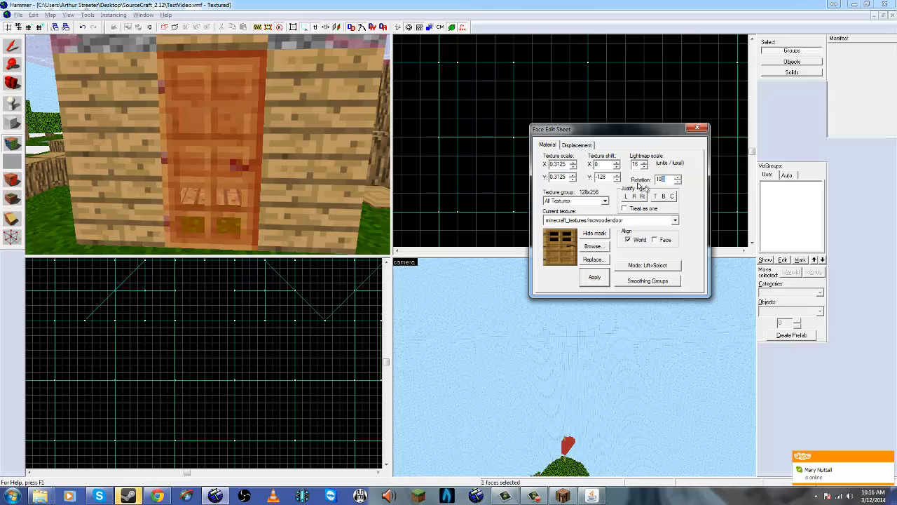
click(594, 278)
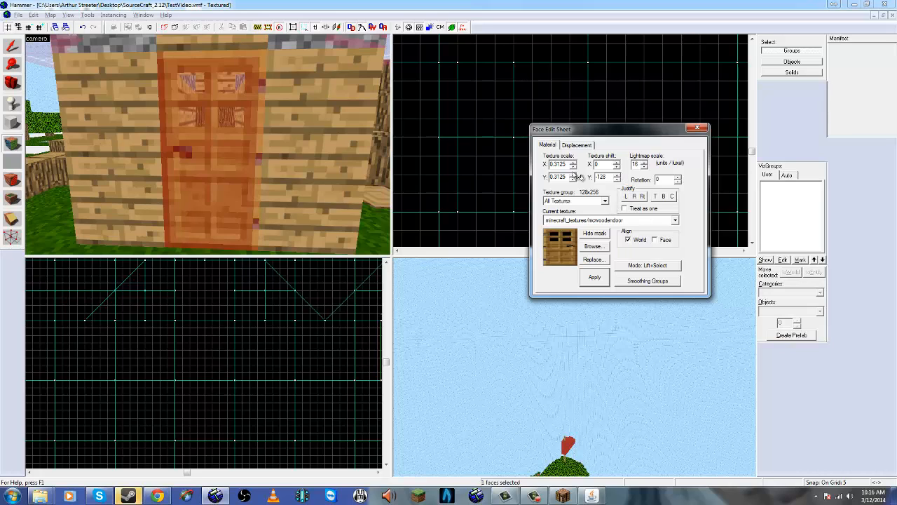
Step: Check the displacement options for the door face and close the Face Edit Sheet
click(576, 144)
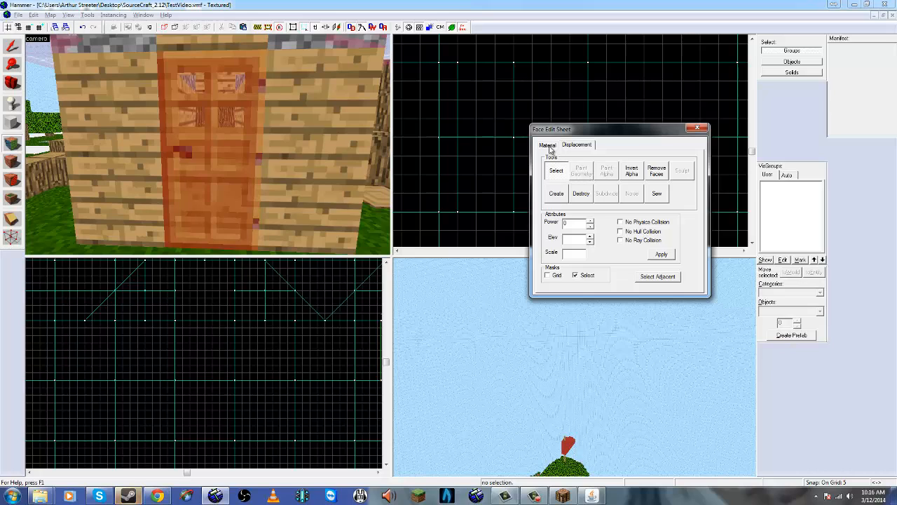
click(549, 147)
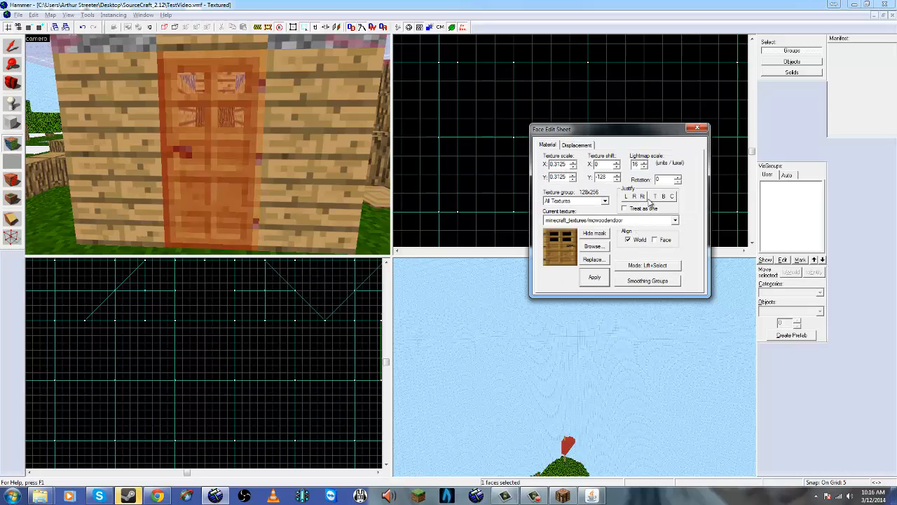
click(696, 130)
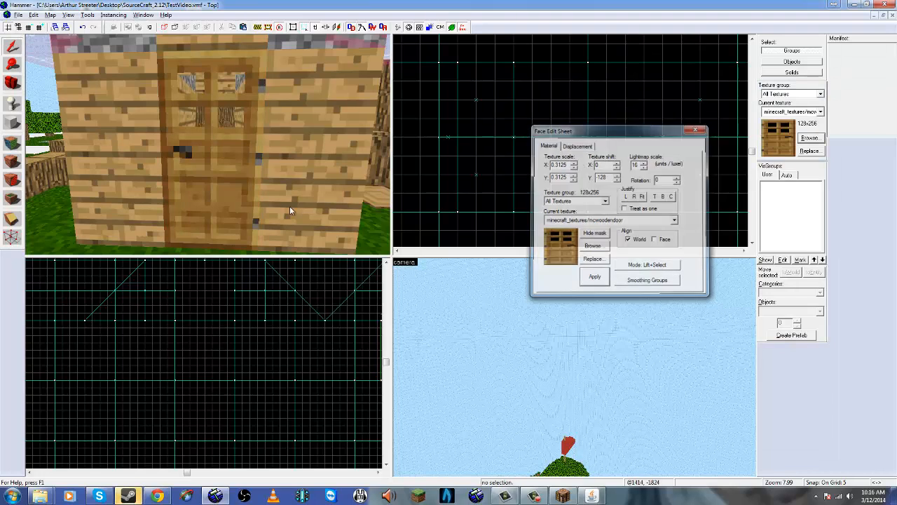
Step: Rotate the door block half a turn about the Z axis with Transform to put its handle on the opposite side, and deselect it
click(225, 183)
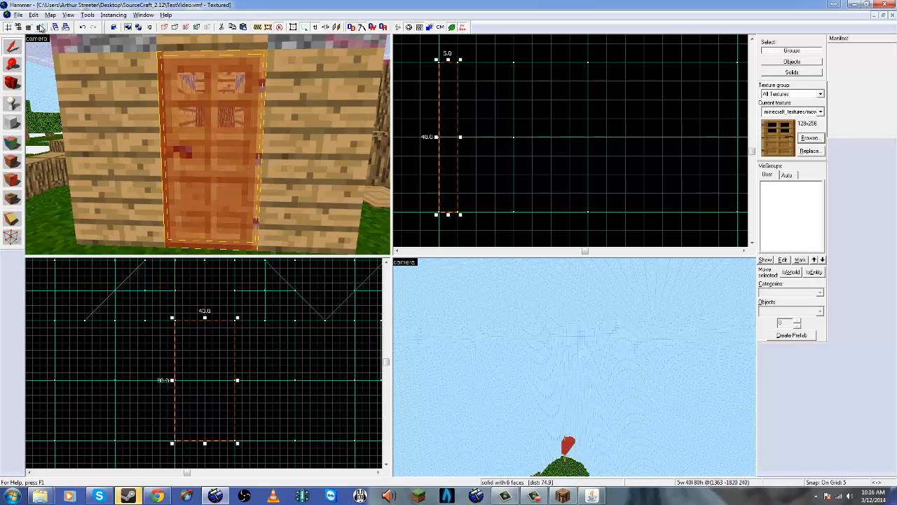
right_click(443, 158)
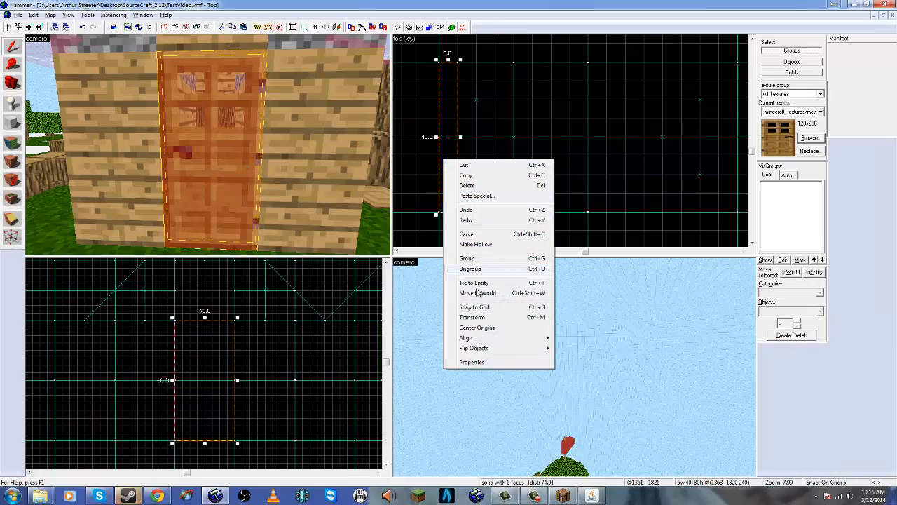
click(472, 317)
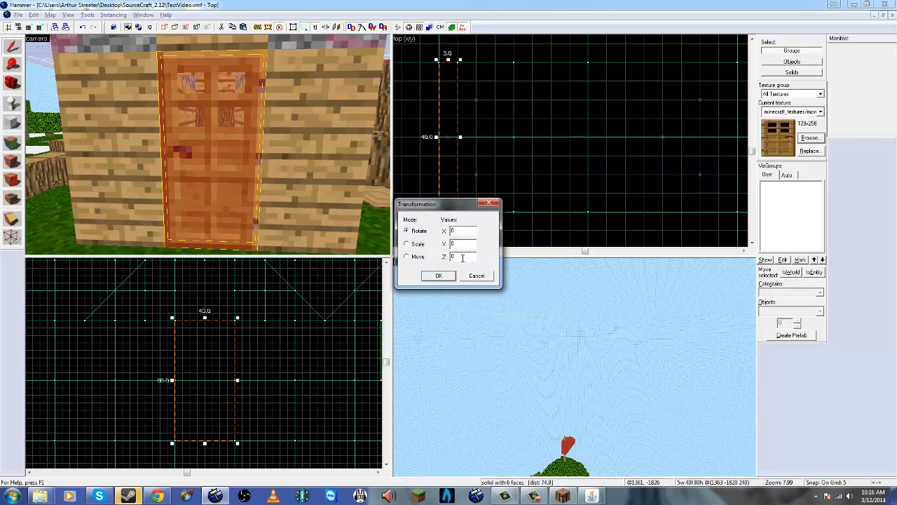
text(10)
key(Return)
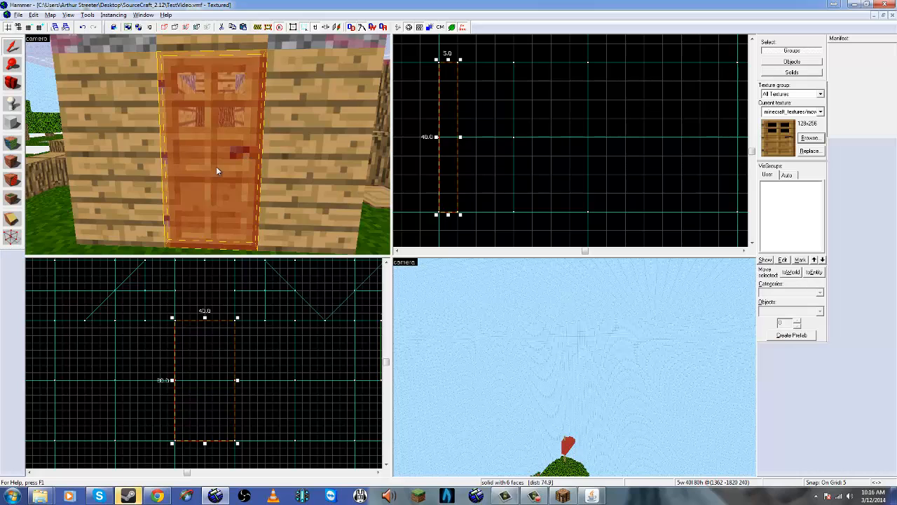
key(Escape)
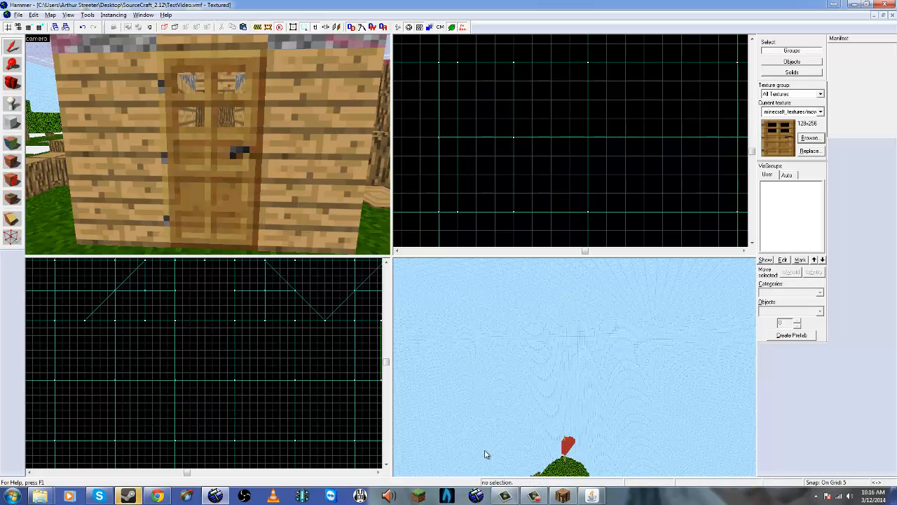
Step: Switch to Minecraft, examine the wooden door on the original house for comparison, and return to Hammer
click(563, 495)
key(Escape)
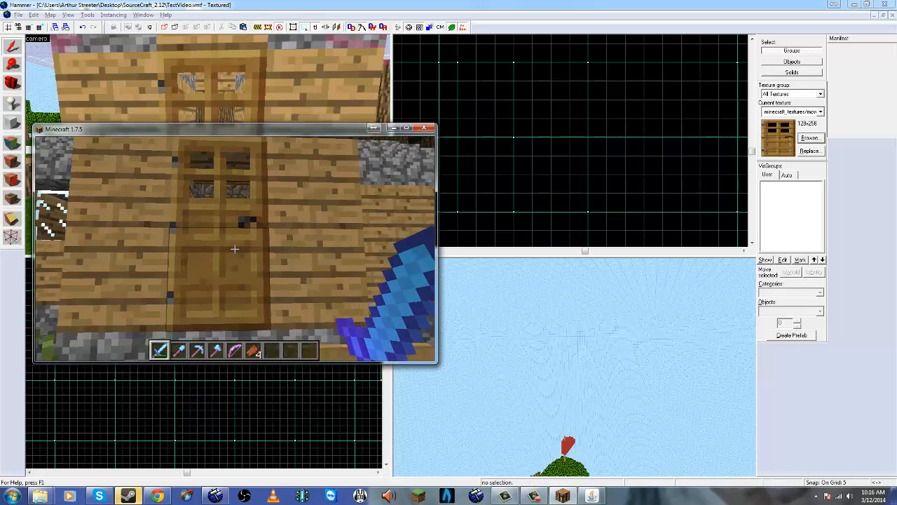
key(s)
key(7)
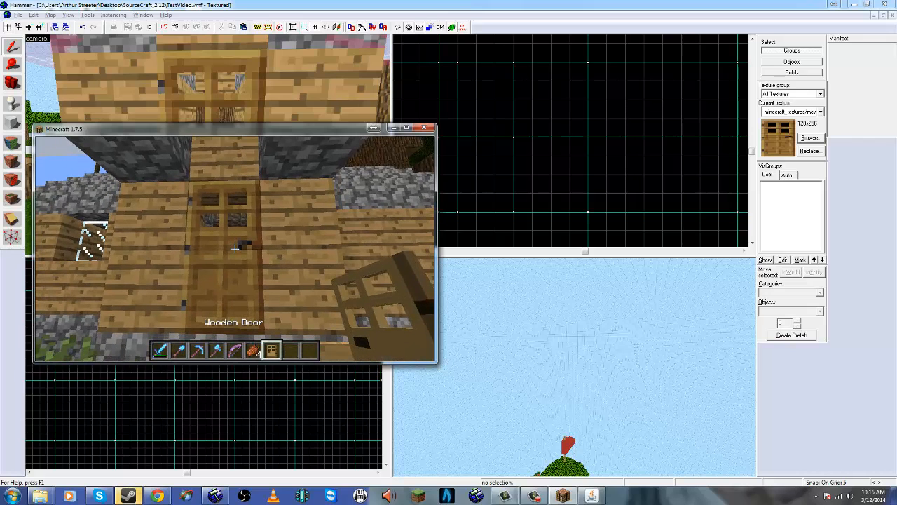
key(alt+Tab)
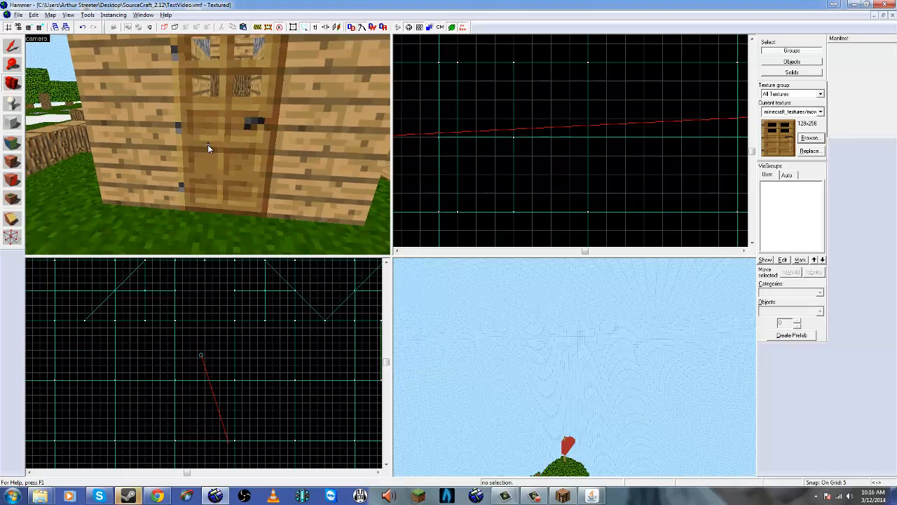
Step: Examine the rotated door from several distances in the 3D view, and survey the tree house's surroundings
key(w)
key(s)
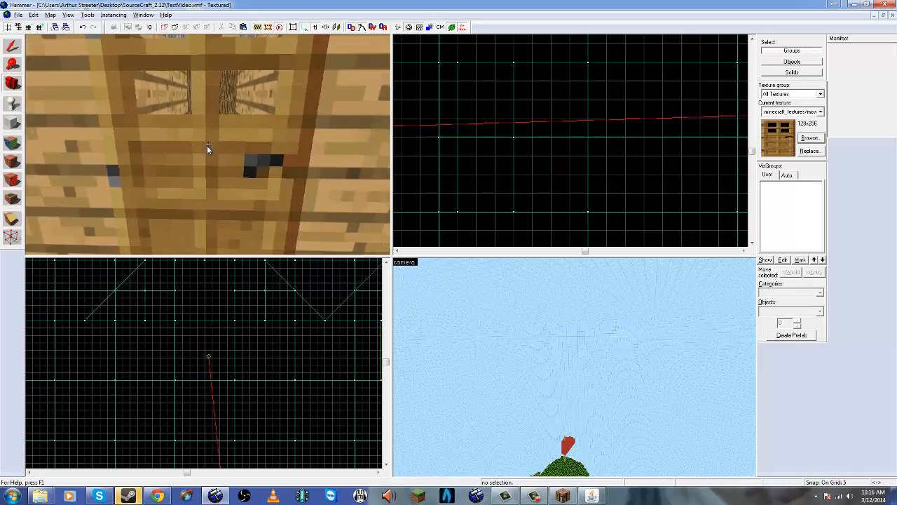
key(s)
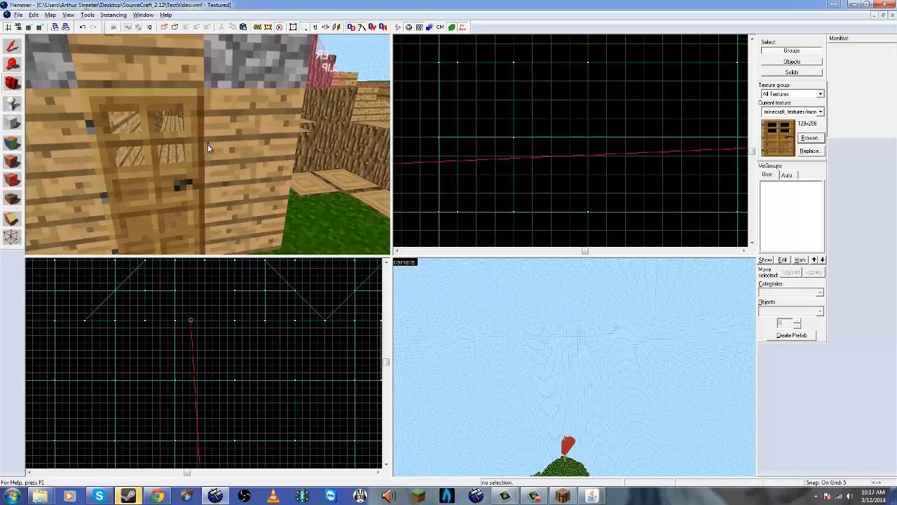
key(s)
key(w)
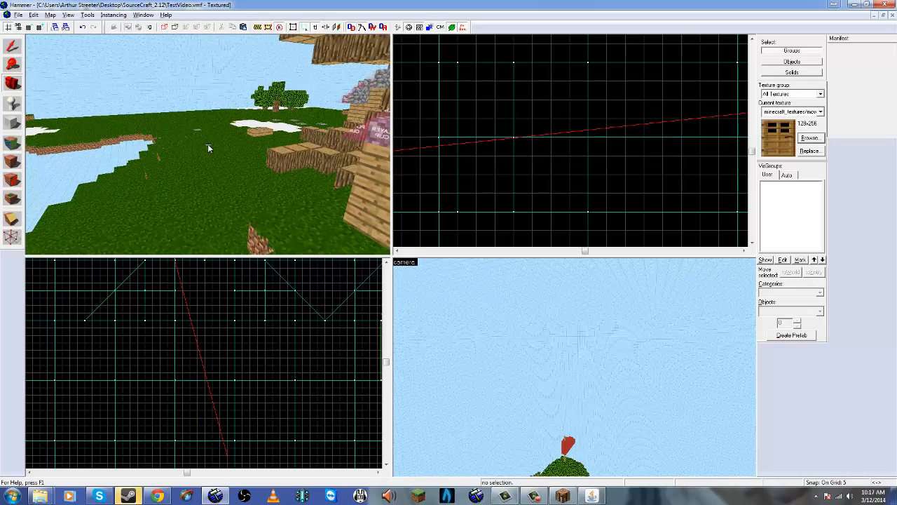
key(w)
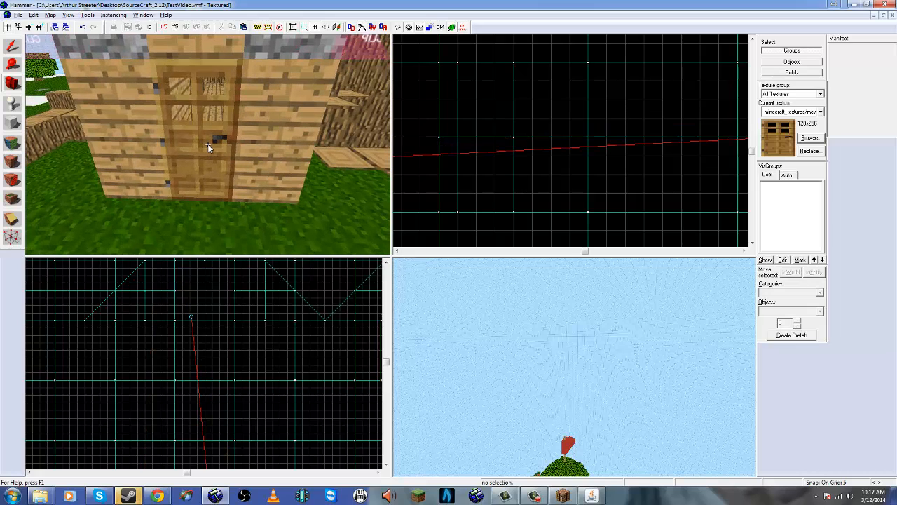
key(s)
key(z)
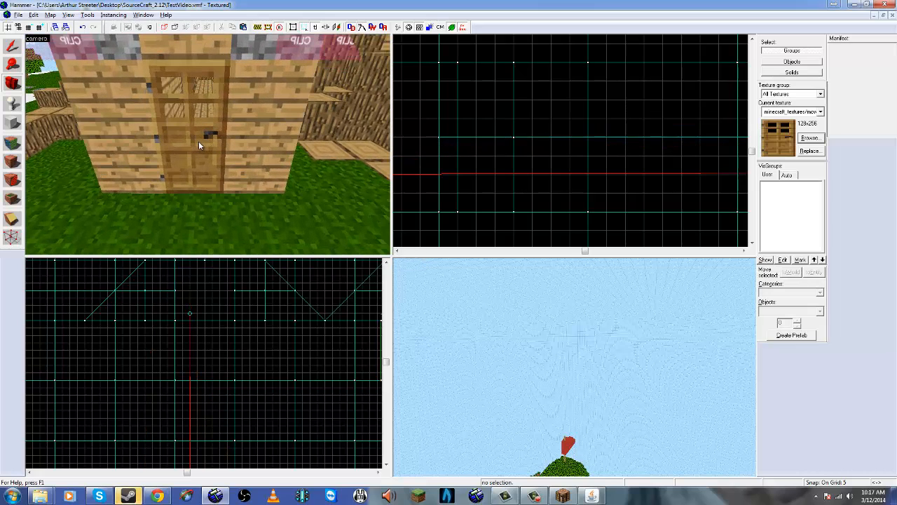
key(s)
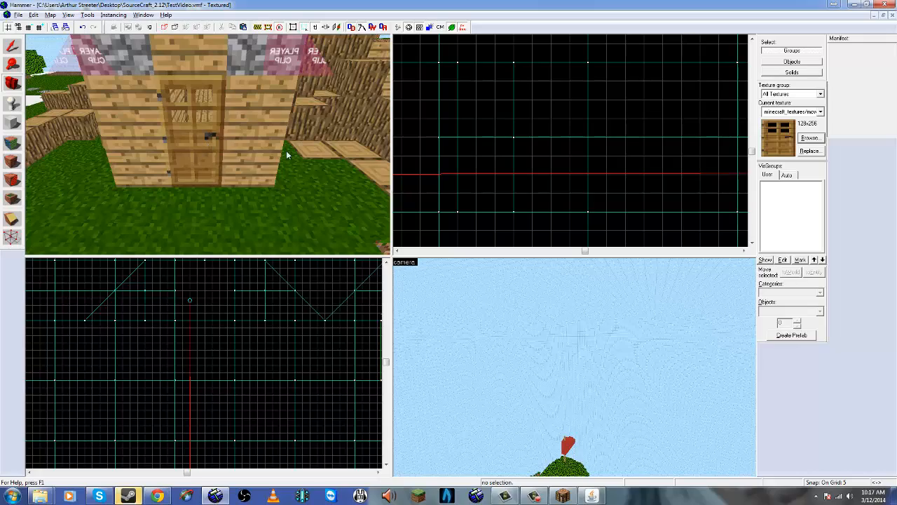
key(z)
key(w)
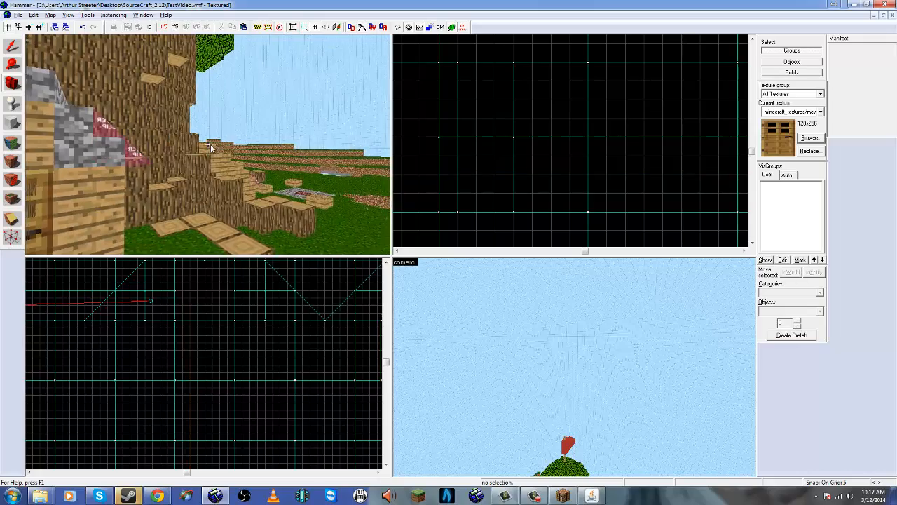
key(w)
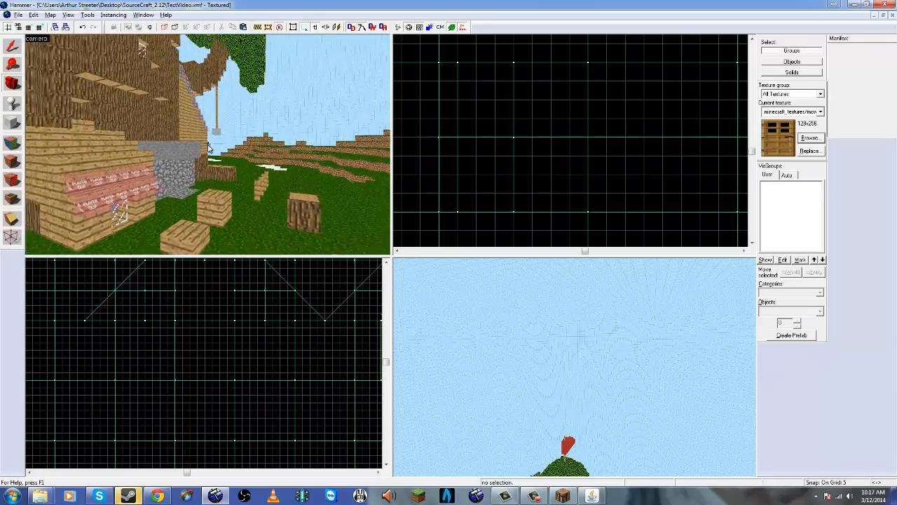
key(d)
key(w)
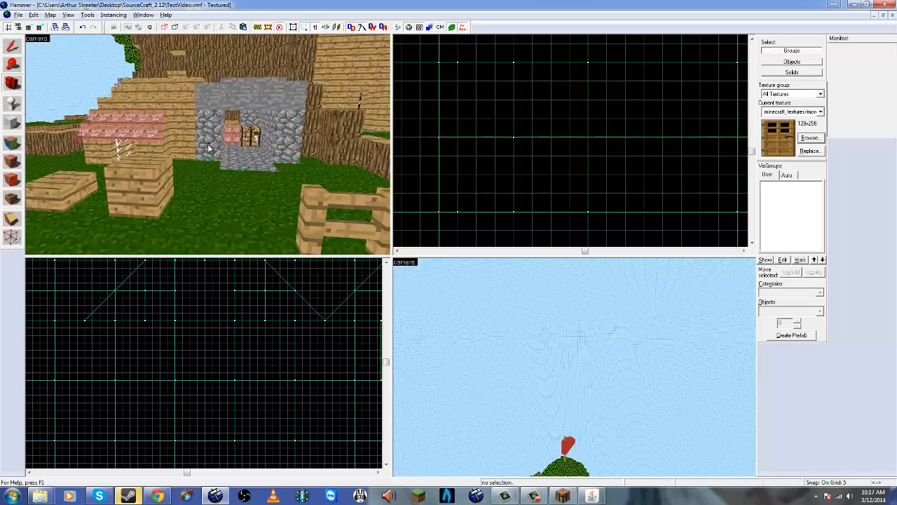
key(d)
key(w)
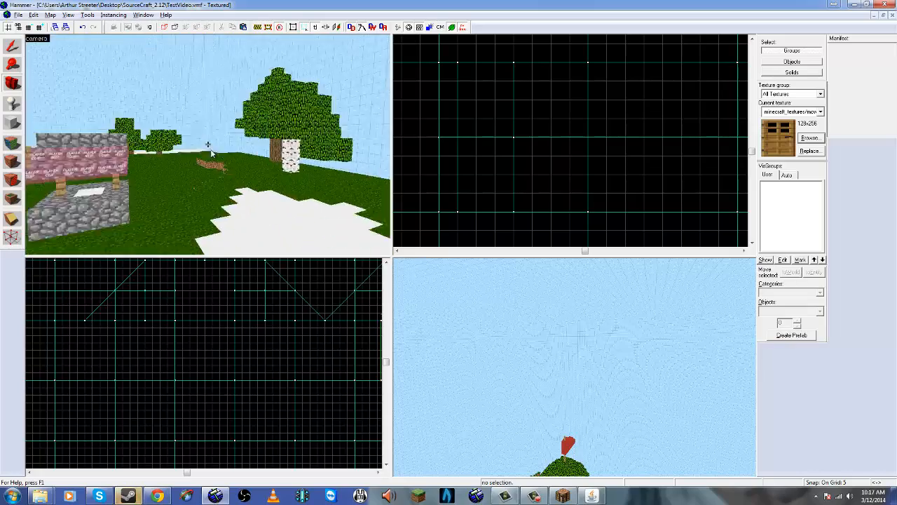
Step: Select all the white blocks of the large patch in the grass near the cobblestone structure and remove them to expose the dirt
key(s)
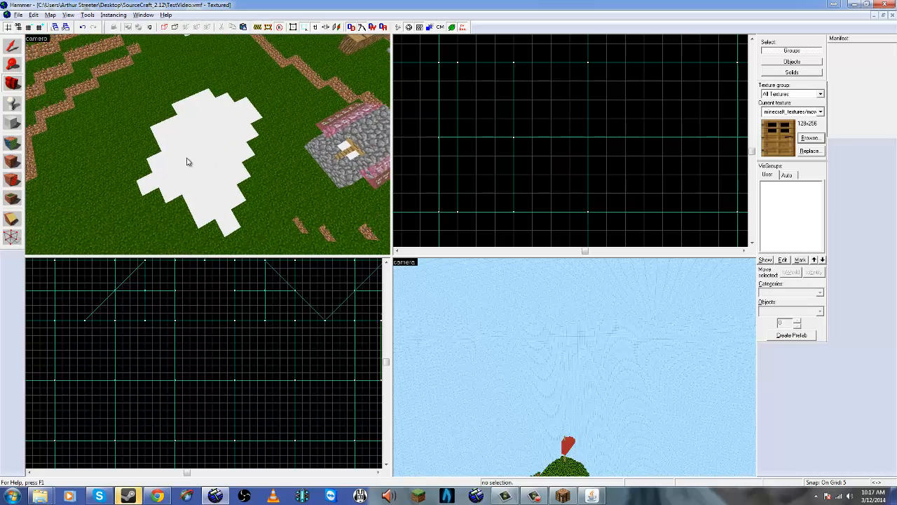
click(163, 186)
ctrl+click(179, 187)
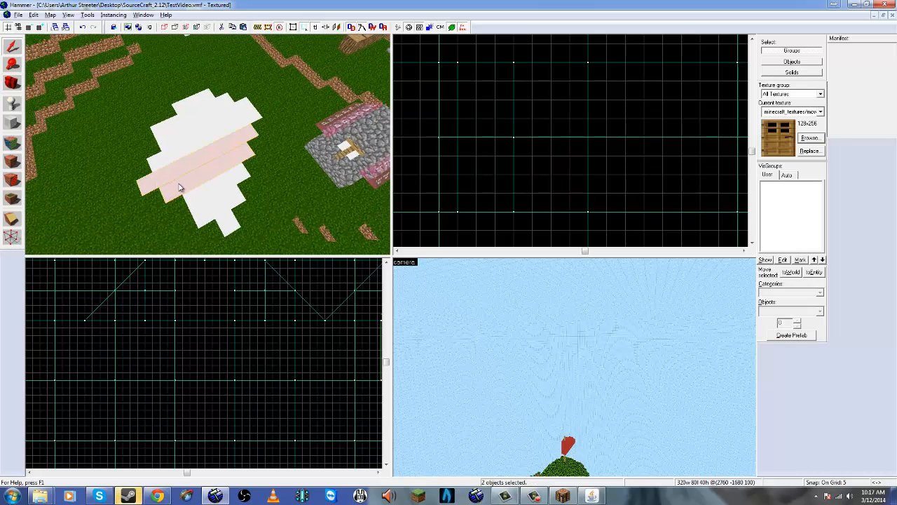
ctrl+click(209, 196)
ctrl+click(220, 211)
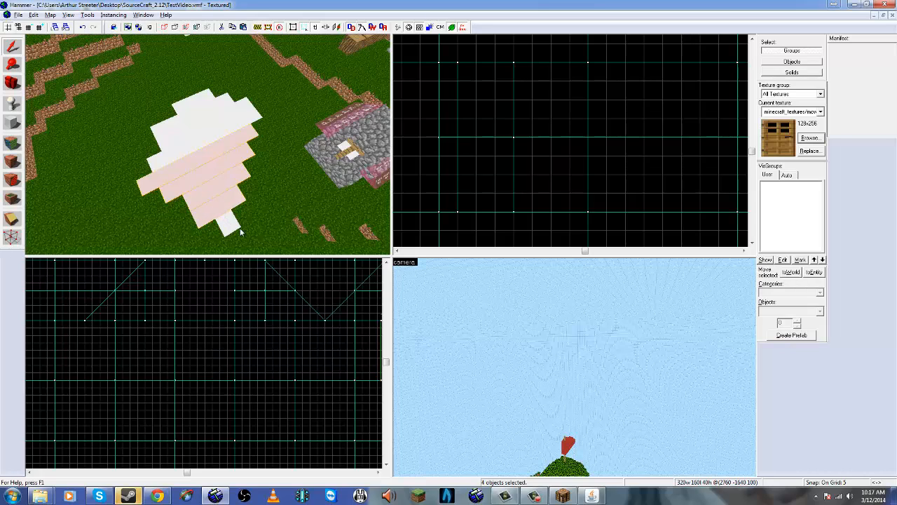
ctrl+click(230, 226)
ctrl+click(197, 152)
ctrl+click(195, 125)
ctrl+click(196, 103)
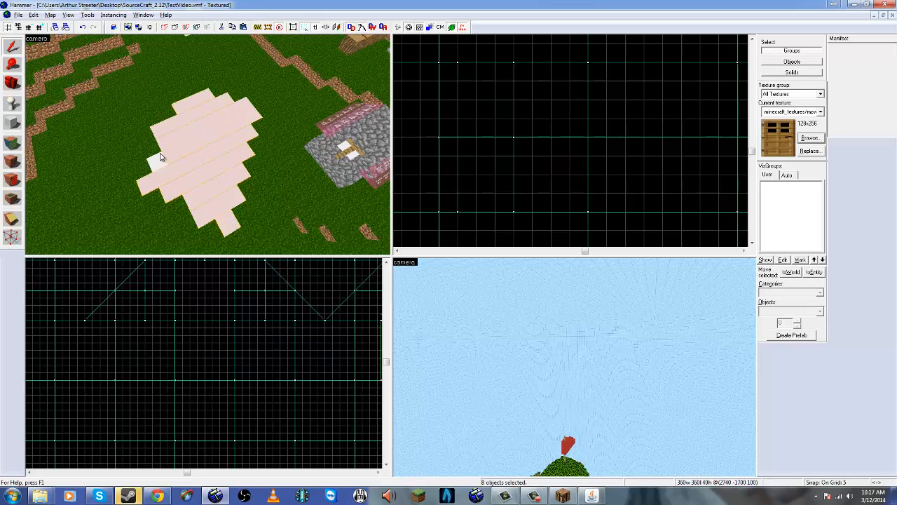
key(Escape)
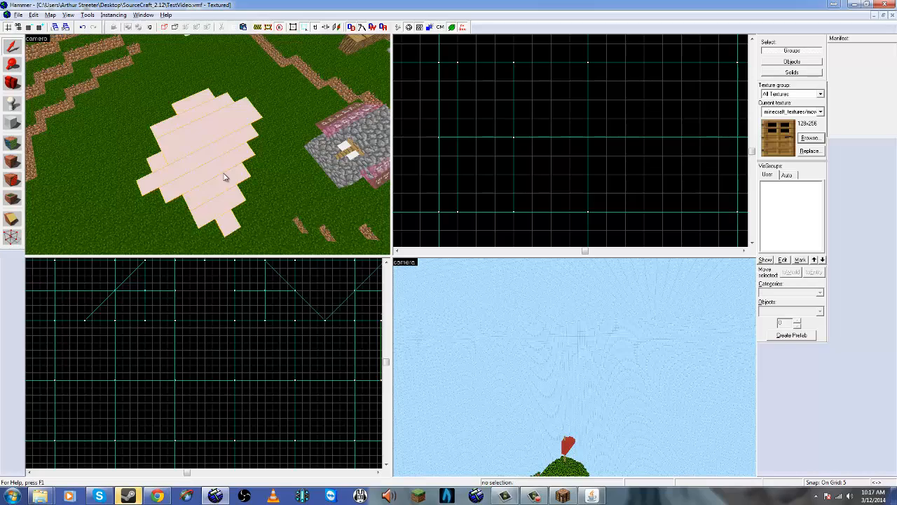
key(shift+c)
drag(172, 164, 209, 143)
key(w)
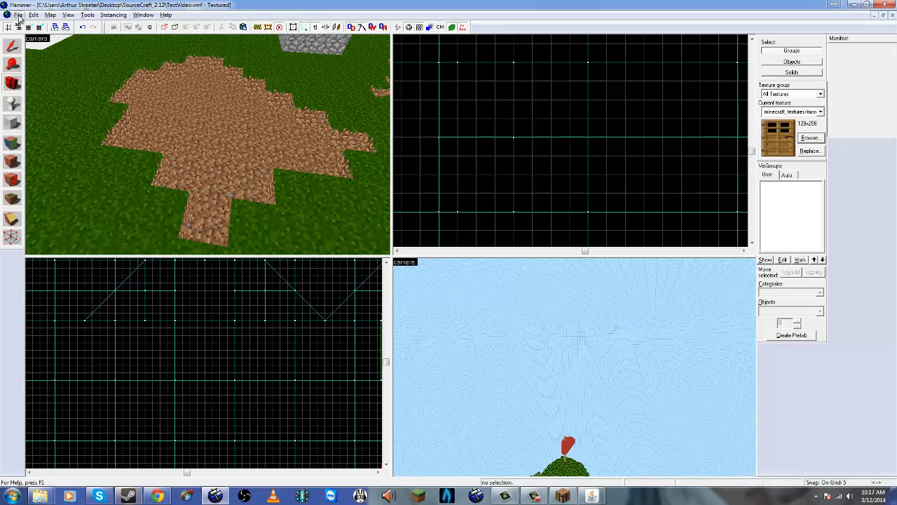
click(589, 496)
click(824, 452)
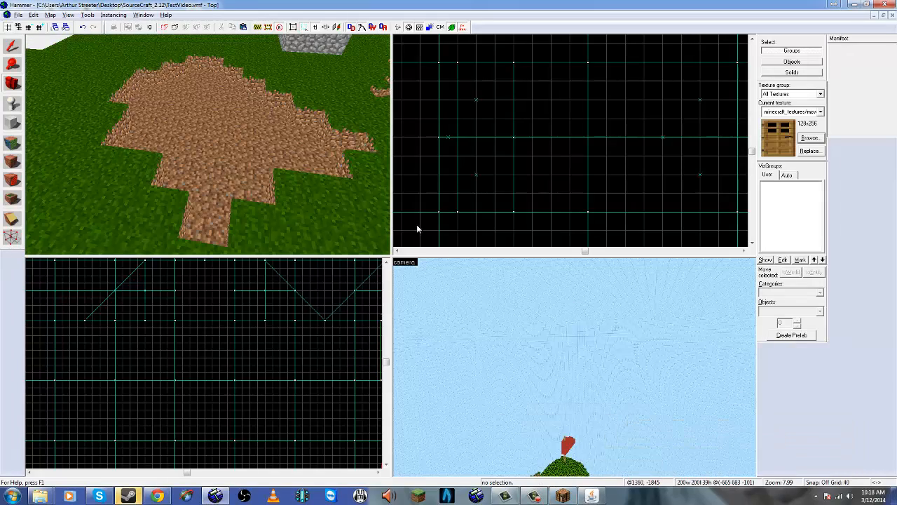
key(w)
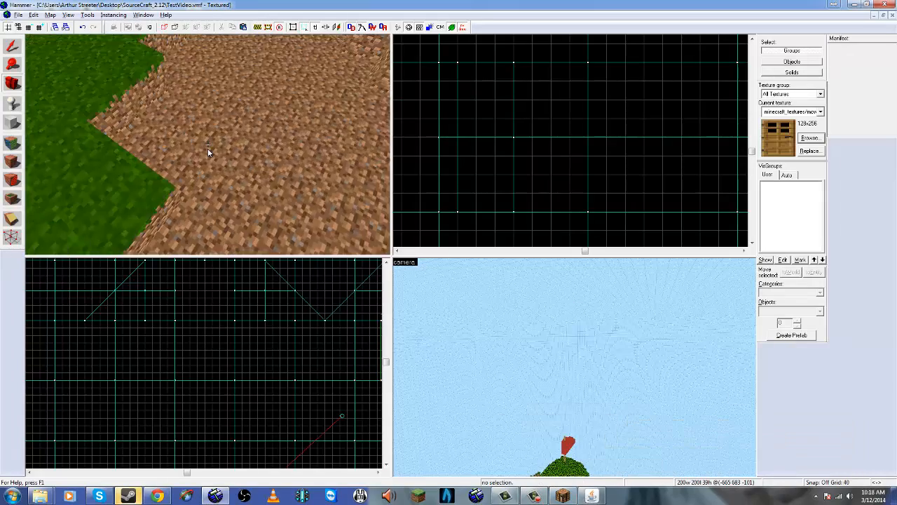
key(s)
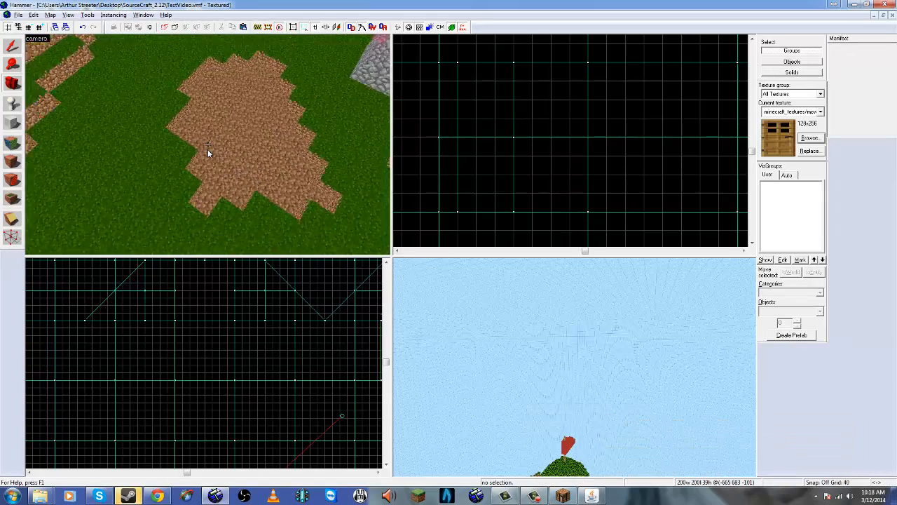
key(w)
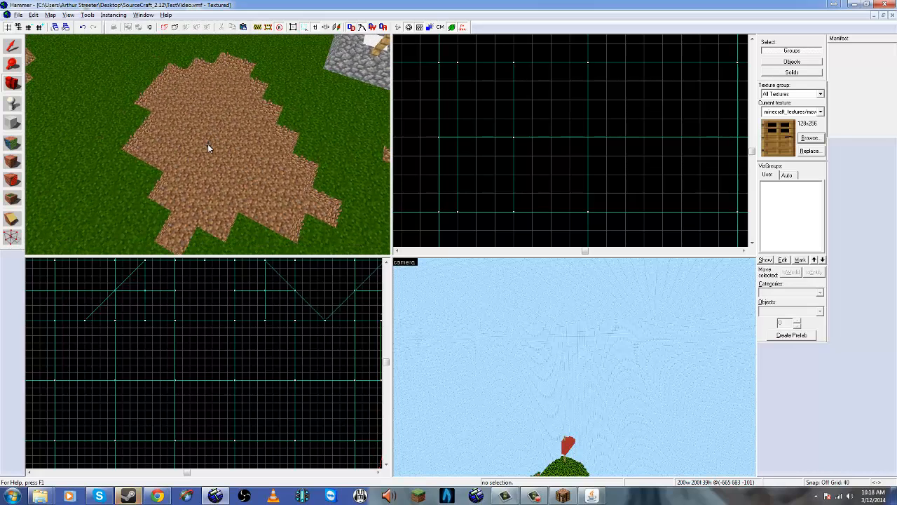
Step: Locate the dirt patch in the front view by selecting its dirt solids, ending with the one at its far edge
key(shift+b)
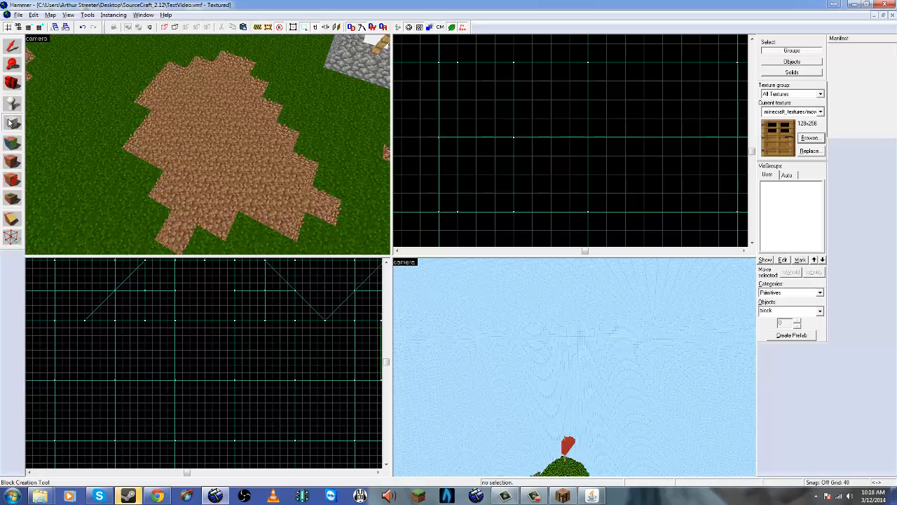
scroll(206, 322, down, 5)
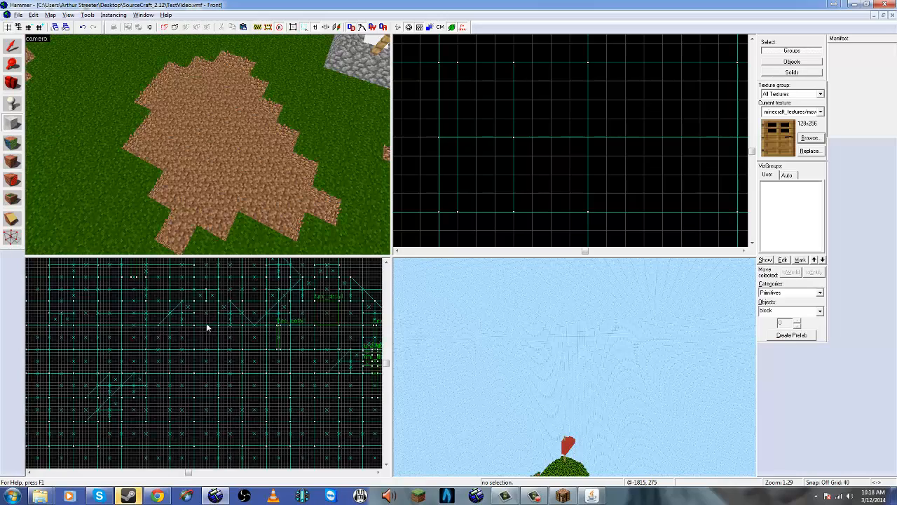
scroll(205, 324, down, 3)
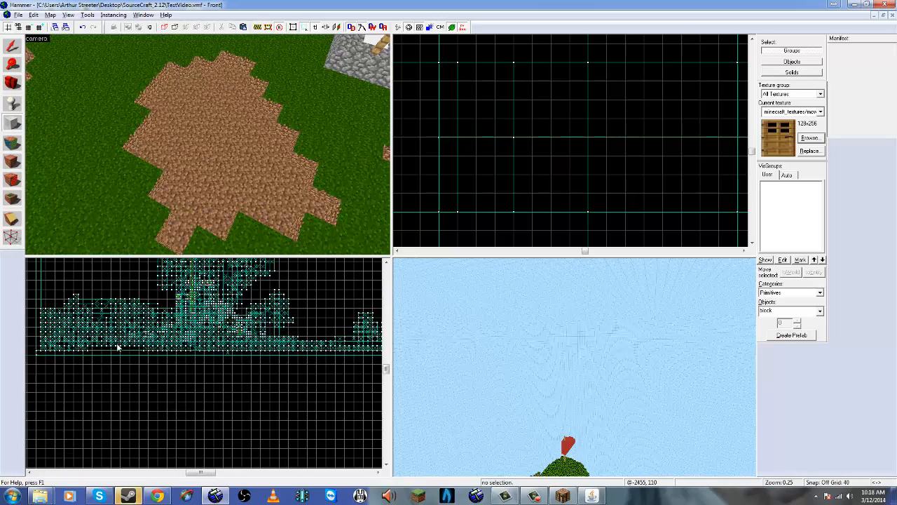
key(shift+s)
click(224, 182)
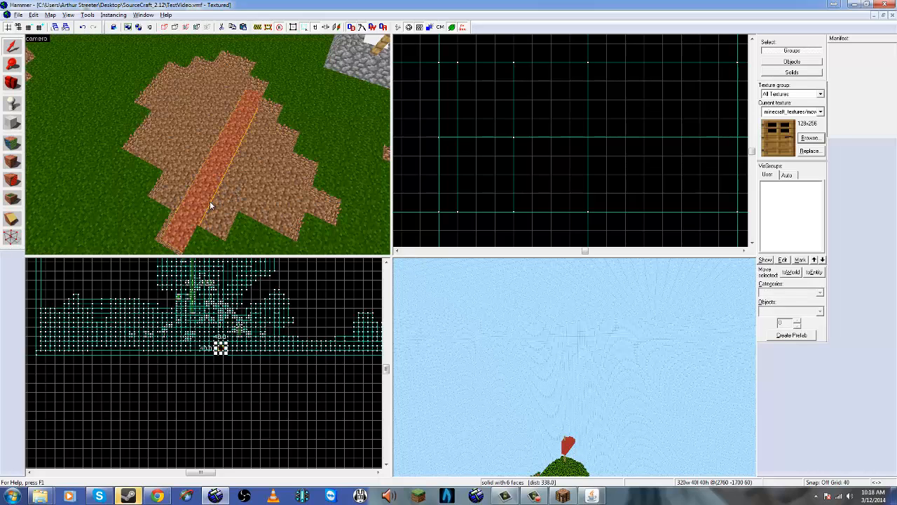
scroll(217, 345, up, 2)
scroll(215, 343, up, 5)
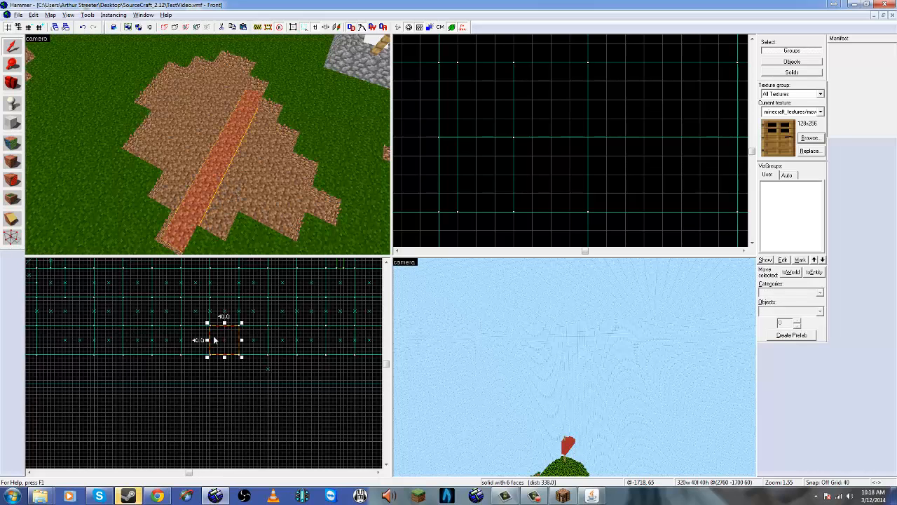
click(325, 211)
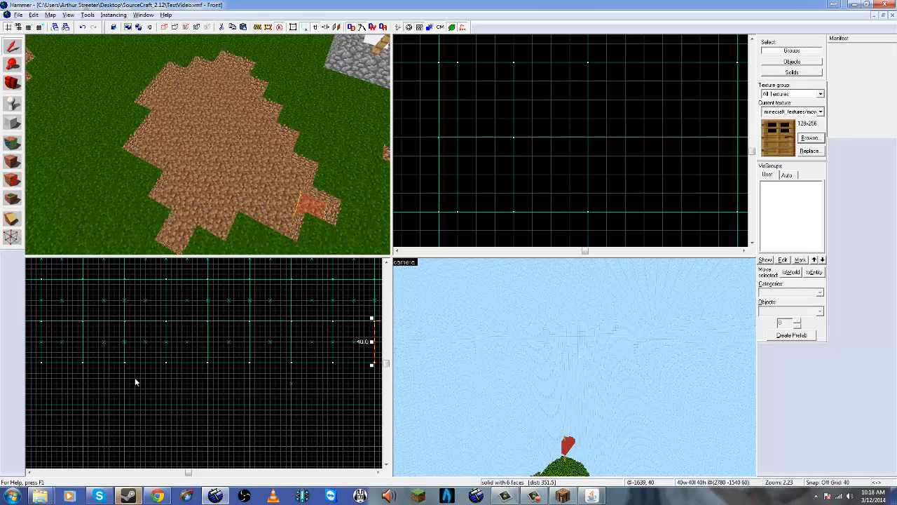
scroll(215, 345, down, 1)
drag(304, 348, 70, 348)
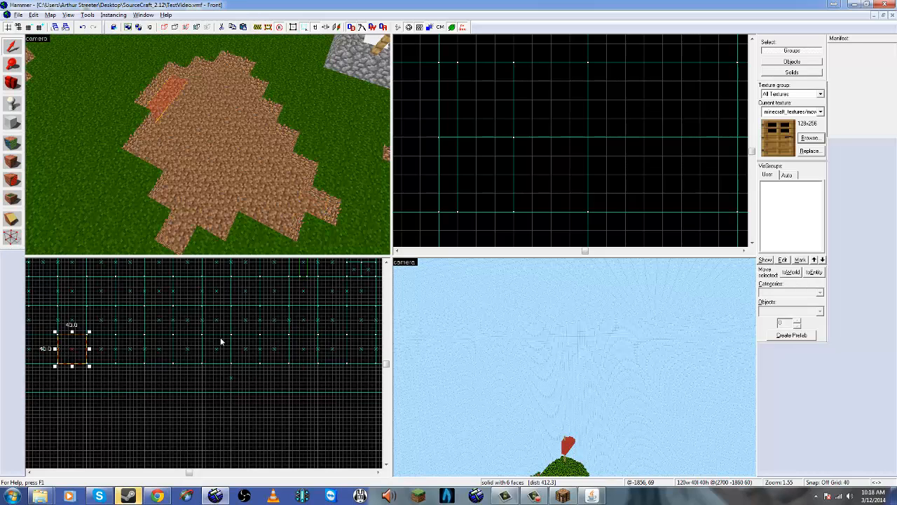
Step: Outline a new block 400 units long and 40 units high in the front view, starting at the selected dirt solid
click(12, 124)
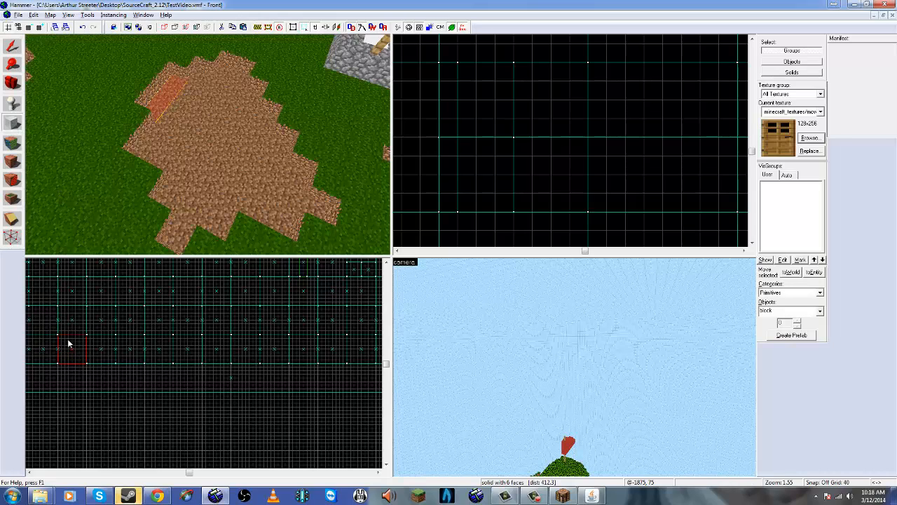
drag(68, 339, 298, 355)
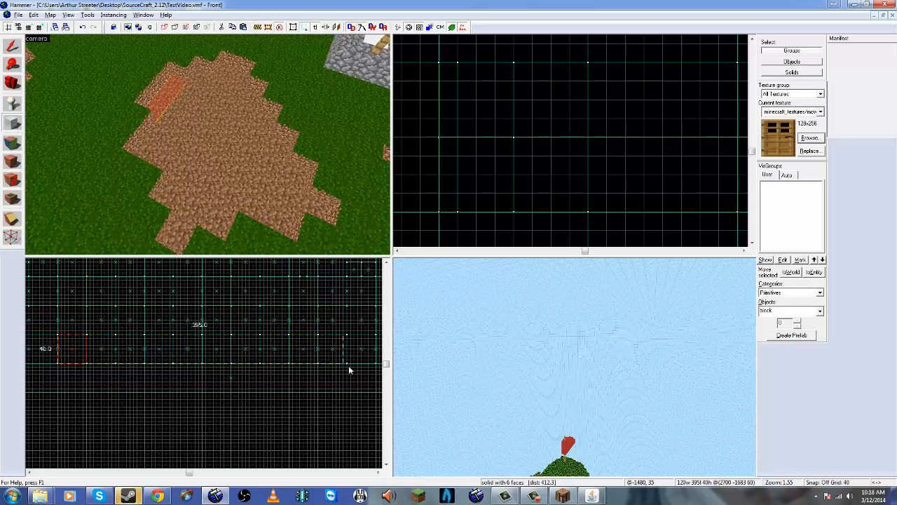
drag(349, 365, 347, 367)
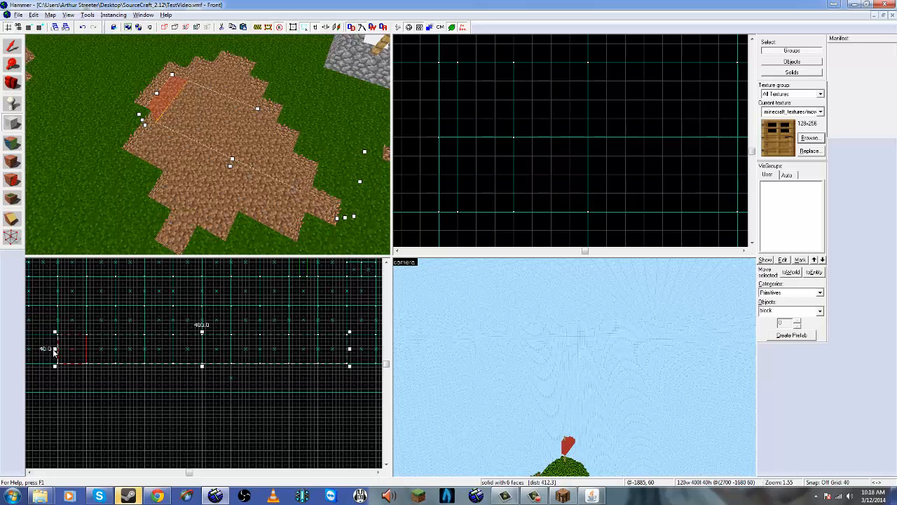
Step: Widen the block outline to 355 units on both sides so it covers the whole dirt patch
key(z)
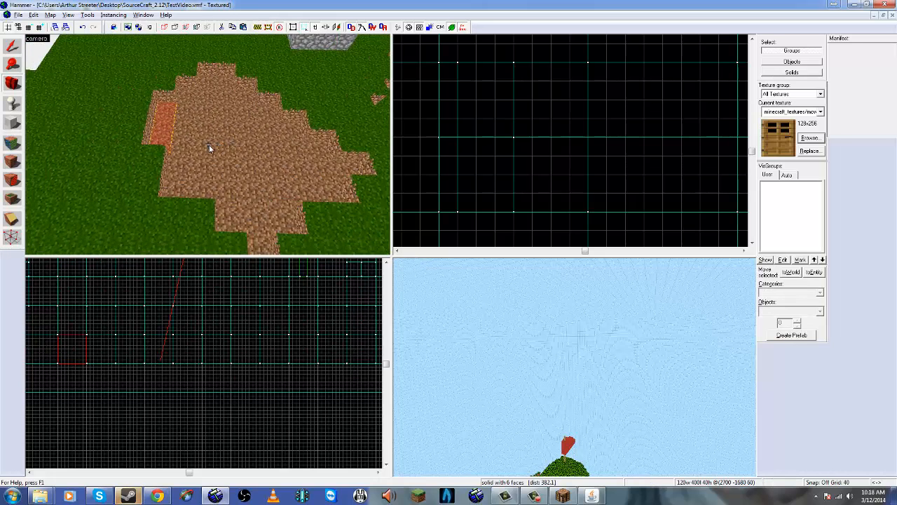
key(z)
click(19, 125)
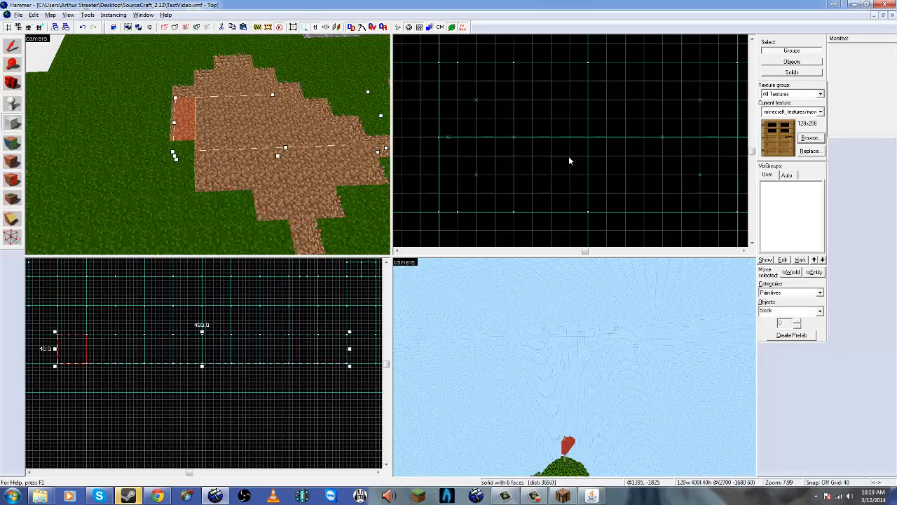
scroll(567, 151, down, 10)
scroll(567, 151, down, 3)
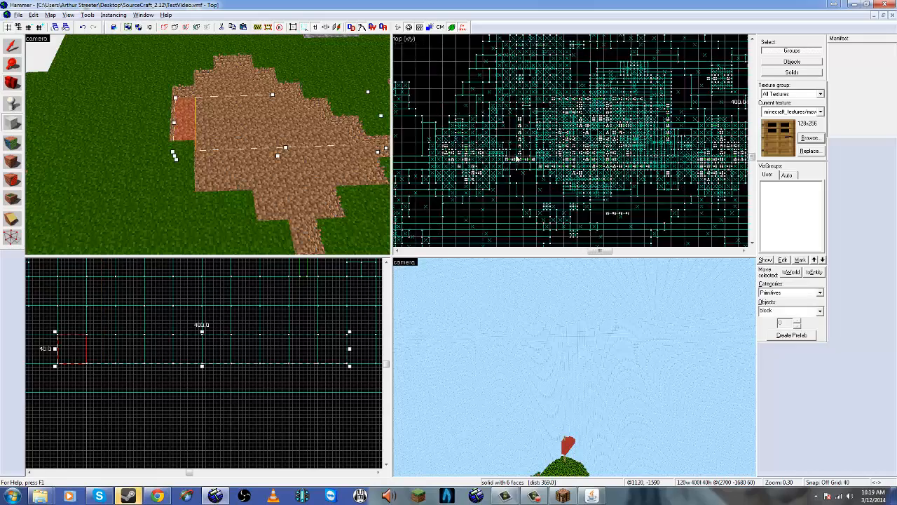
scroll(684, 105, up, 2)
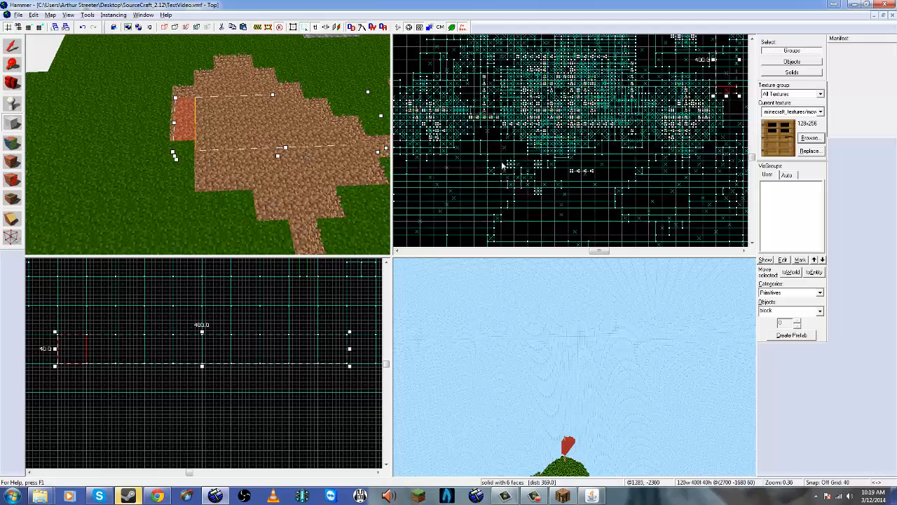
scroll(666, 101, down, 2)
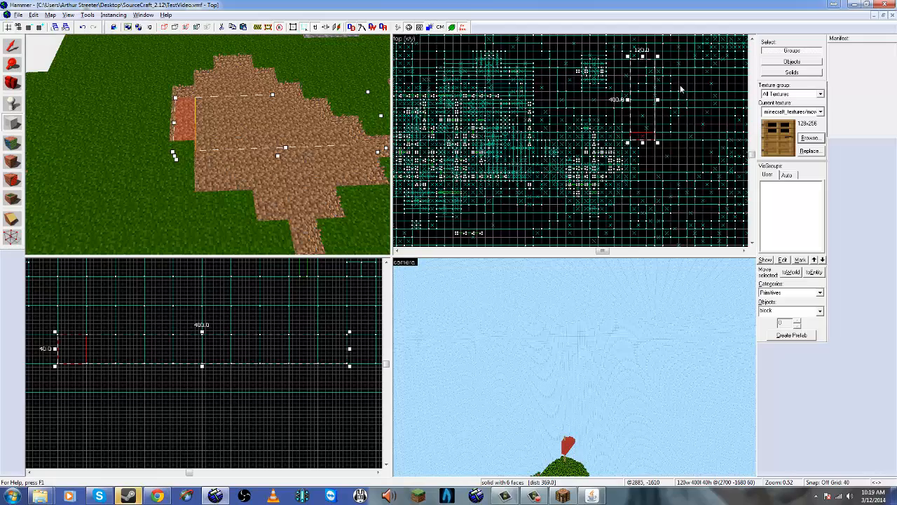
scroll(656, 99, up, 2)
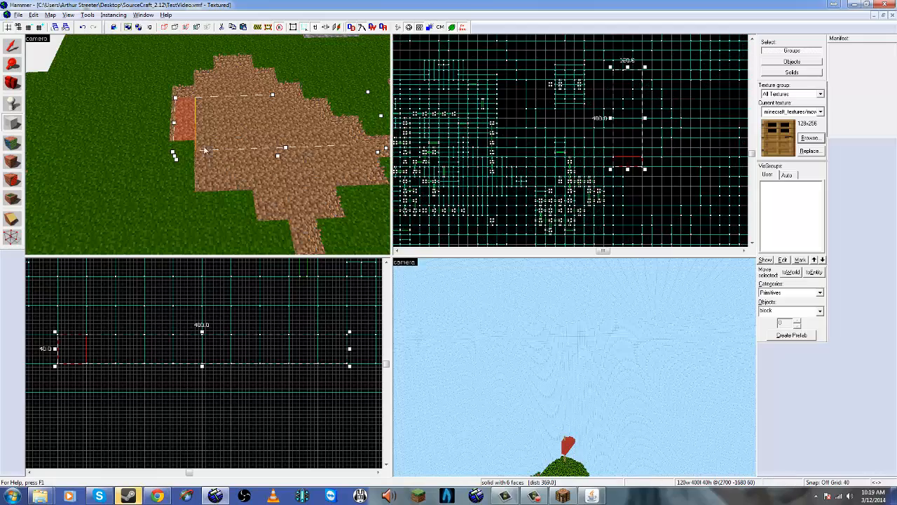
drag(285, 148, 308, 252)
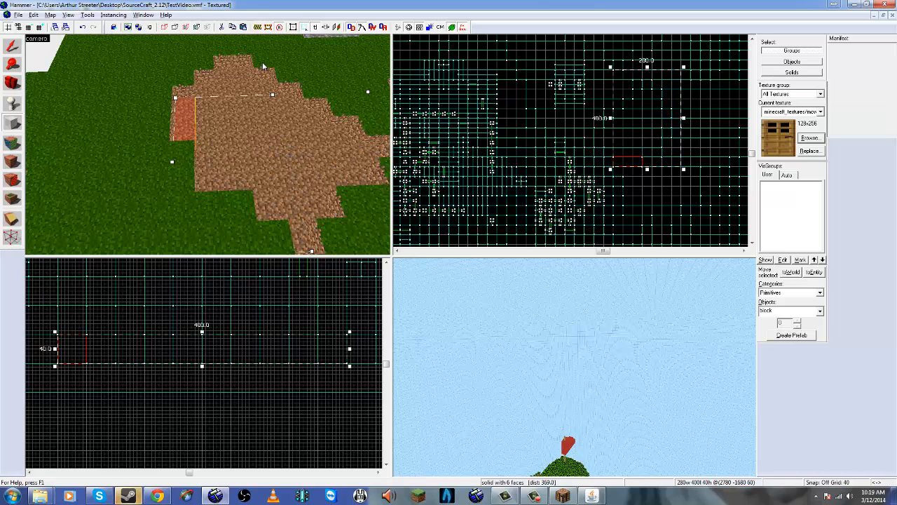
drag(272, 96, 240, 70)
key(shift+c)
key(d)
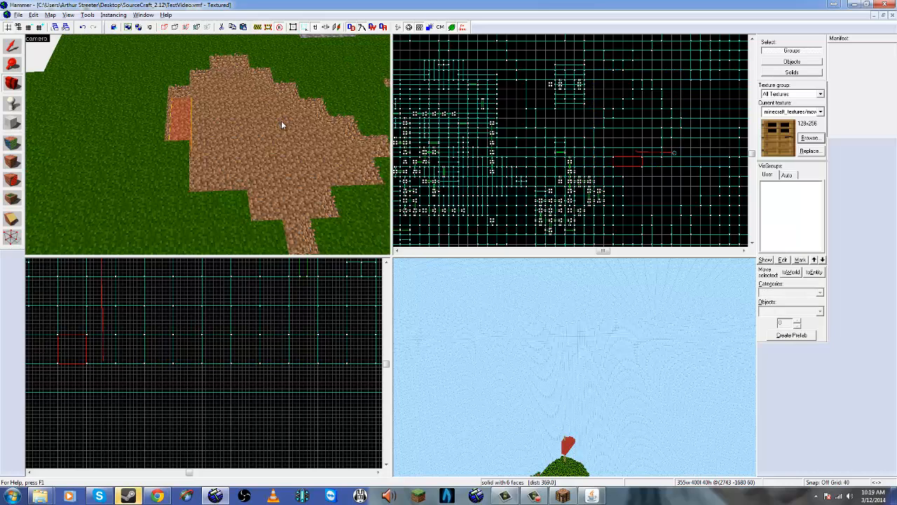
Step: Set the current texture to tools/toolsnodraw and create the block from the outline
key(shift+b)
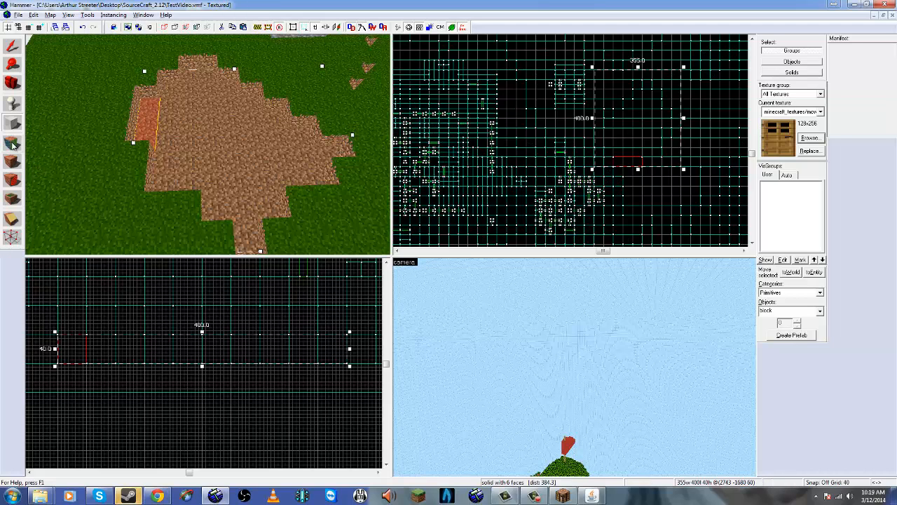
click(810, 137)
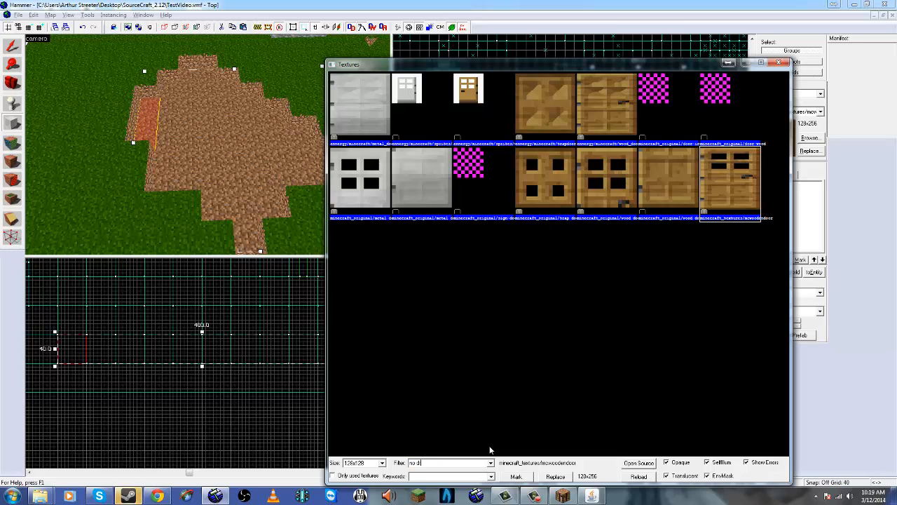
double_click(365, 110)
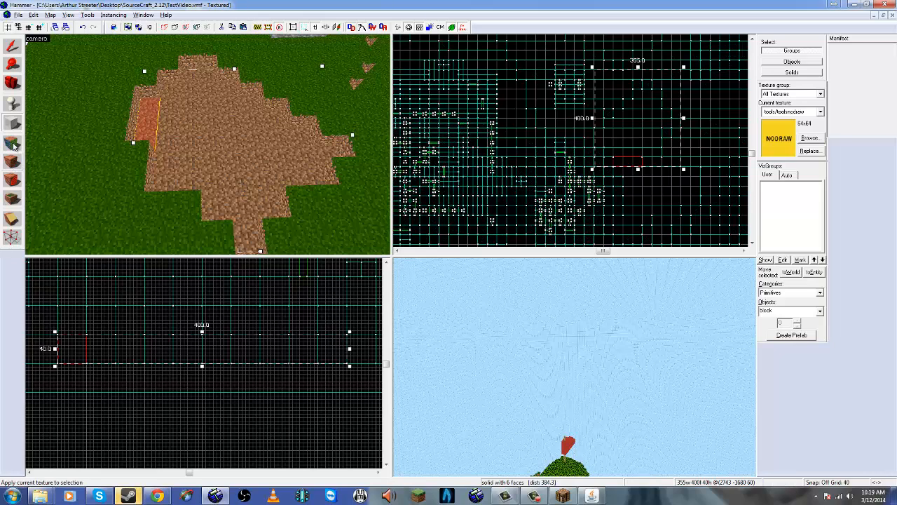
key(Return)
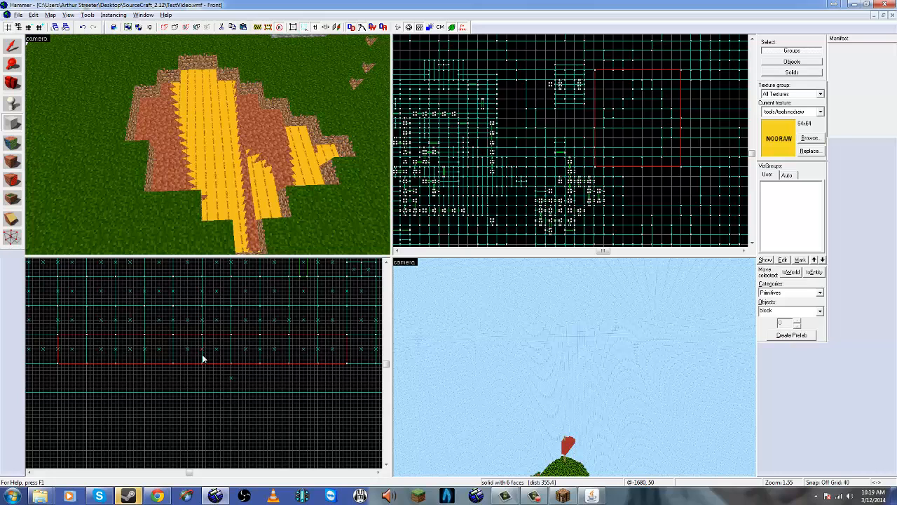
Step: Raise the nodraw block 40 units in the front view to grass level and check its surface in the 3D view
drag(202, 348, 193, 321)
key(Return)
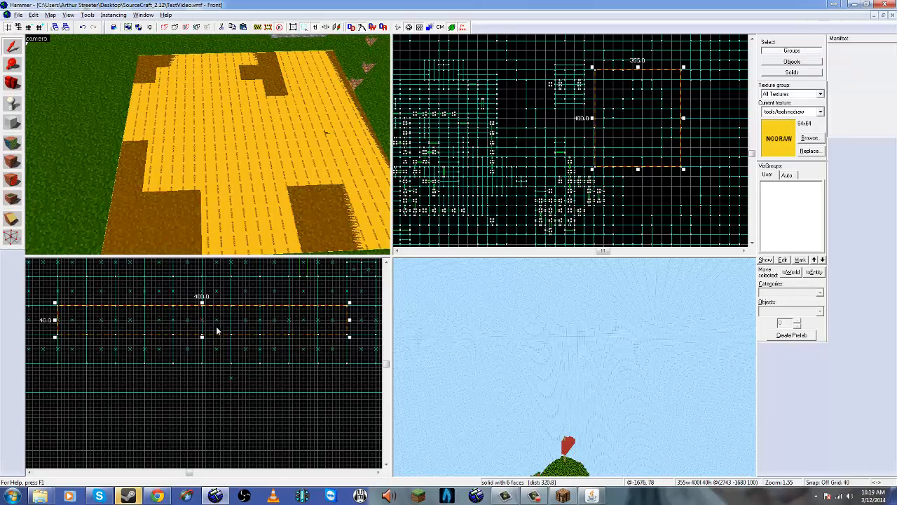
key(z)
key(w)
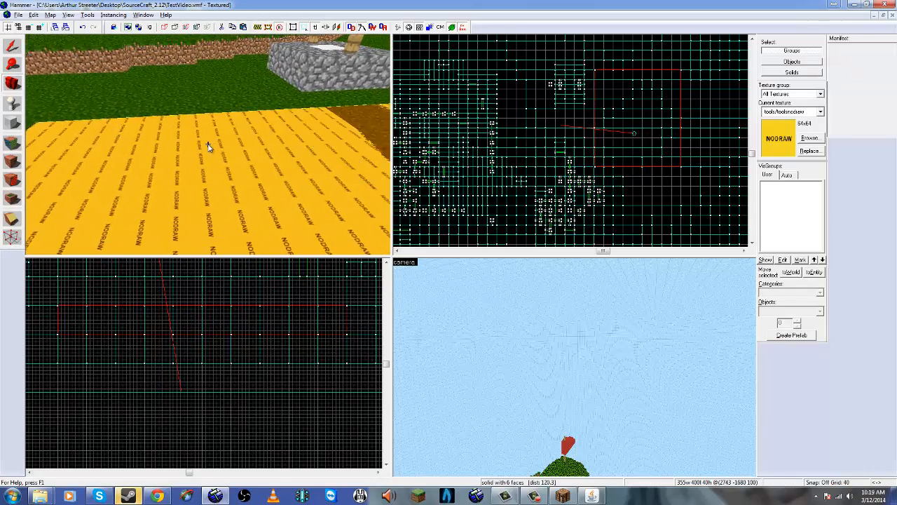
key(w)
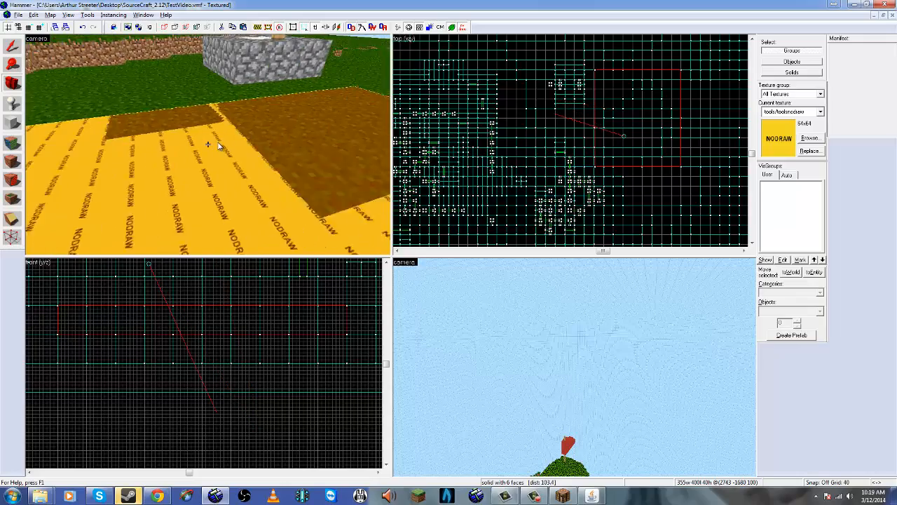
key(w)
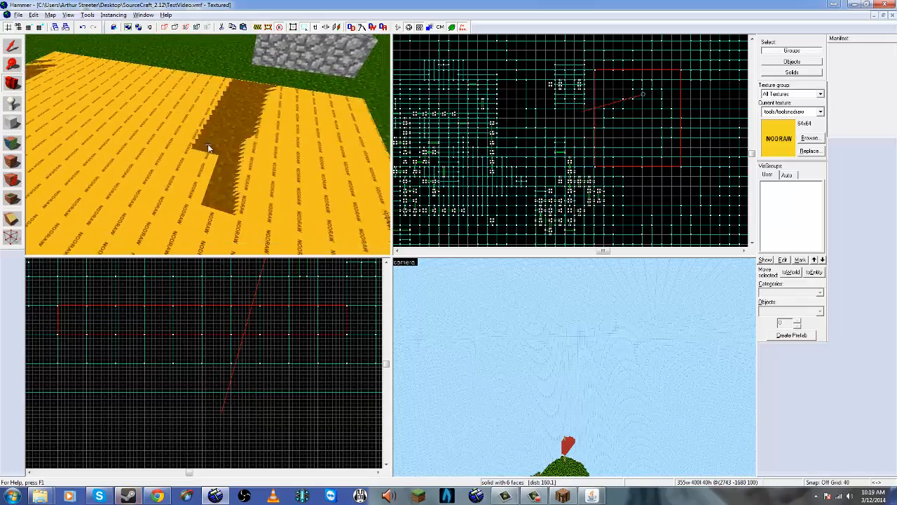
key(s)
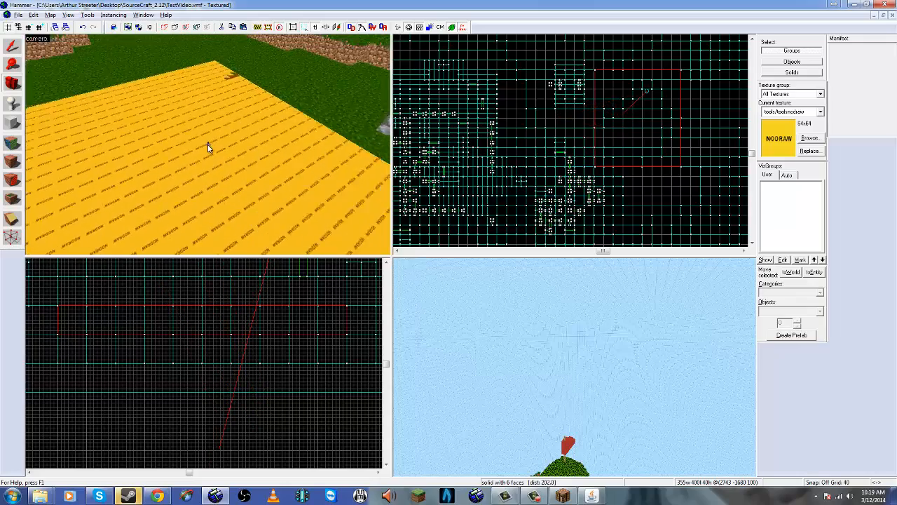
Step: Lower the nodraw block 5 units in the front view so its top sits slightly below the surrounding grass
key(z)
scroll(208, 322, up, 3)
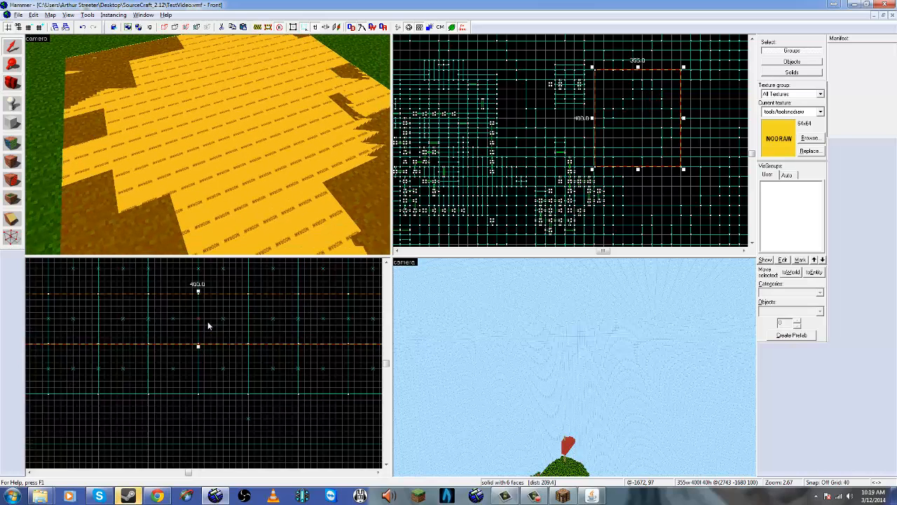
scroll(234, 306, up, 3)
key(Escape)
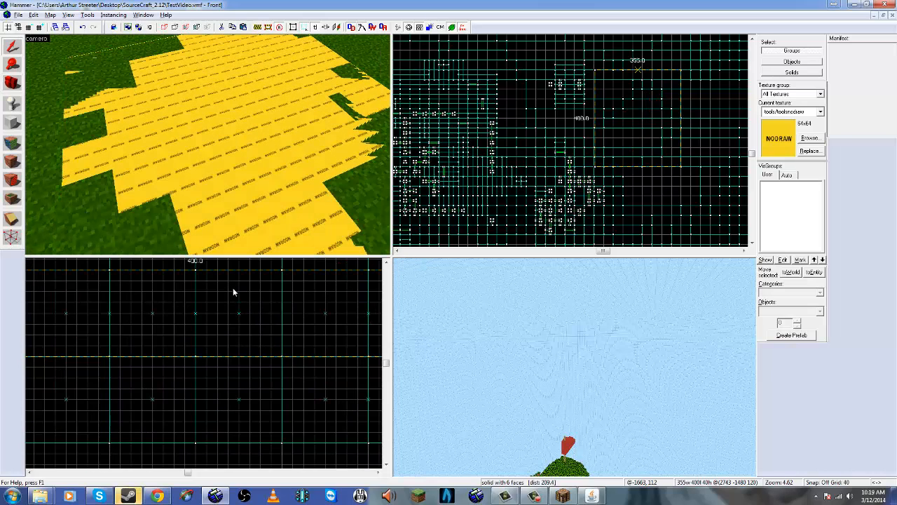
drag(233, 288, 233, 293)
key(z)
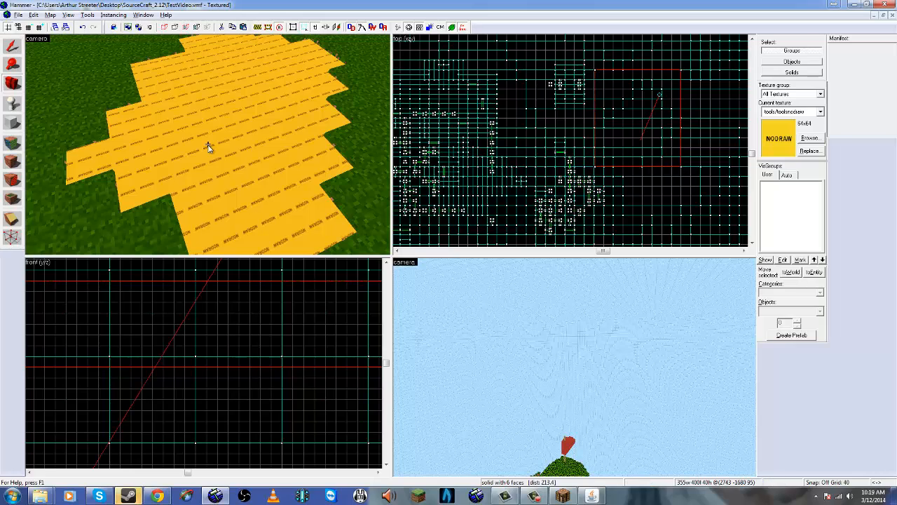
key(w)
key(w)
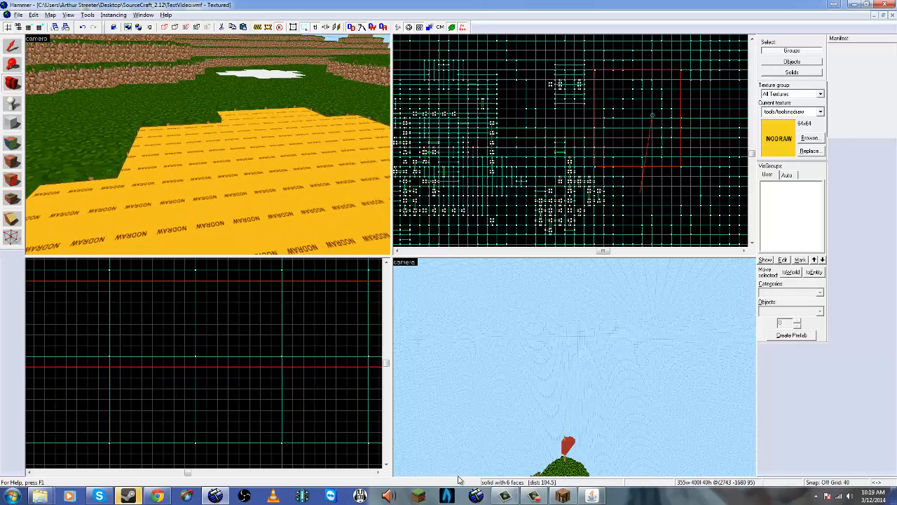
Step: Switch to Minecraft, walk to the reference pond to examine its water, and return to Hammer
click(563, 496)
click(234, 206)
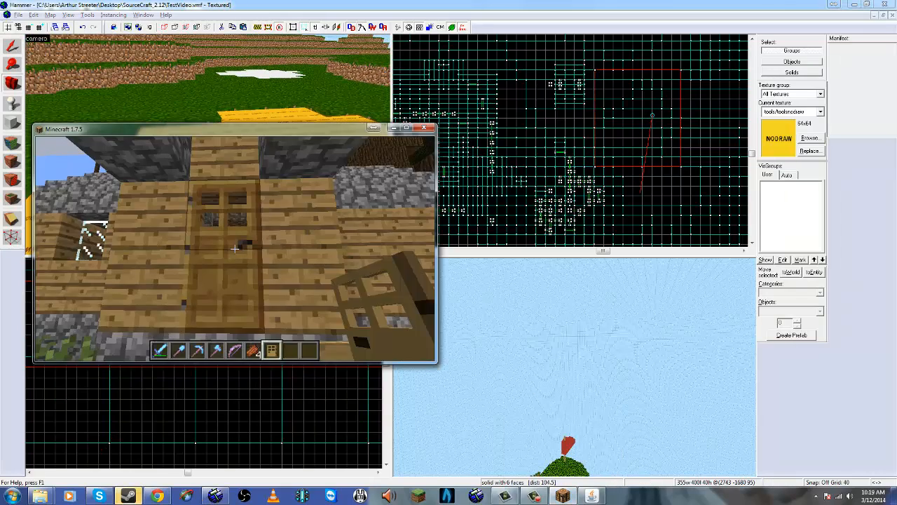
key(w)
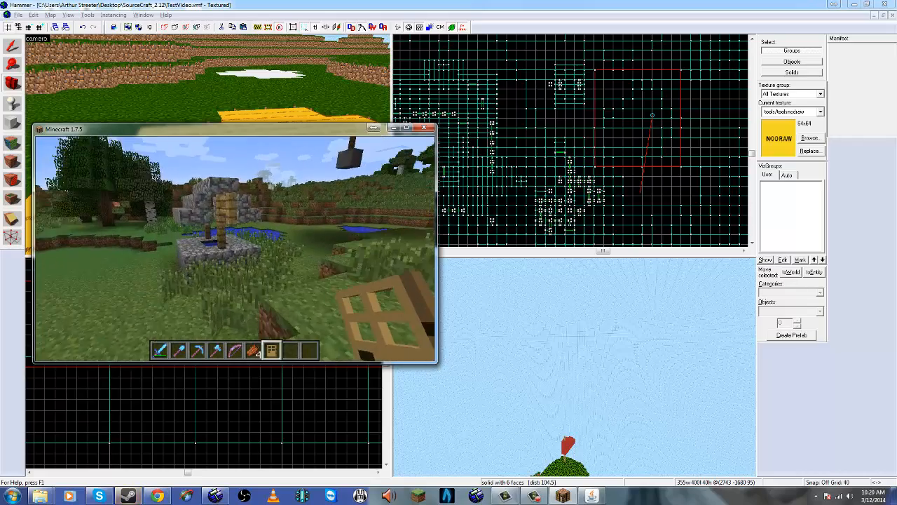
key(w)
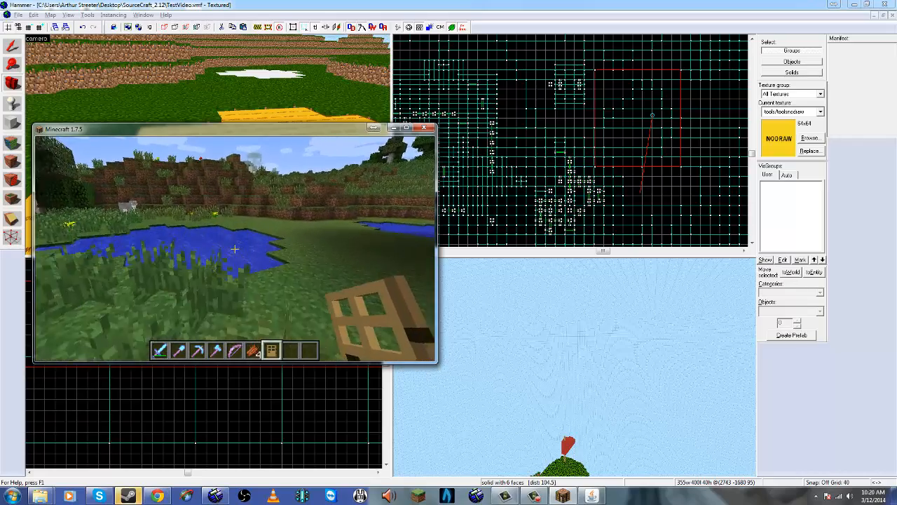
key(w)
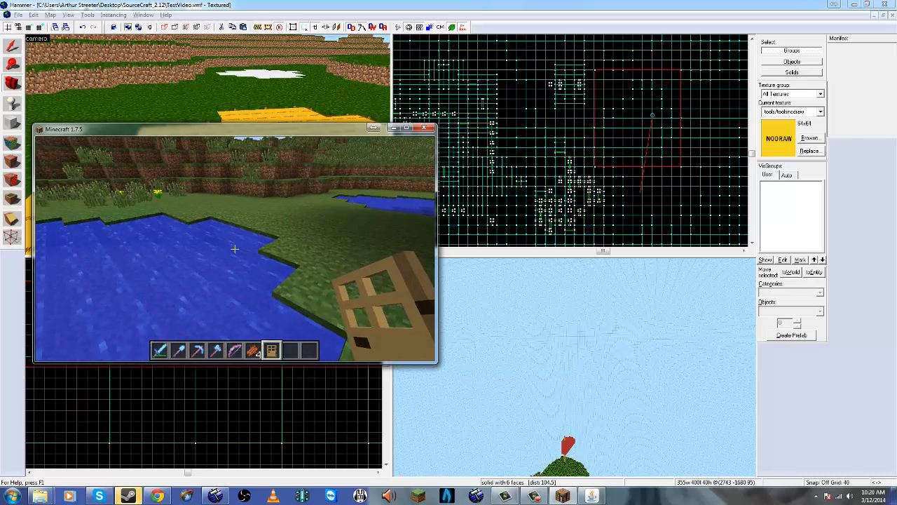
key(alt+Tab)
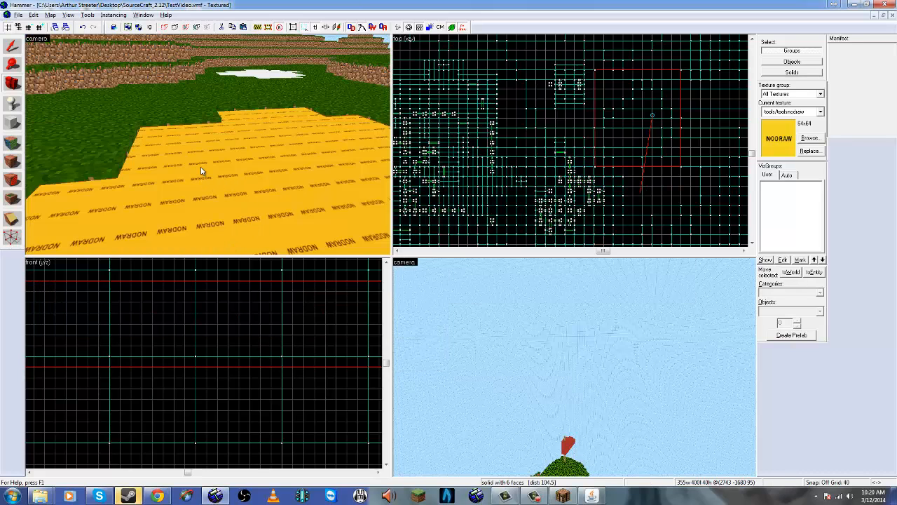
Step: Open the face editing sheet for the nodraw block and filter the texture browser by "minecraft water"
drag(203, 171, 208, 146)
key(s)
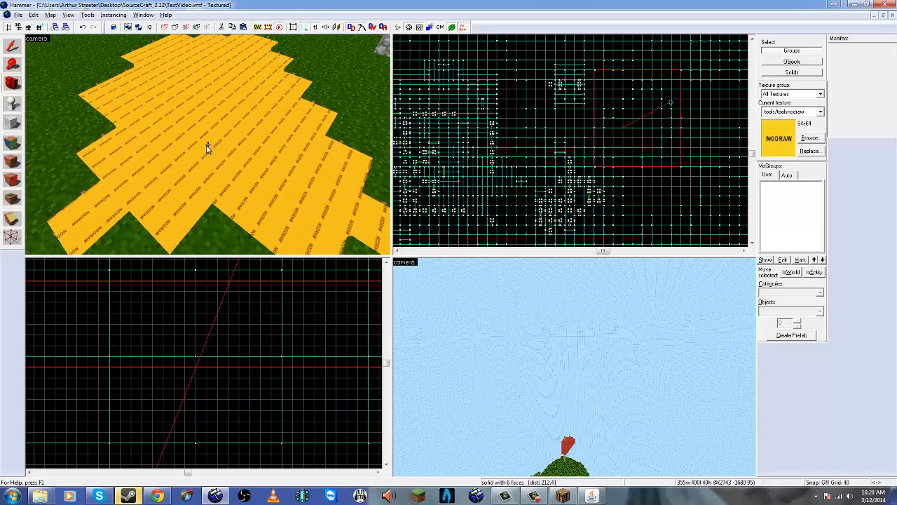
click(12, 144)
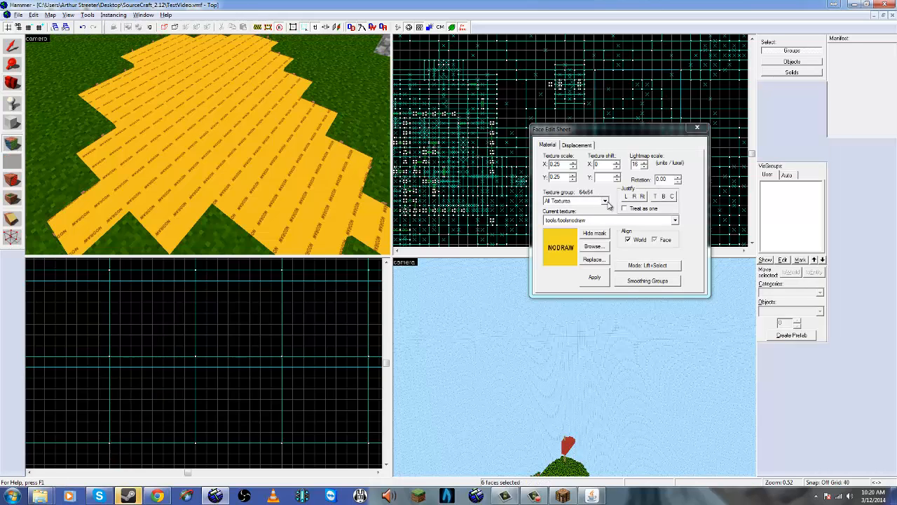
click(598, 223)
click(595, 244)
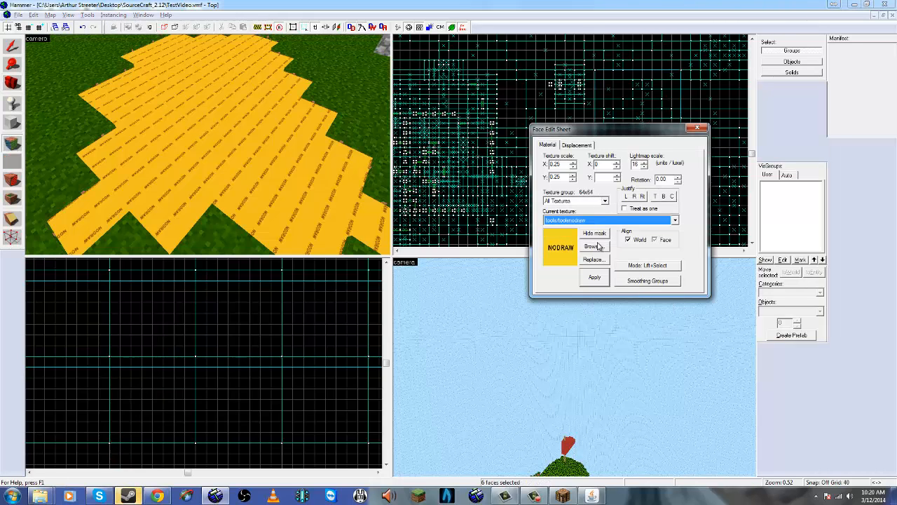
click(600, 248)
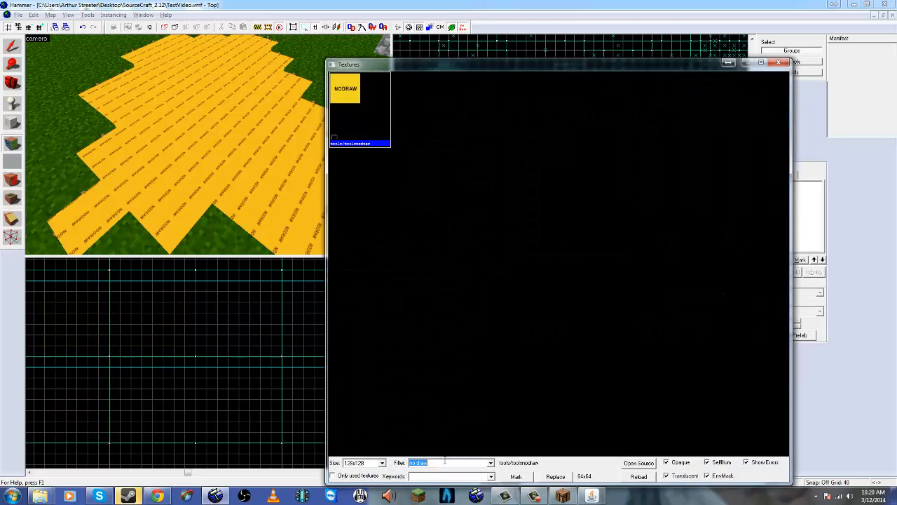
text(wat)
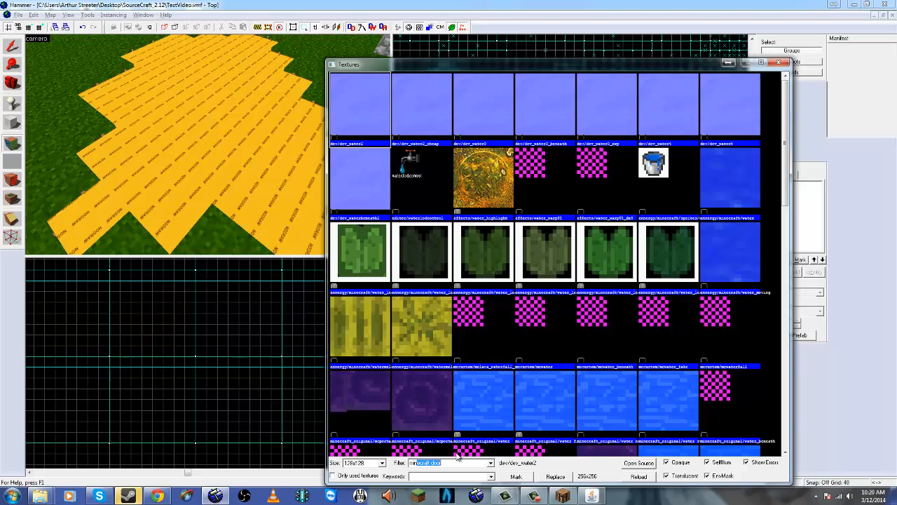
text(ft )
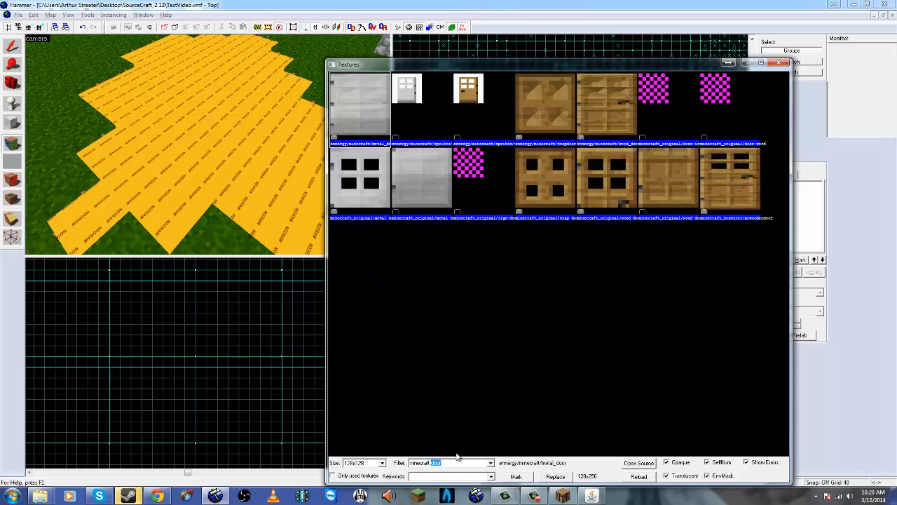
text(water)
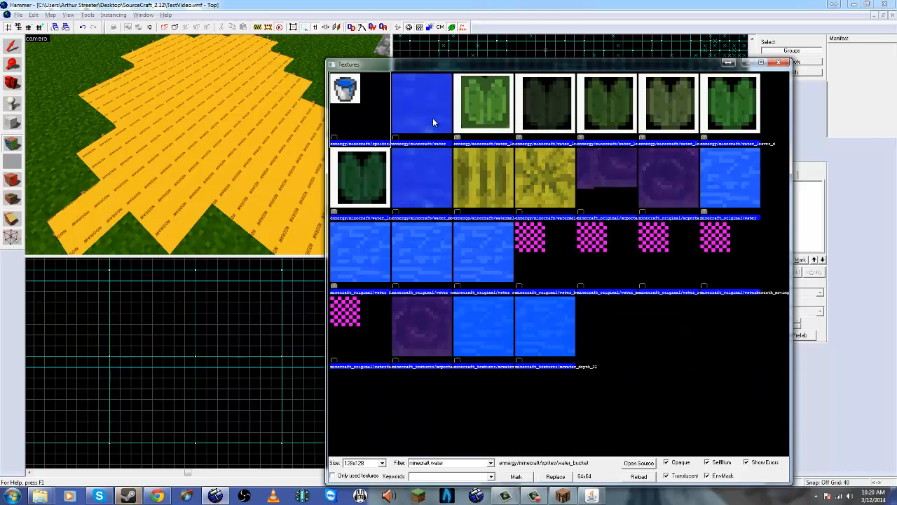
Step: Compare the water textures with the Minecraft pond, choose ennergy/minecraft/water and apply it to all faces of the block
click(432, 118)
click(424, 149)
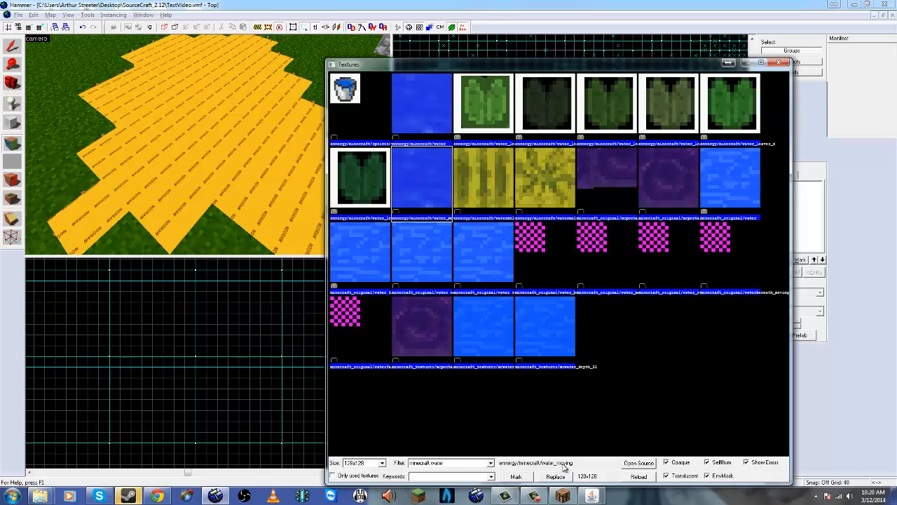
click(431, 126)
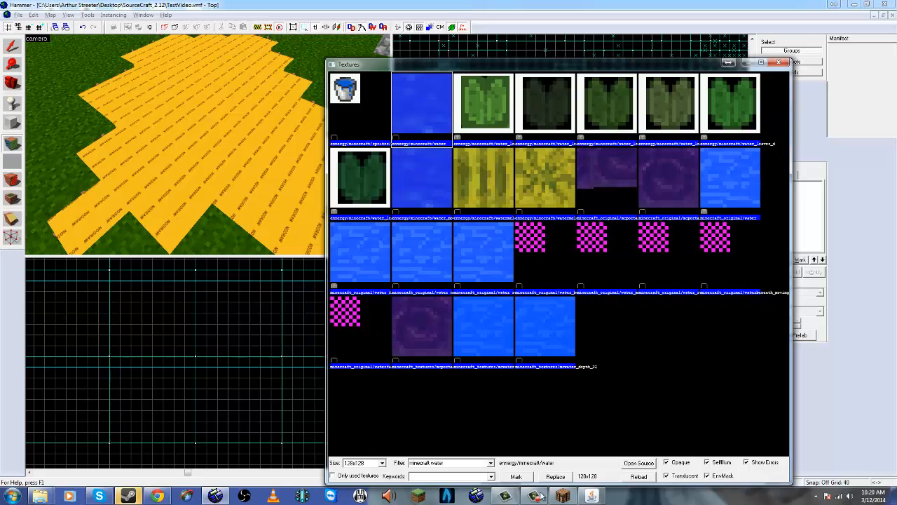
click(563, 495)
click(248, 215)
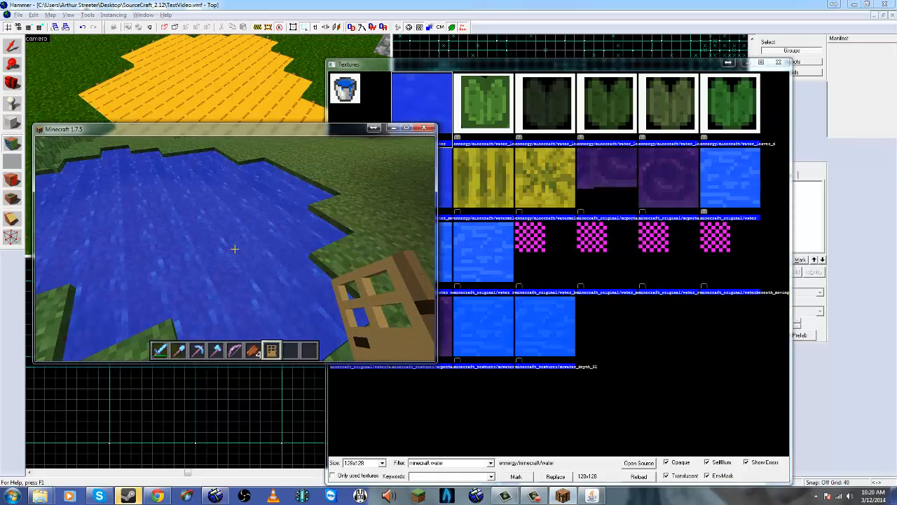
key(alt+Tab)
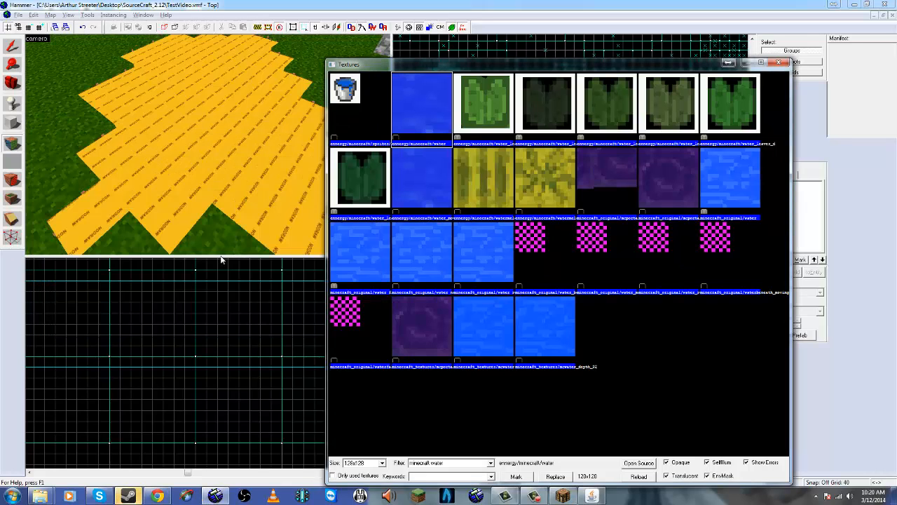
double_click(443, 94)
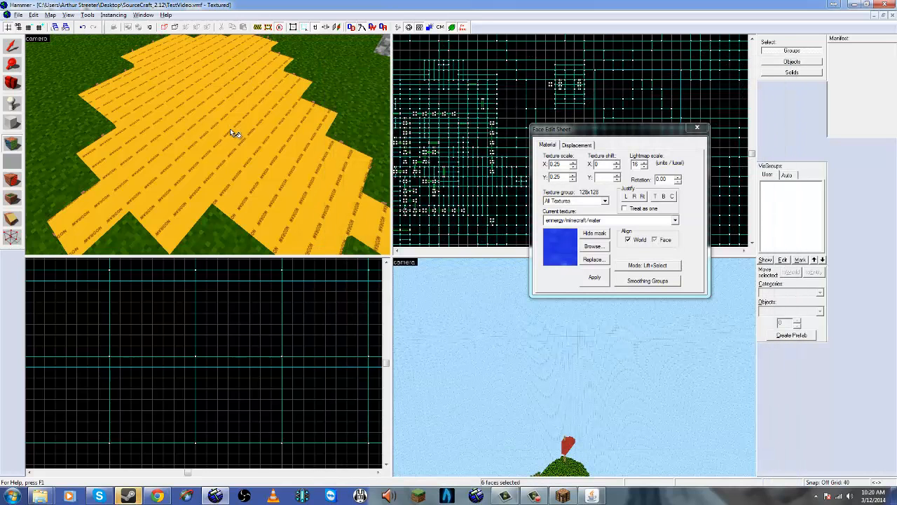
click(595, 277)
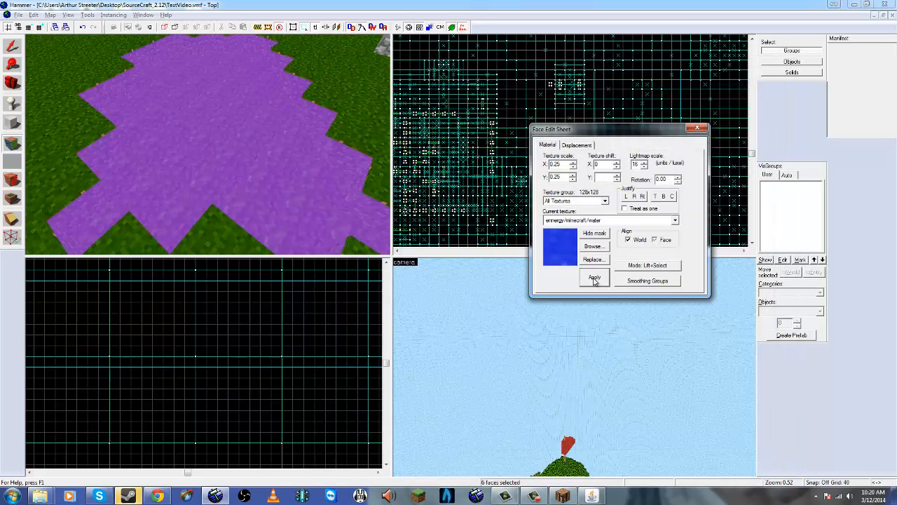
Step: Leave face editing, clear the selection and check the water surface in the 3D view
click(12, 46)
click(248, 96)
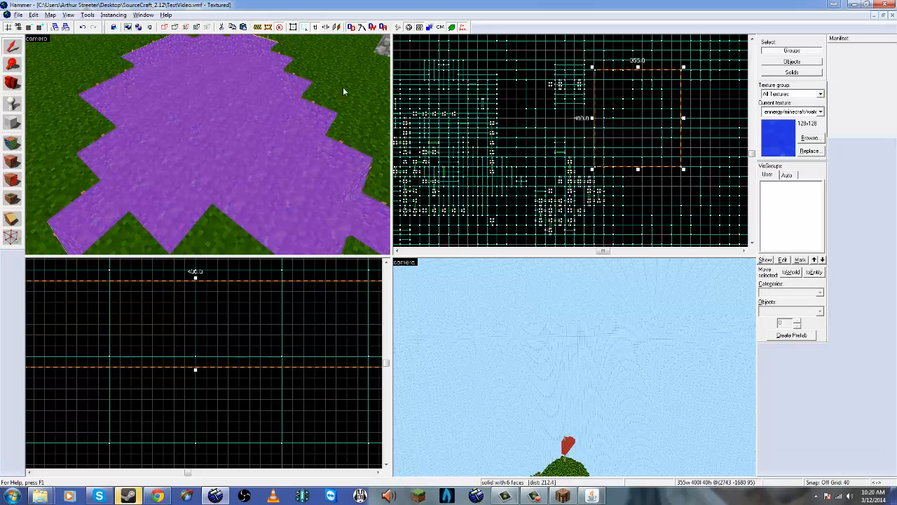
ctrl+click(343, 87)
ctrl+click(192, 153)
key(Delete)
key(space)
drag(304, 134, 208, 143)
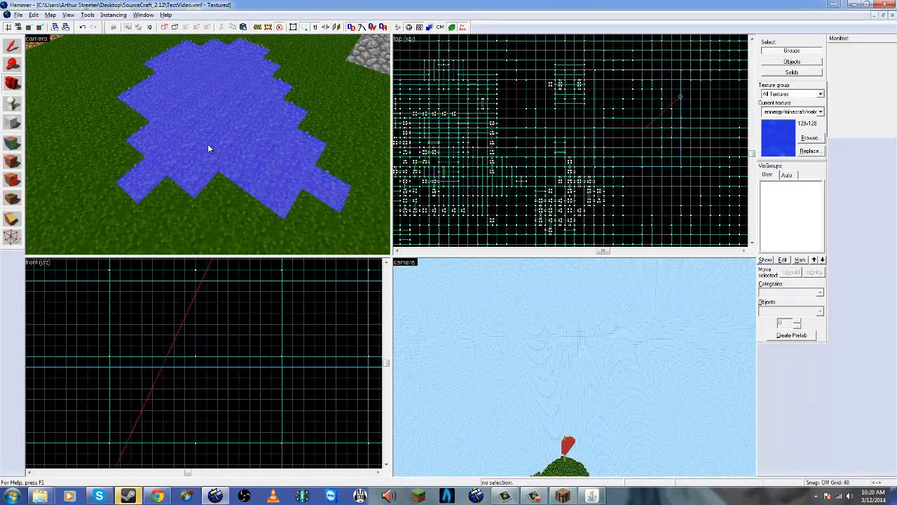
Step: Tie the water block to a brush entity and set its class to func_water_analog
double_click(210, 138)
click(593, 140)
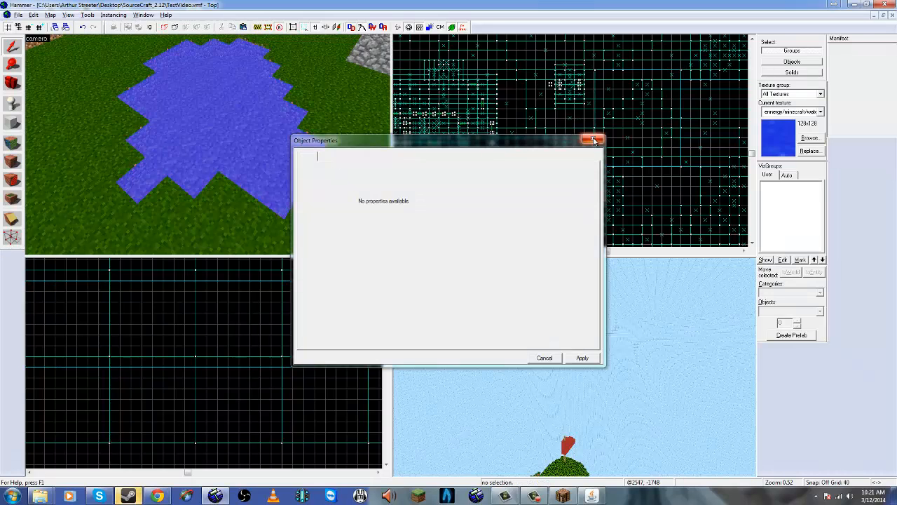
click(171, 121)
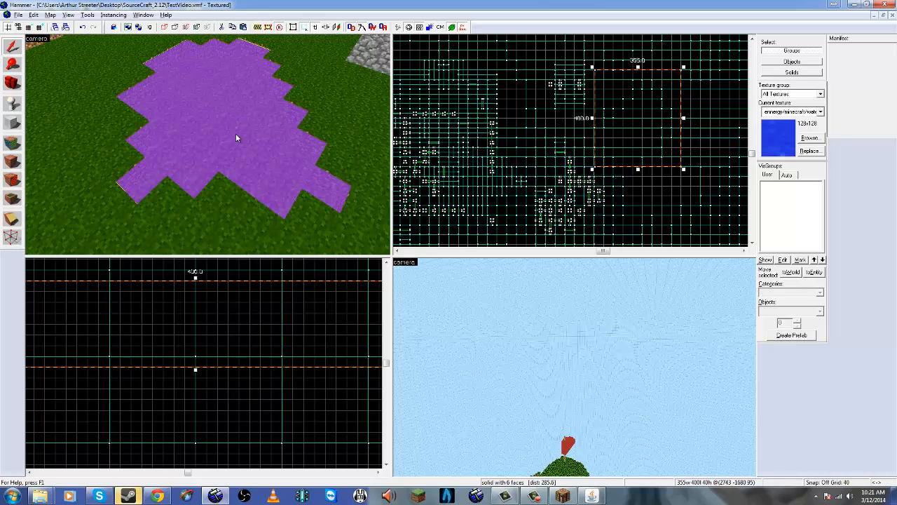
key(ctrl+t)
click(376, 187)
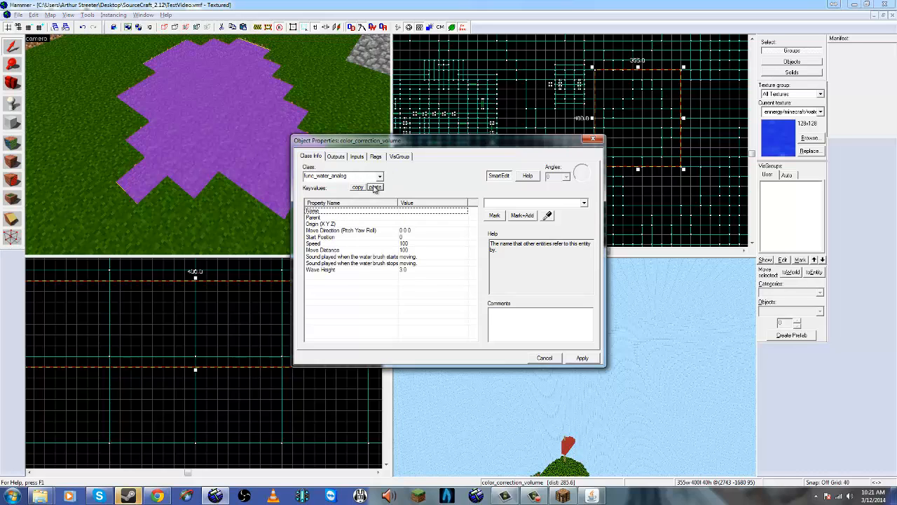
drag(437, 152, 472, 153)
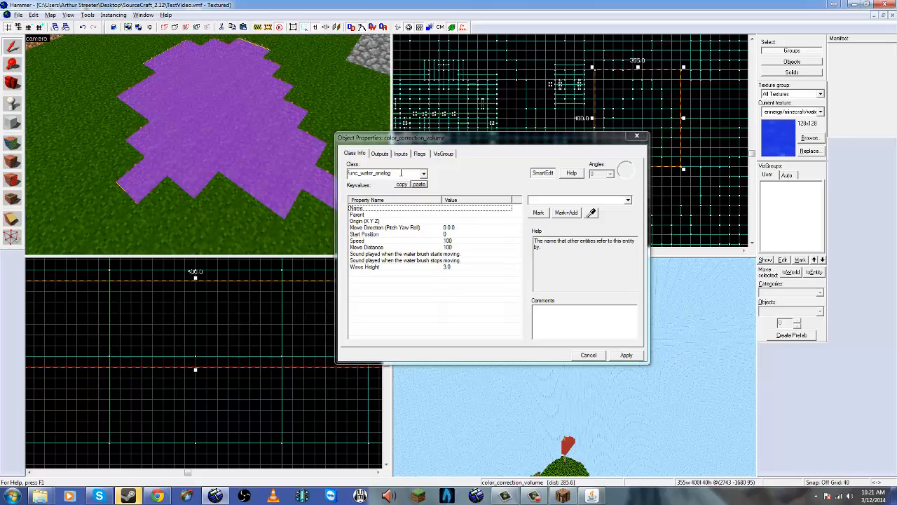
click(402, 174)
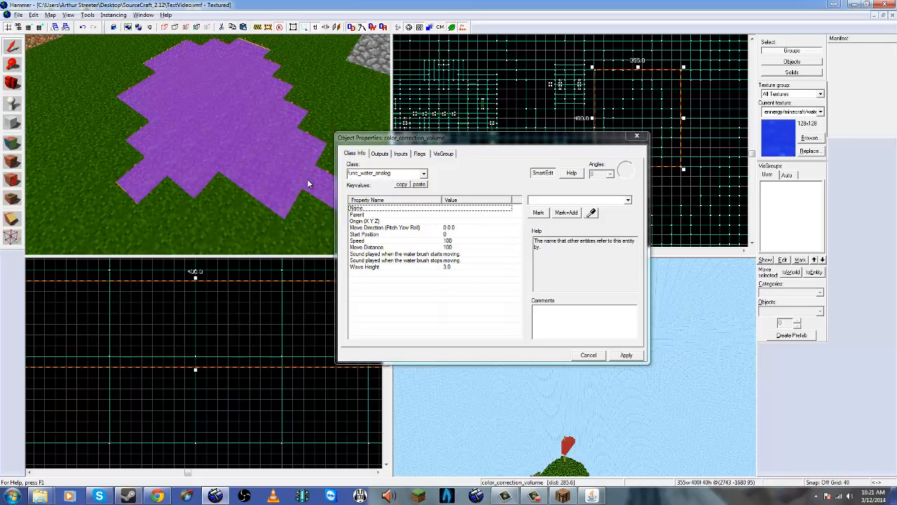
click(377, 175)
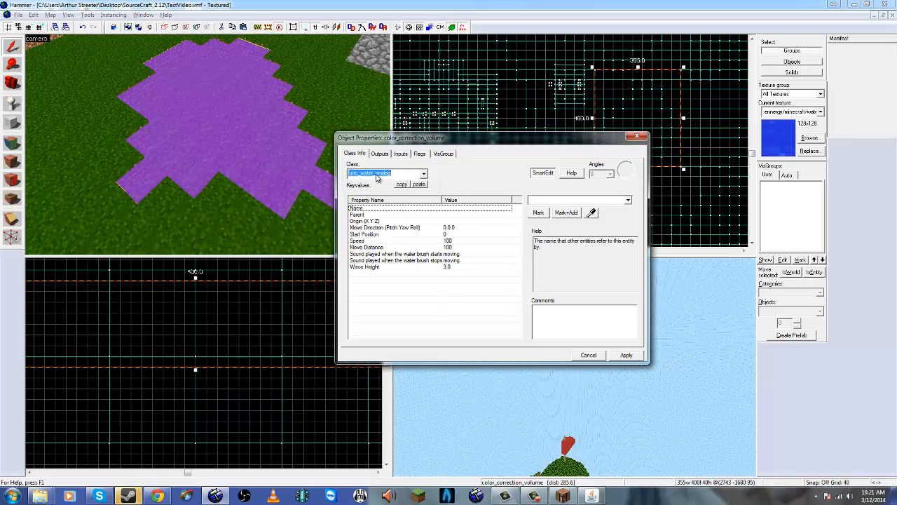
text(func_Wate)
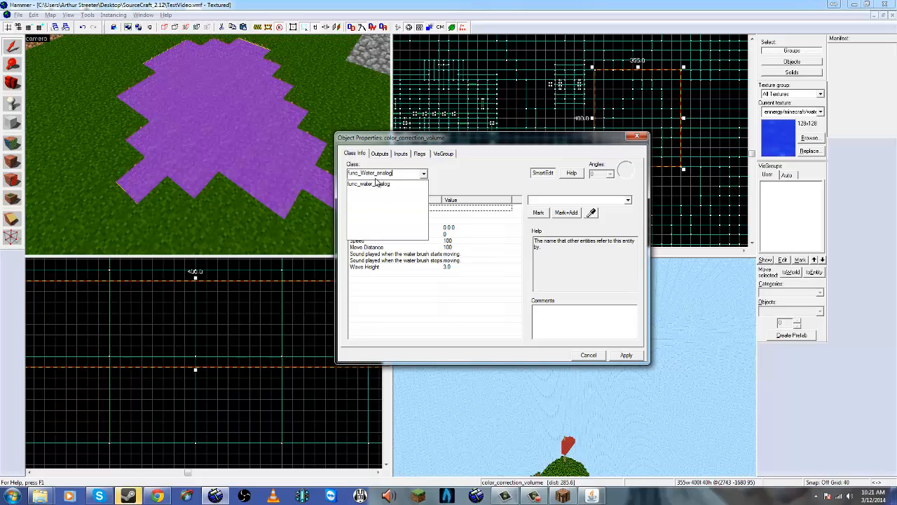
click(415, 185)
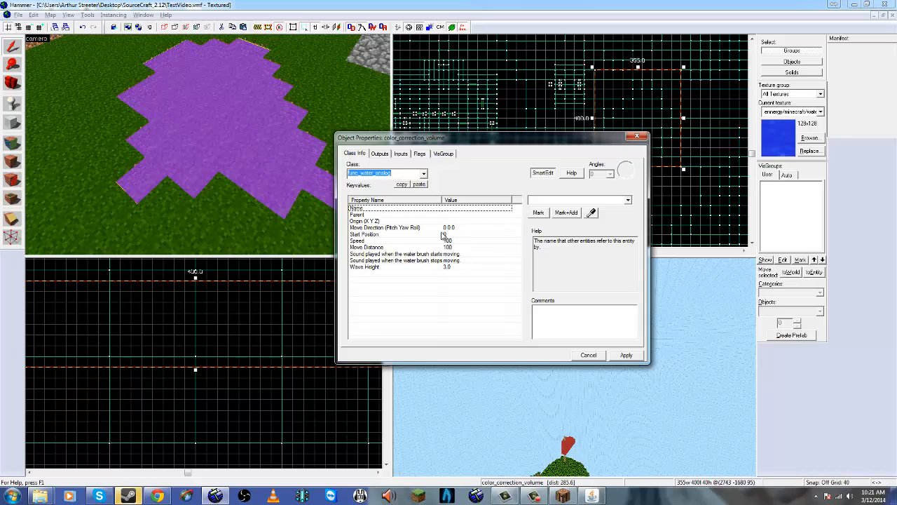
Step: Review the water entity's speed, move distance and origin properties, apply the entity settings and close the properties
click(471, 241)
click(471, 247)
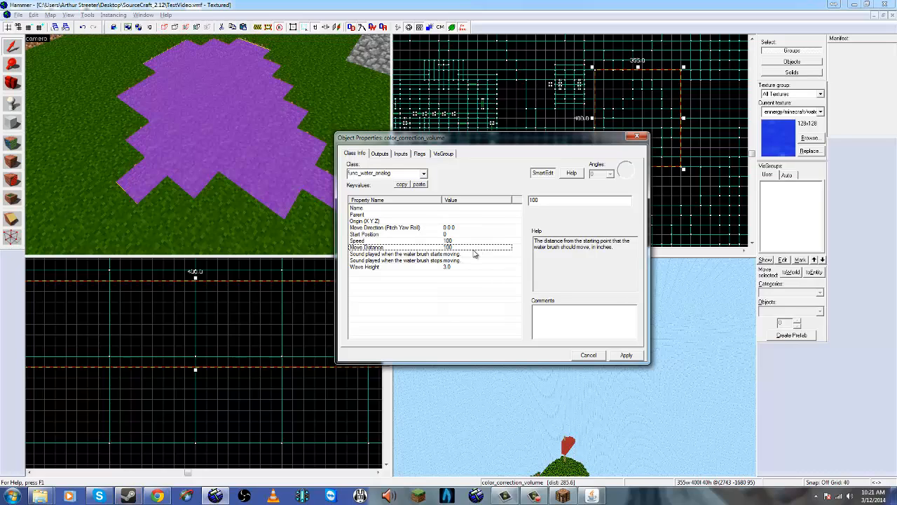
key(Up)
key(Up)
key(Up)
key(Up)
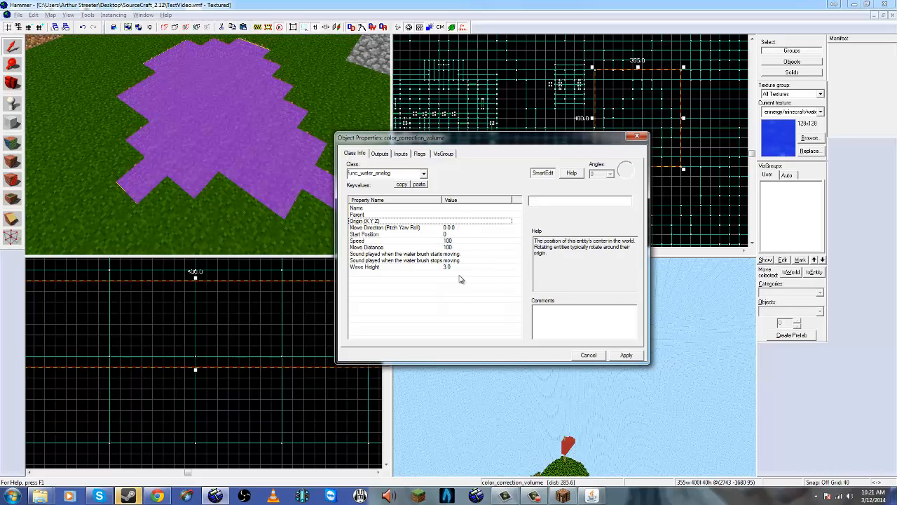
click(623, 356)
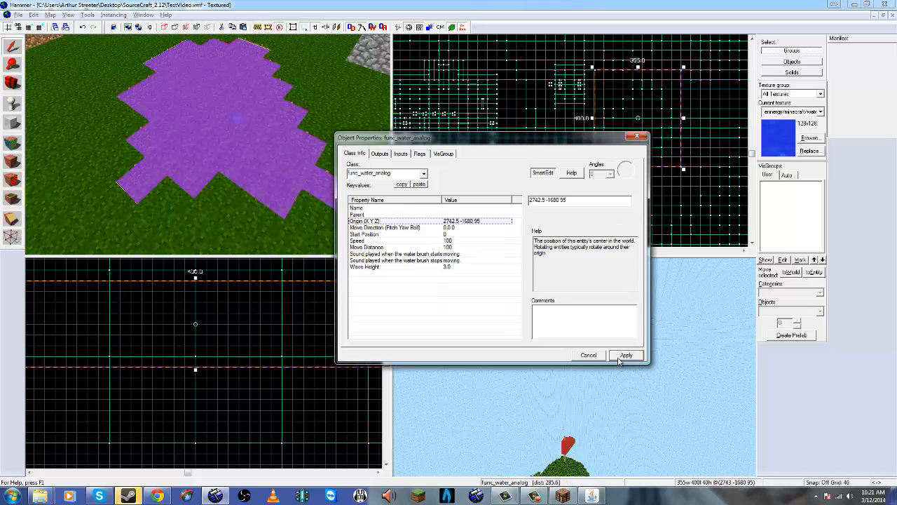
click(636, 136)
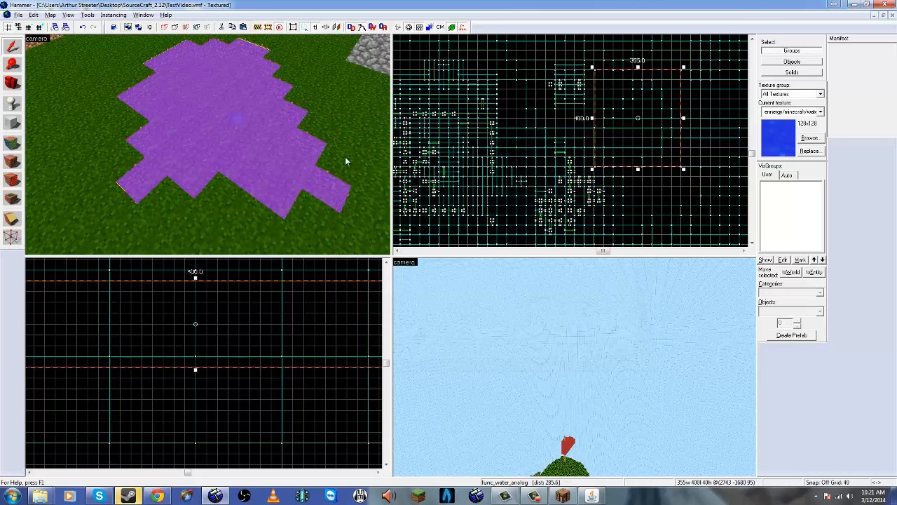
Step: Deselect the pond's water and examine the neighbouring white pit from above in the 3D view
drag(345, 157, 208, 144)
key(shift+s)
key(Escape)
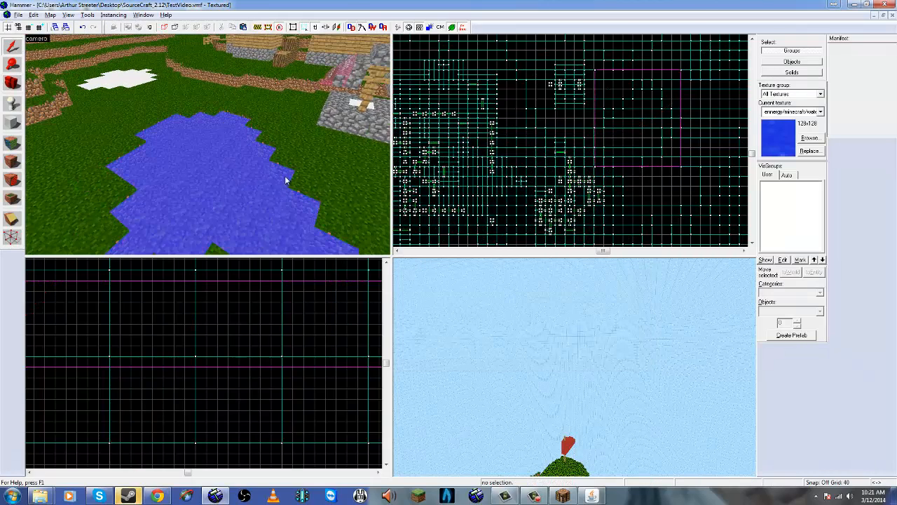
key(shift+c)
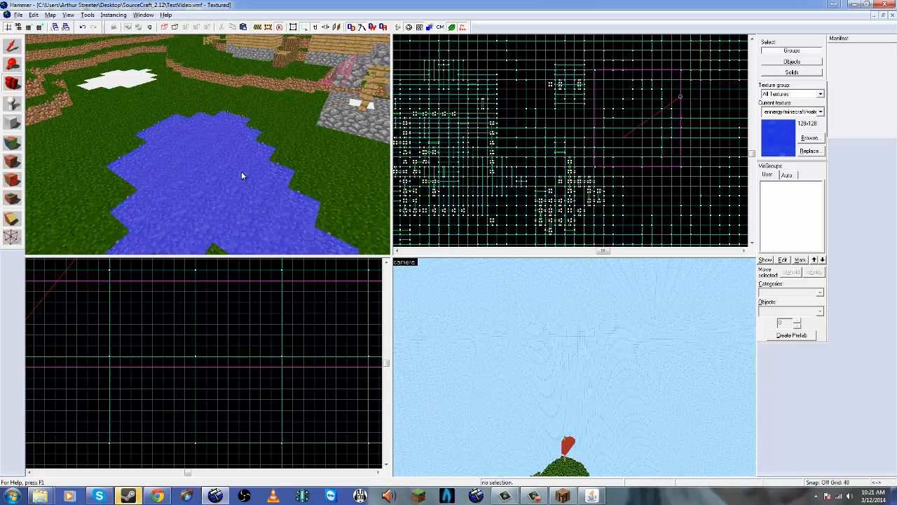
drag(221, 98, 207, 146)
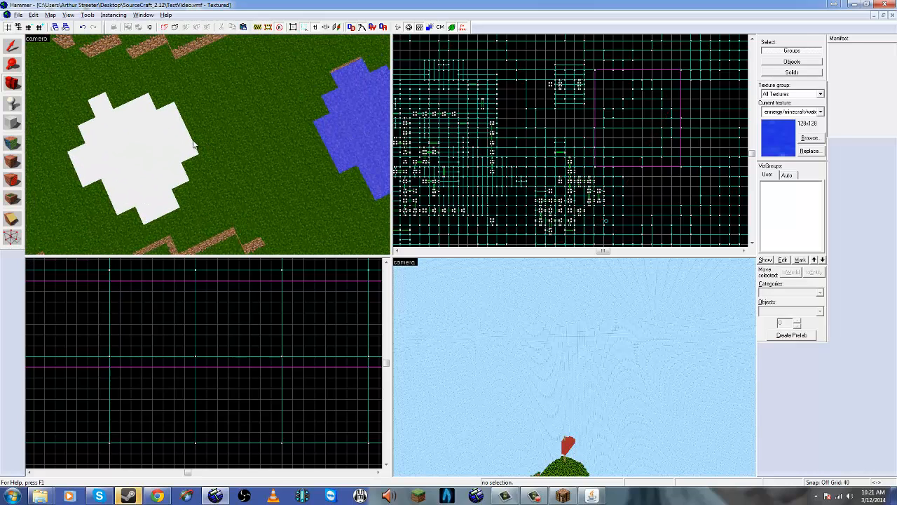
Step: Delete the white blocks filling the neighbouring pit and place a copy of the existing pond's water entity over it
key(shift+s)
click(179, 142)
key(Delete)
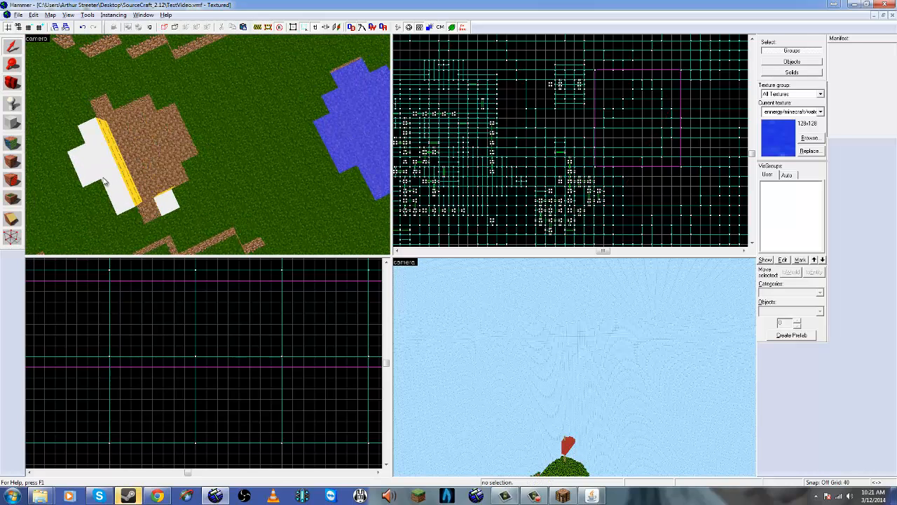
click(358, 147)
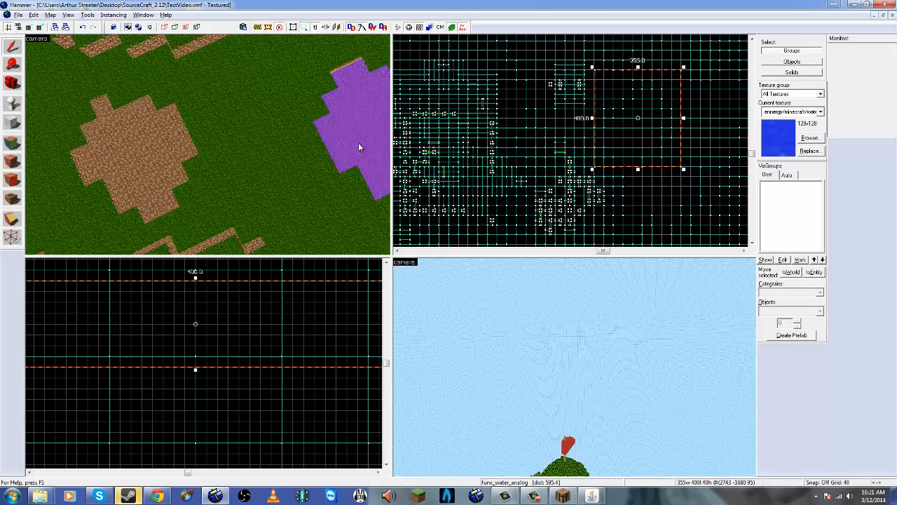
click(143, 156)
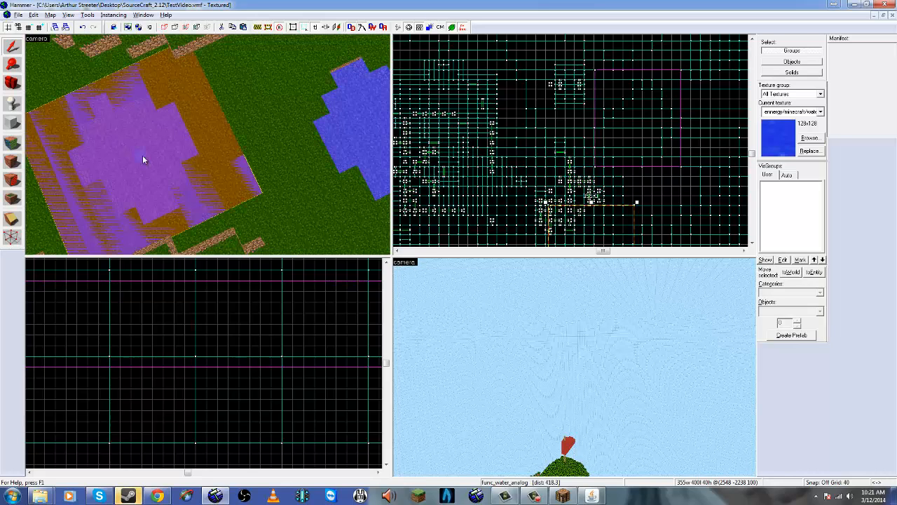
Step: Pull one end of the copied water block in to the pit's edge, shortening its length to about 323 units
key(shift+b)
scroll(216, 323, down, 8)
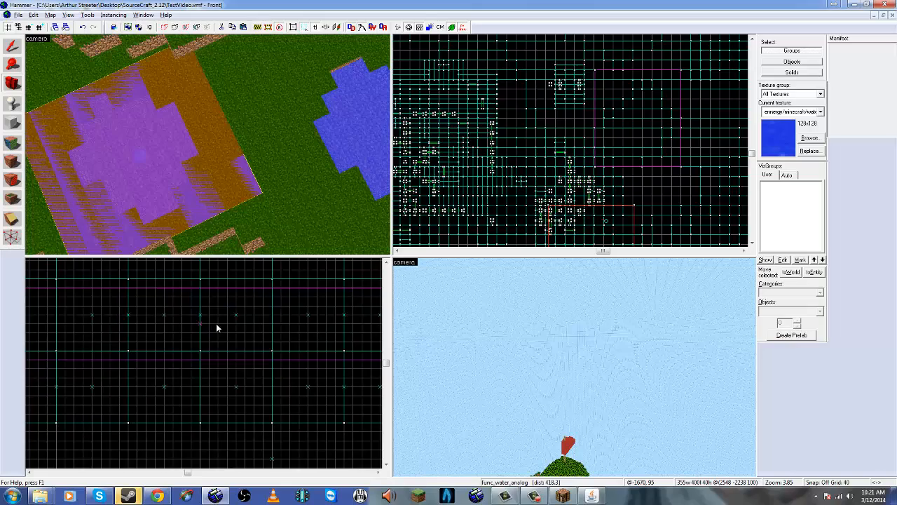
scroll(185, 340, down, 3)
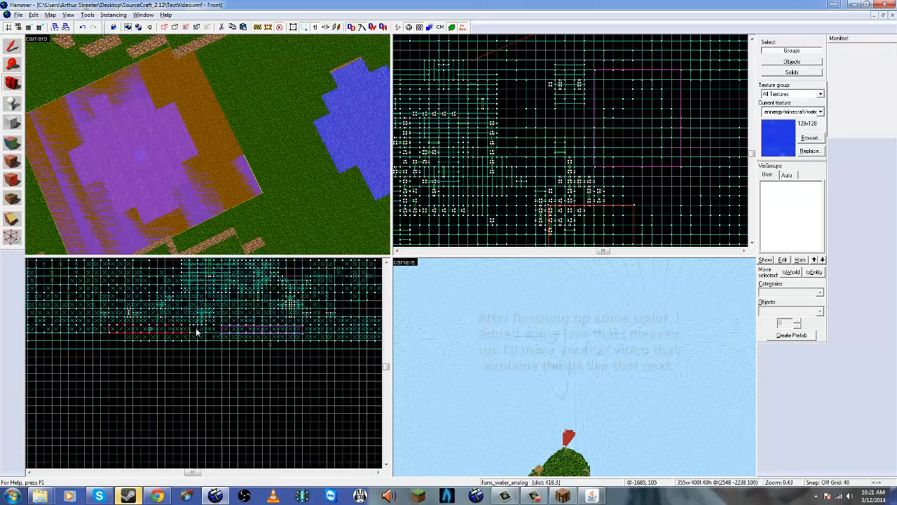
scroll(210, 339, up, 6)
scroll(218, 343, down, 1)
key(shift+s)
drag(90, 341, 139, 340)
scroll(142, 348, up, 8)
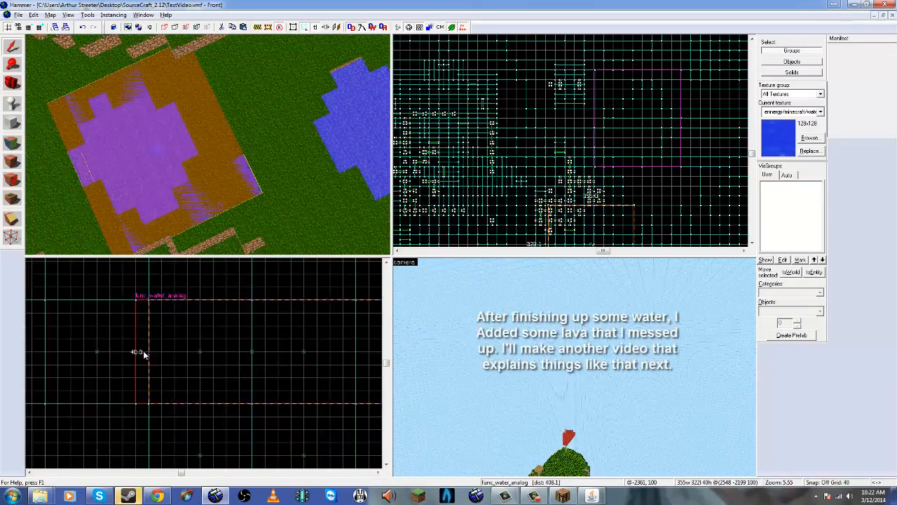
Step: Pull the opposite end of the copied water block in to the pit's edge, making it 240 units long
scroll(144, 355, down, 9)
scroll(177, 376, up, 4)
drag(257, 355, 168, 370)
scroll(166, 156, up, 4)
middle_drag(166, 157, 188, 238)
scroll(165, 349, up, 2)
scroll(329, 168, down, 5)
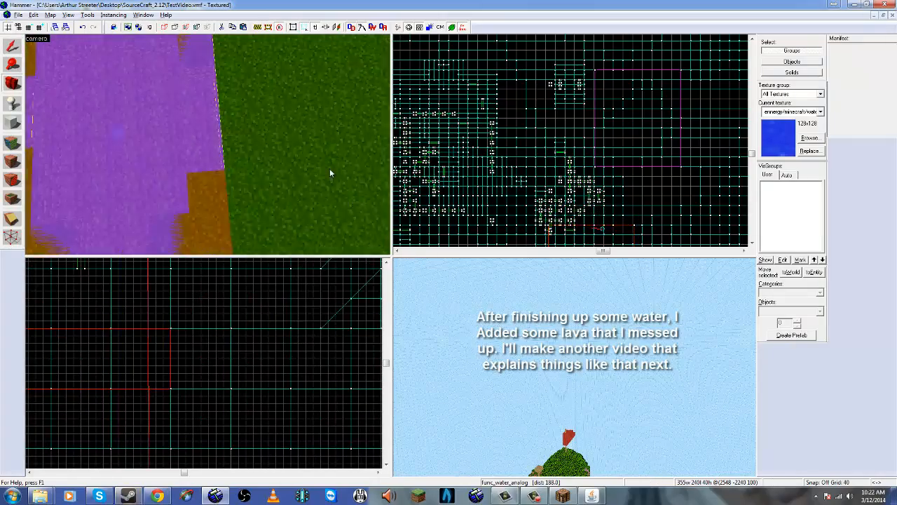
Step: Adjust both sides of the copied water block to the pit's edges, making it 280 units wide
scroll(485, 171, up, 4)
drag(486, 172, 506, 178)
scroll(507, 176, down, 5)
scroll(601, 171, up, 6)
drag(607, 169, 569, 171)
Step: Lower the copied water block 5 units below grass level and clear the selection
key(Down)
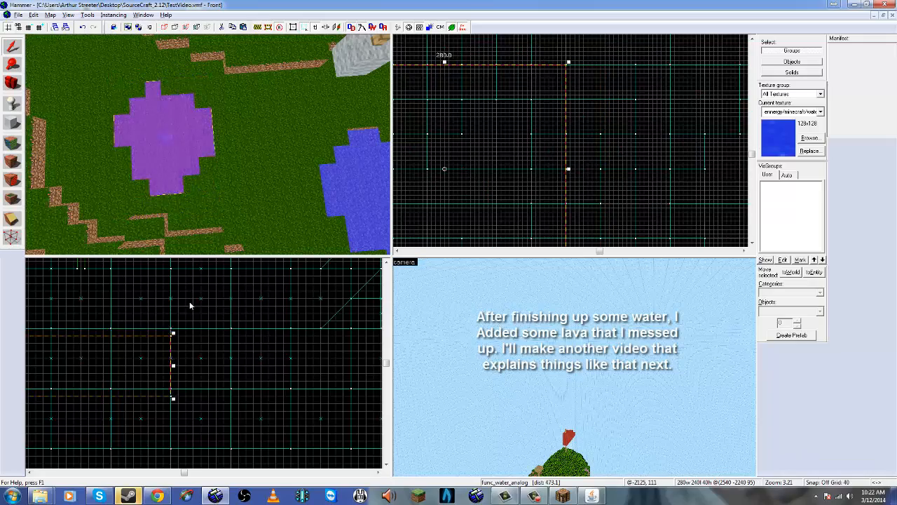
key(Escape)
key(z)
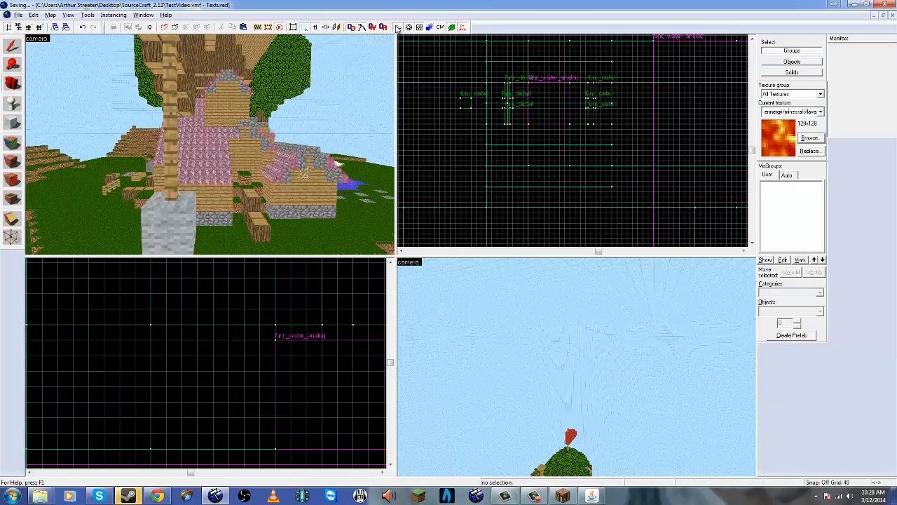
click(397, 27)
click(504, 150)
key(z)
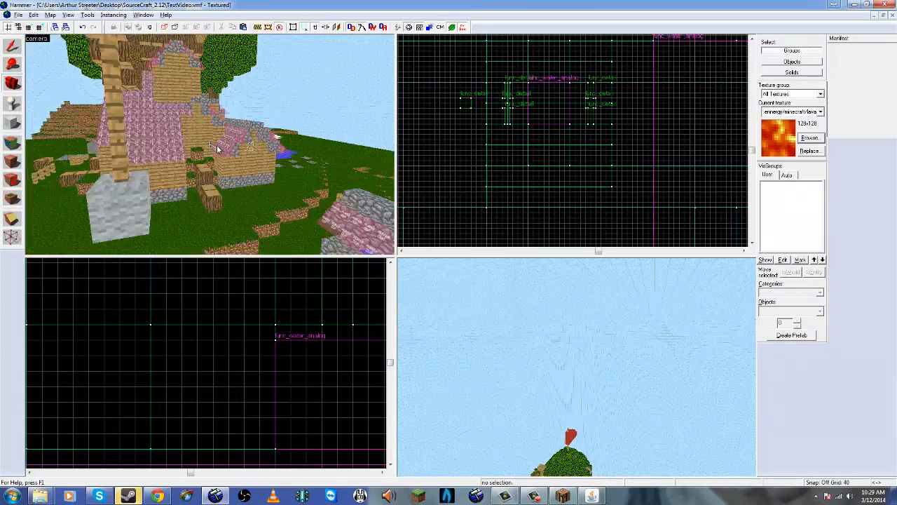
key(w)
key(s)
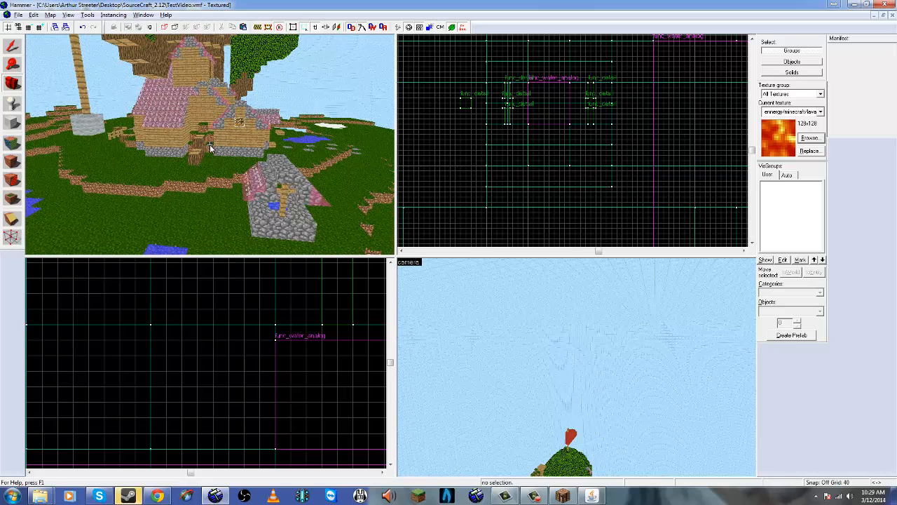
Step: Open the map properties and set the worldspawn Name to minecraft
click(21, 16)
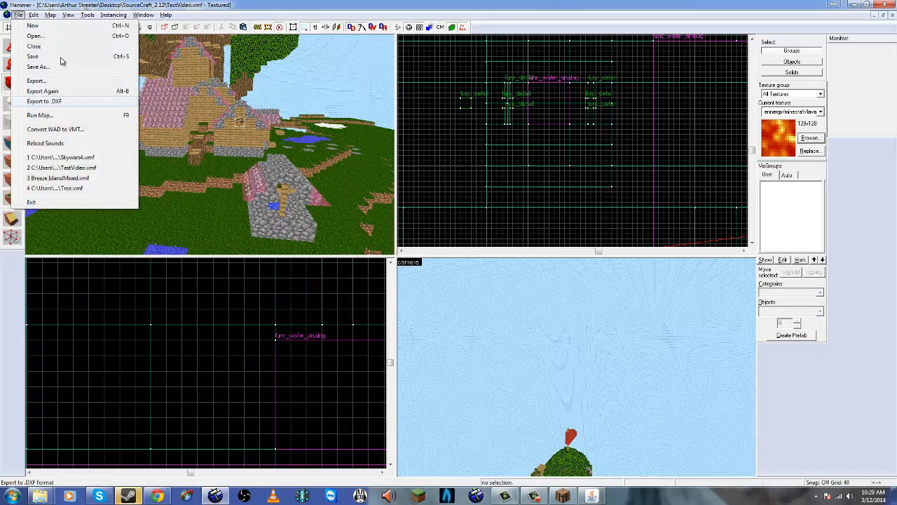
mouse_move(51, 14)
click(78, 181)
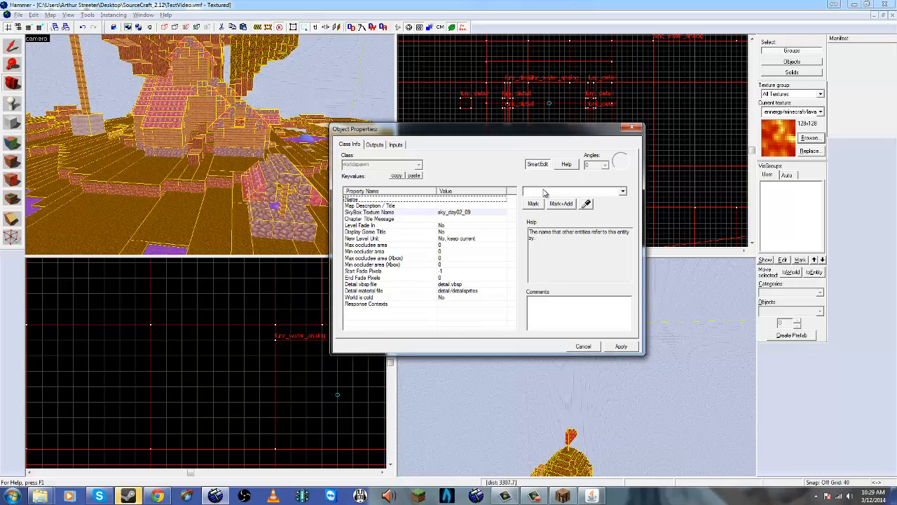
text(minecraft)
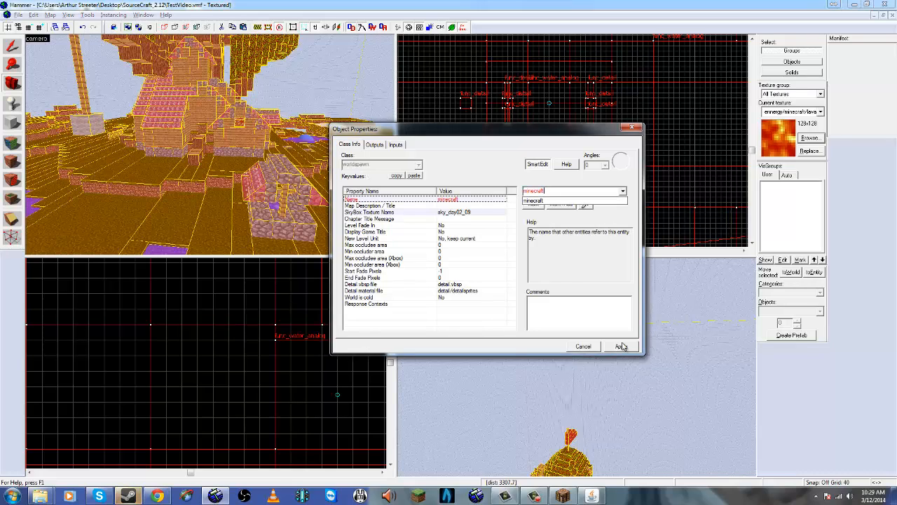
click(544, 188)
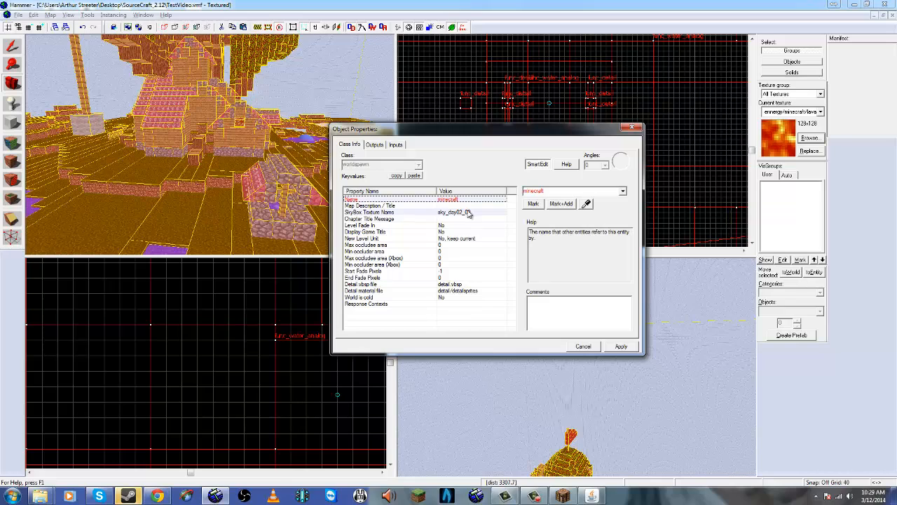
Step: Set the map's SkyBox Texture Name to minecraft and apply the map properties
click(469, 213)
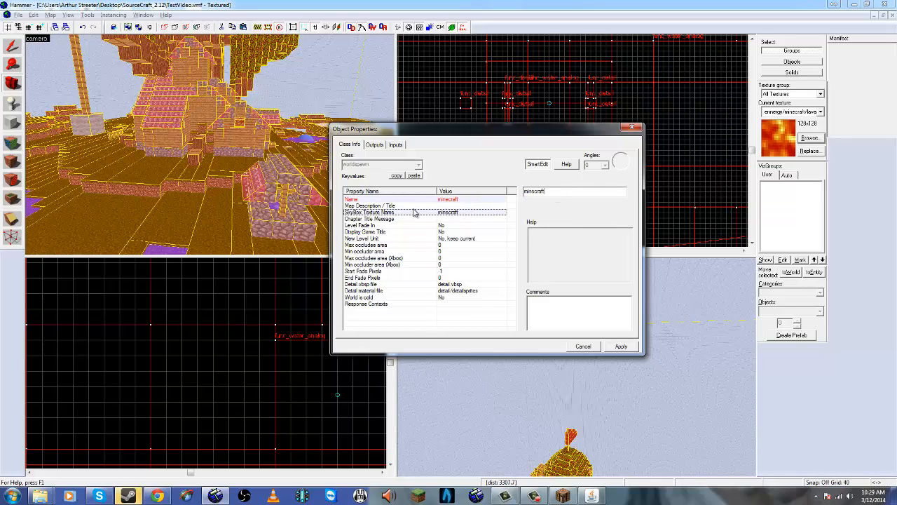
click(628, 347)
drag(539, 121, 621, 129)
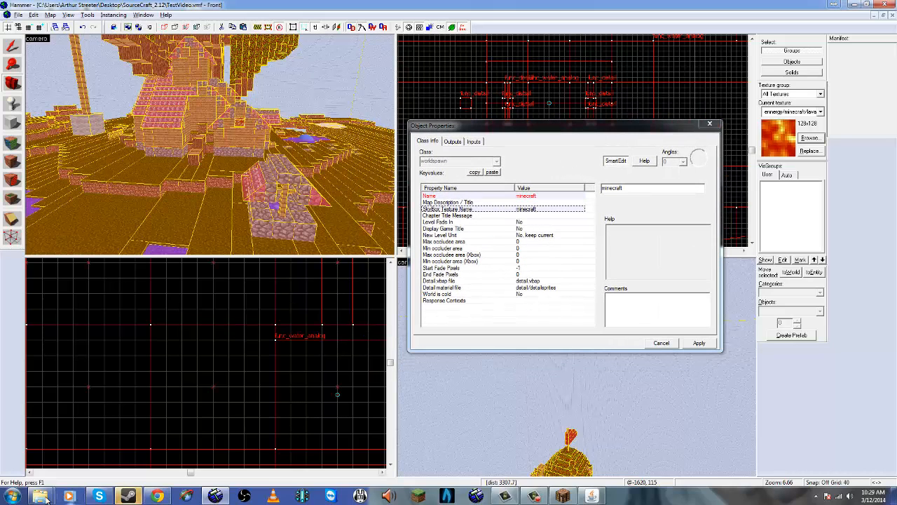
Step: Switch to the open materials folder window, examine the skybox texture files in its skybox folder and close the window
click(12, 496)
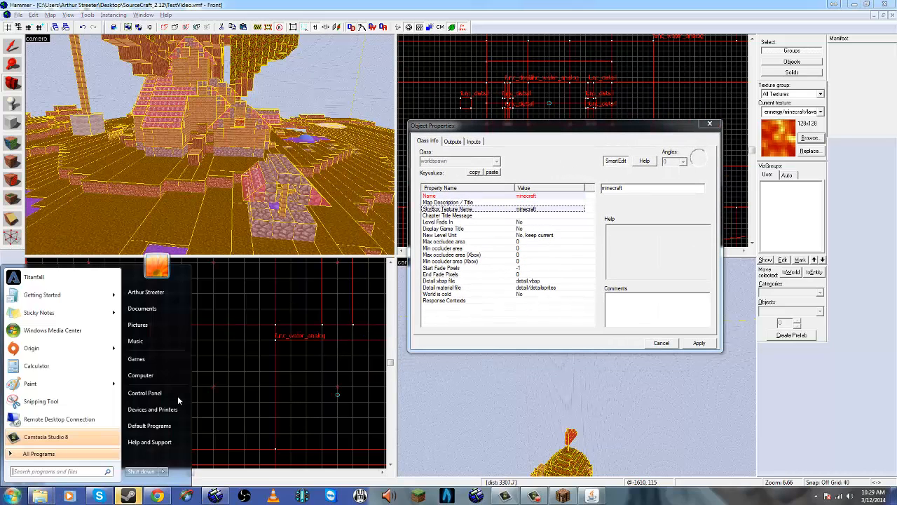
click(40, 496)
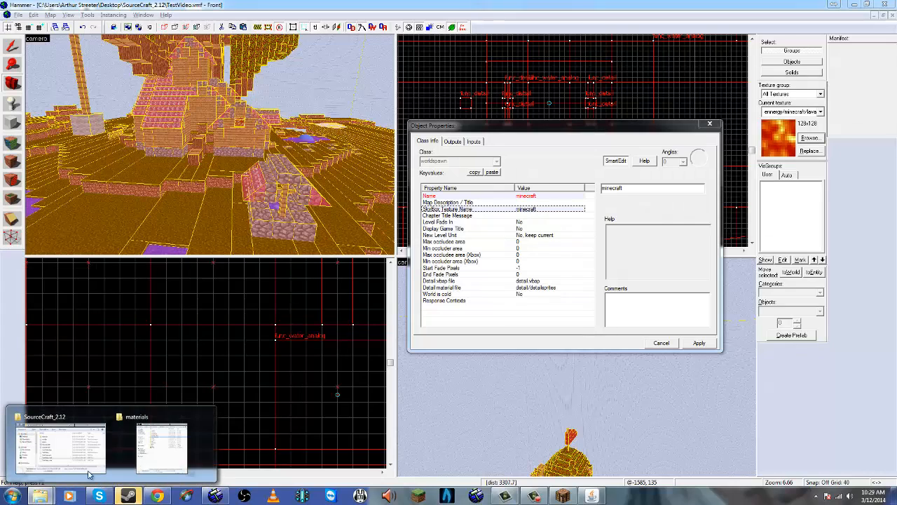
click(148, 450)
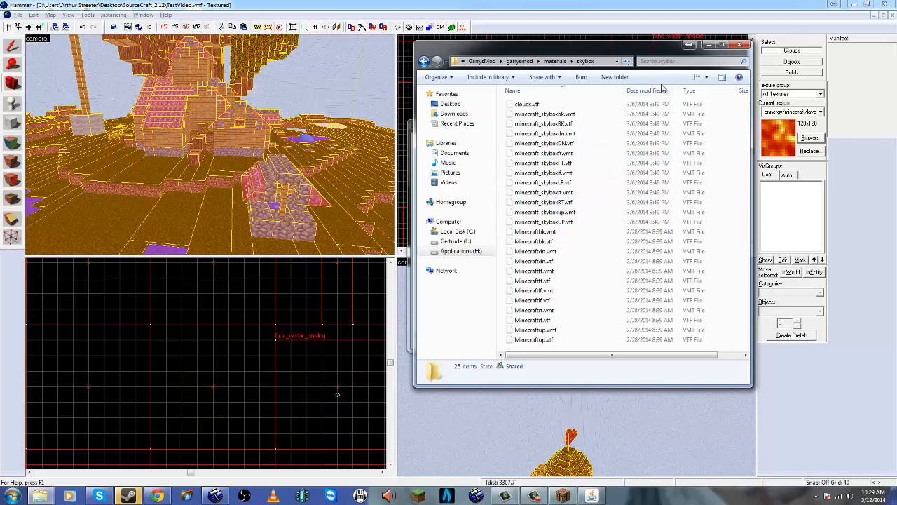
click(739, 46)
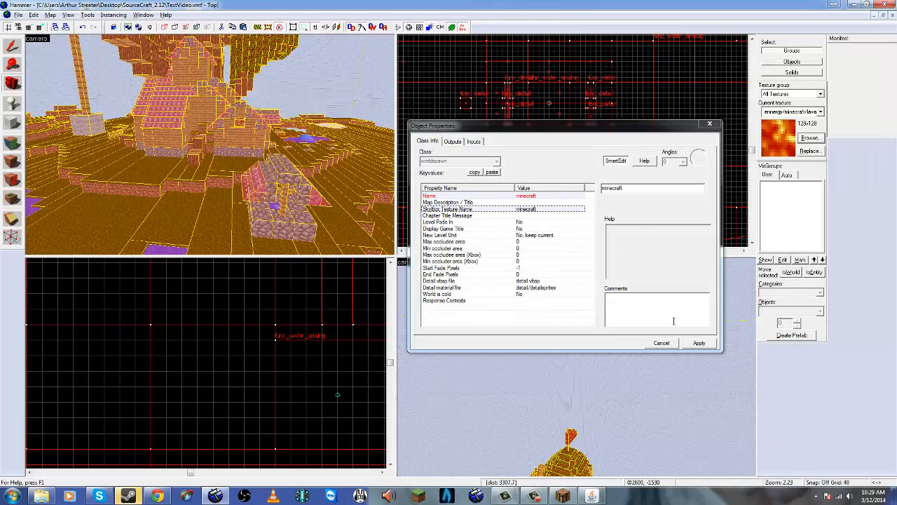
click(42, 495)
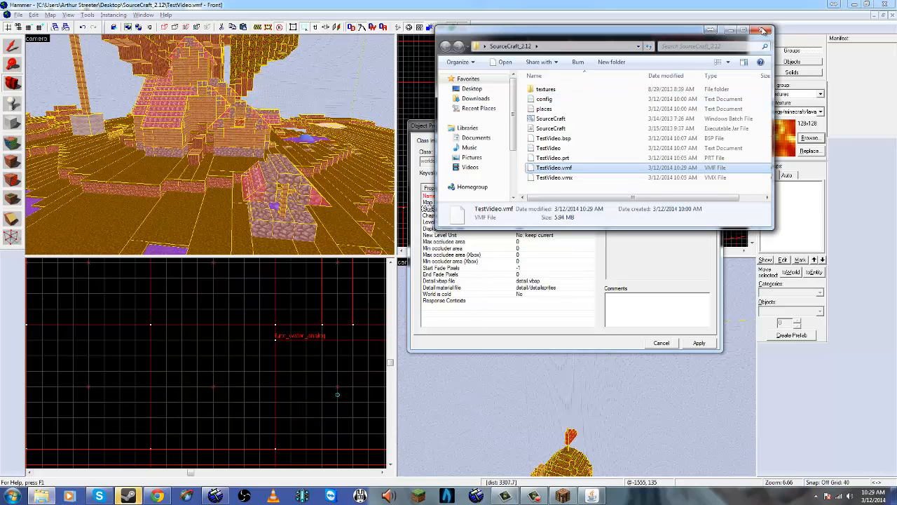
drag(583, 35, 349, 73)
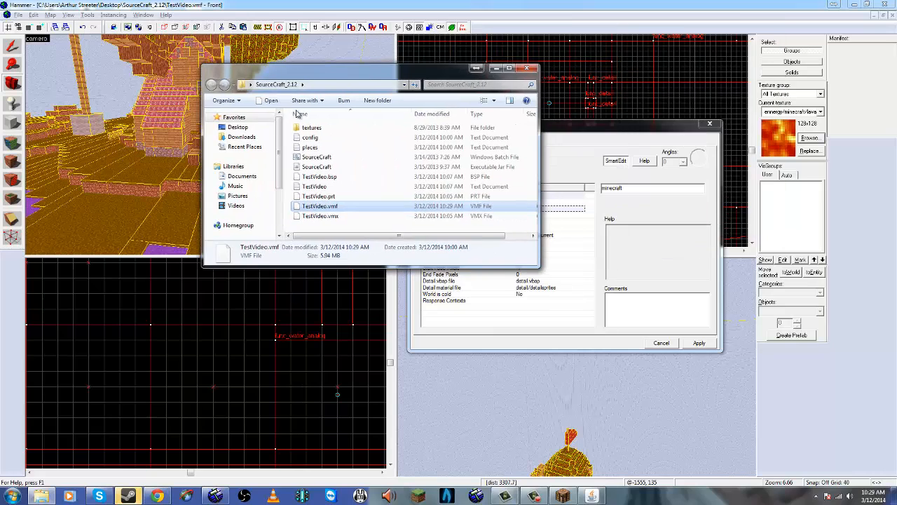
click(528, 68)
Step: Browse the Applications (H:) drive in Windows Explorer to the SteamGame\SteamApps\common\GarrysMod\garrysmod folder
click(12, 496)
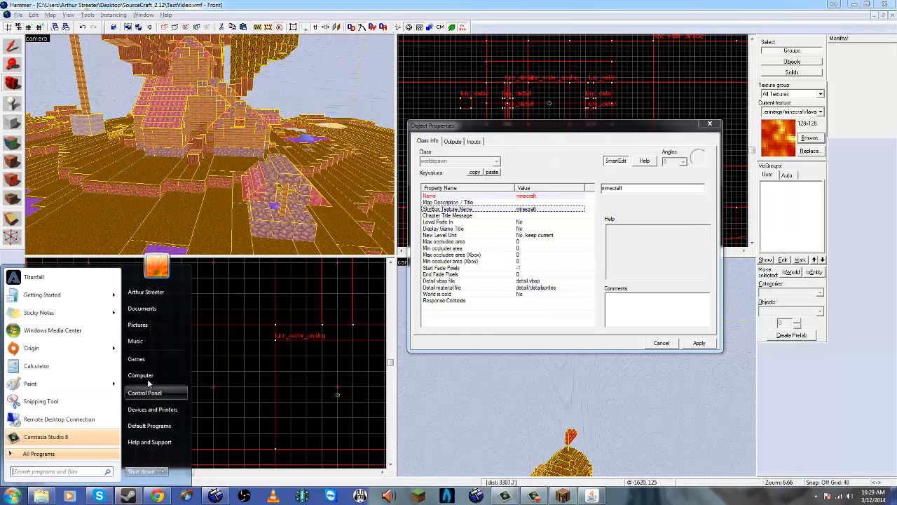
click(140, 375)
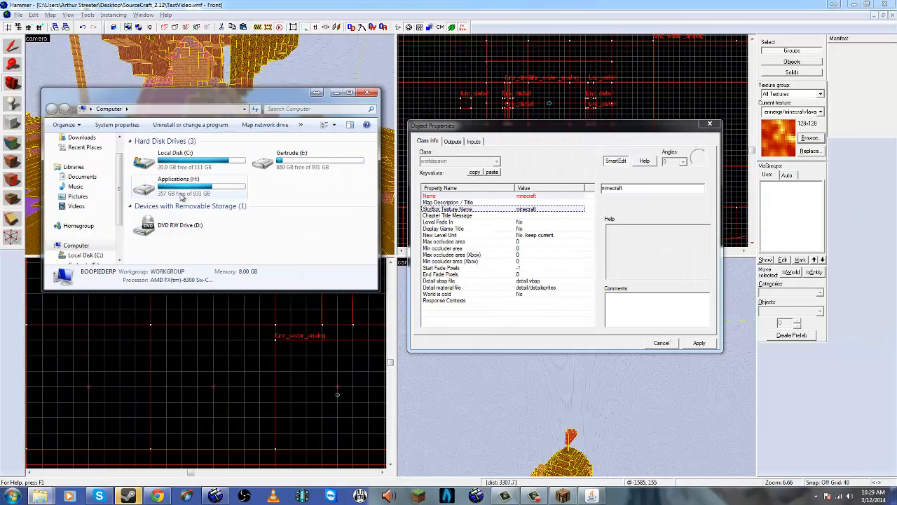
double_click(181, 193)
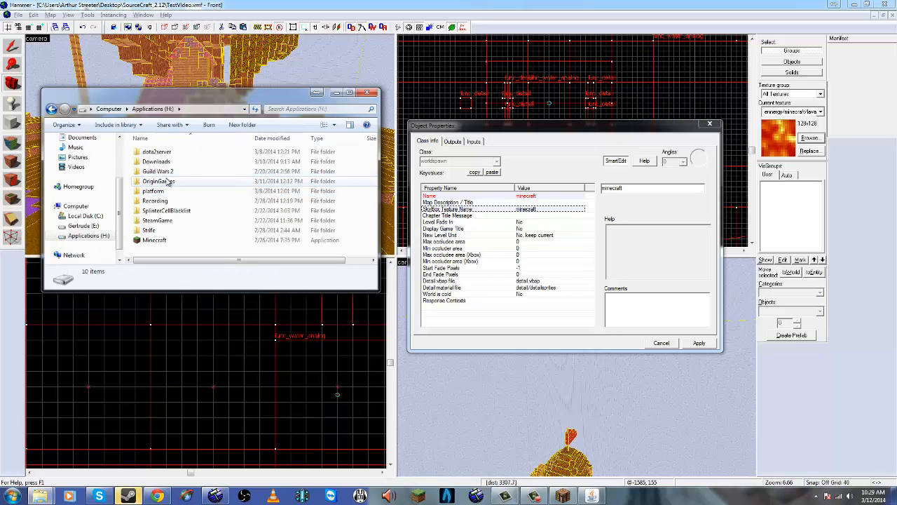
double_click(152, 220)
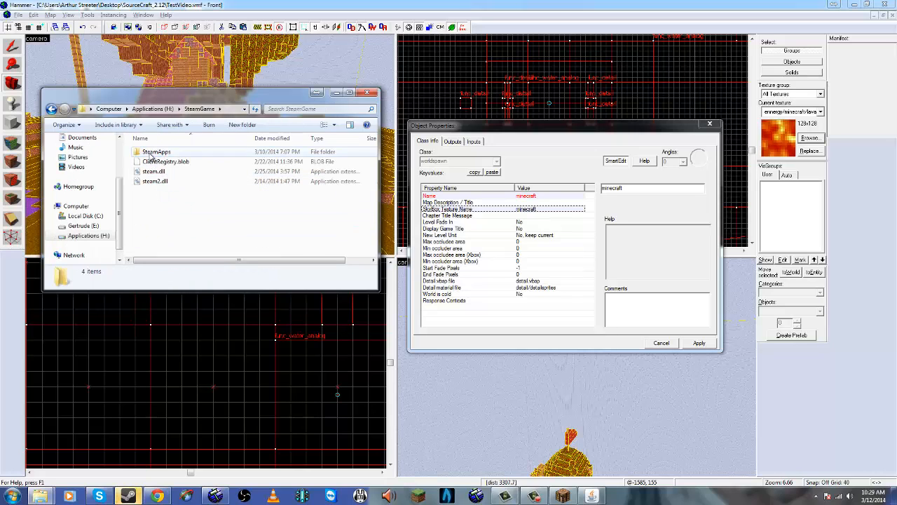
double_click(153, 152)
double_click(163, 152)
scroll(168, 218, down, 3)
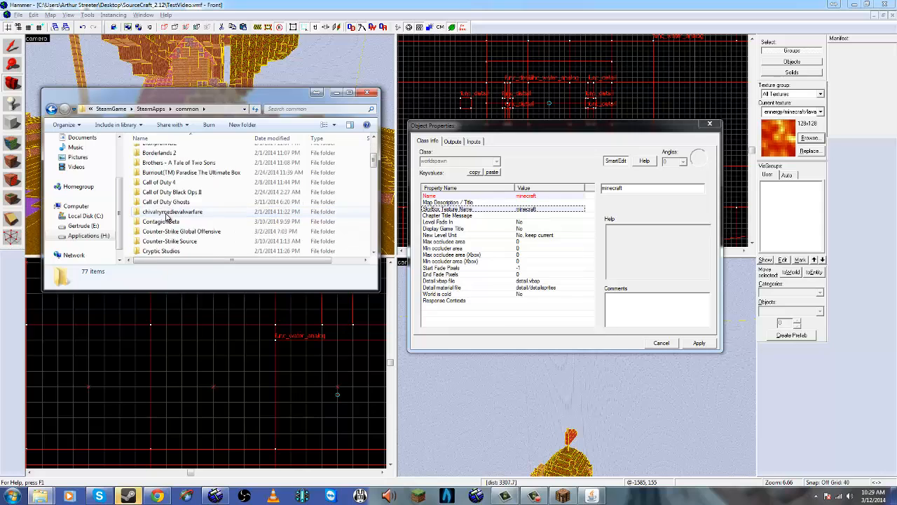
scroll(168, 218, down, 4)
double_click(155, 211)
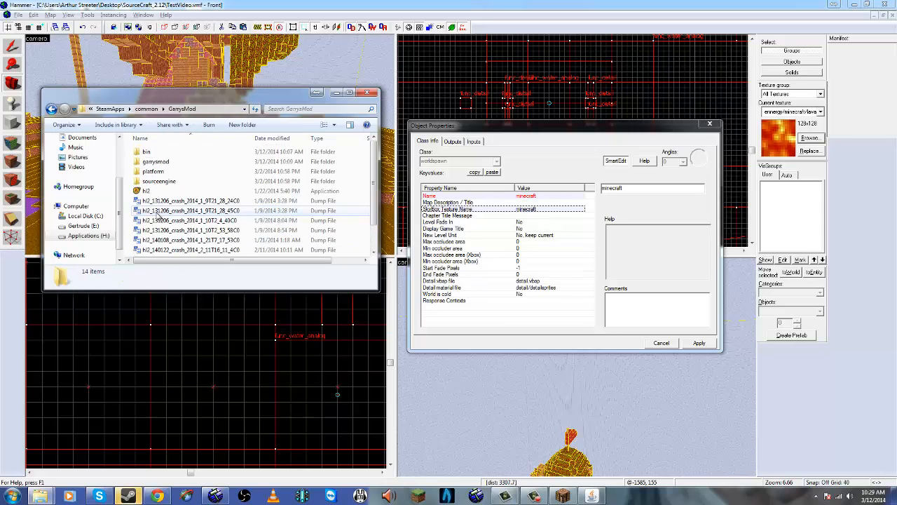
double_click(152, 162)
scroll(172, 219, down, 4)
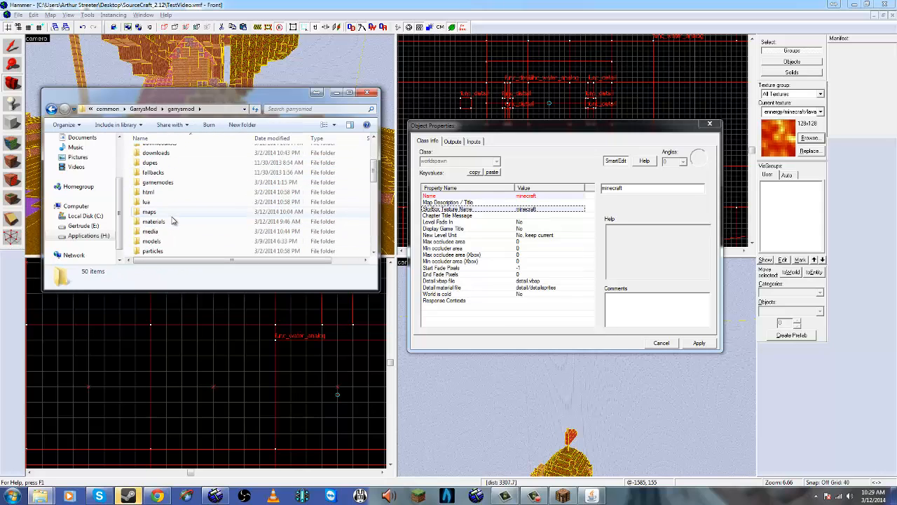
double_click(166, 199)
key(BackSpace)
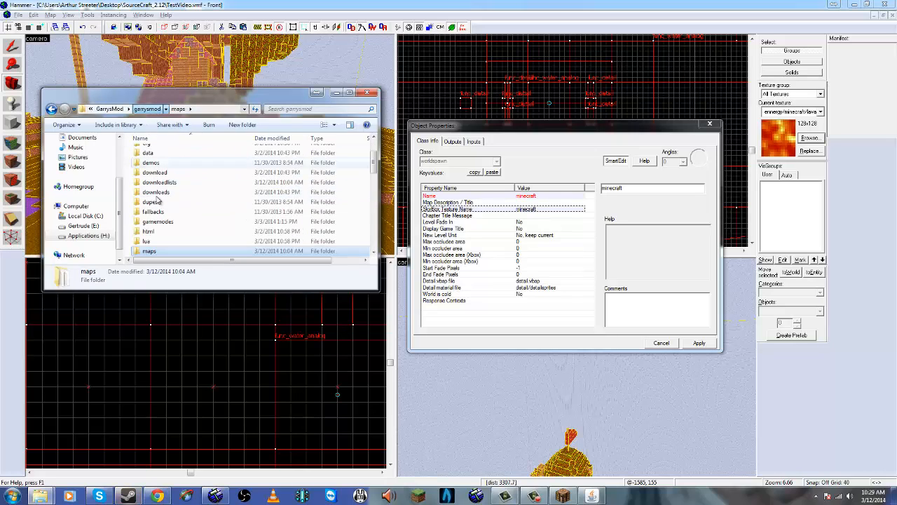
double_click(158, 221)
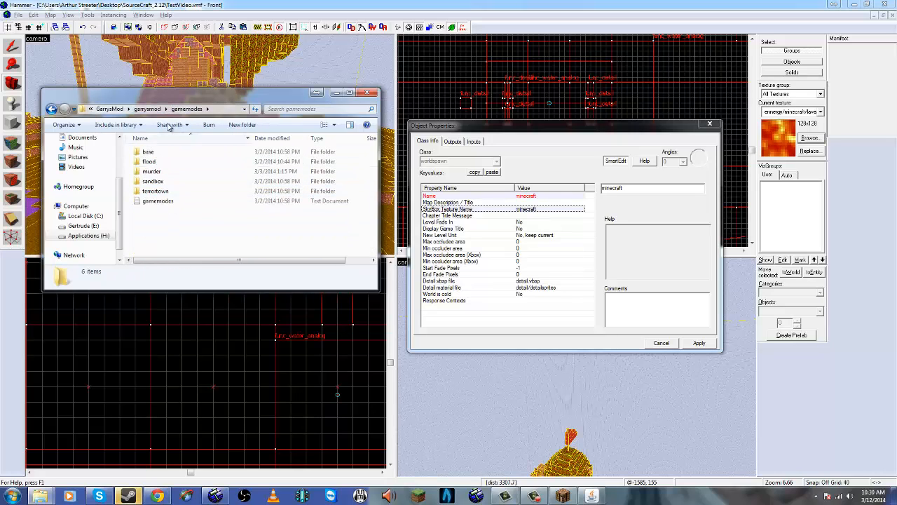
key(BackSpace)
Step: Open the skybox folder inside garrysmod's materials folder to examine the skybox texture files
scroll(166, 234, down, 1)
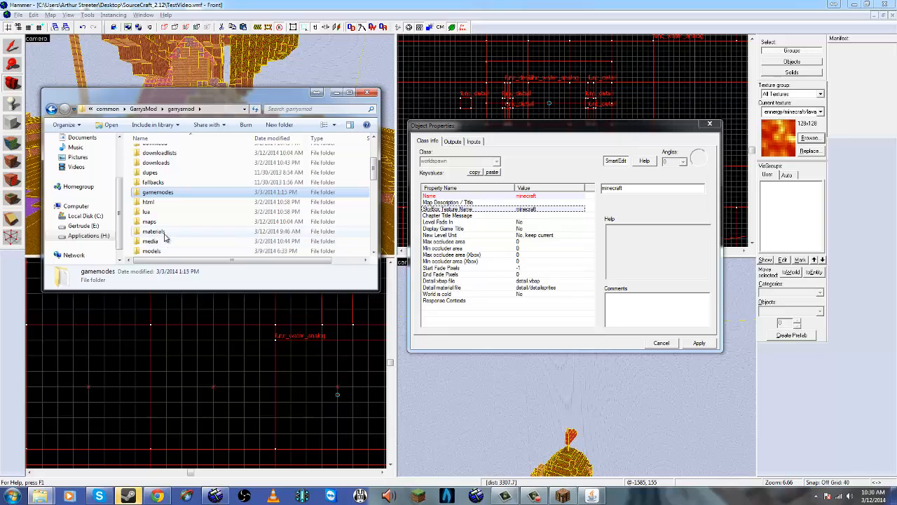
double_click(165, 234)
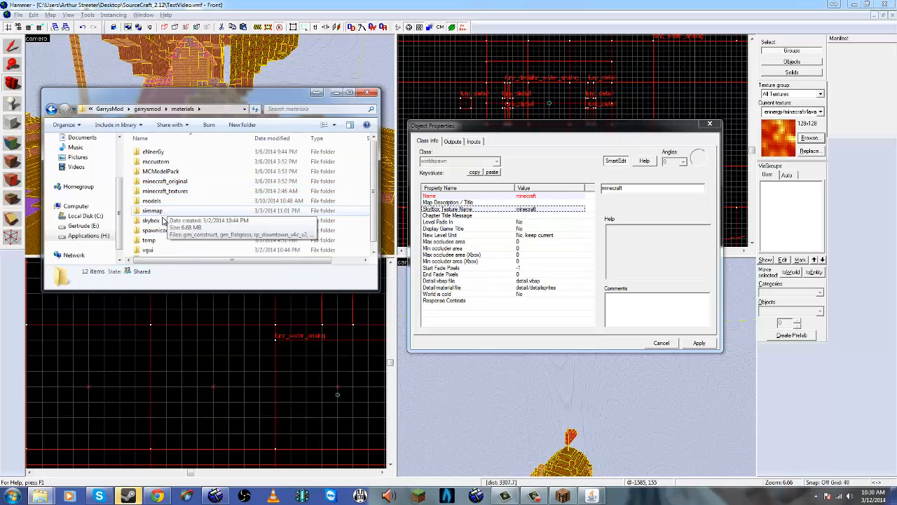
double_click(161, 220)
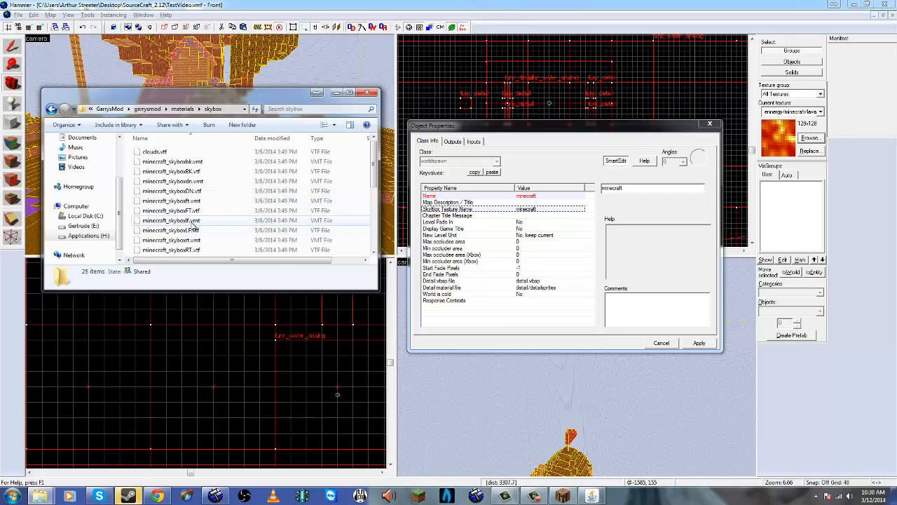
Step: Examine the minecraft_skybox texture files in the skybox folder, highlighting the base name of minecraft_skyboxUP.vtf without its UP suffix
scroll(193, 243, down, 1)
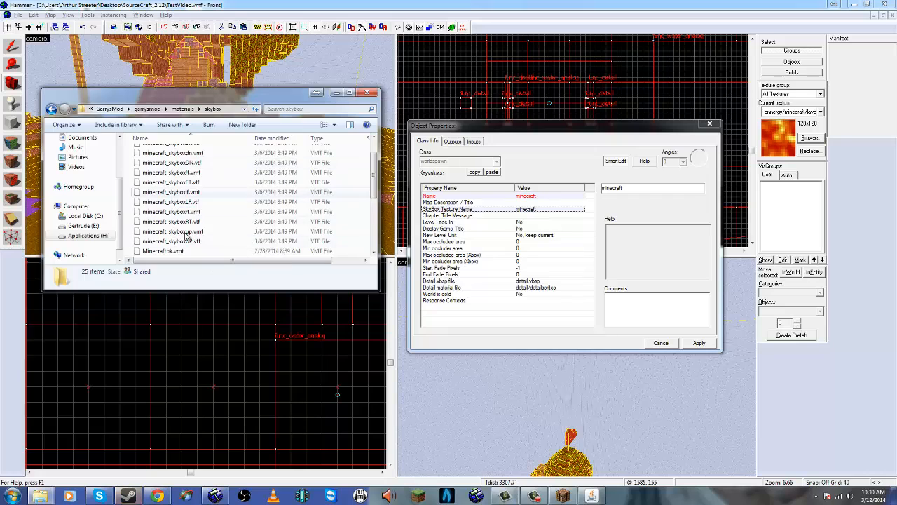
click(183, 242)
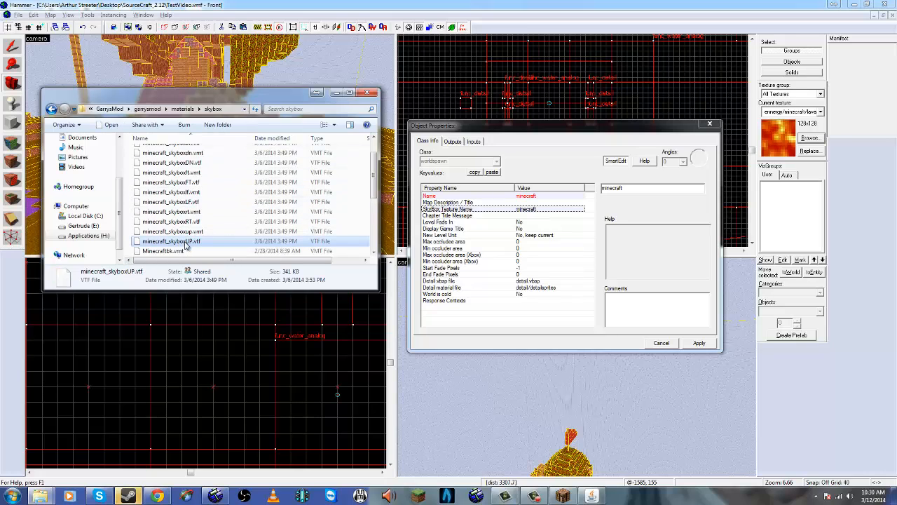
click(185, 241)
click(185, 241)
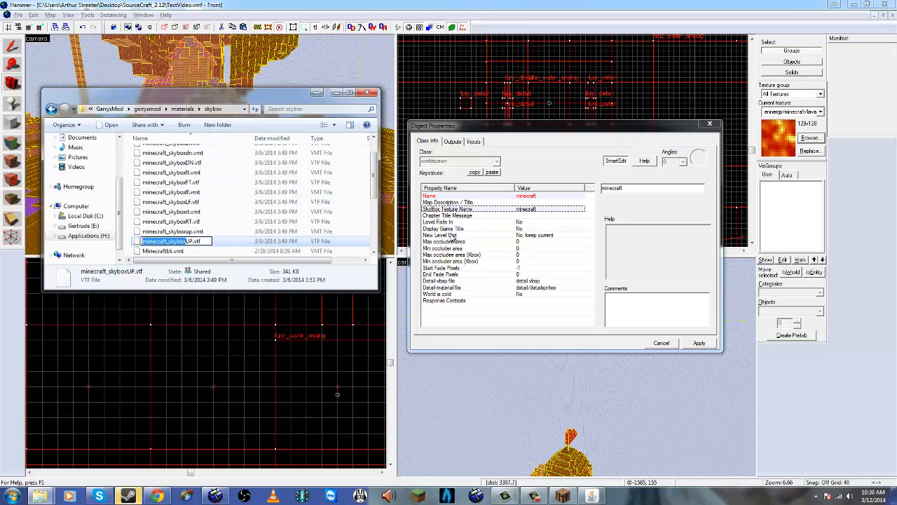
key(Return)
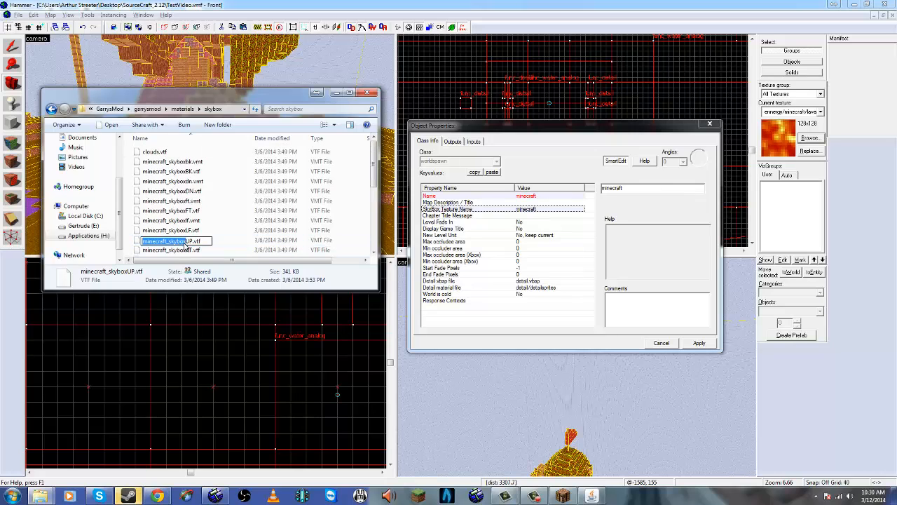
scroll(182, 243, down, 3)
click(630, 188)
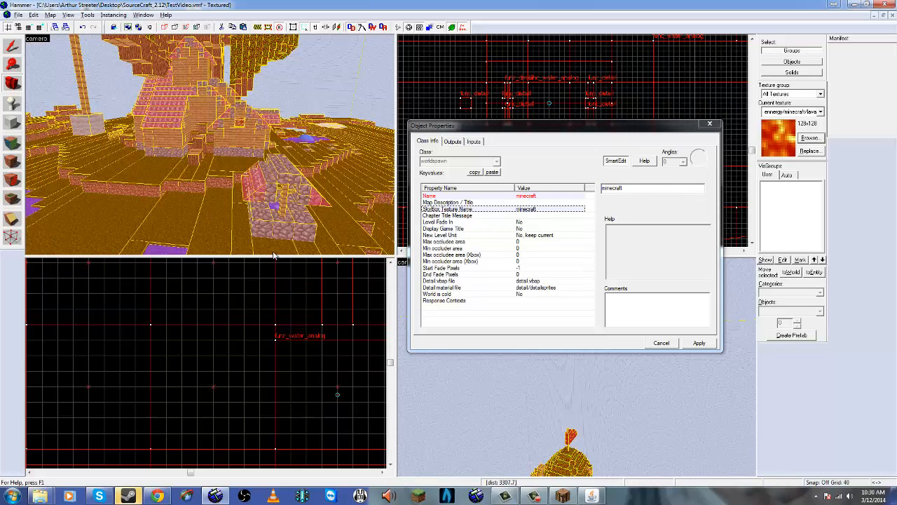
Step: Highlight the base name of Minecraftlf.vmt without its side suffix to check the skybox name, and minimize the folder window
mouse_move(39, 495)
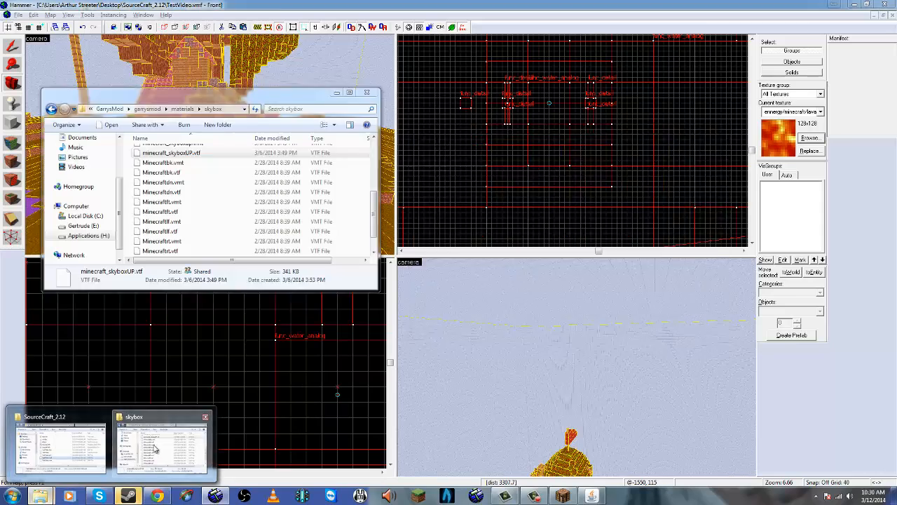
click(163, 439)
click(165, 222)
click(167, 222)
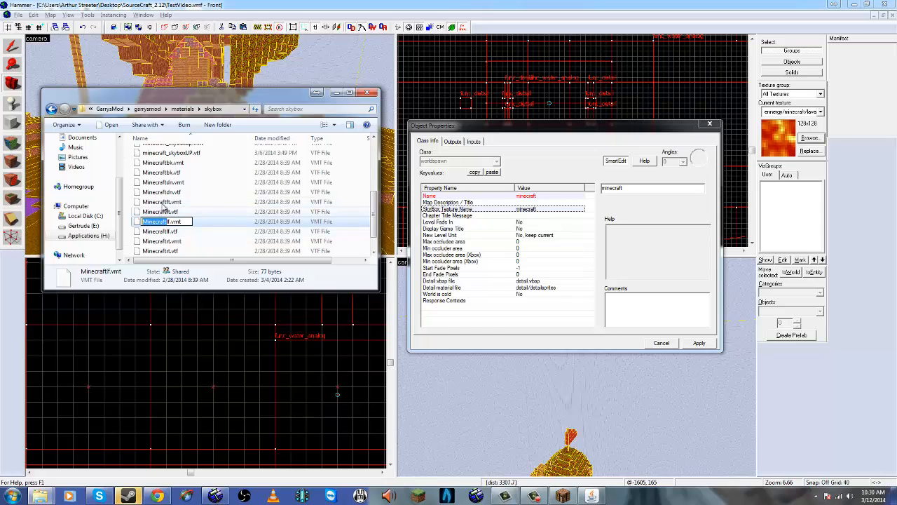
click(337, 92)
Step: Apply the map properties with the minecraft skybox, close their dialog and deselect the world geometry
key(z)
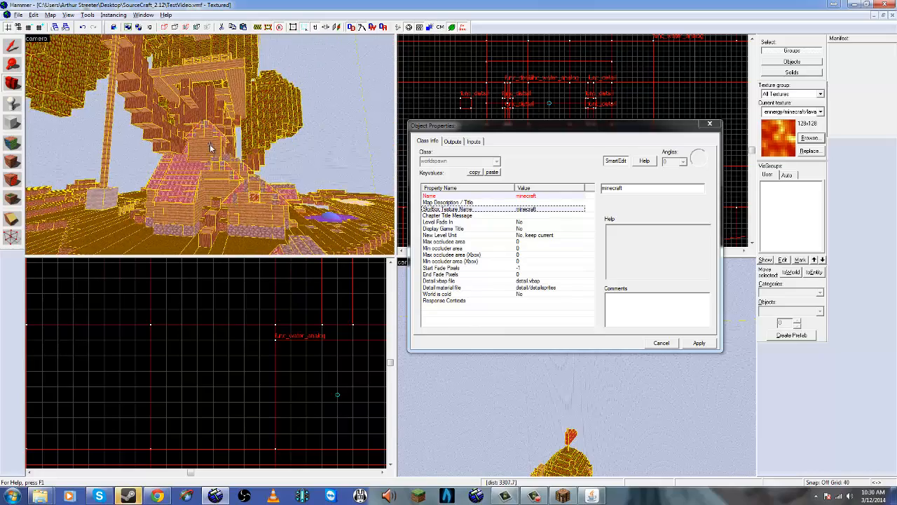
key(z)
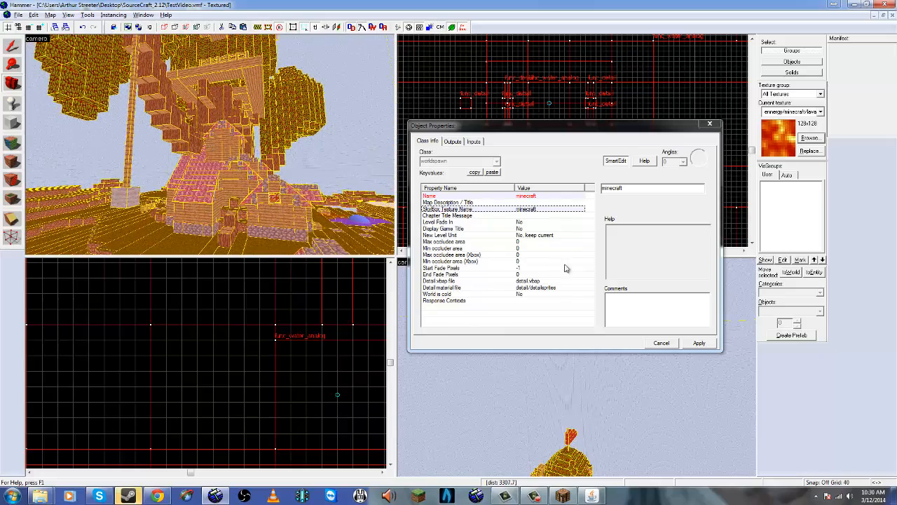
click(702, 343)
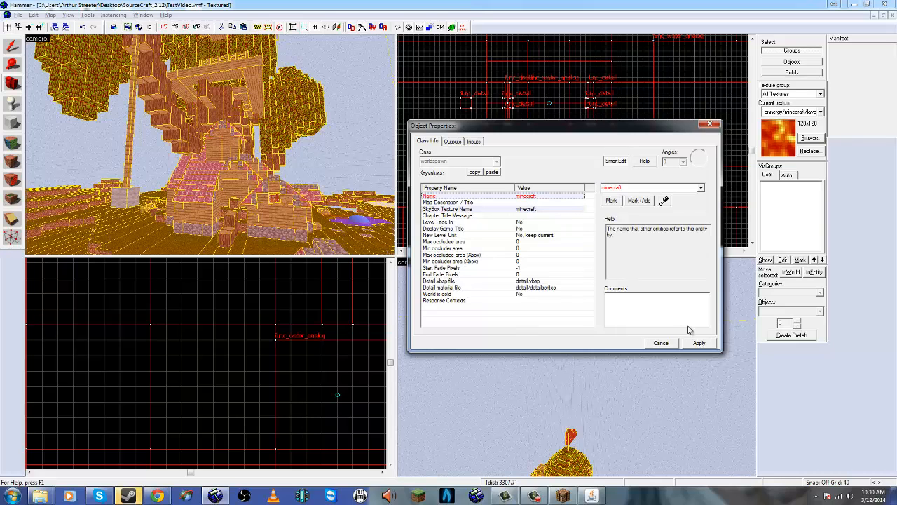
click(709, 125)
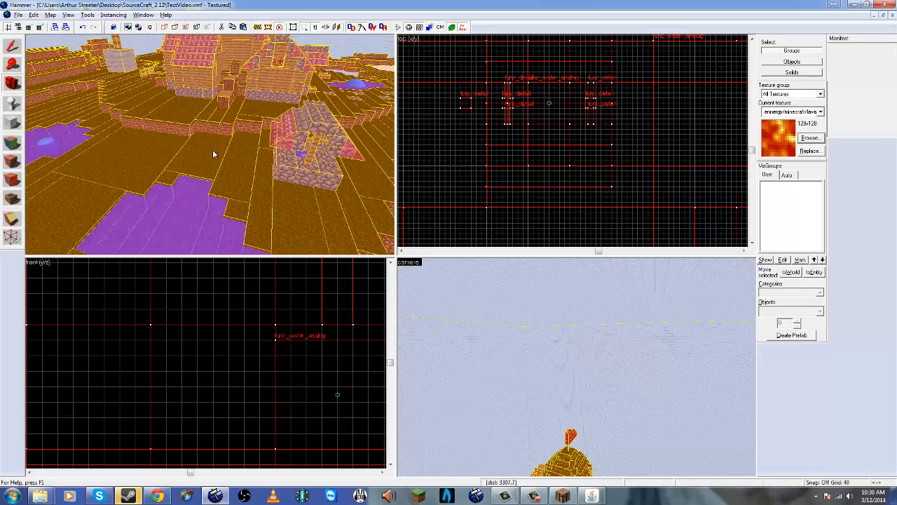
click(234, 162)
key(Escape)
Step: Place an info_player_start entity on the grass near the stone fire pit in front of the tree house
key(z)
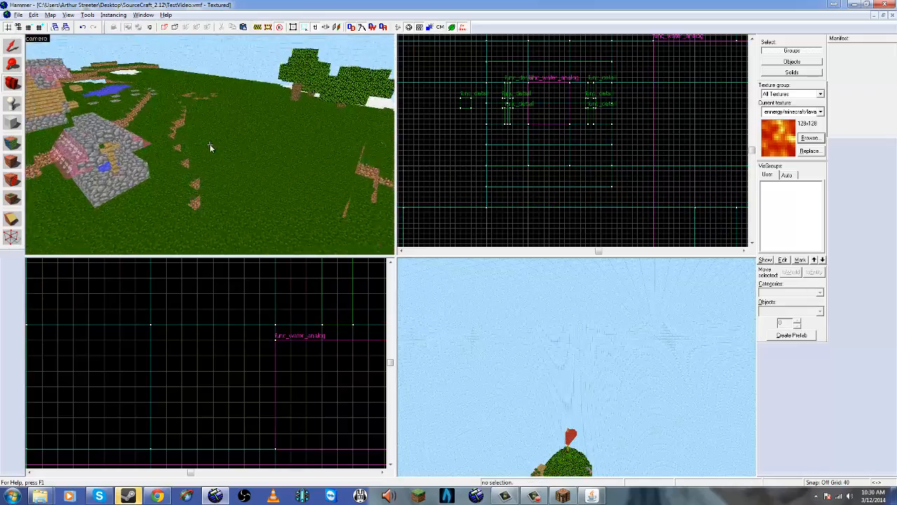
key(w)
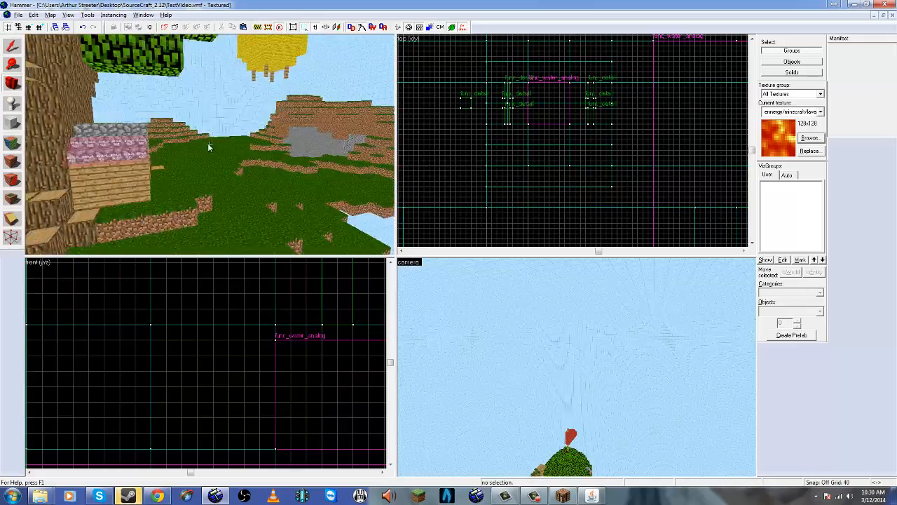
key(w)
key(s)
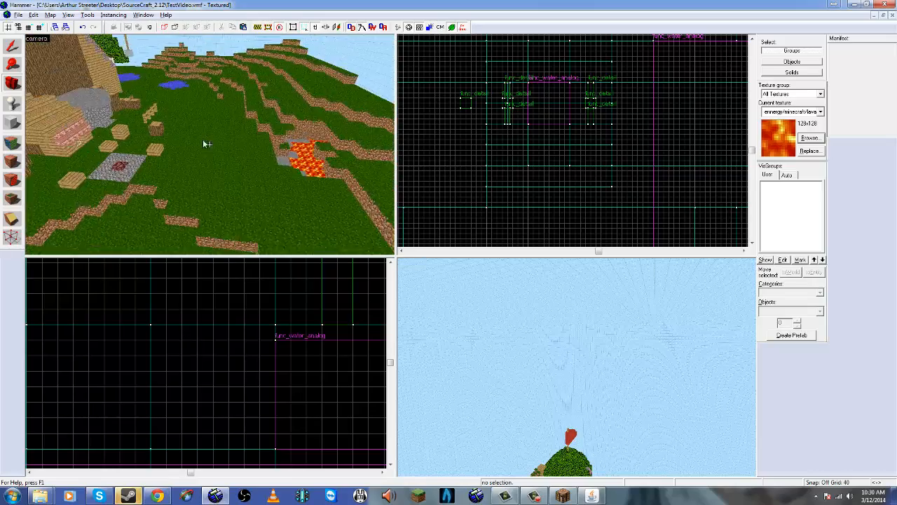
key(w)
key(z)
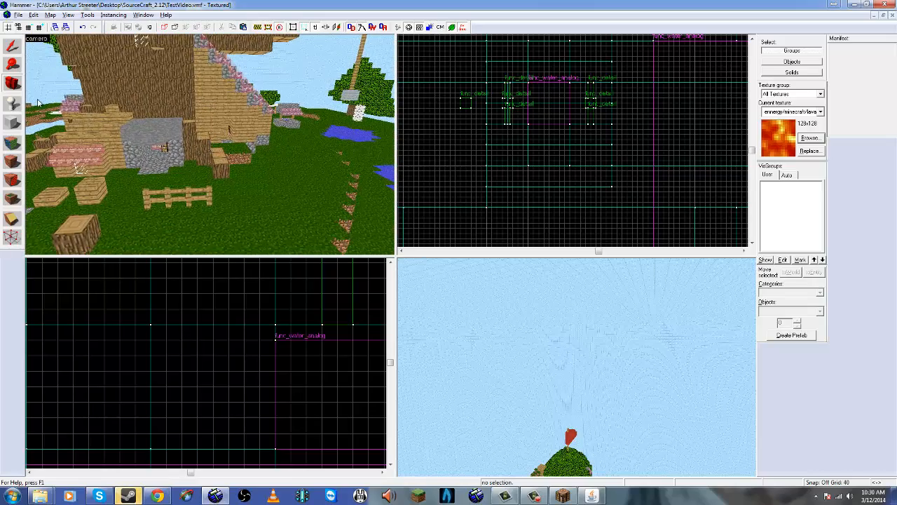
click(14, 106)
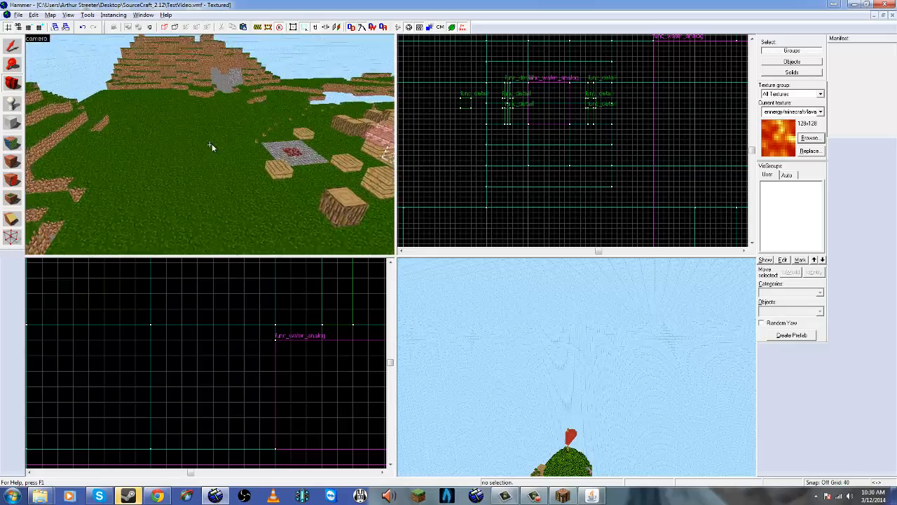
key(a)
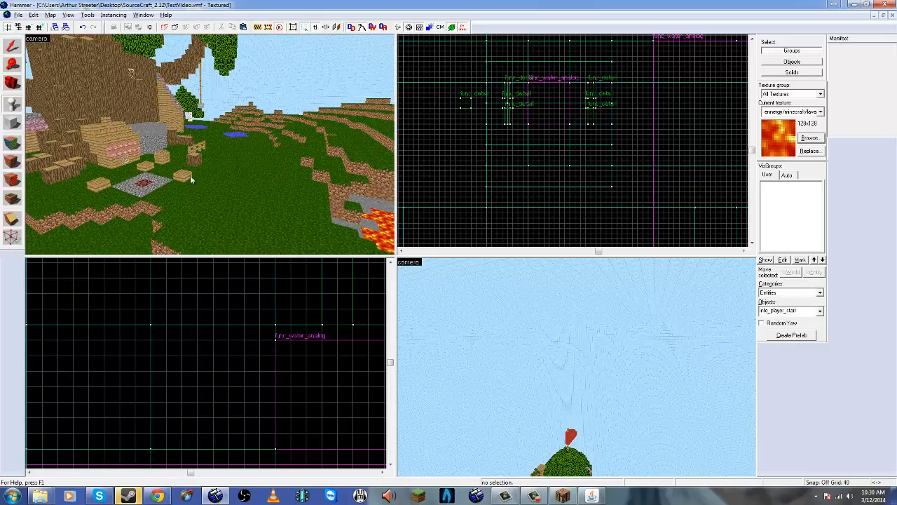
key(z)
key(w)
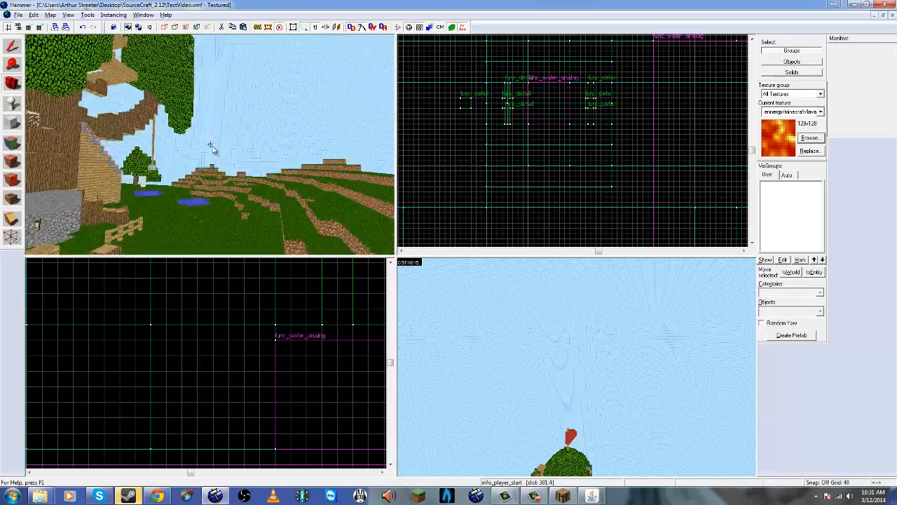
Step: Compile and run the map with BSP set to Normal, and VIS and RAD set to Fast
key(w)
key(z)
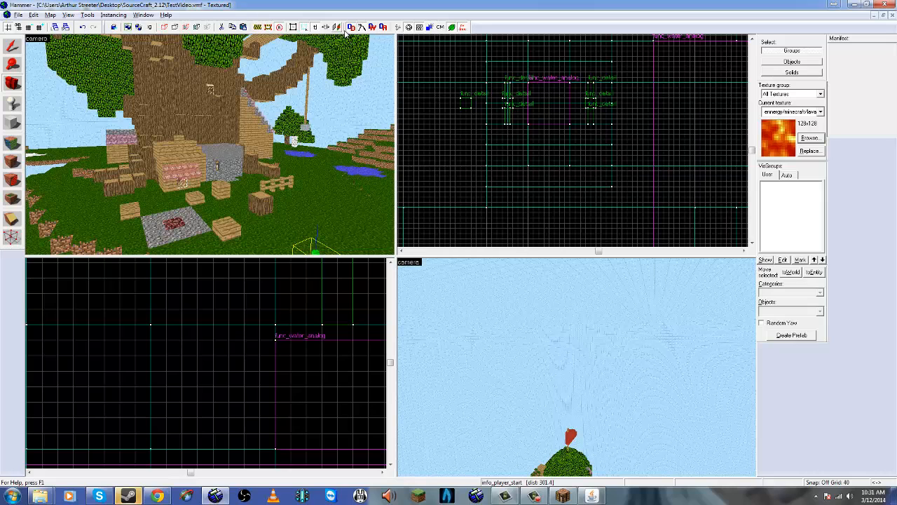
key(F9)
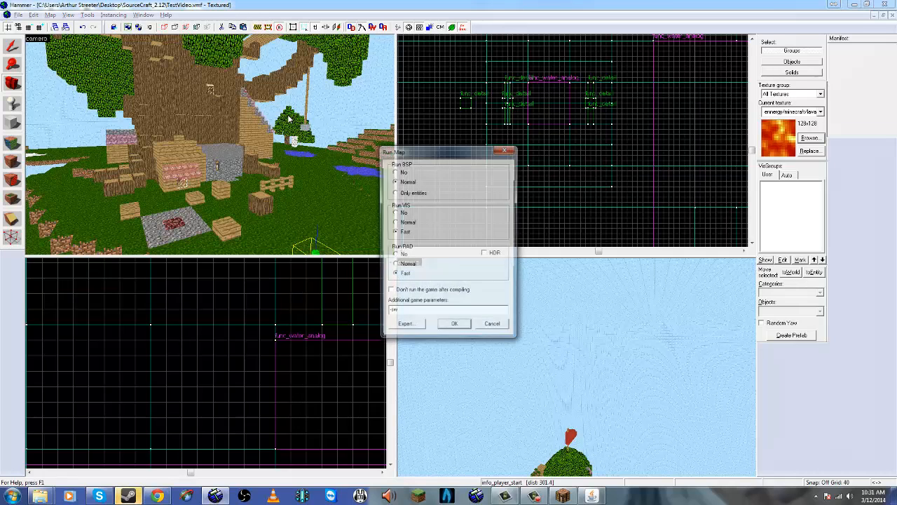
click(455, 328)
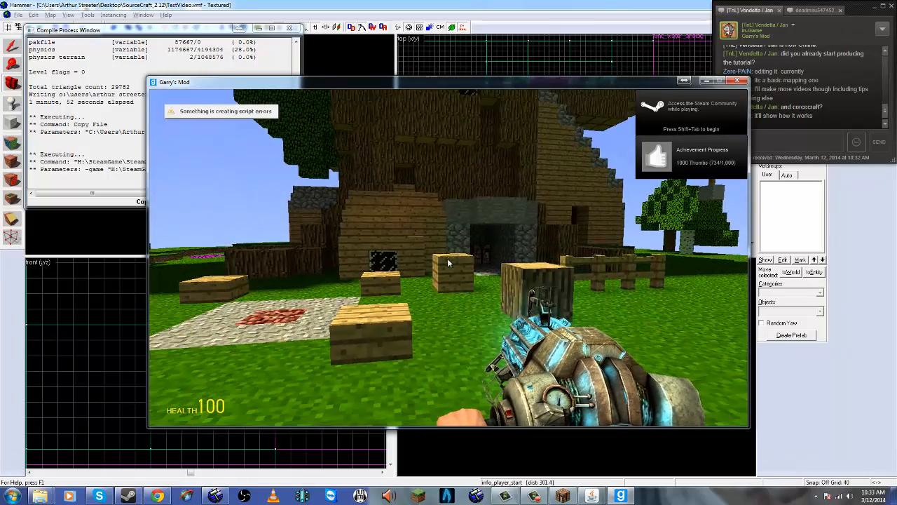
Step: Walk and swim through the water pools in the running Garry's Mod map to examine how the water looks above and below the surface
key(w)
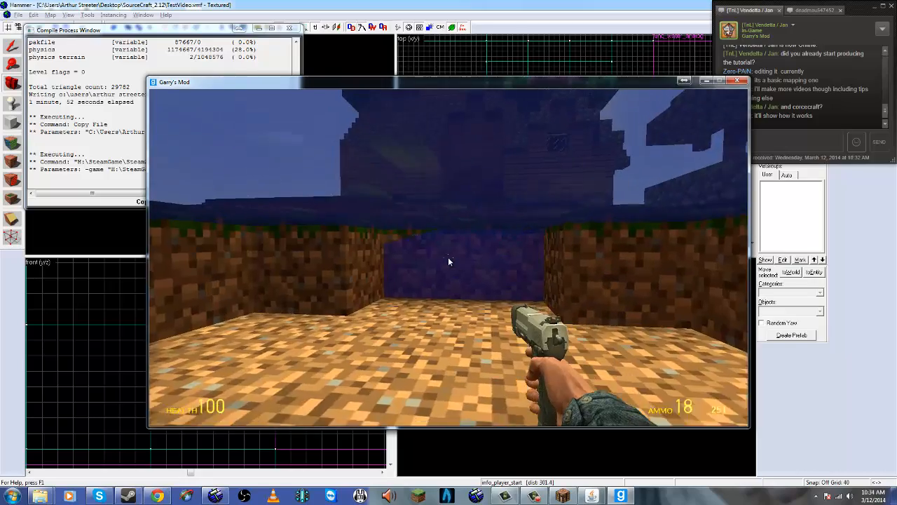
key(w)
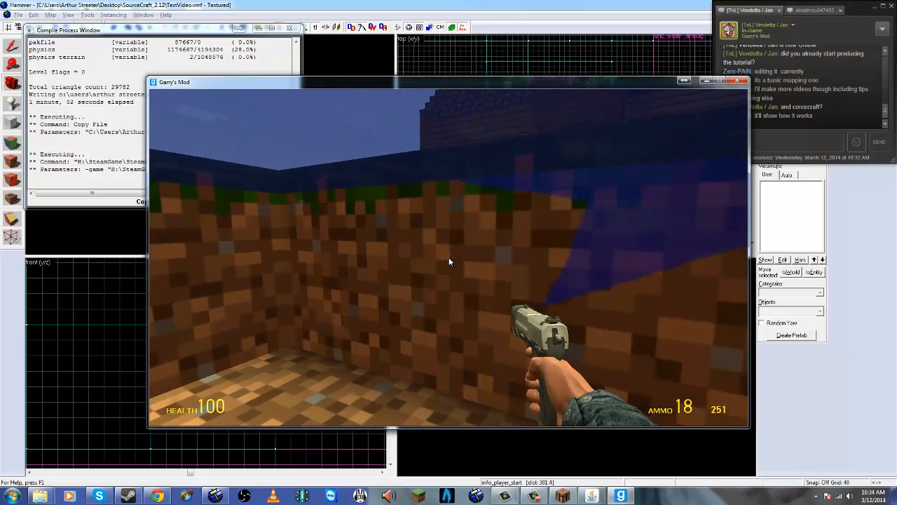
key(w)
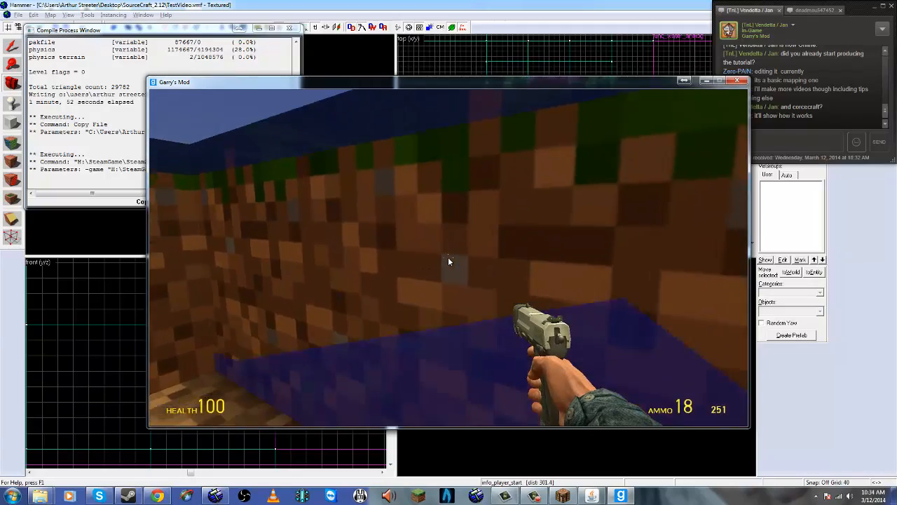
key(w)
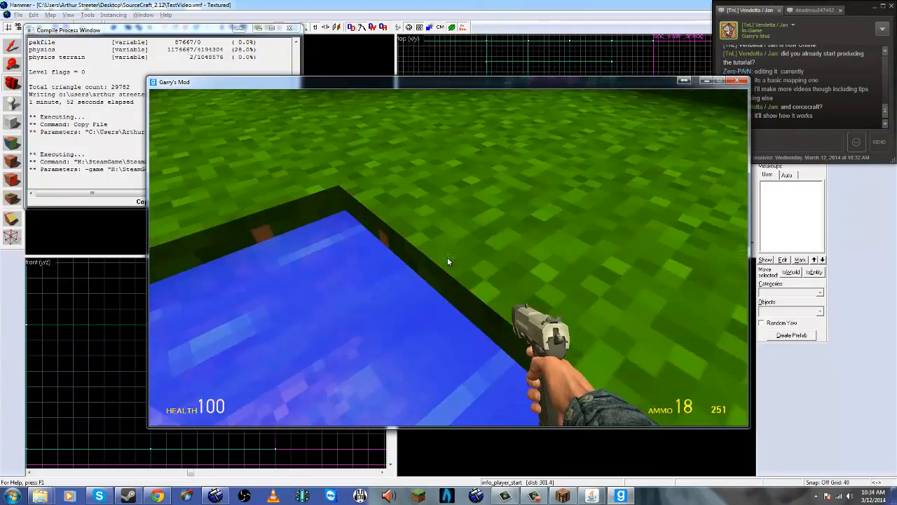
key(w)
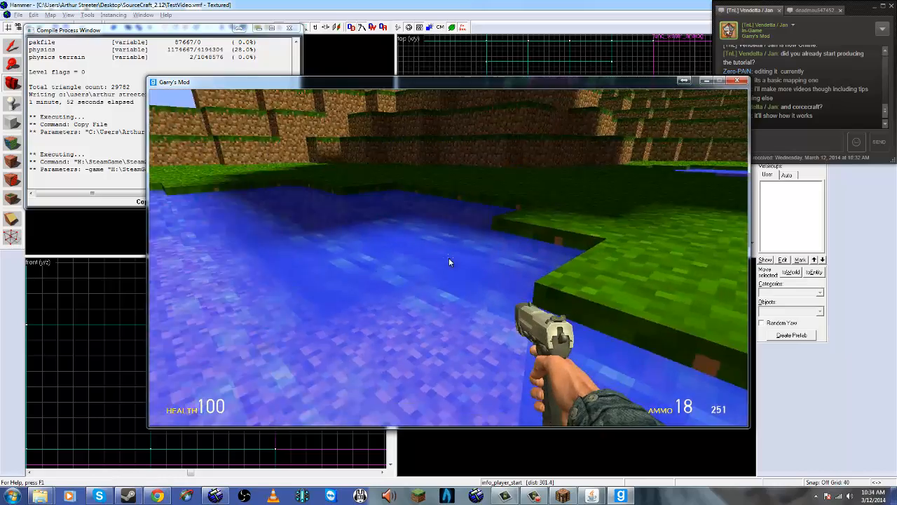
key(w)
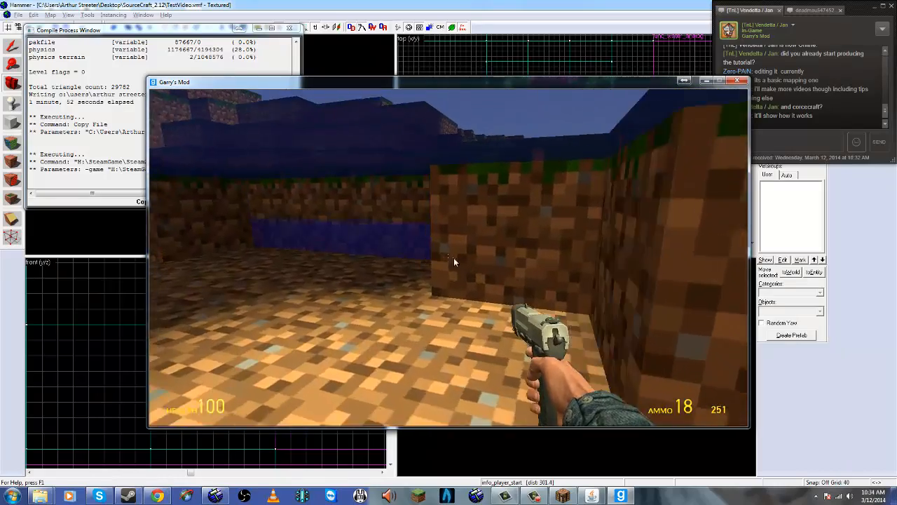
key(w)
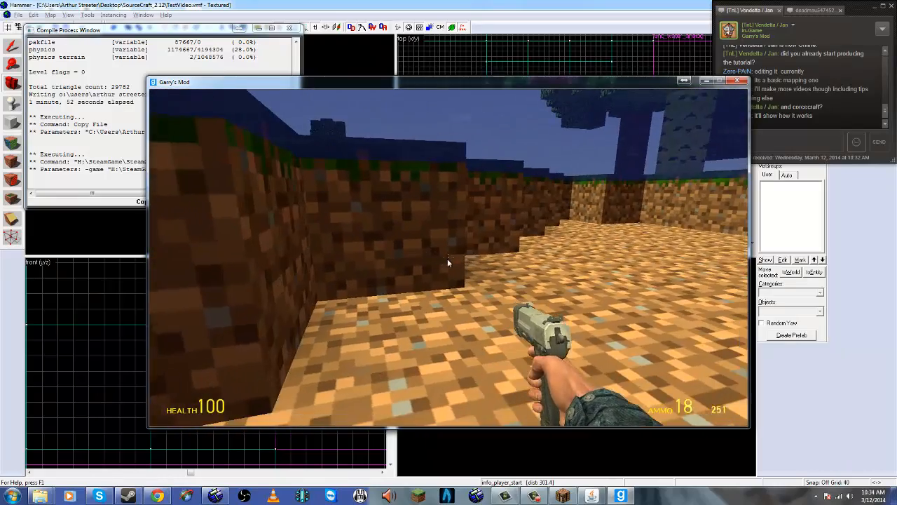
key(w)
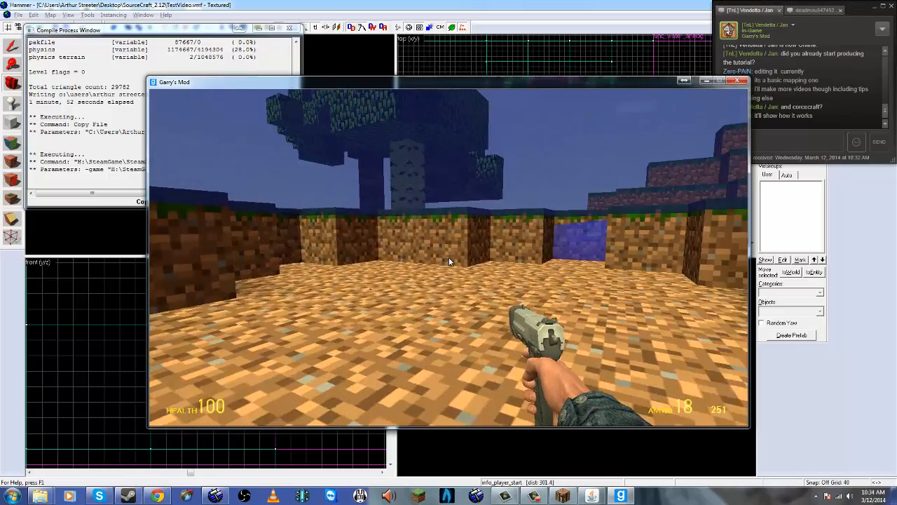
key(w)
key(space)
Step: Switch from Garry's Mod back to Hammer and close the Compile Process Window
key(alt+Tab)
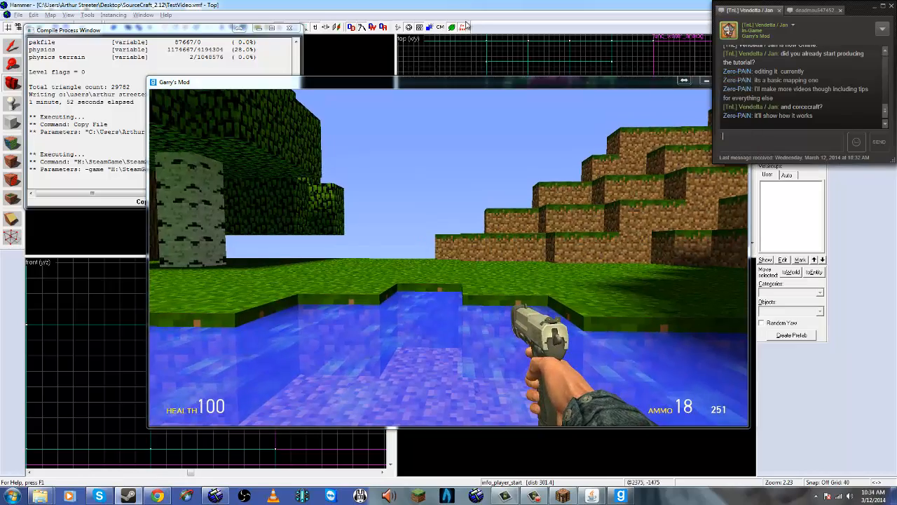
click(463, 63)
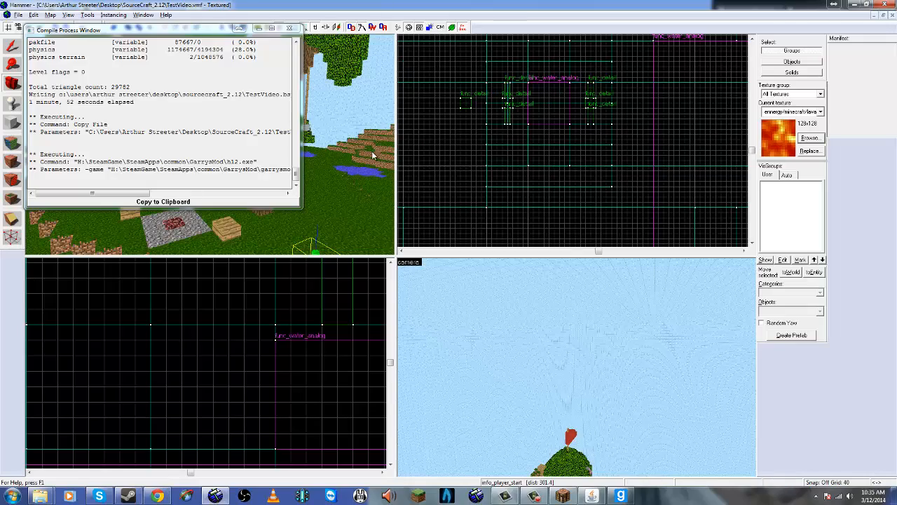
key(z)
key(w)
key(alt+Tab)
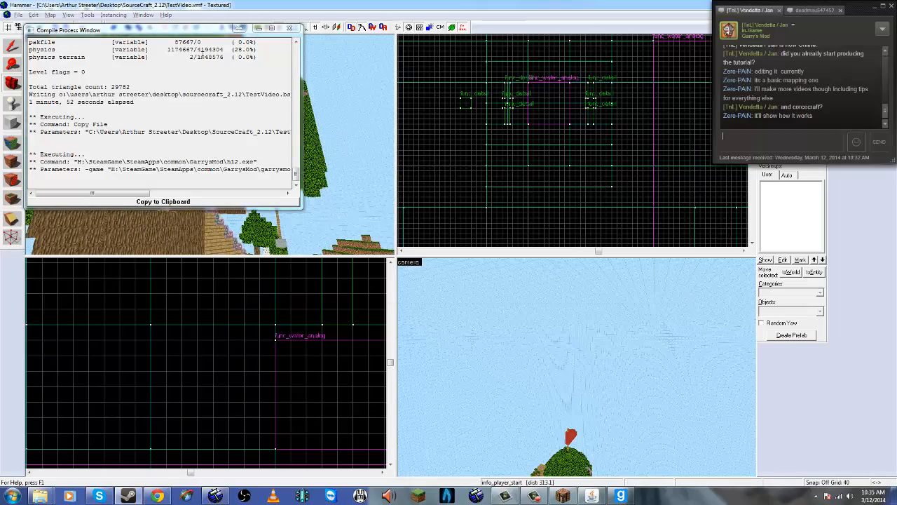
click(289, 29)
Step: Select the func_water_analog pool and the adjoining grass block together and compare their shared edge in the top view
key(z)
key(w)
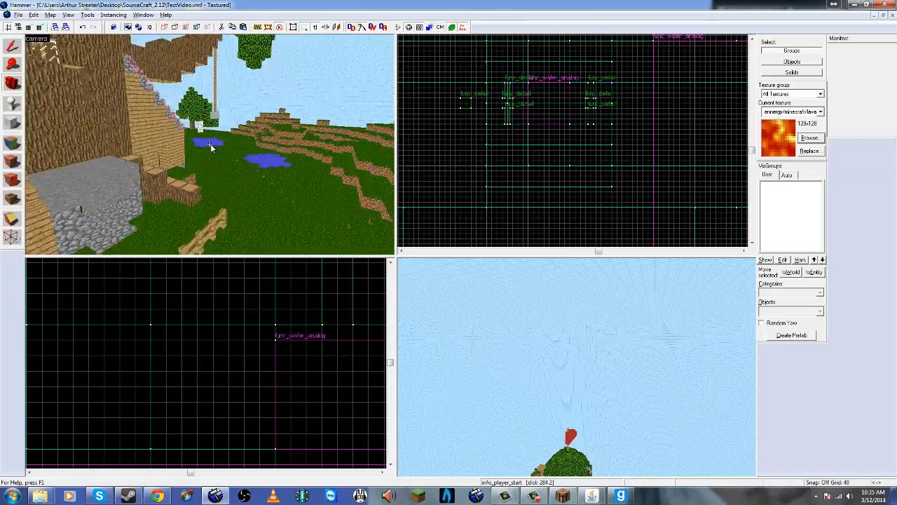
key(w)
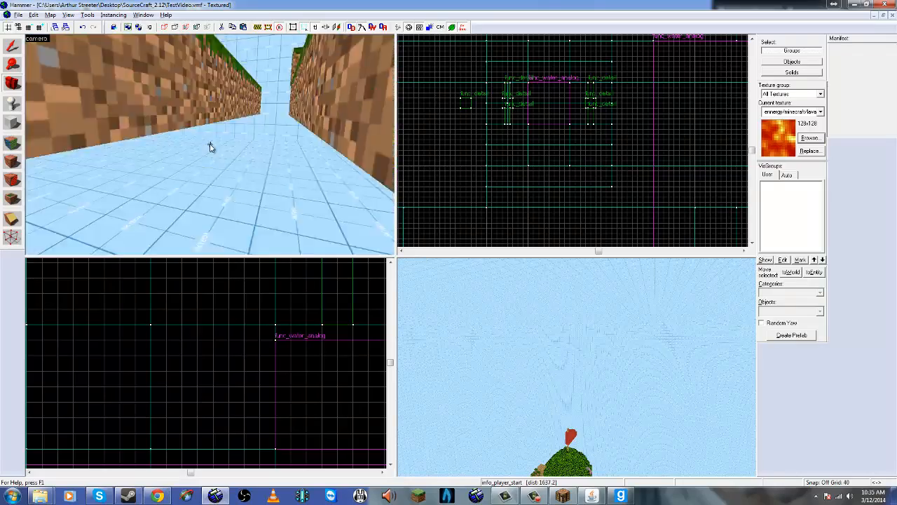
key(s)
key(z)
click(230, 164)
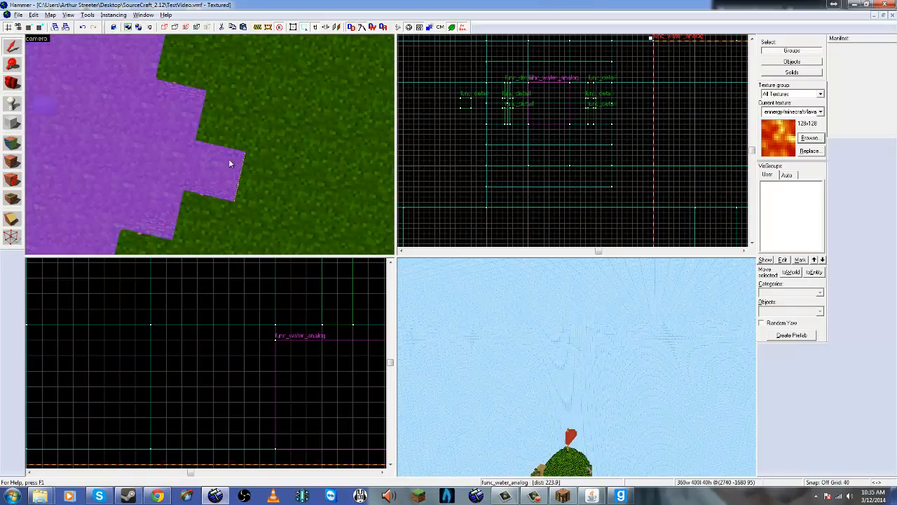
ctrl+click(264, 175)
scroll(607, 104, down, 11)
scroll(707, 141, up, 19)
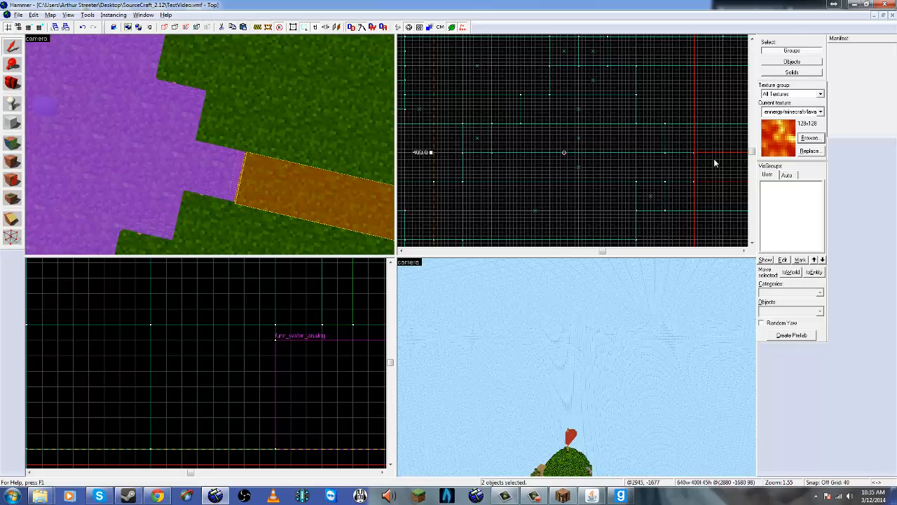
scroll(574, 101, down, 3)
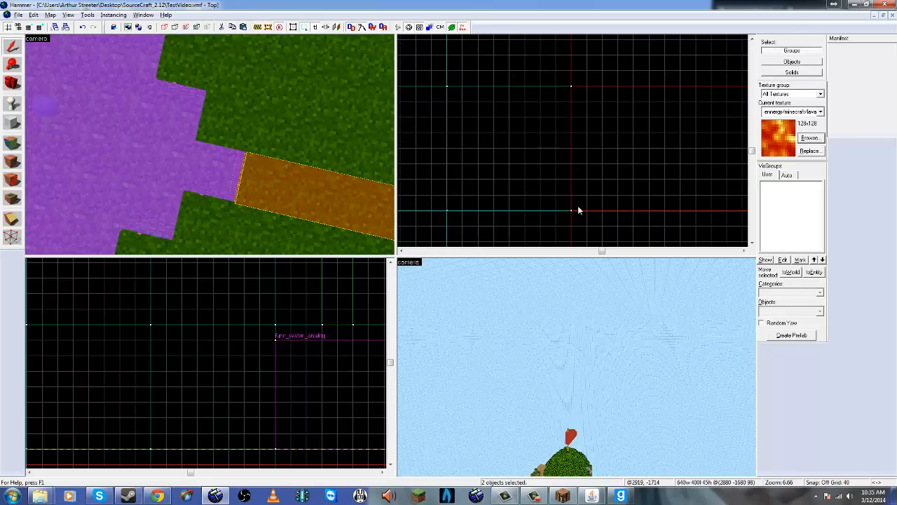
Step: Select the grass block and the water alternately, ending with both selected, to compare their bounds at the pool's edge
click(232, 169)
click(272, 180)
click(212, 172)
click(258, 180)
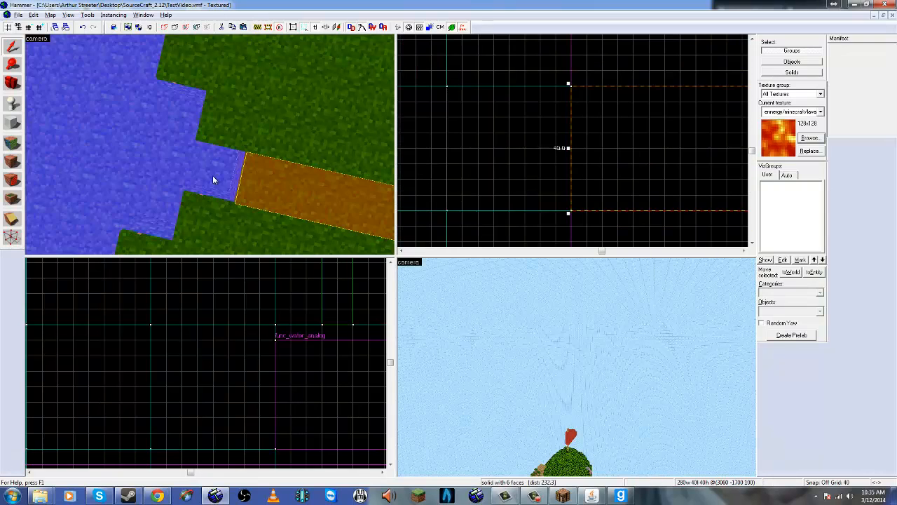
click(213, 177)
click(260, 180)
ctrl+click(217, 177)
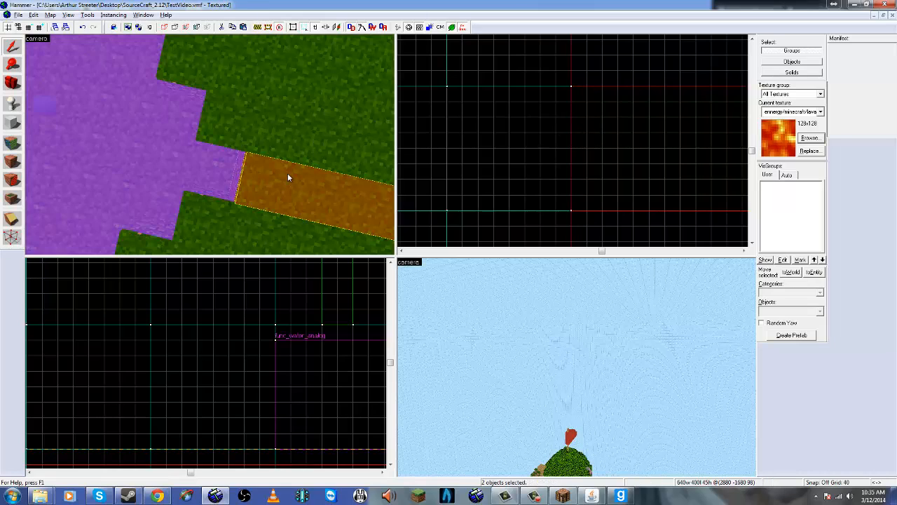
Step: Examine the height of the selected water surface against the surrounding grass blocks in the 3D view
key(z)
key(a)
key(w)
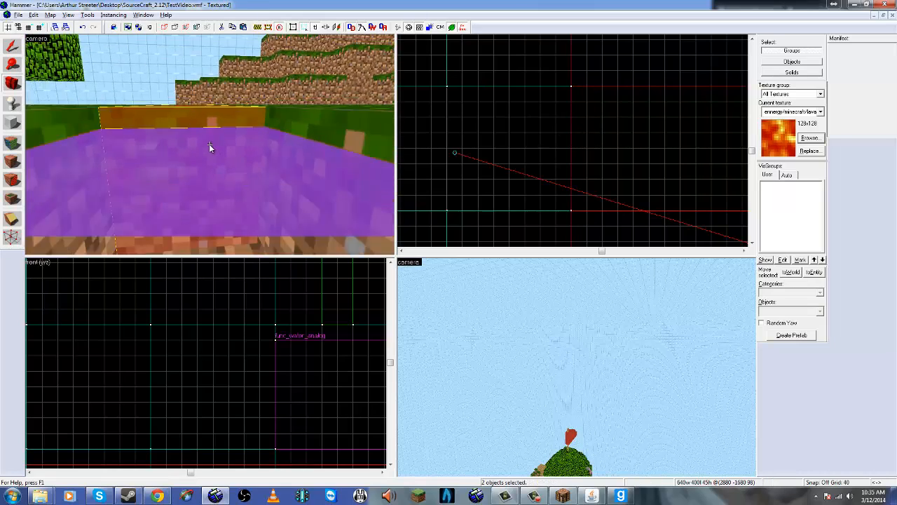
key(s)
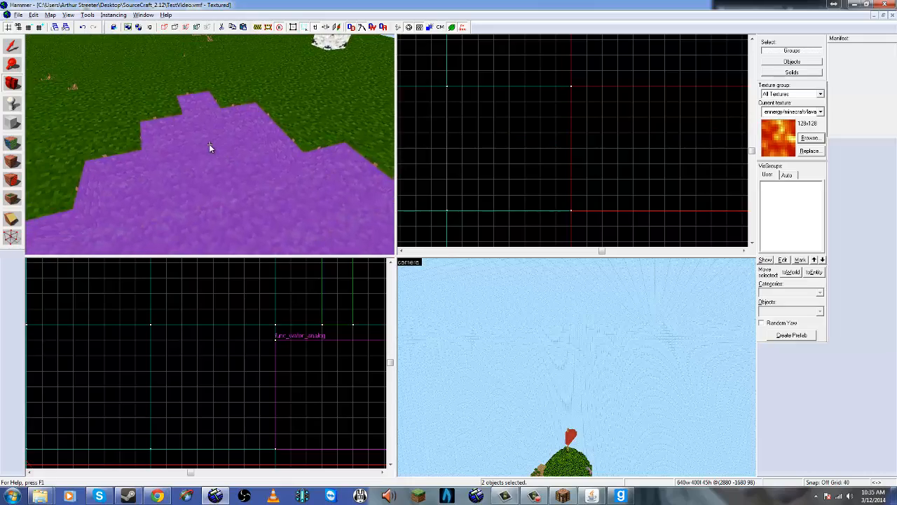
key(z)
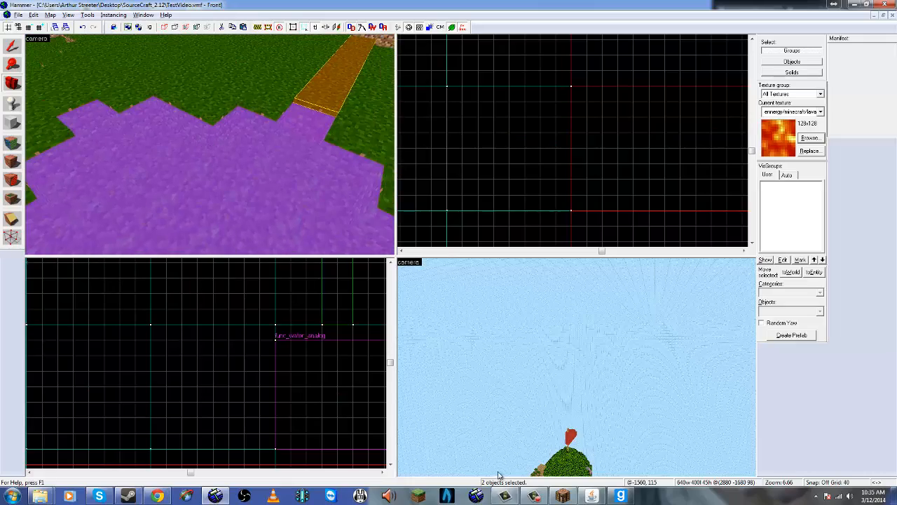
Step: Switch to Garry's Mod and walk past the water pools to the lava pit under the terraced hill
click(621, 496)
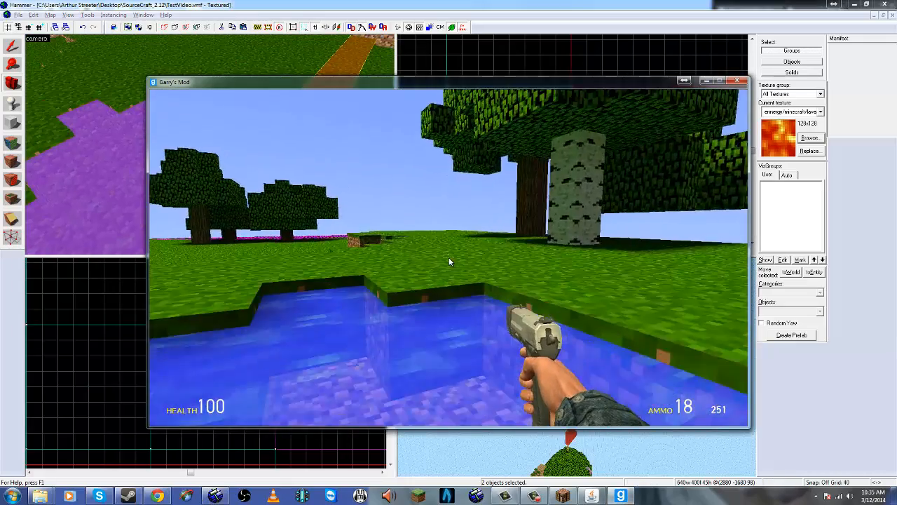
key(w)
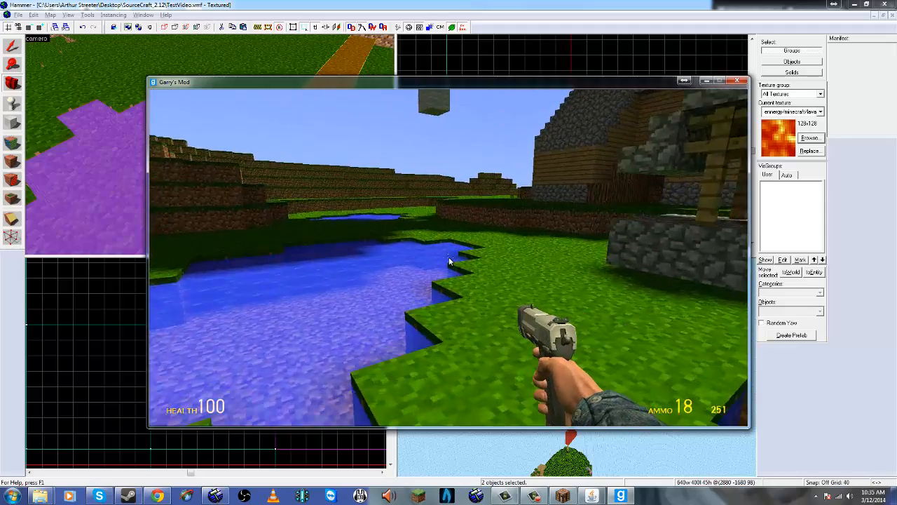
key(w)
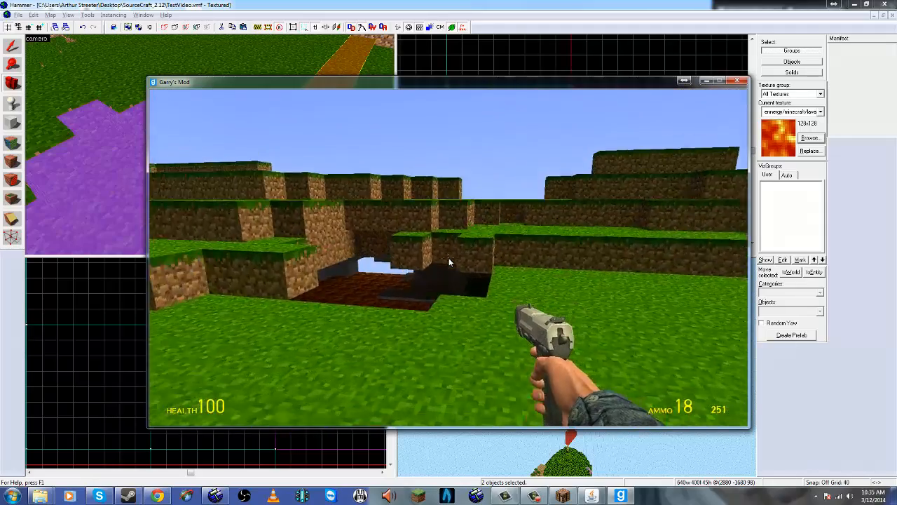
key(w)
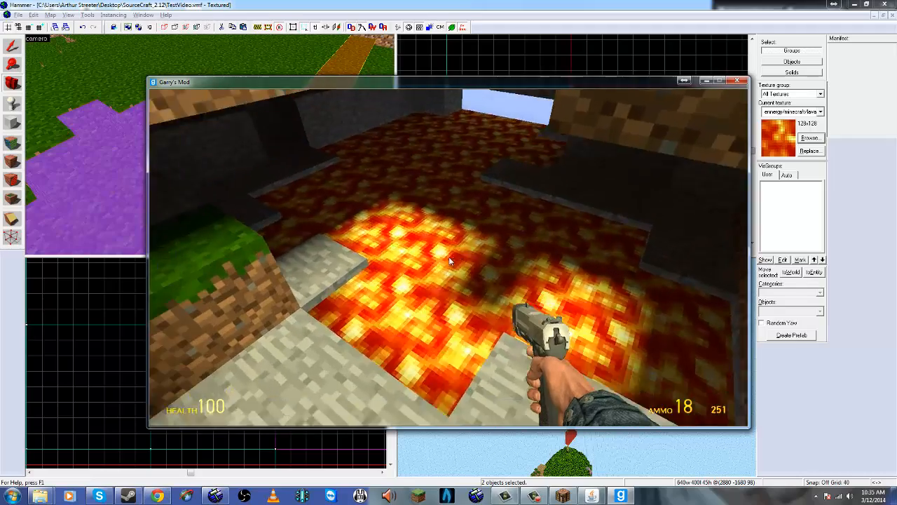
key(w)
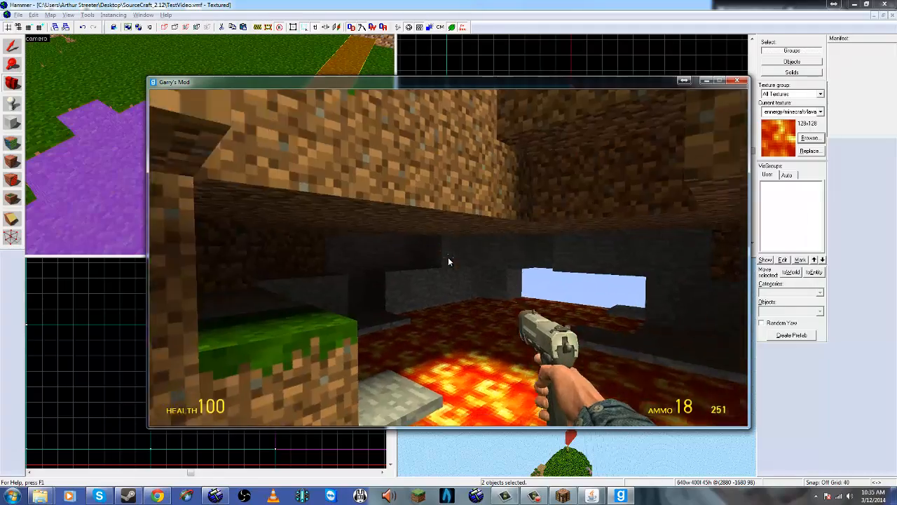
key(w)
Step: Fire the pistol repeatedly into the lava pit to test how its surface reacts
click(449, 261)
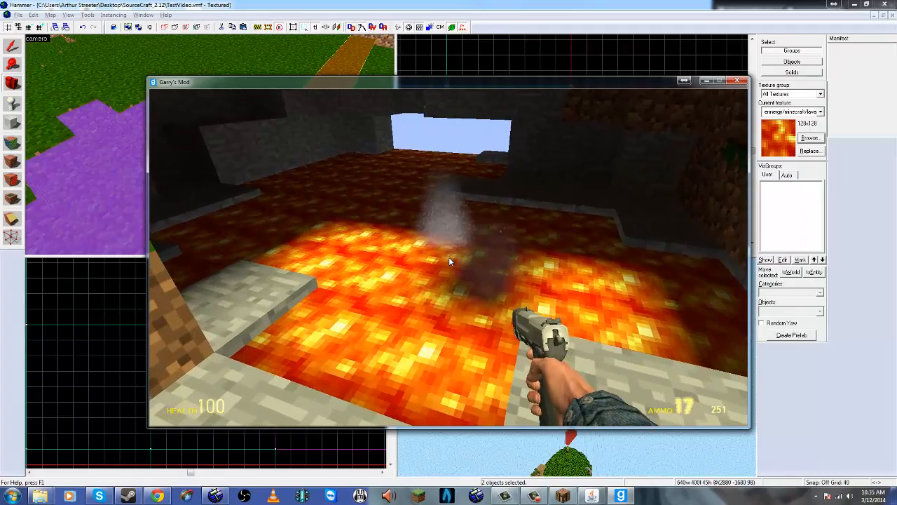
click(450, 261)
click(449, 261)
click(449, 261)
click(449, 262)
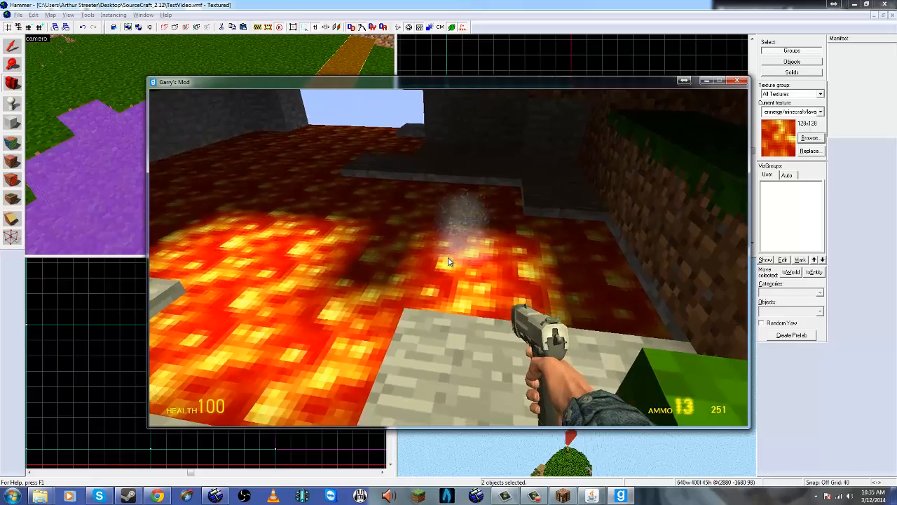
click(447, 261)
click(449, 261)
click(448, 261)
click(450, 261)
click(449, 262)
click(450, 262)
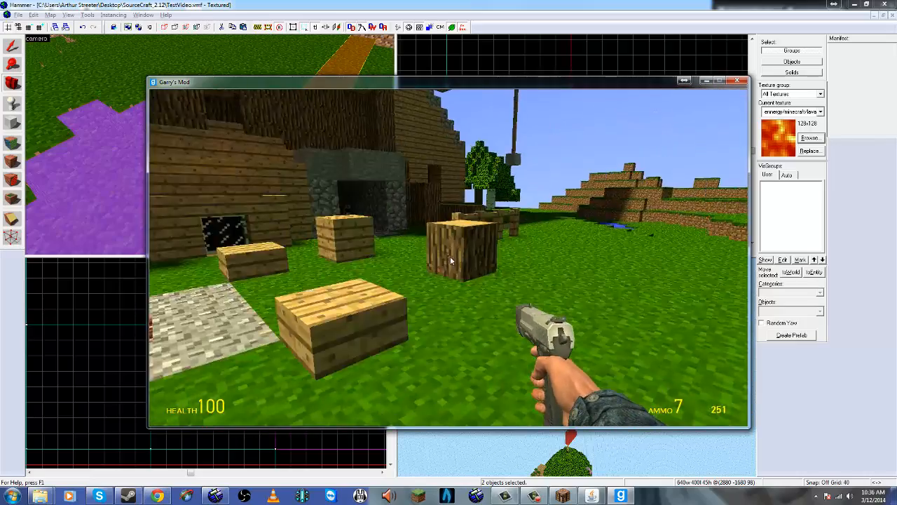
Step: Walk to the water pool beside the dirt terraces and examine its surface and edges
key(w)
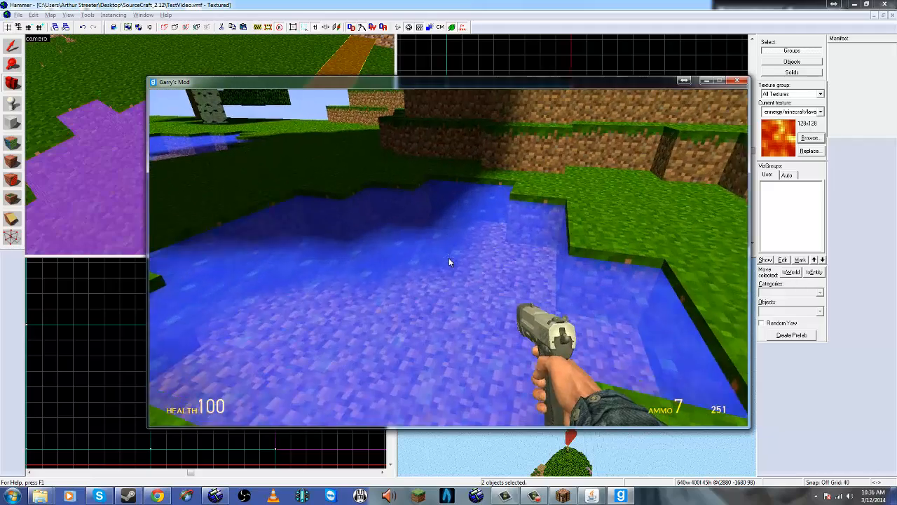
key(w)
key(w)
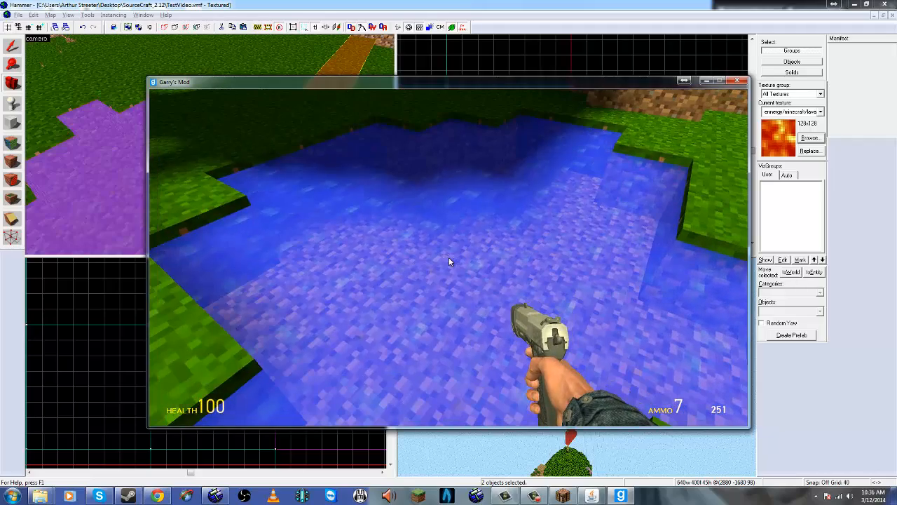
key(w)
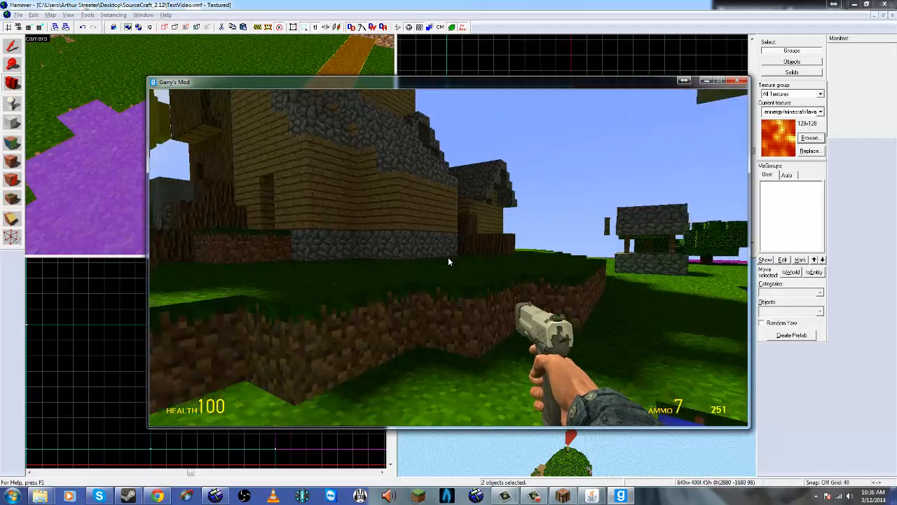
Step: Fly up and back from the tree house to view the whole structure and its surroundings
key(w)
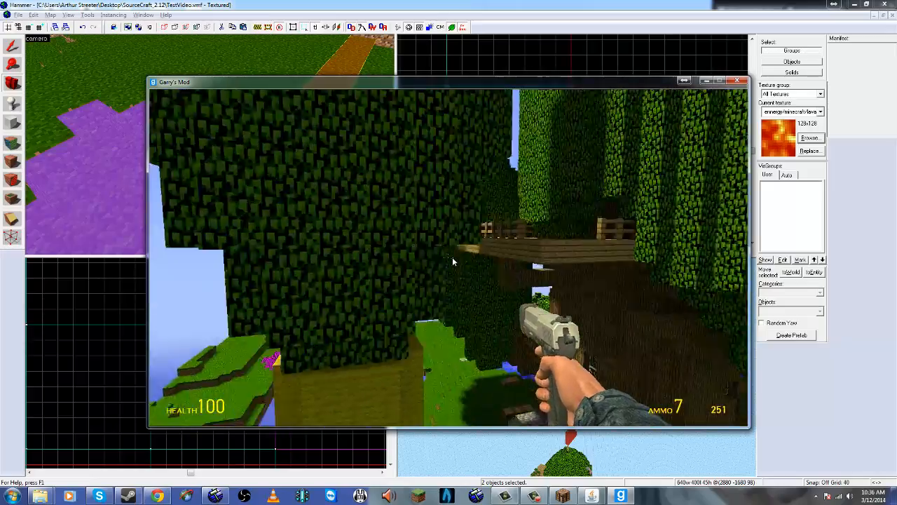
key(s)
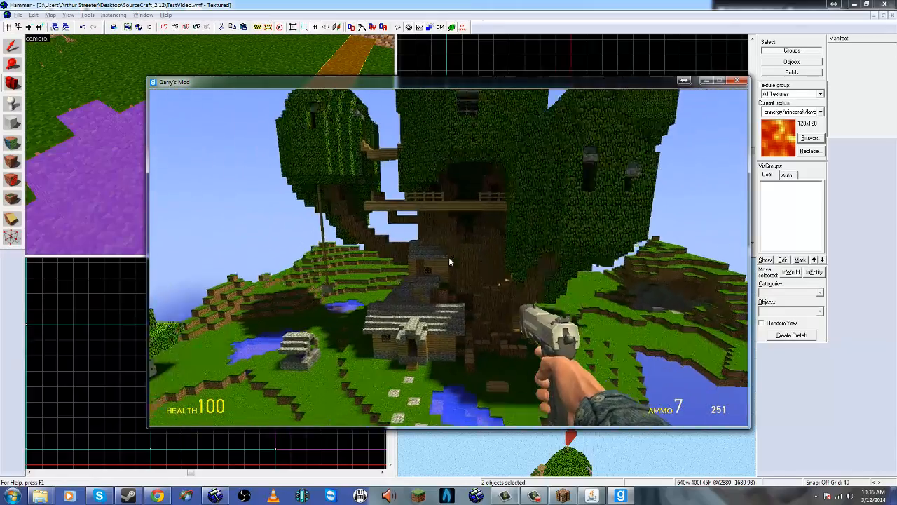
key(s)
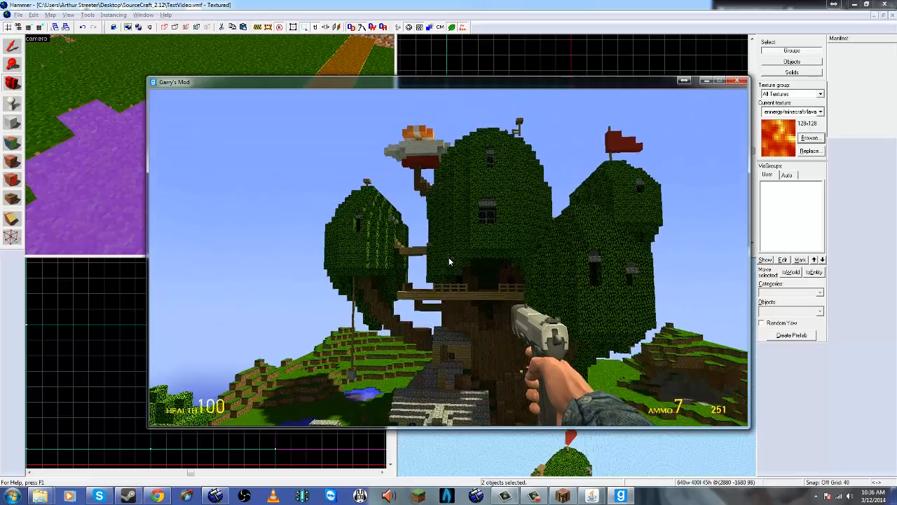
key(w)
key(s)
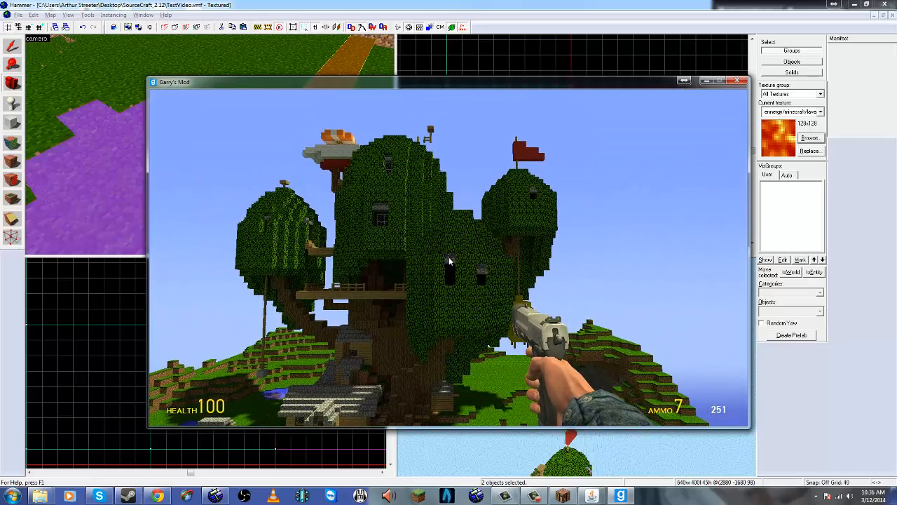
Step: Fly up to the tree house's leaf canopies and examine the glass windows and foliage up close
key(w)
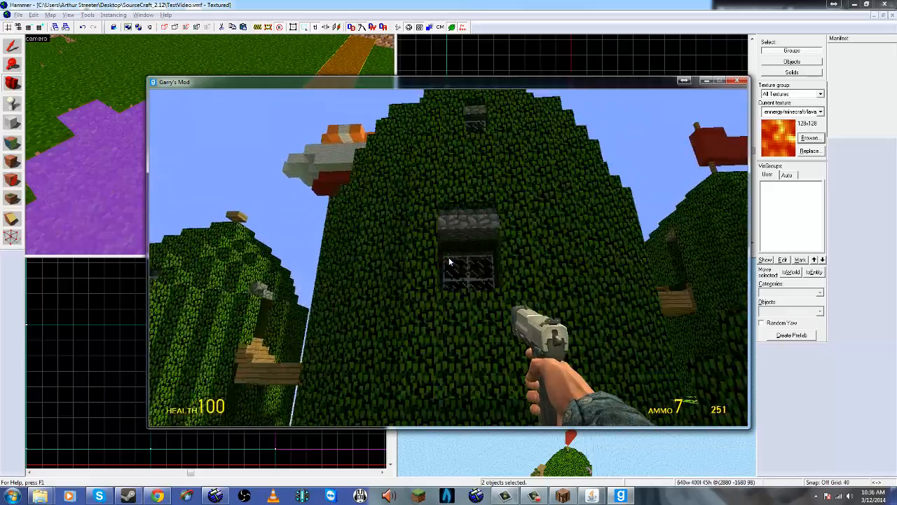
key(w)
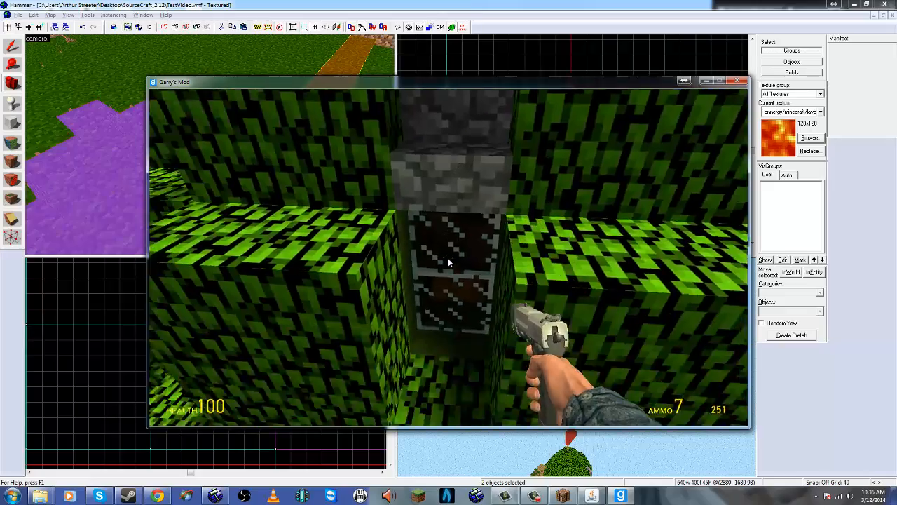
key(w)
key(s)
key(w)
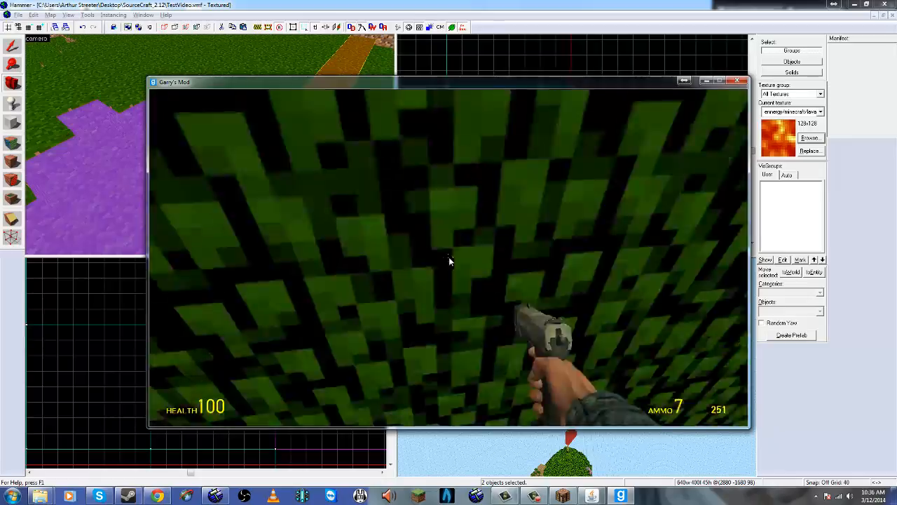
key(w)
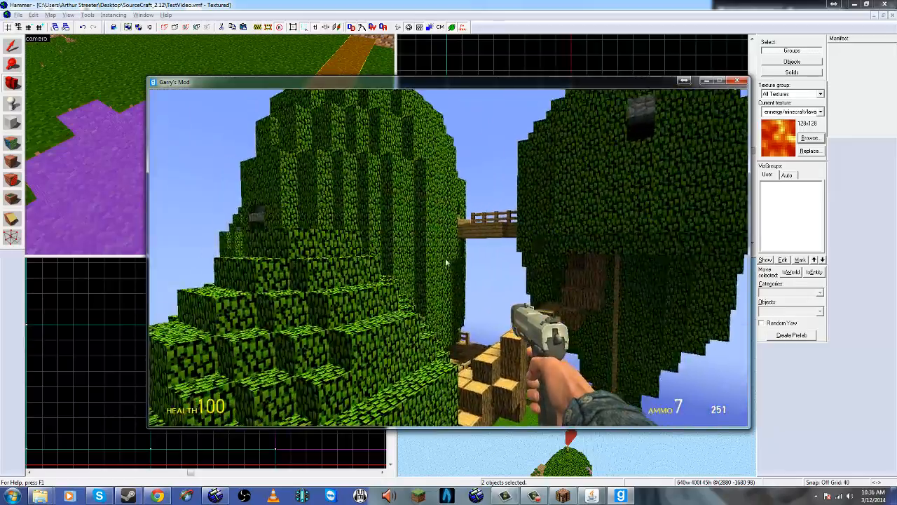
Step: Fly down and around the base of the tree house to view the well, entrance and surrounding terrain
key(w)
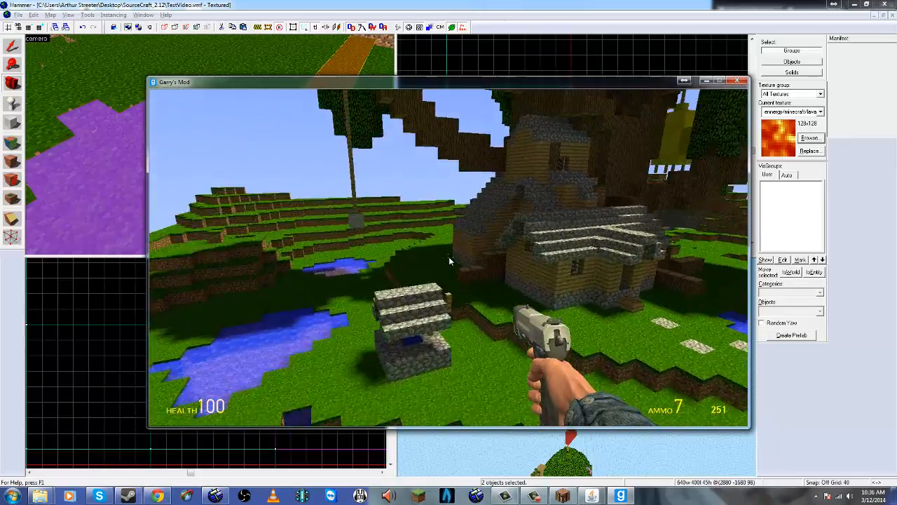
key(w)
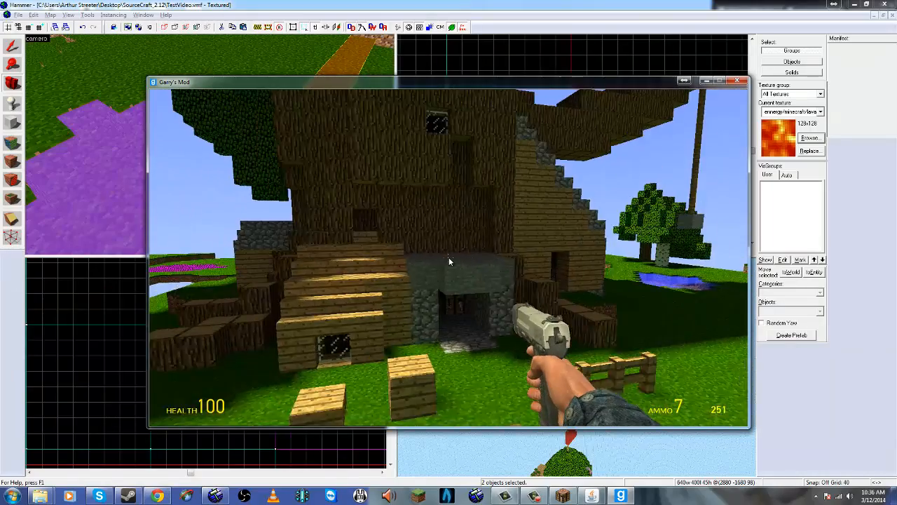
key(w)
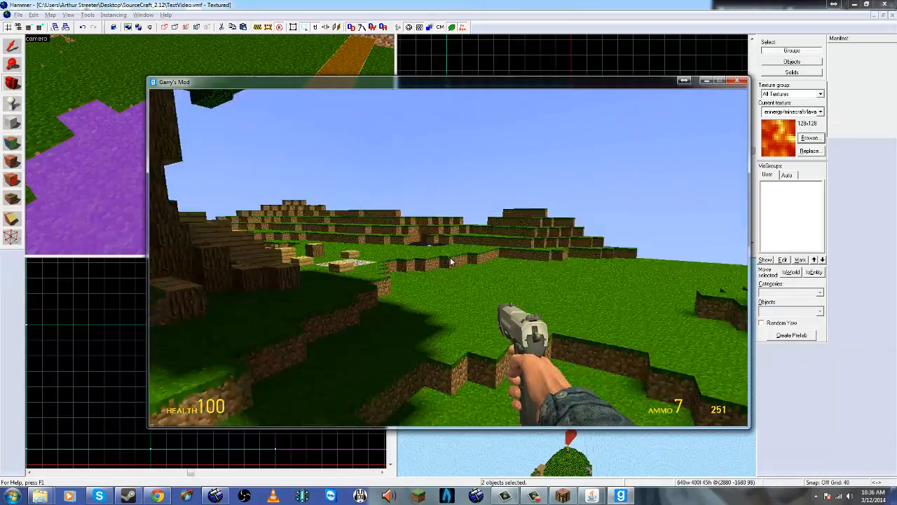